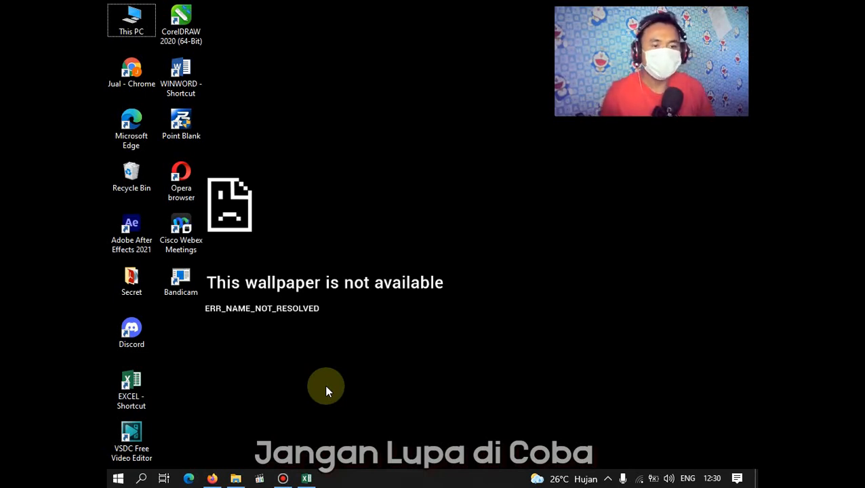
Switch to the KONTEN INDEX workbook in Excel and enter the labels Makan, Minum and Bayar in cells C12 to C14
left_click(307, 478)
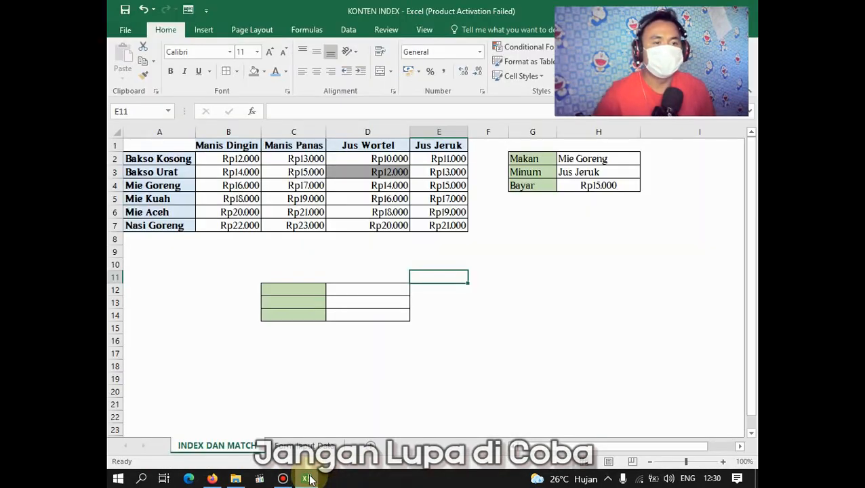
left_click(420, 349)
left_click(246, 298)
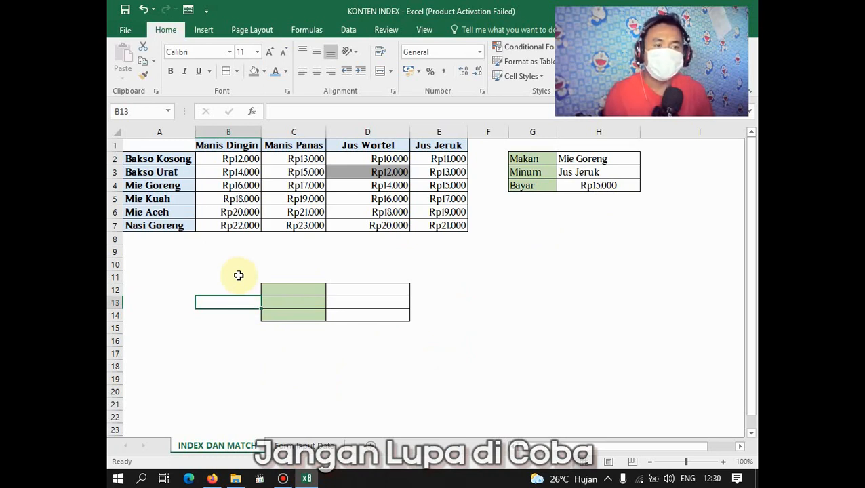
left_click(301, 293)
type("Makan")
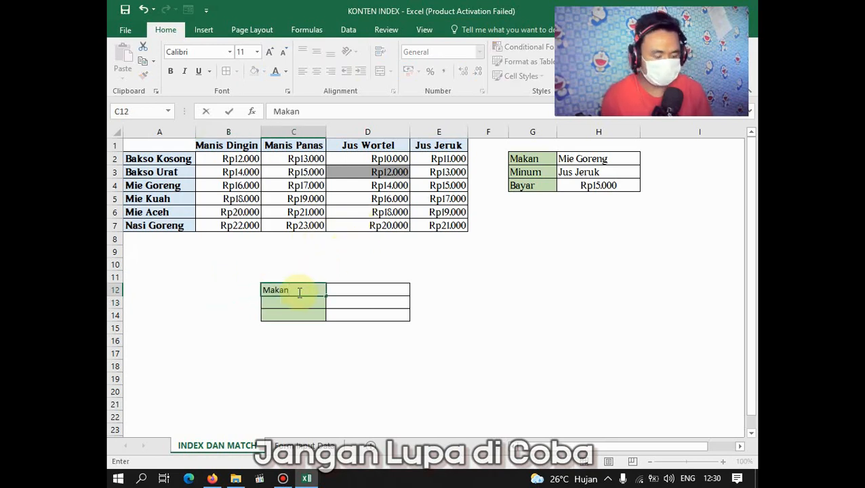
key("Return")
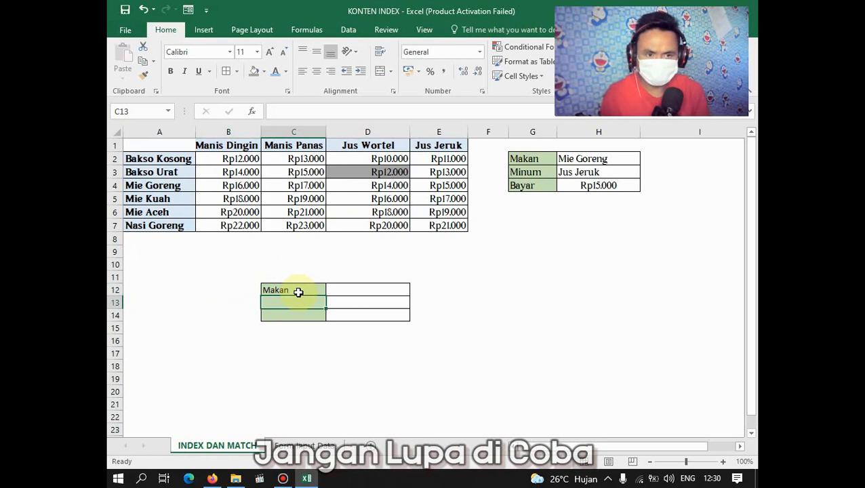
type("Makaninum")
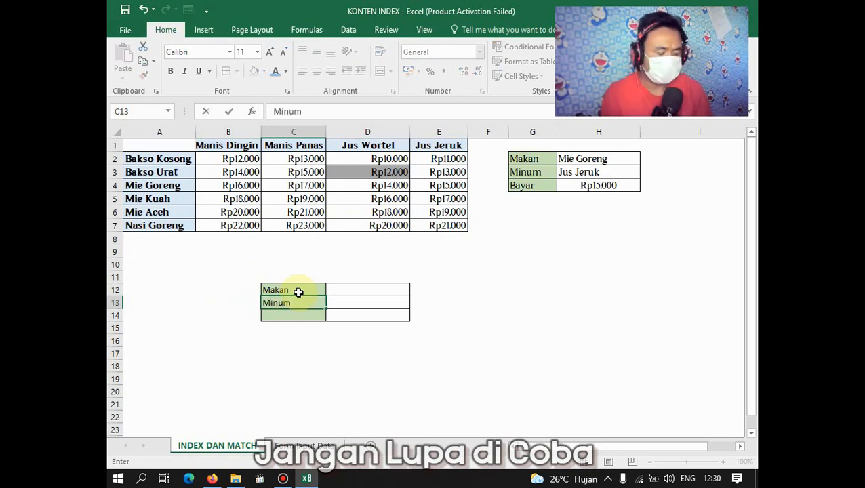
key("Return")
type("Bayar")
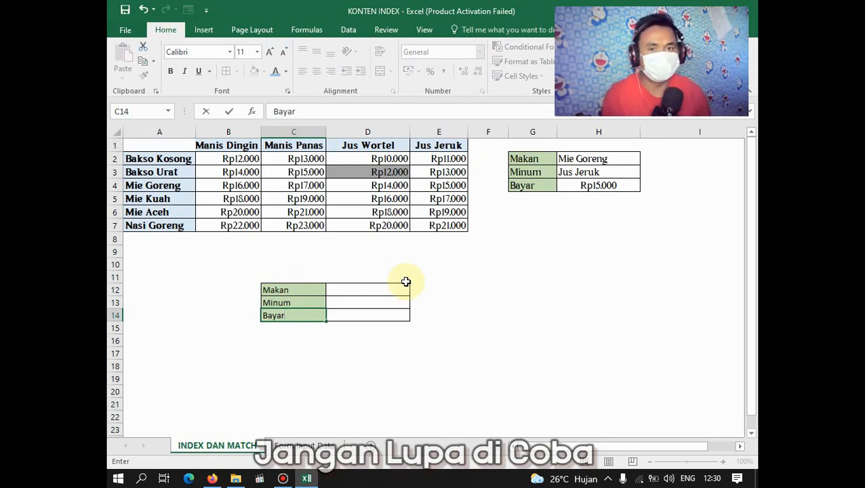
left_click(439, 267)
Try the sample order table with Mie Kuah as Makan in H2 and Manis Panas as Minum in H3
left_click(615, 161)
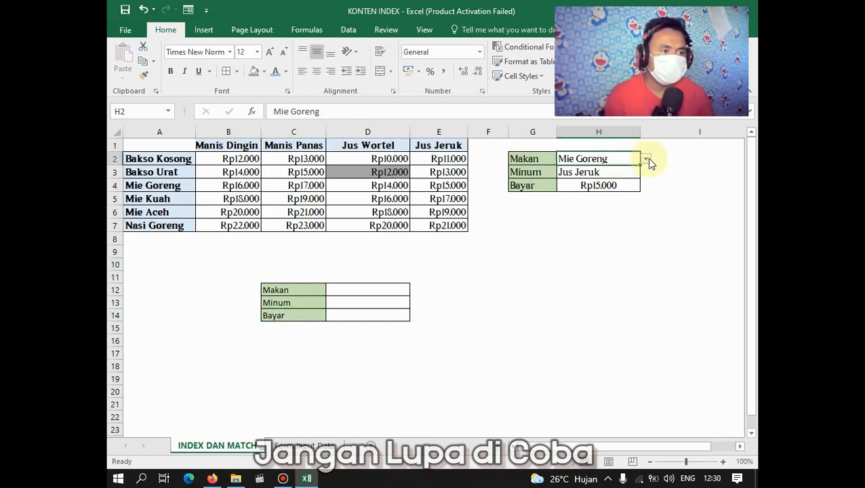
left_click(645, 158)
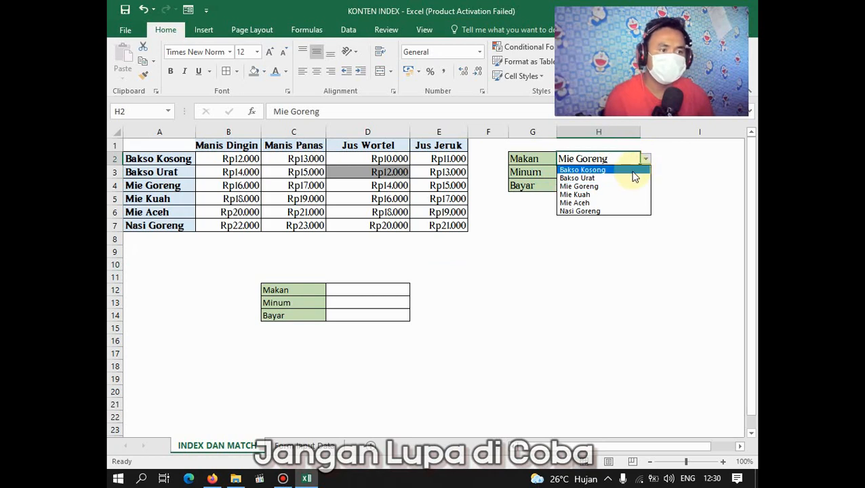
left_click(603, 194)
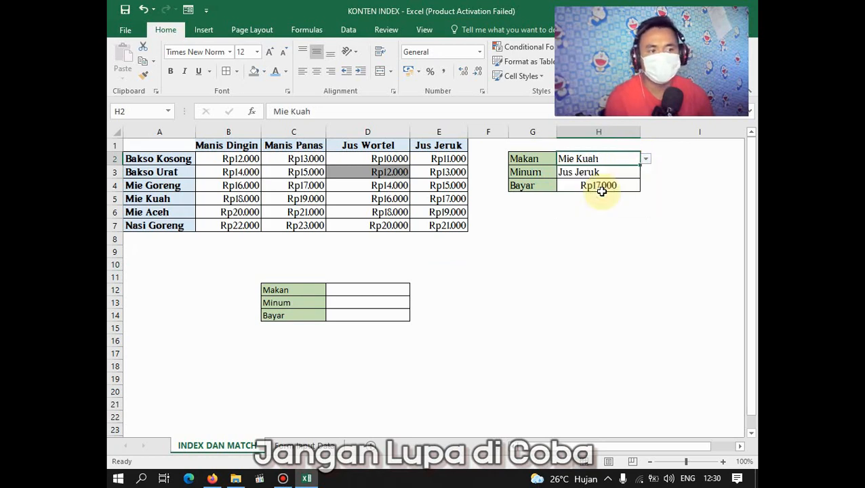
left_click(637, 172)
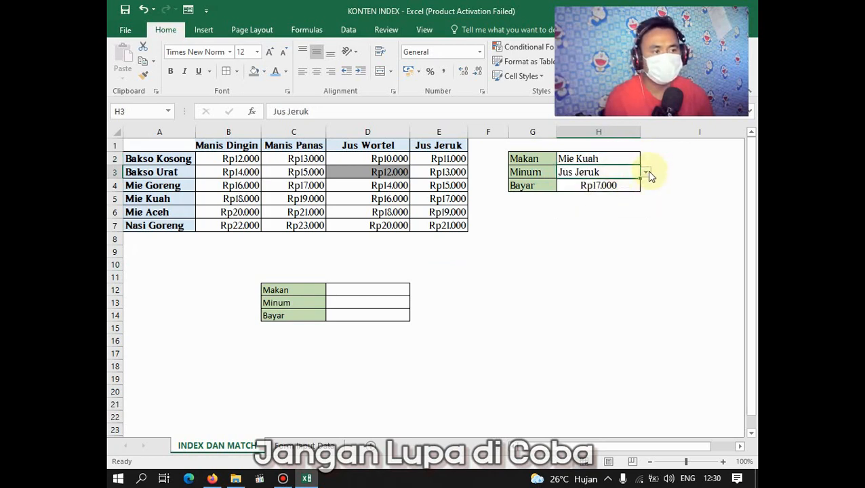
left_click(646, 172)
left_click(605, 194)
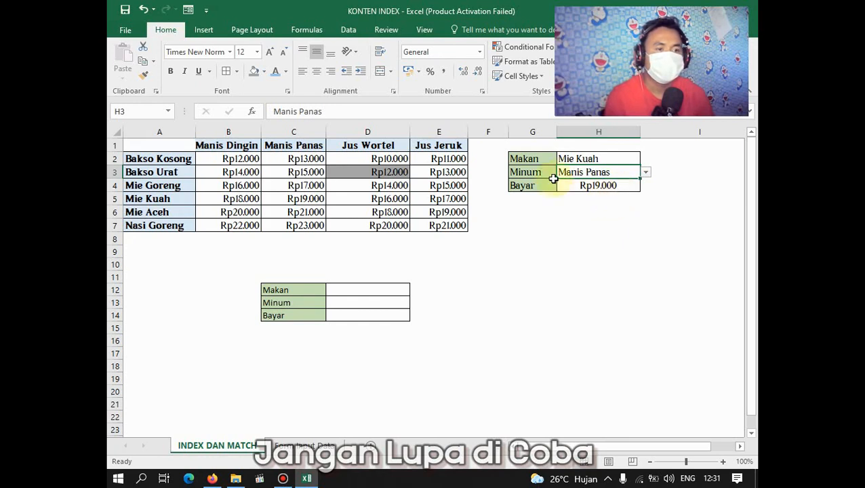
Examine the food names in column A, the drink headers in B1:E1 and the prices in B2:E7
left_click_drag(167, 160, 169, 227)
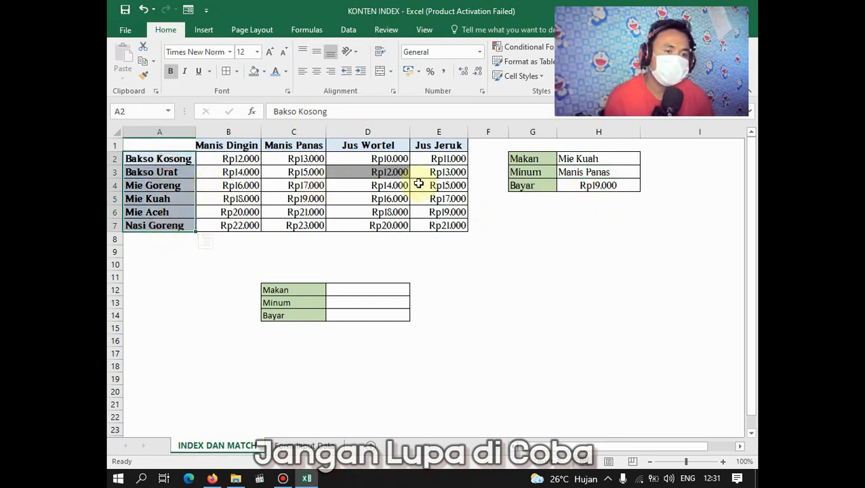
left_click_drag(169, 160, 169, 239)
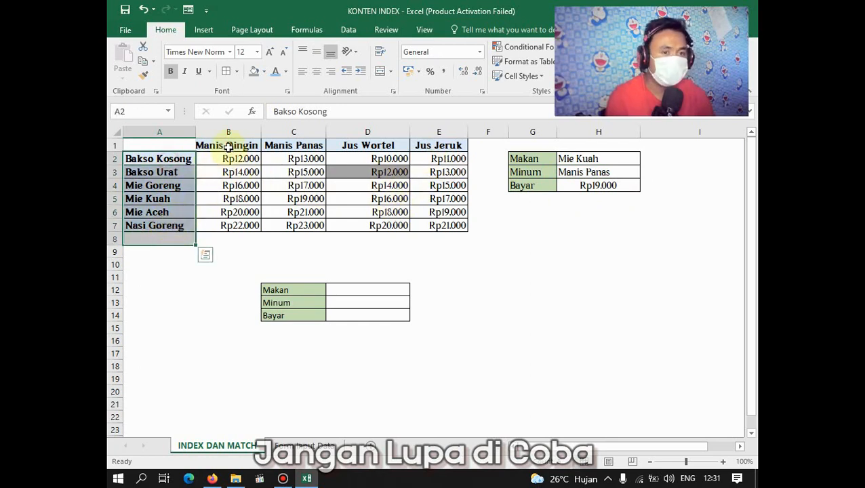
left_click_drag(234, 145, 434, 144)
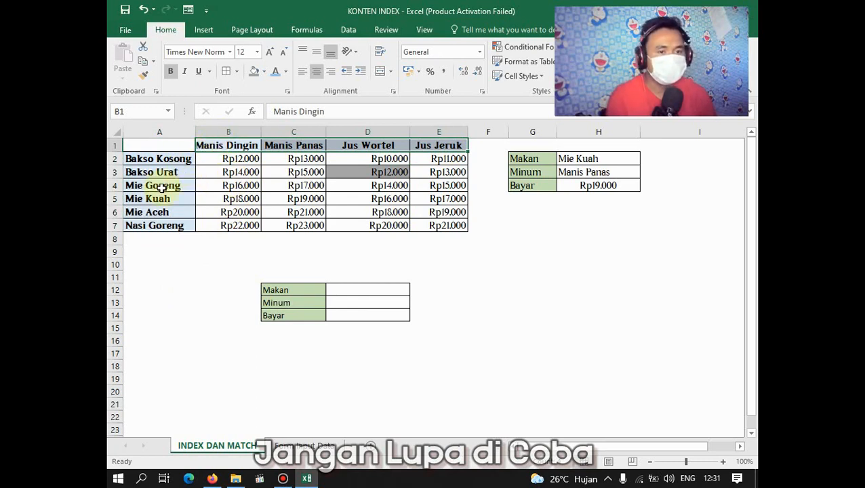
left_click(201, 158)
left_click_drag(200, 159, 431, 220)
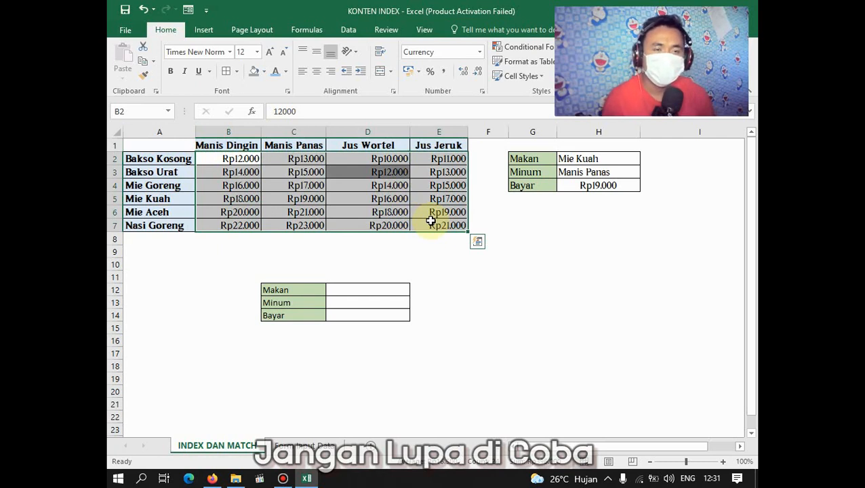
left_click(549, 306)
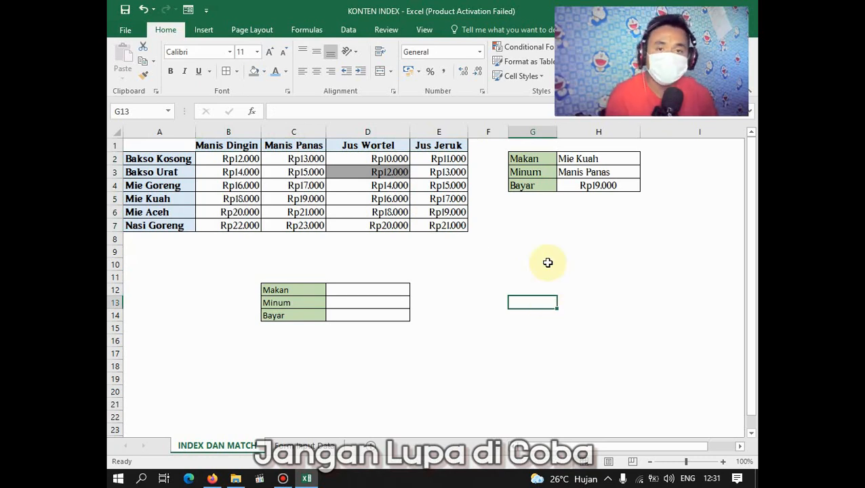
left_click(246, 160)
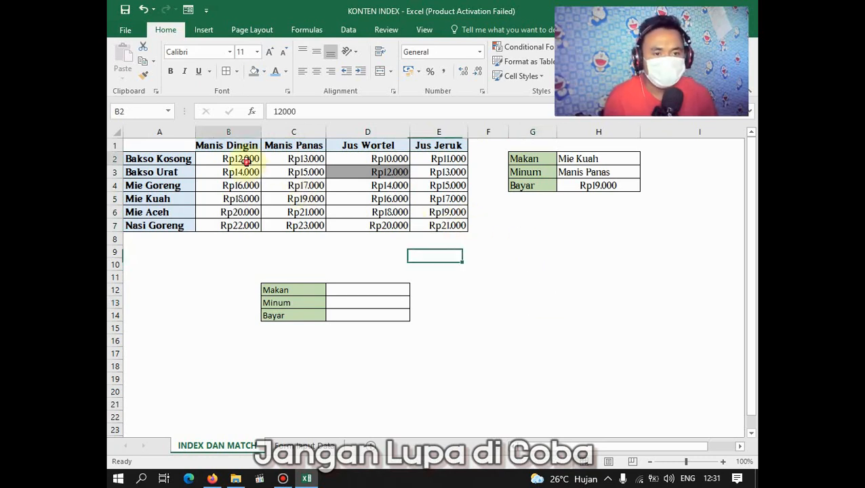
mouse_move(246, 159)
left_mouse_down()
mouse_move(444, 212)
mouse_move(434, 225)
left_mouse_up()
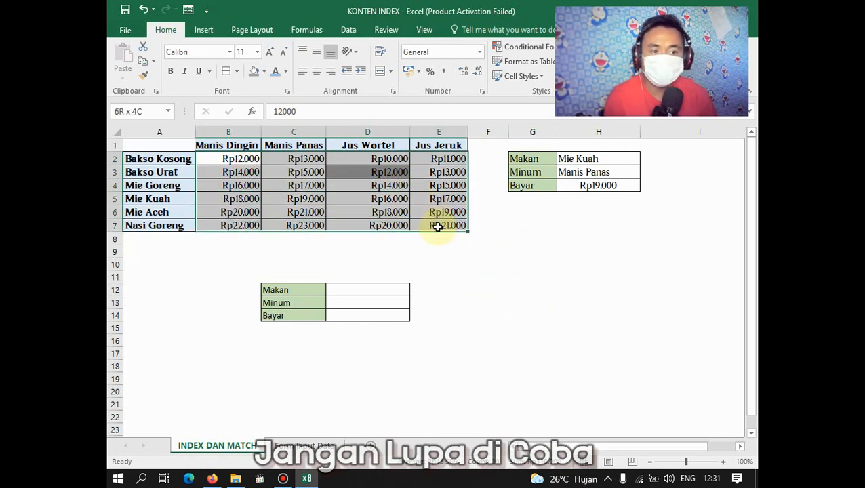
left_click(609, 228)
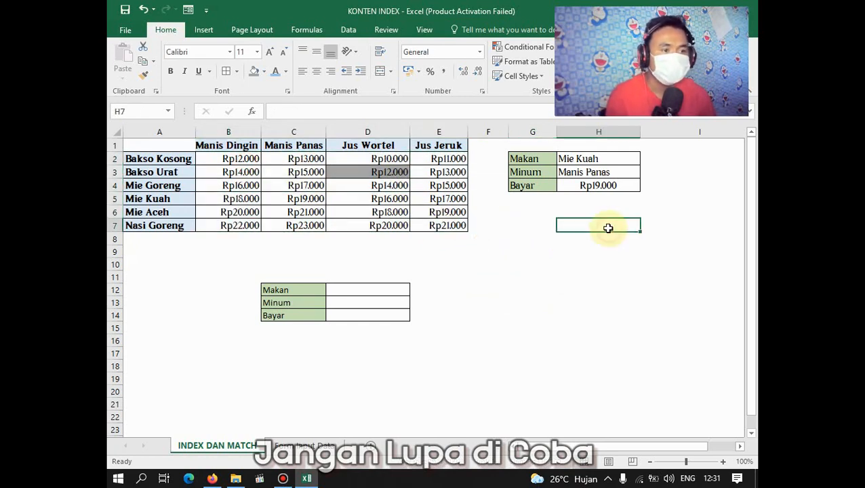
Set Makan in H2 to Bakso Urat and Minum in H3 to Jus Wortel in the sample order table
left_click(603, 161)
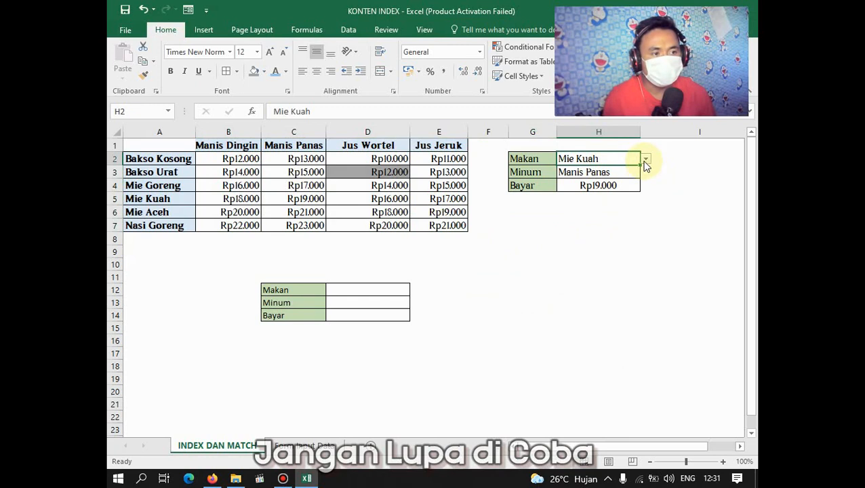
left_click(646, 159)
left_click(595, 177)
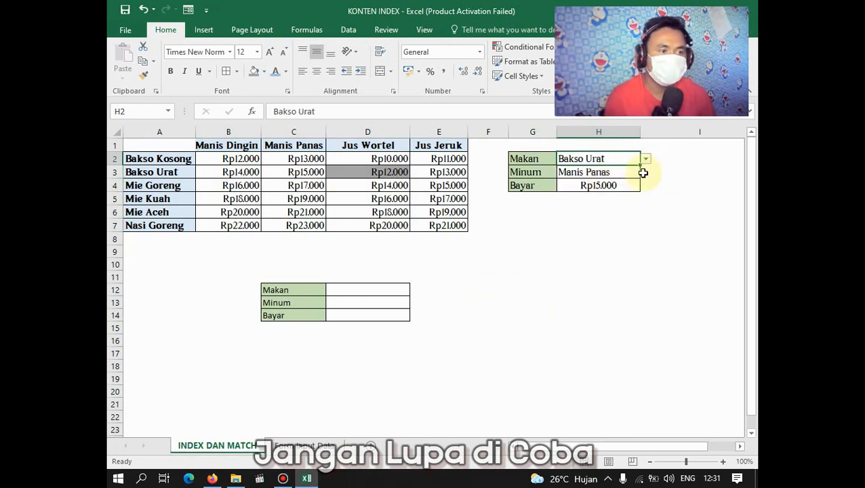
left_click(634, 174)
left_click(646, 173)
left_click(626, 202)
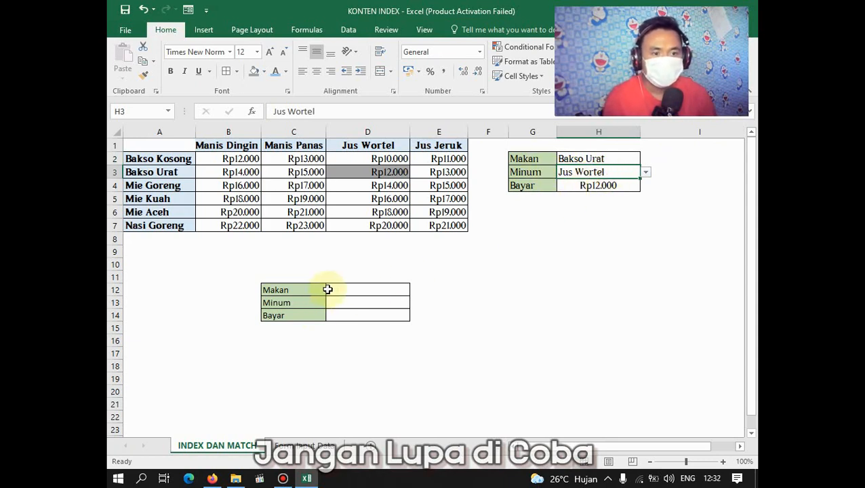
Fill the new table with Bakso Urat for Makan in D12 and Jus Wortel for Minum in D13
left_click(355, 293)
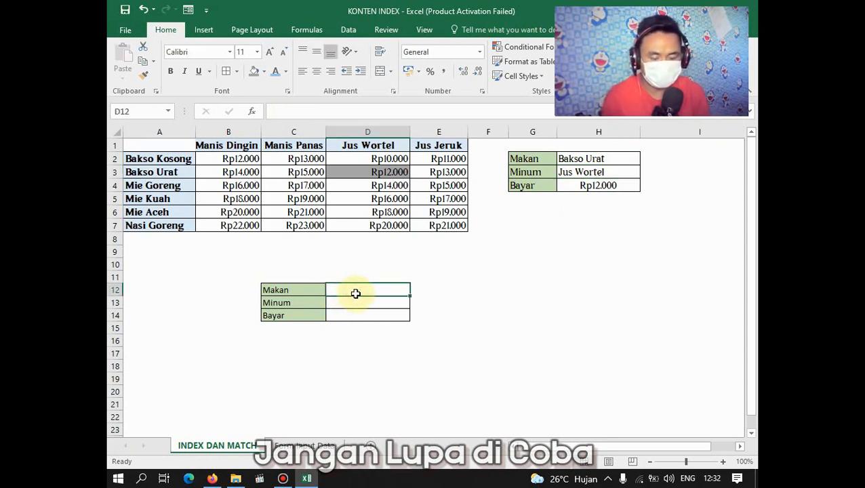
type("Bakso Urat")
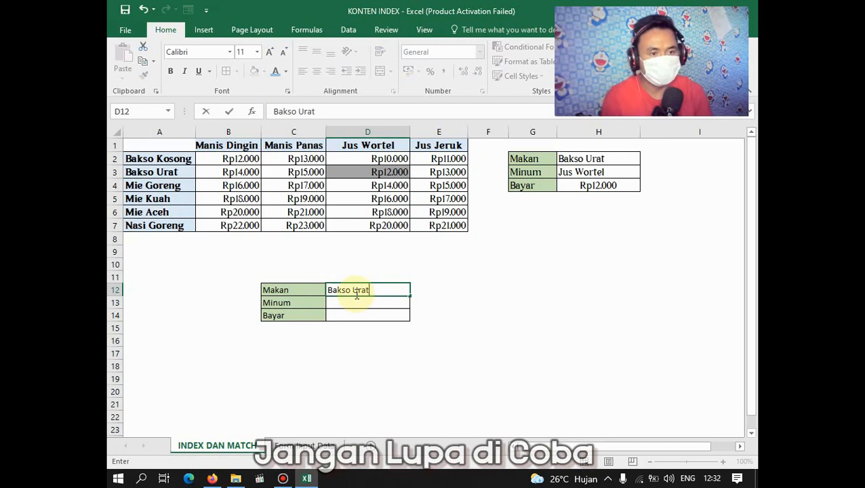
key("Return")
type("J")
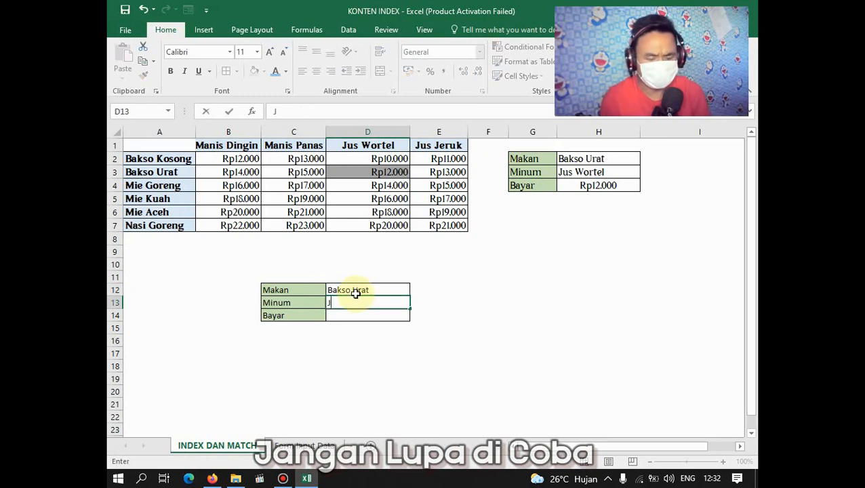
type("us Wortel")
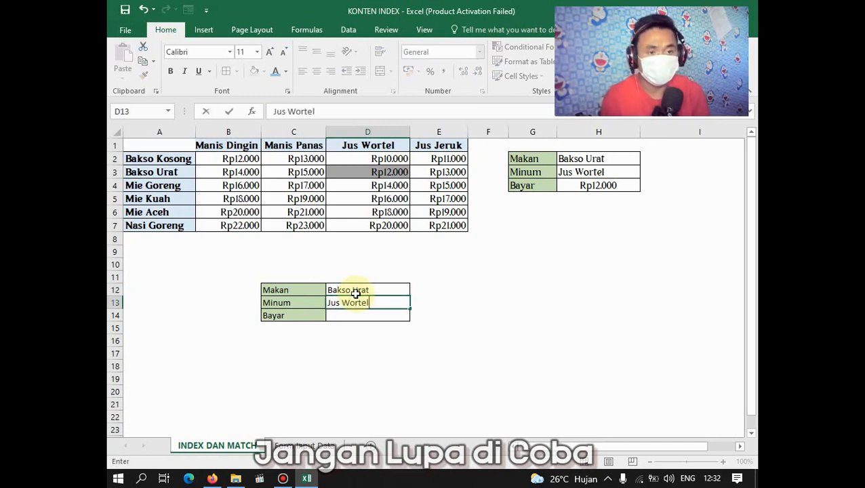
key("Return")
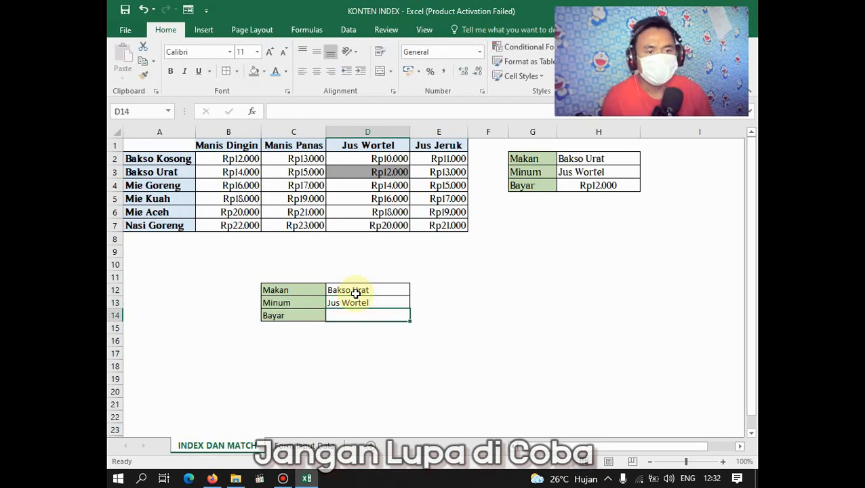
Enter the formula =INDEX(B2:E7;2;3) in the Bayar cell D14 to return the Bakso Urat and Jus Wortel price
left_click_drag(170, 172, 357, 164)
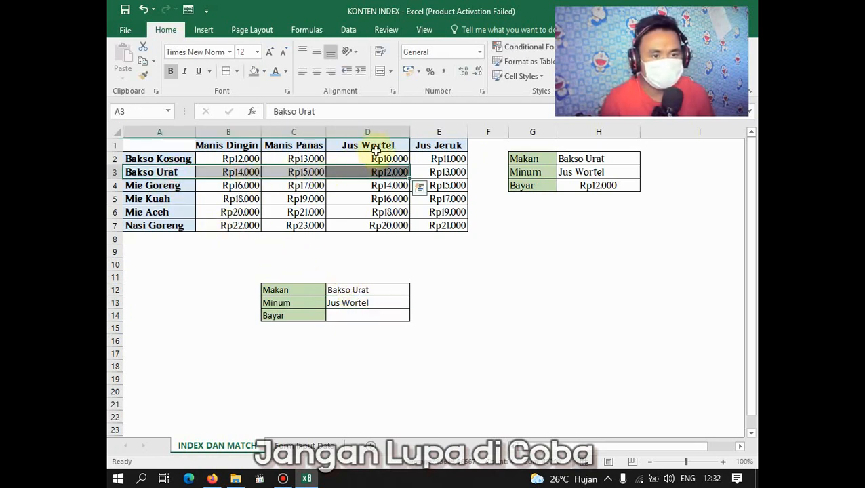
left_click(381, 169)
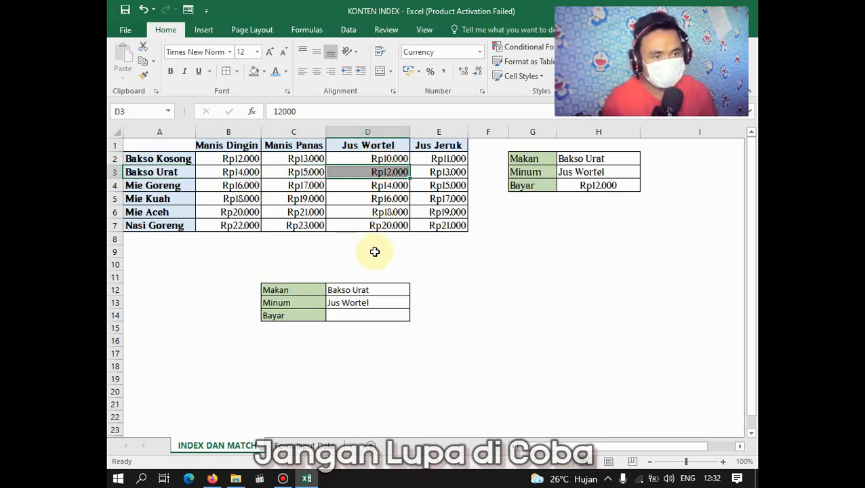
left_click(349, 320)
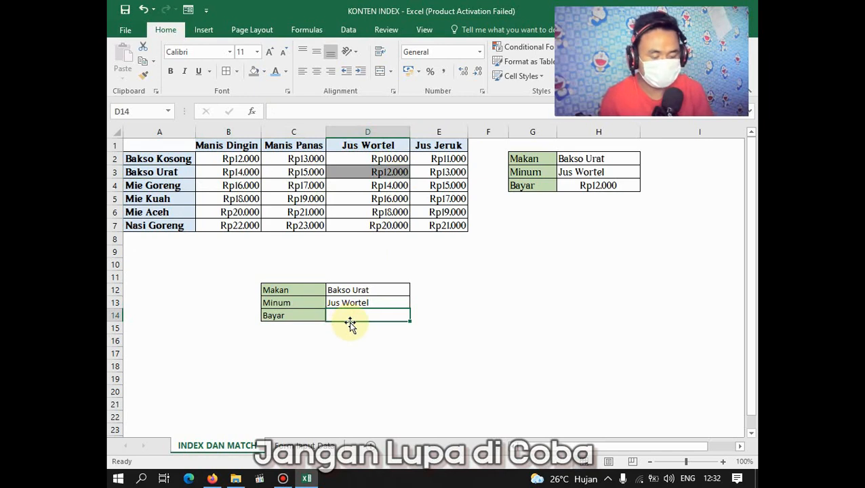
type("=INDEX")
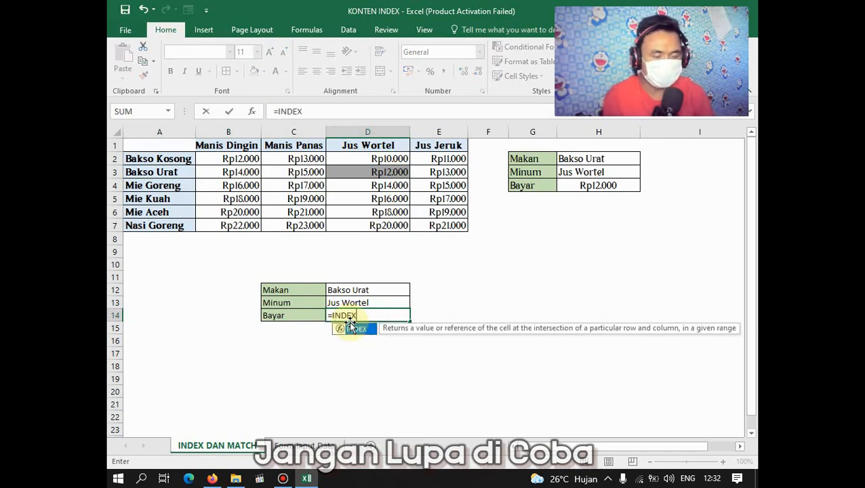
double_click(351, 328)
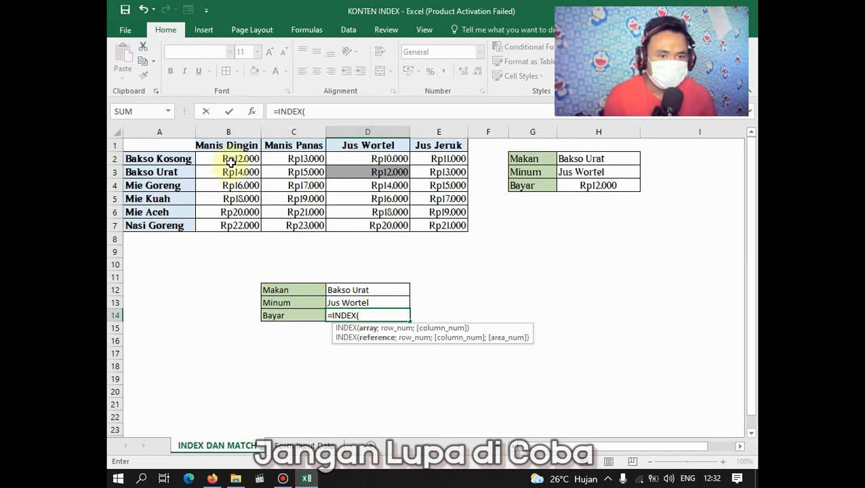
left_click_drag(230, 160, 423, 224)
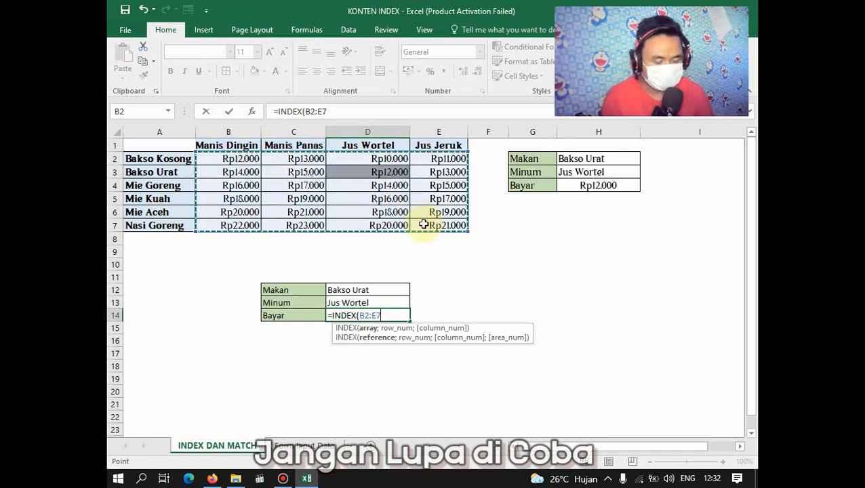
type(";")
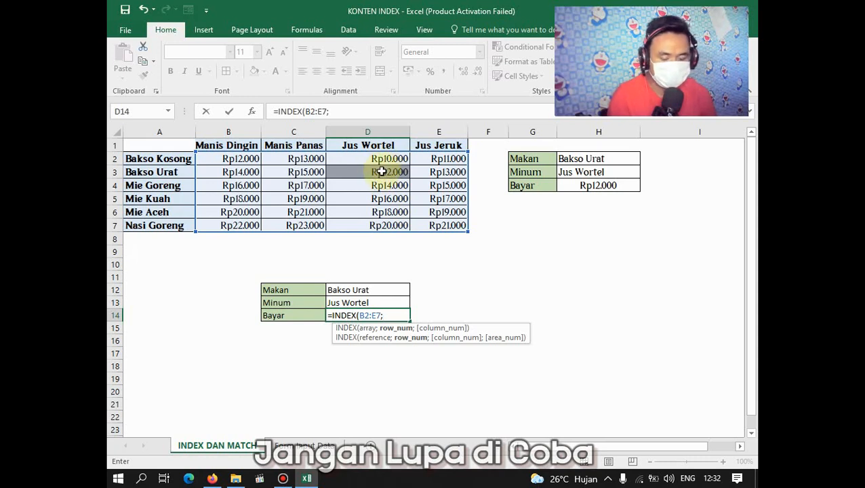
type(";3")
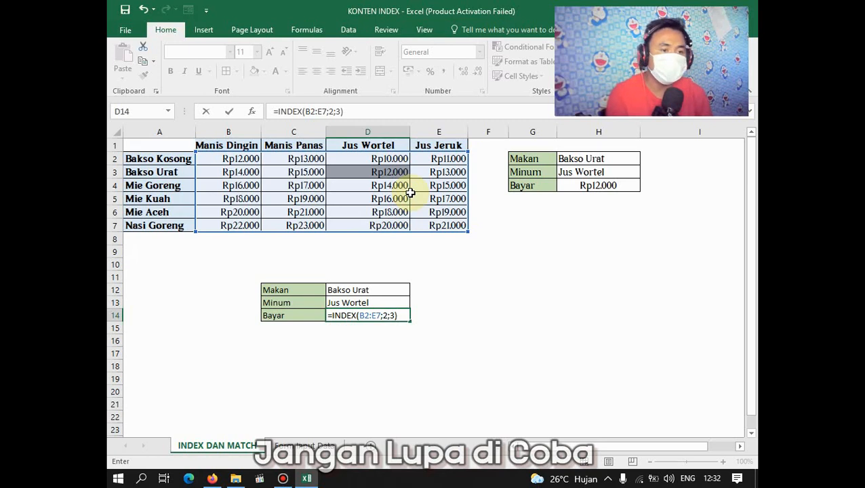
key("Return")
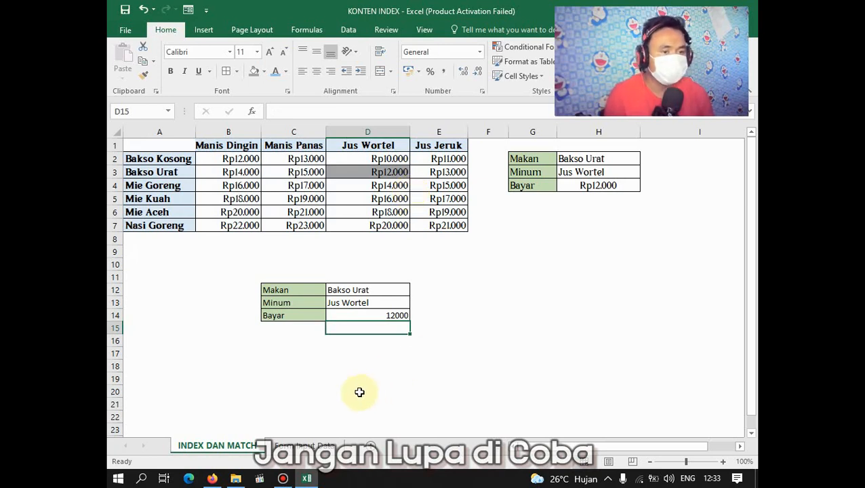
Replace the fixed row number 2 in the D14 INDEX formula with the opening of a MATCH function
left_click(366, 316)
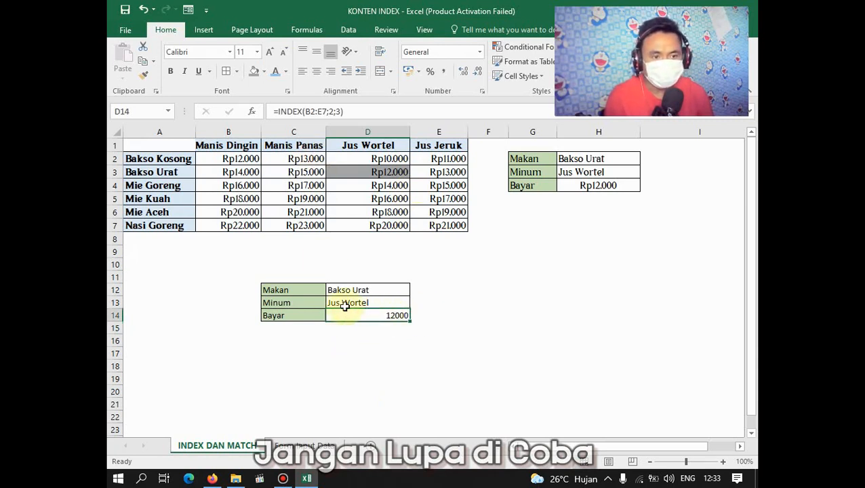
double_click(348, 318)
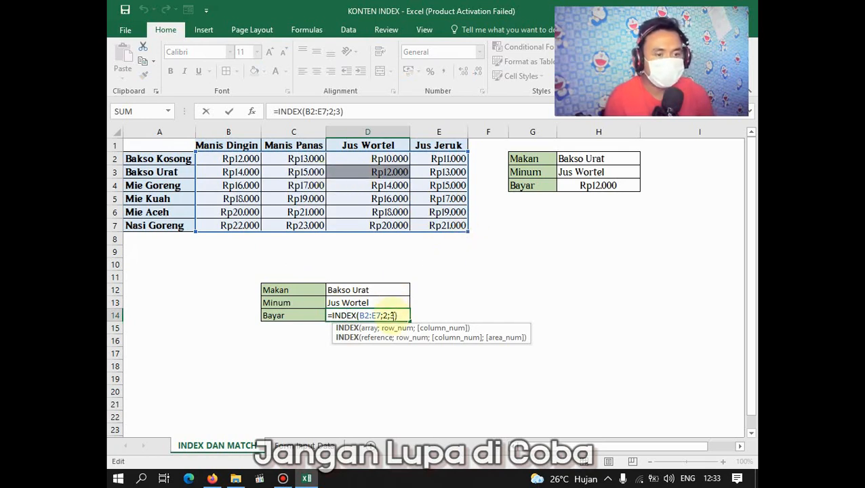
left_click(384, 316)
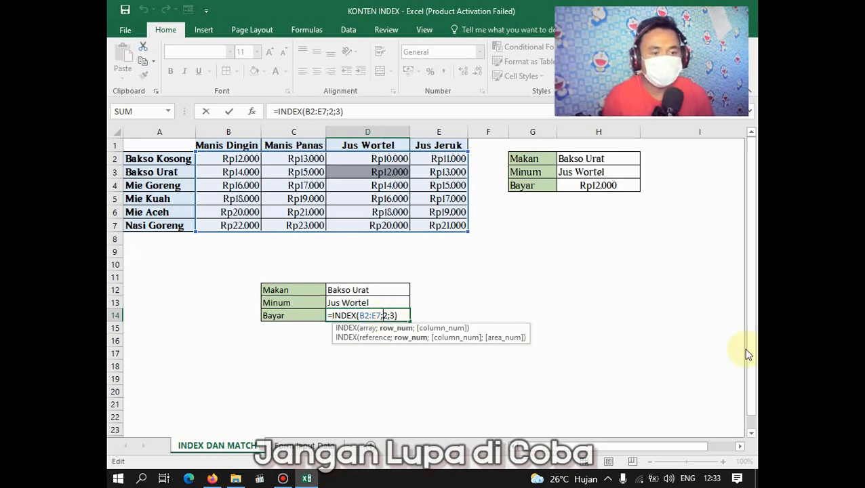
key("Delete")
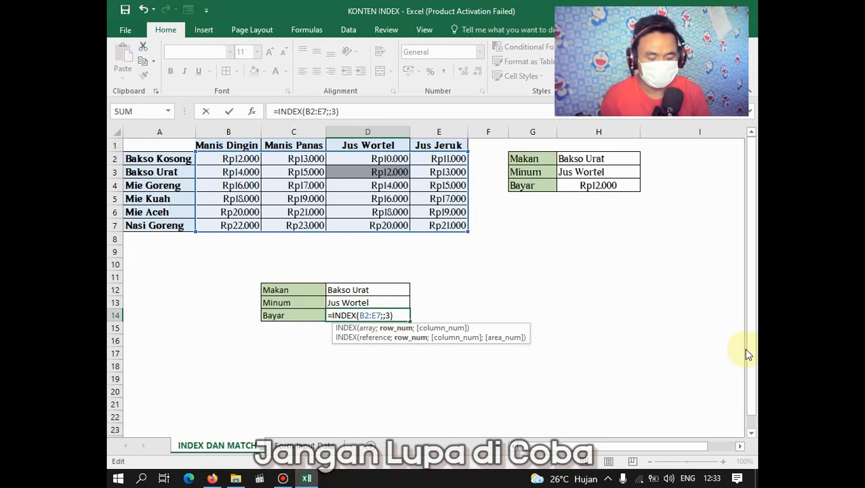
type("MATCGH")
key("BackSpace")
key("BackSpace")
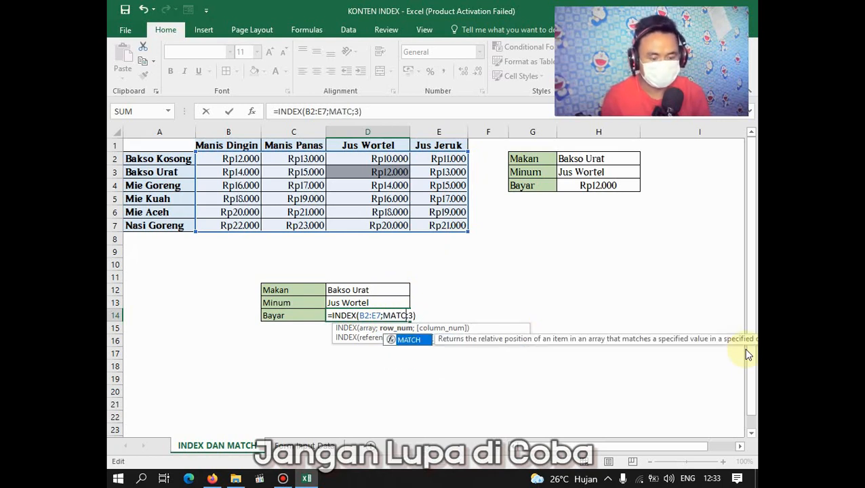
type("H")
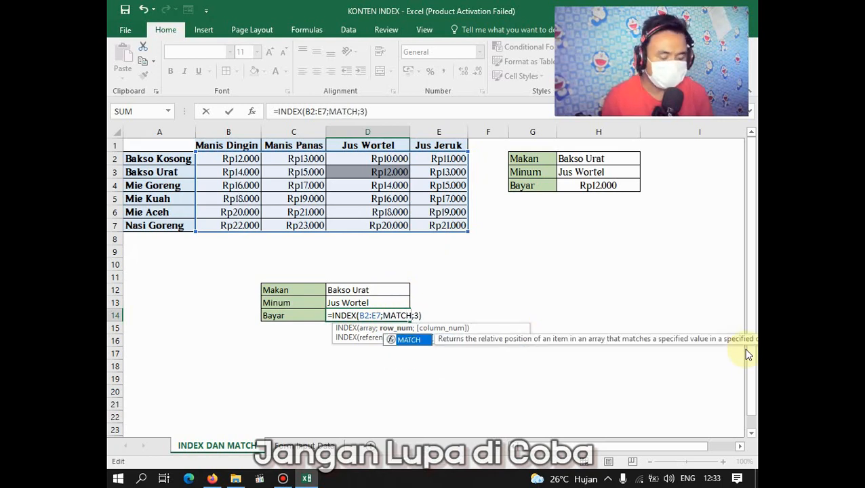
type("(")
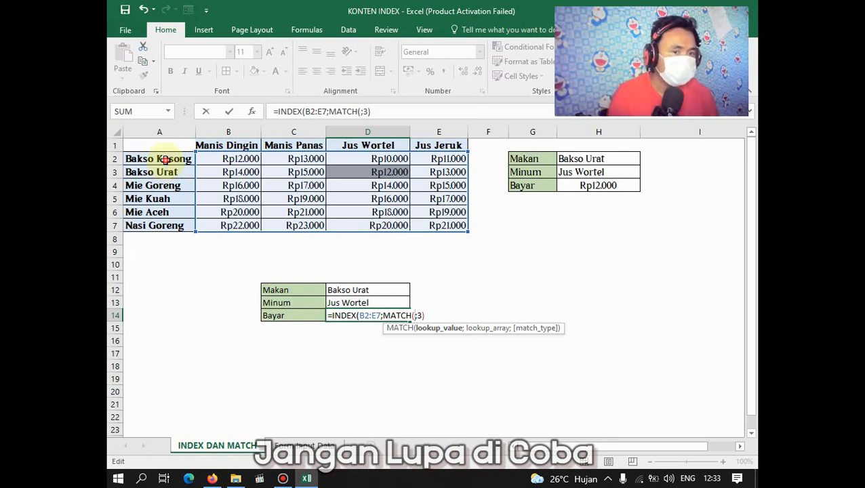
left_click_drag(165, 160, 150, 228)
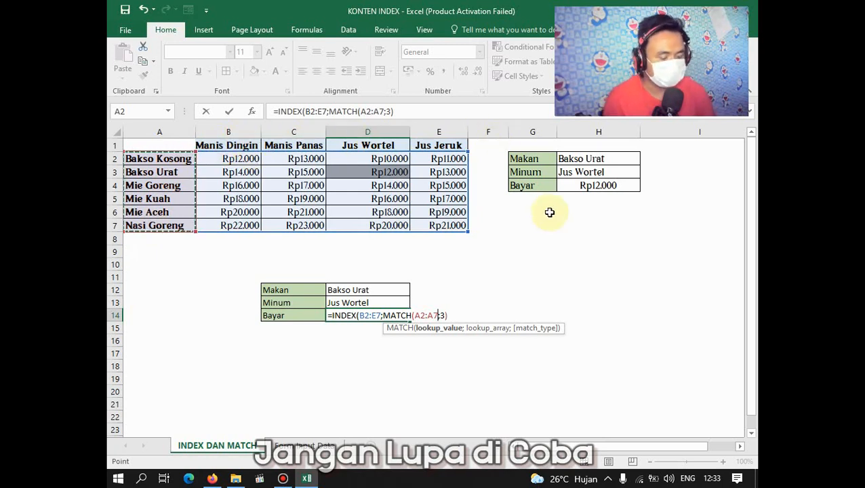
key("BackSpace")
key("BackSpace")
key("BackSpace")
key("BackSpace")
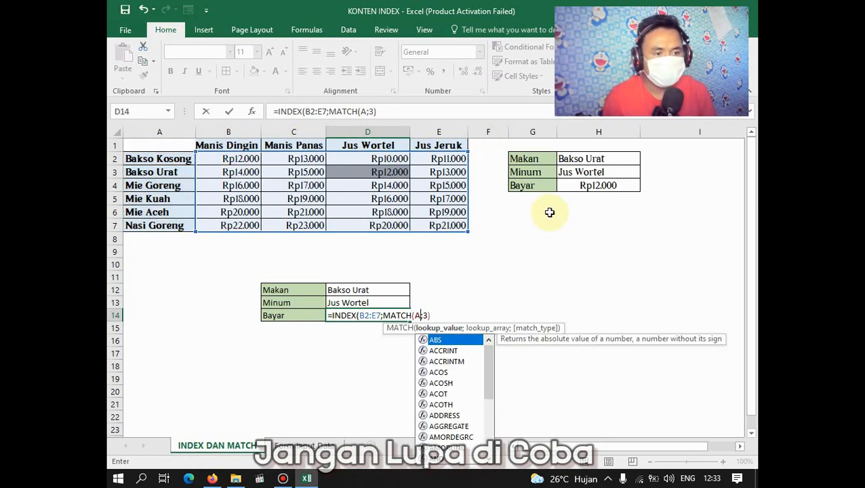
key("BackSpace")
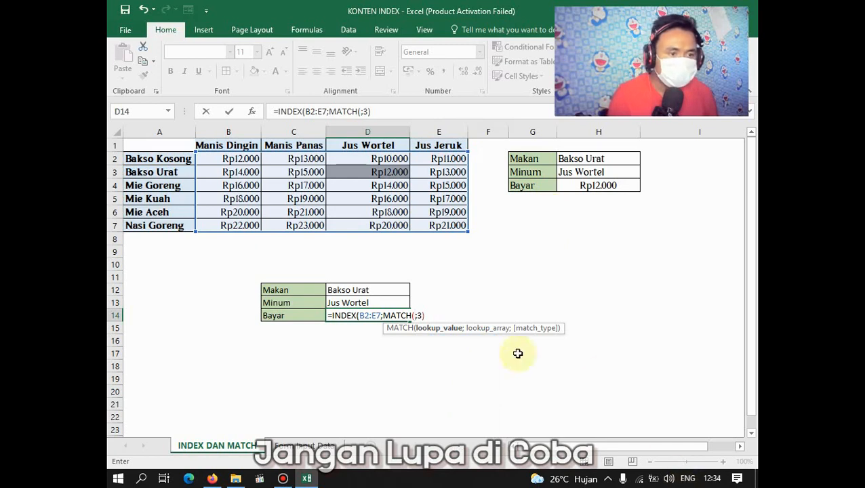
Complete the MATCH in D14 with lookup value D12, lookup array A2:A7 and match type 0, keeping column number 3
left_click(363, 290)
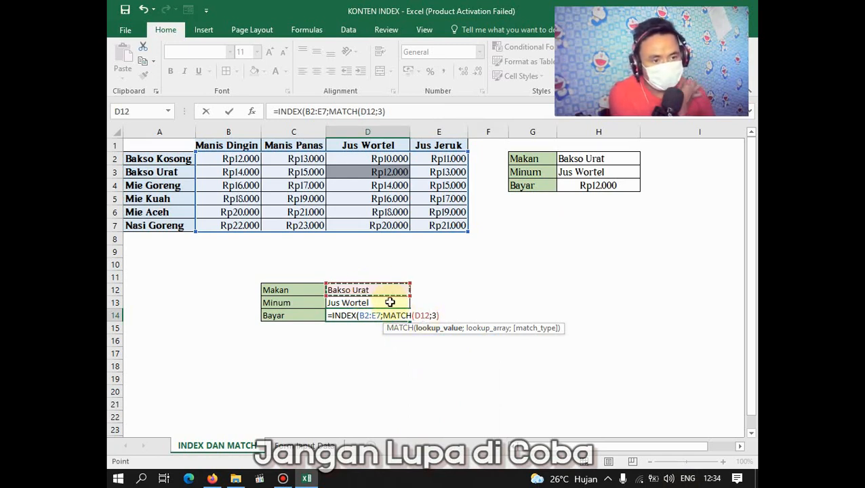
type(";")
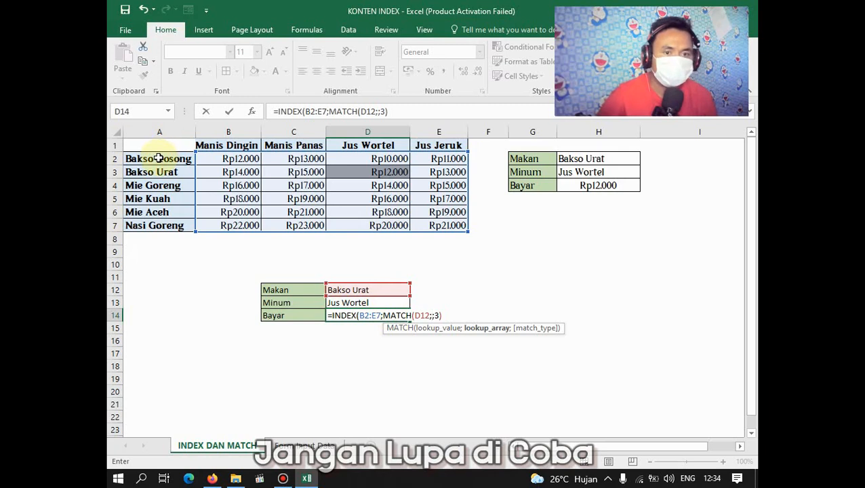
left_click_drag(158, 158, 147, 223)
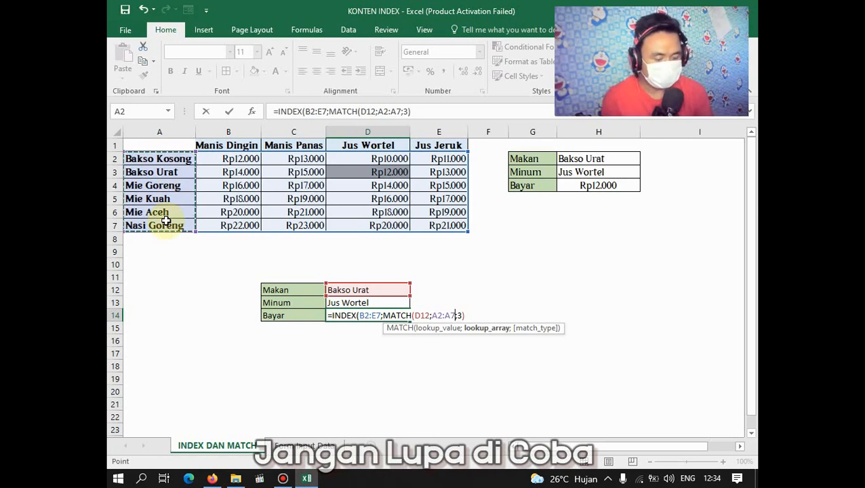
type(";0")
key("Down")
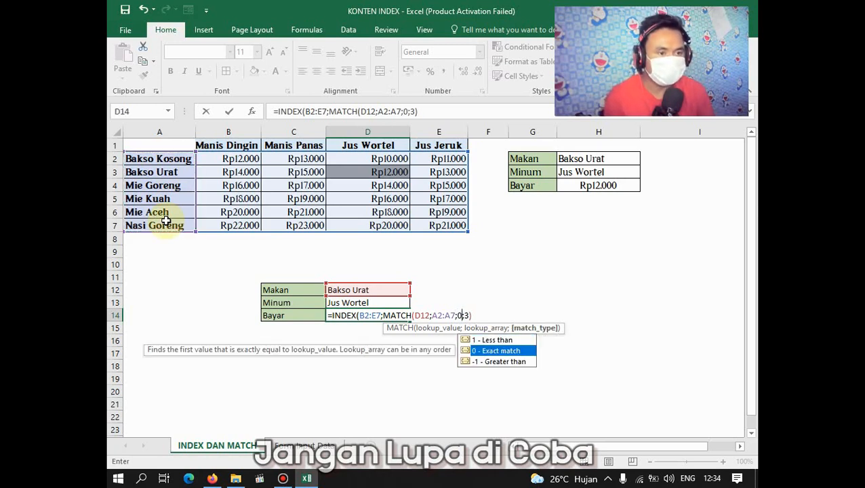
key("Return")
key("Return")
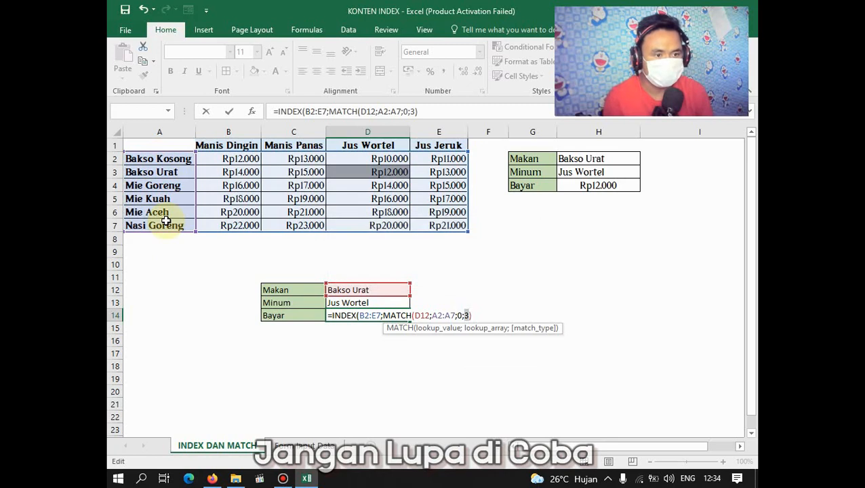
key("Left")
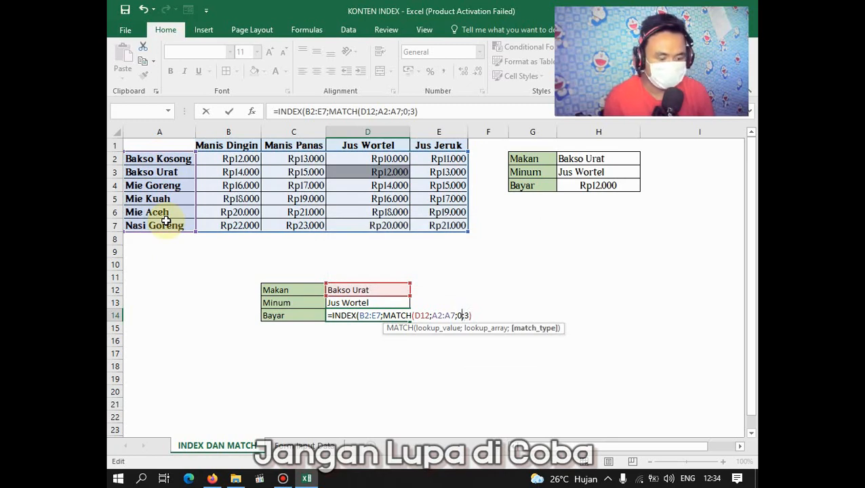
type(")")
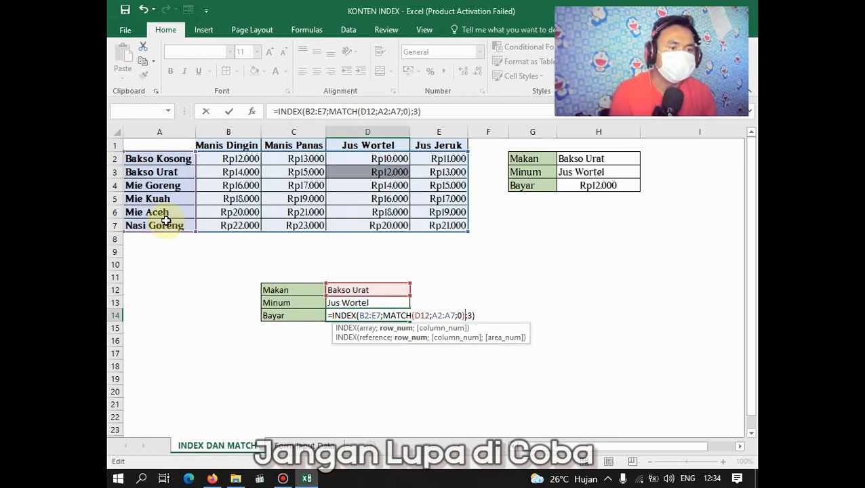
key("Return")
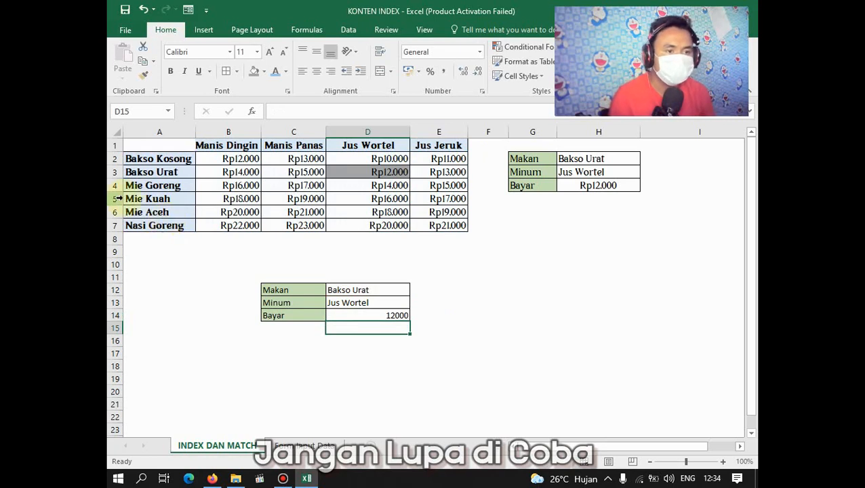
Set Makan in D12 to Bakso Kosong to test the row lookup in the Bayar formula
left_click(377, 316)
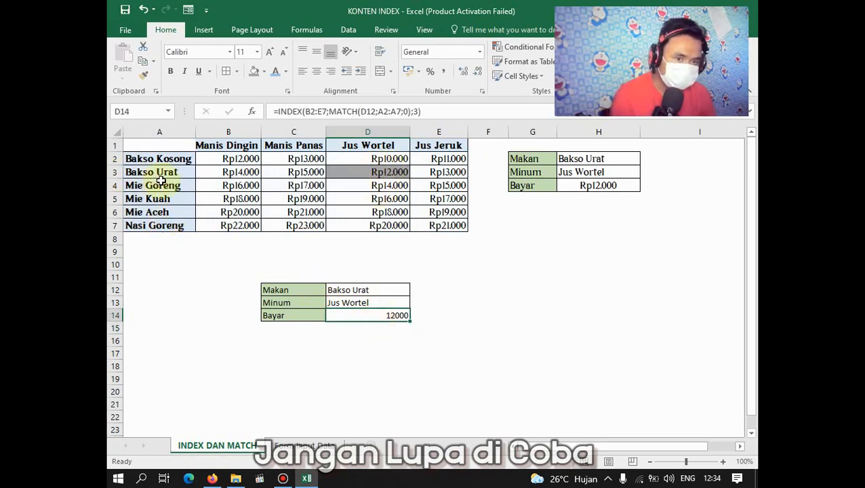
left_click_drag(168, 158, 156, 227)
double_click(352, 318)
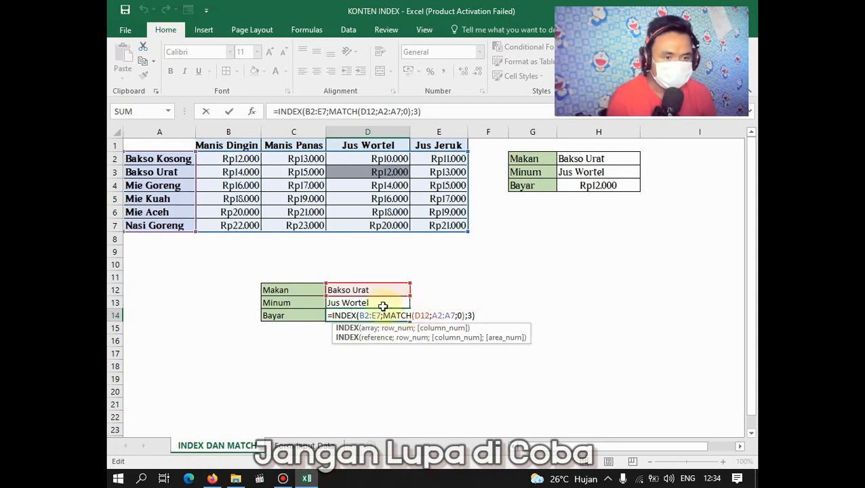
left_click(382, 293)
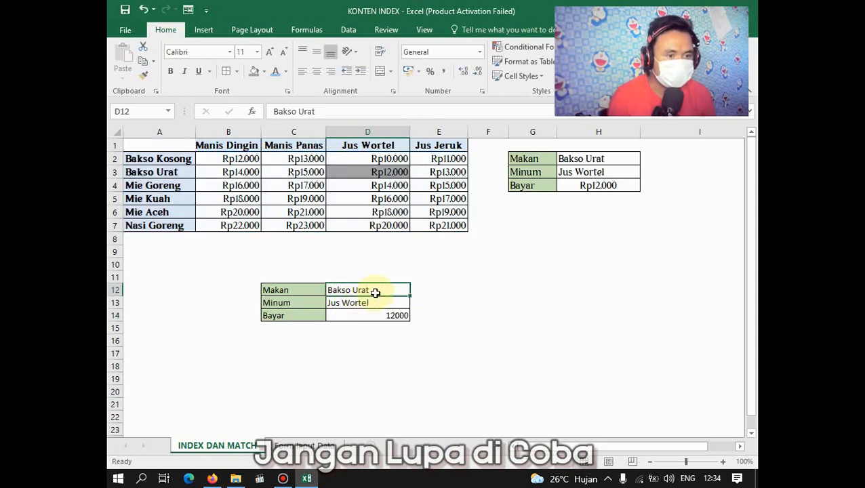
double_click(377, 290)
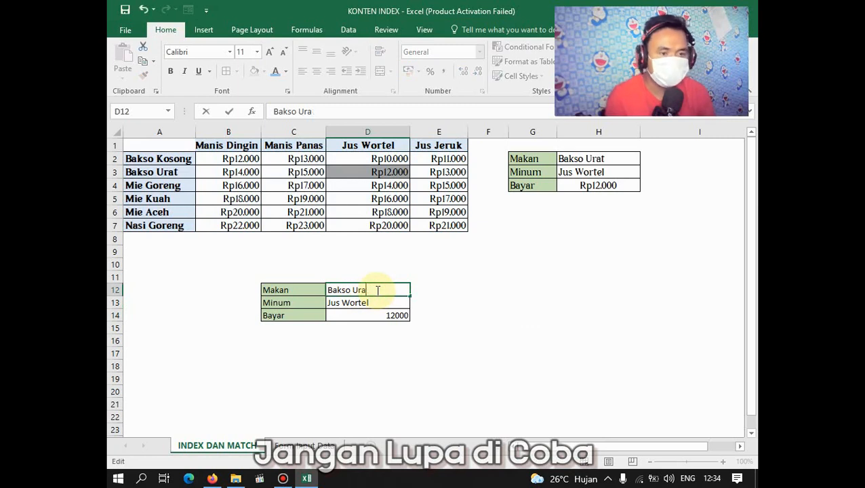
type("Kosong")
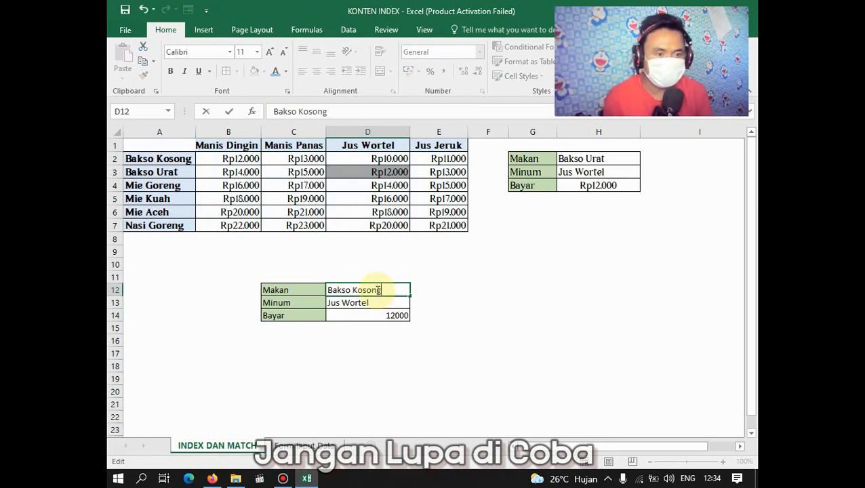
key("Return")
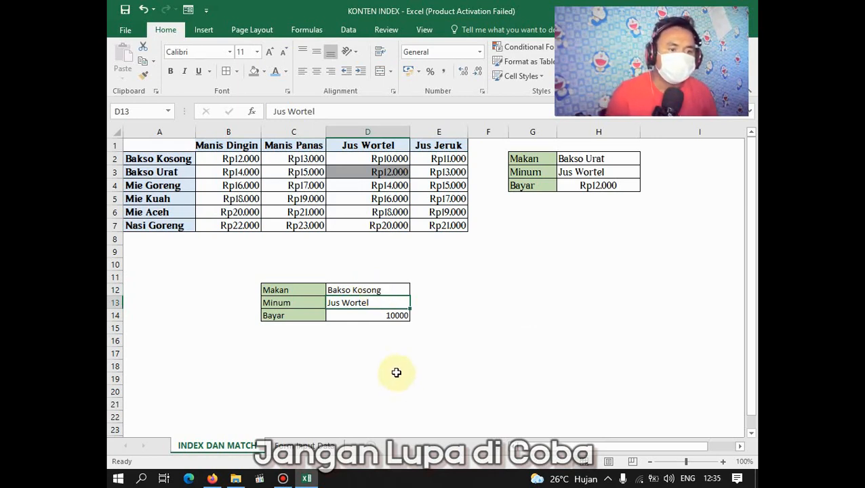
Insert the opening of a second MATCH function in the column argument of the D14 INDEX formula
left_click(381, 316)
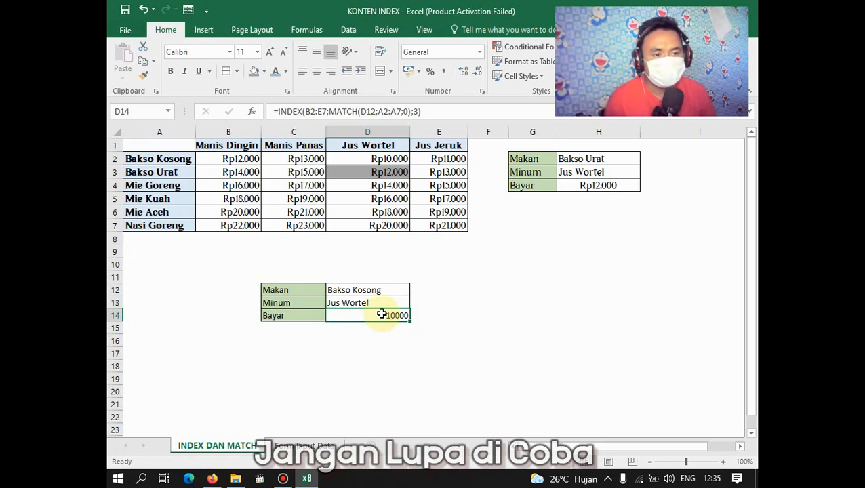
double_click(381, 315)
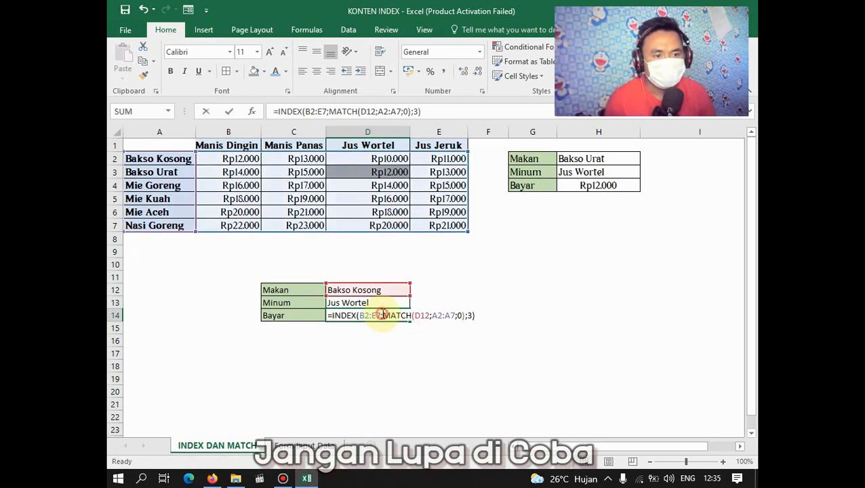
left_click(468, 315)
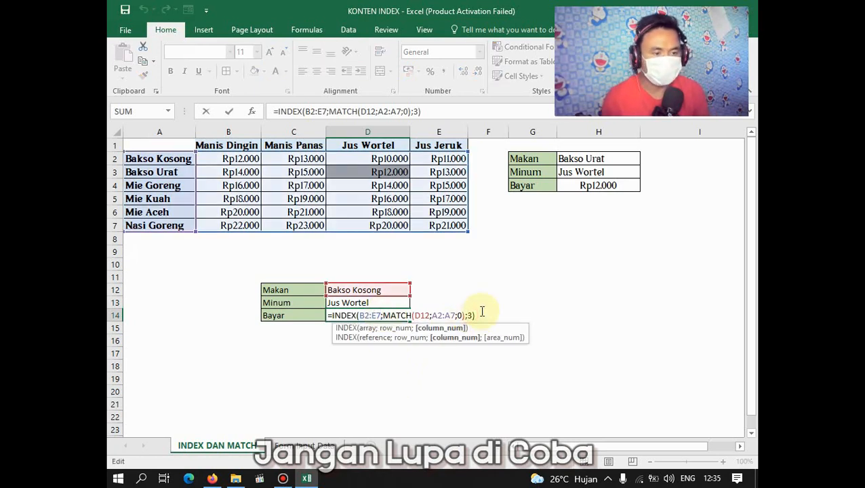
type("MATCH")
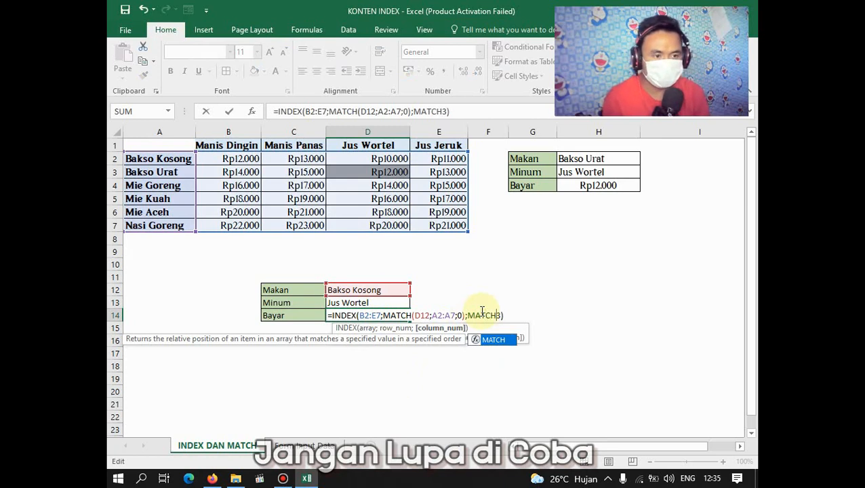
type("(")
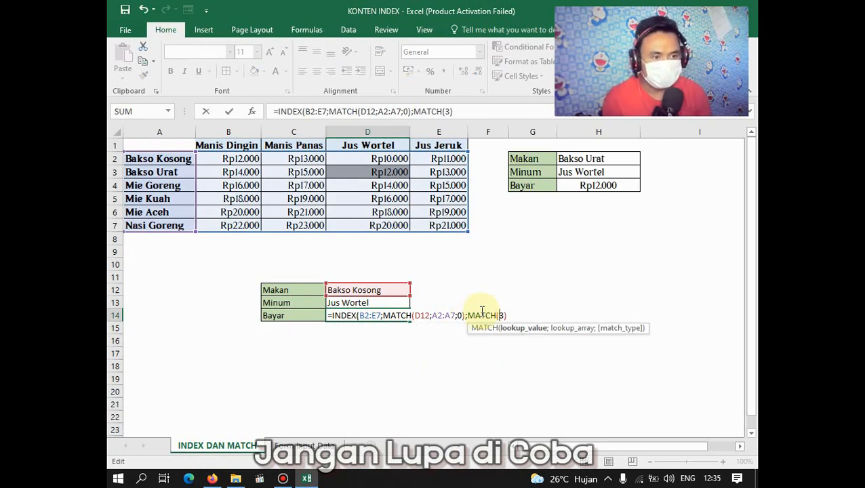
Remove the fixed column number 3 from the D14 formula and use D13 as the second MATCH's lookup value
left_click_drag(237, 160, 436, 220)
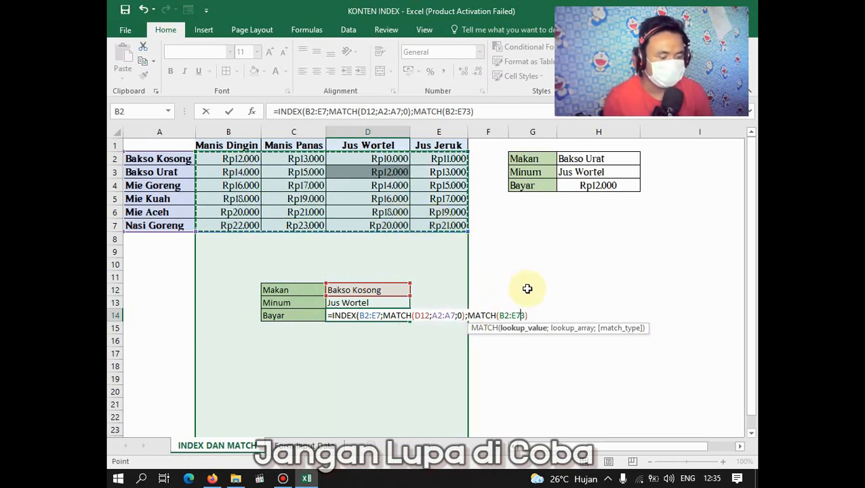
key("Delete")
key("BackSpace")
key("BackSpace")
key("BackSpace")
key("BackSpace")
key("BackSpace")
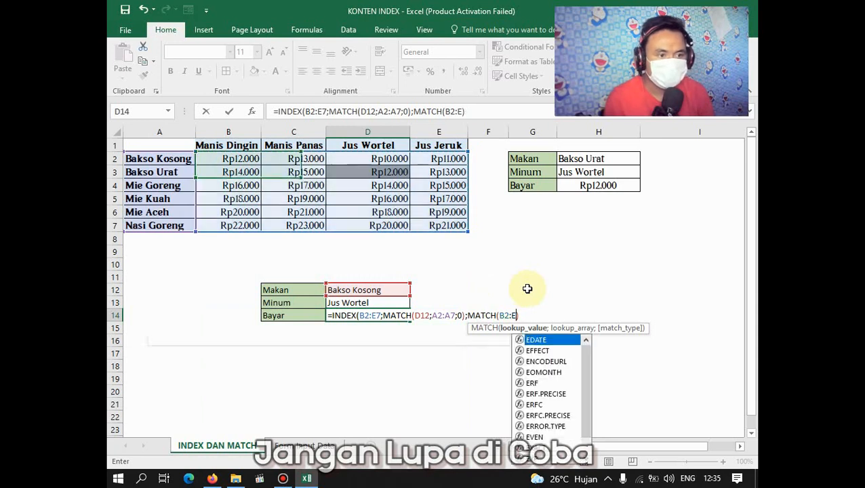
left_click(360, 303)
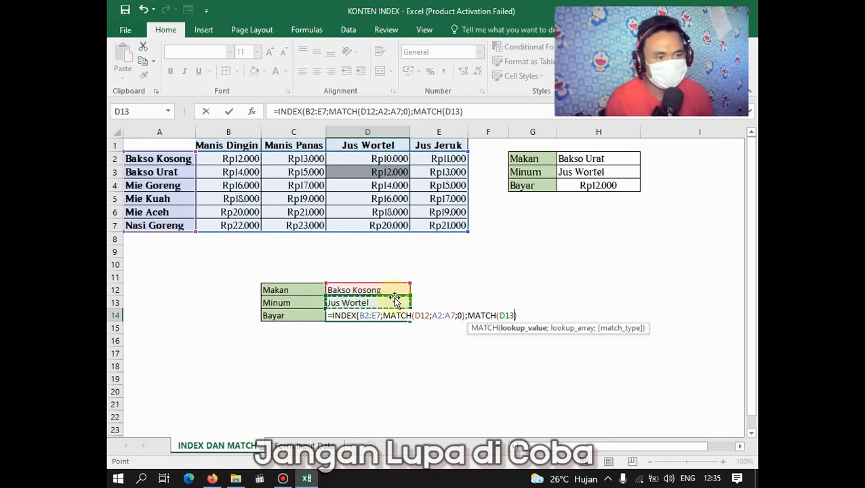
type(";")
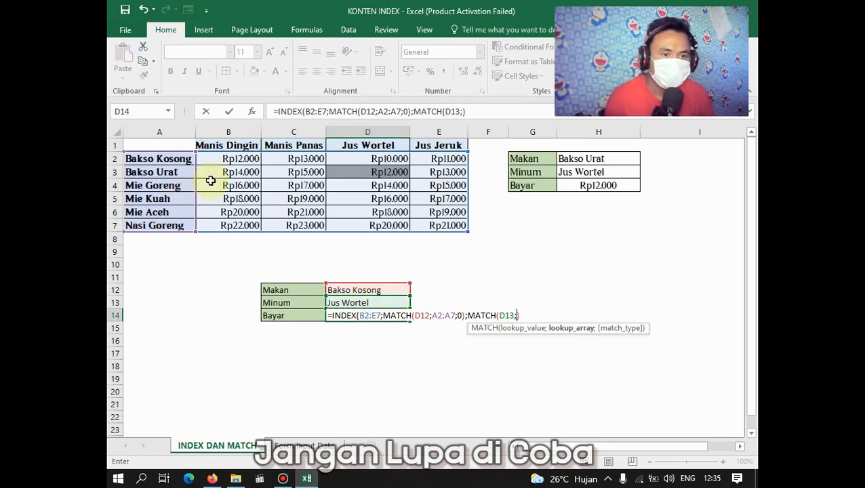
Complete the second MATCH in D14 with lookup array B1:E1 and match type 0, and enter the formula
left_click_drag(213, 158, 412, 214)
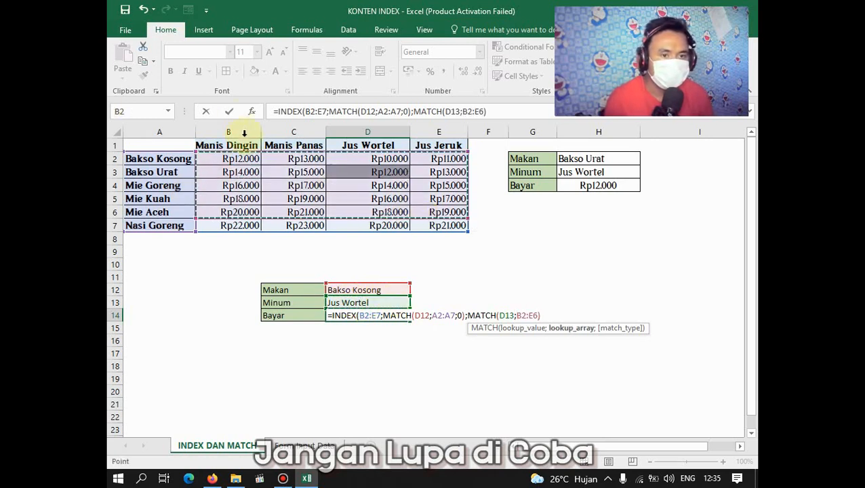
left_click_drag(228, 148, 315, 147)
left_click_drag(406, 145, 441, 145)
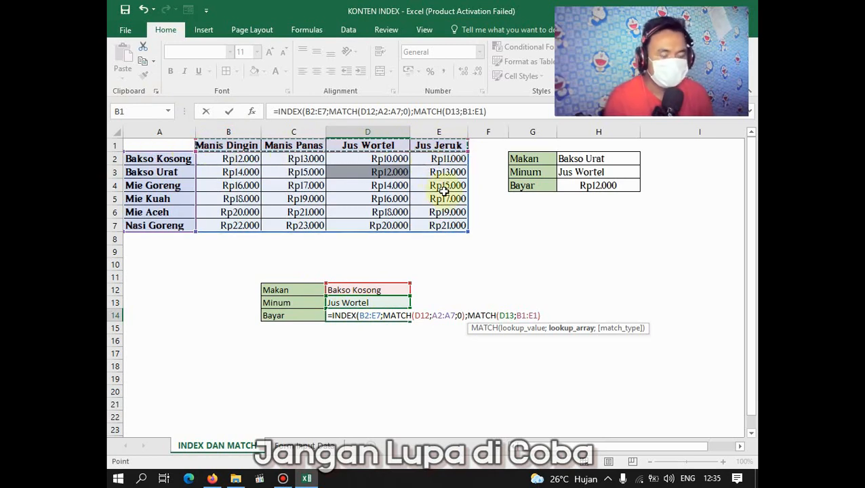
type(";0")
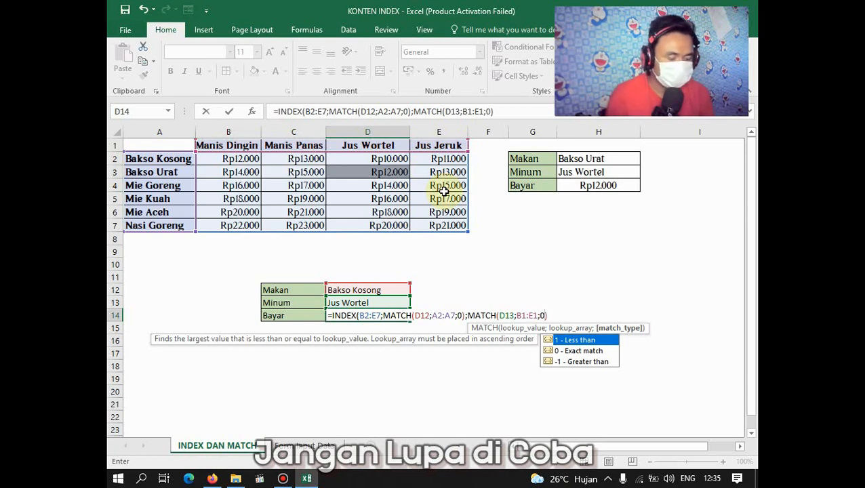
key("Return")
key("Return")
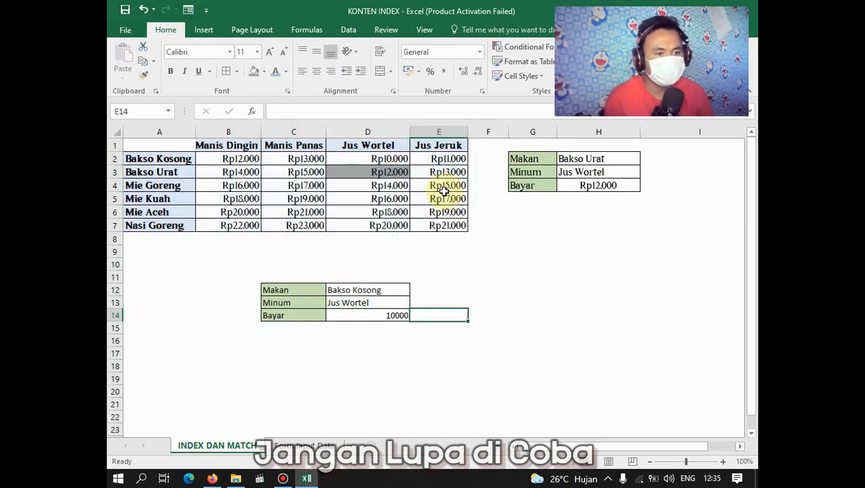
Check the Bayar result in D14 against the Bakso Kosong and Jus Wortel price in D2
left_click(362, 316)
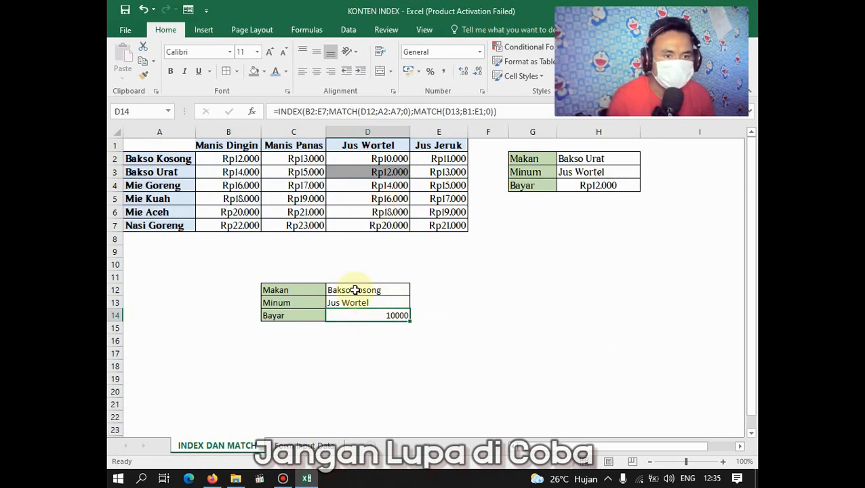
left_click(384, 160)
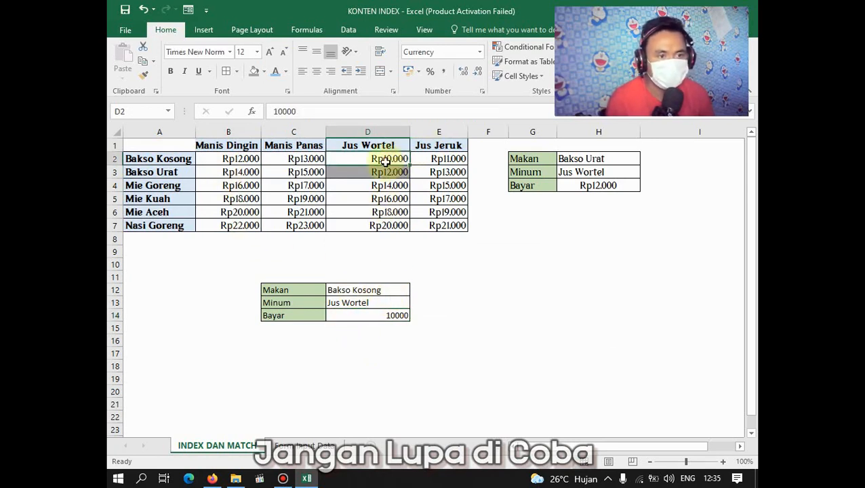
left_click(386, 300)
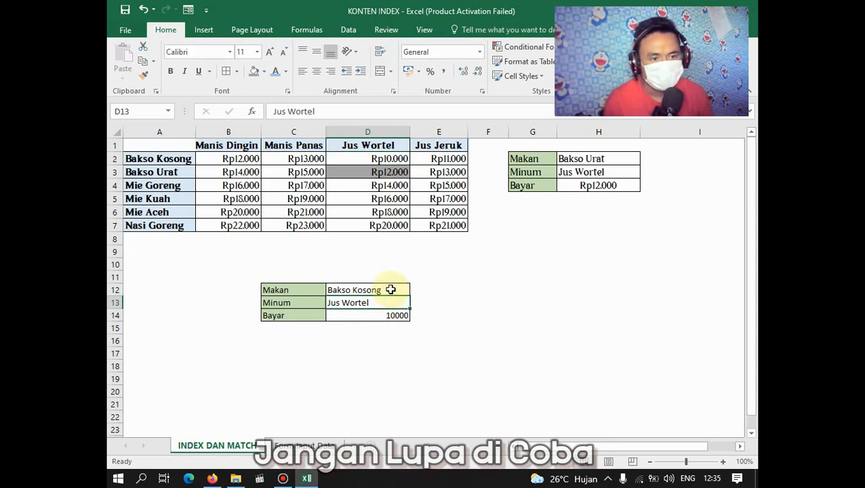
Set Minum in D13 to Jus Jeruk, without a trailing backslash, to test the column lookup
left_click(391, 289)
key("Down")
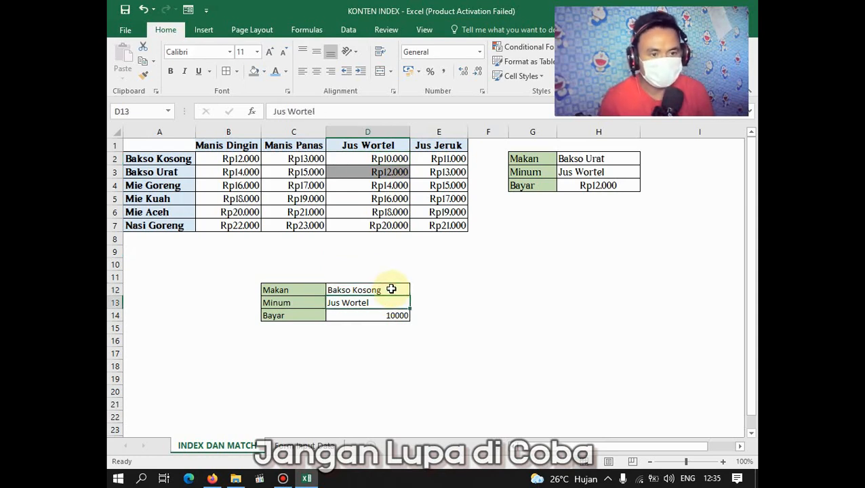
key("BackSpace")
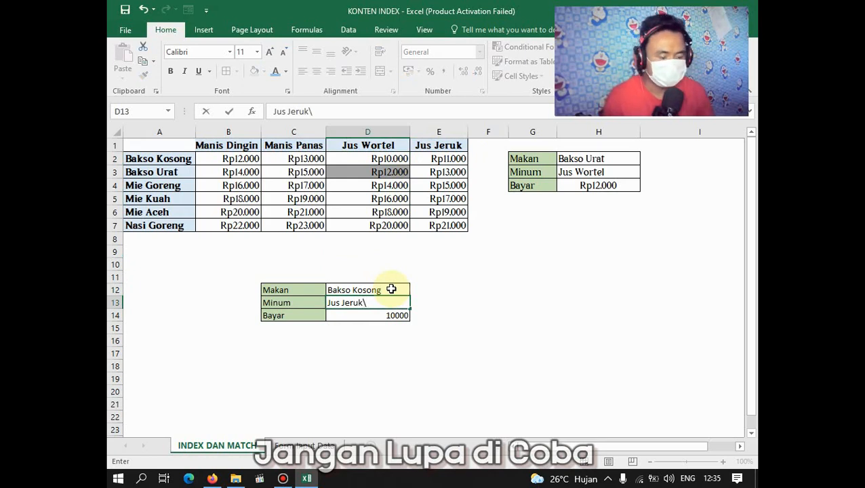
type("Jus Jeruk\\")
key("Return")
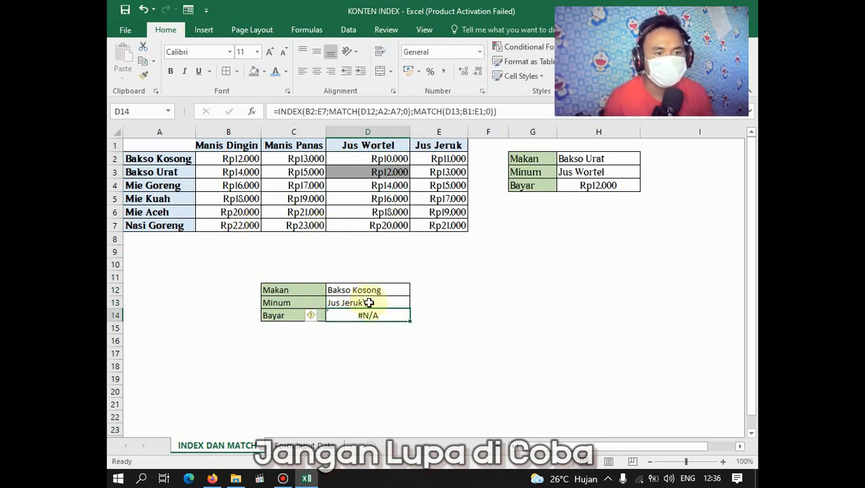
left_click(369, 302)
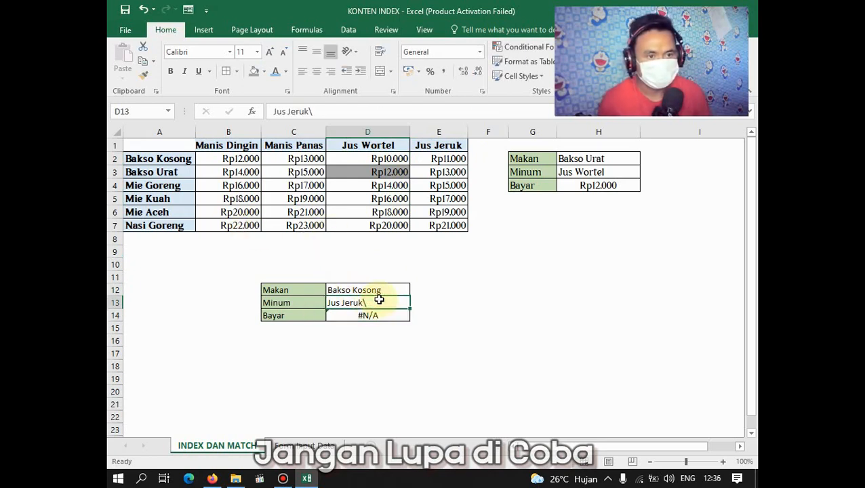
double_click(395, 300)
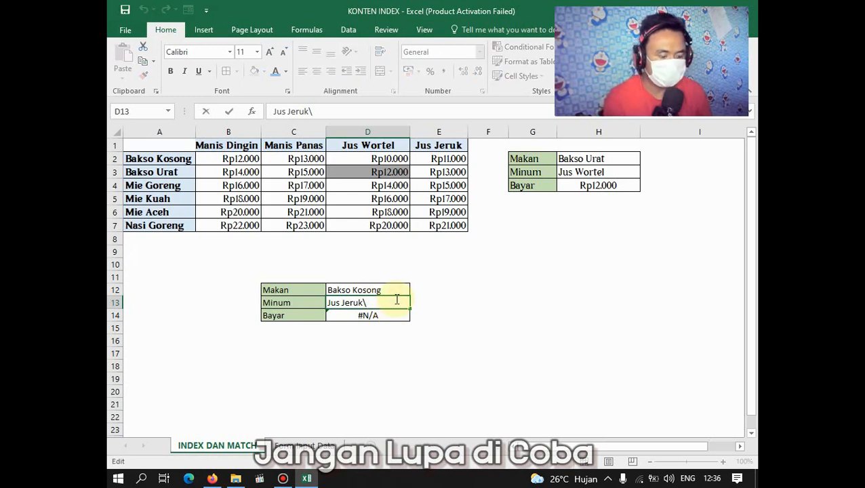
key("Return")
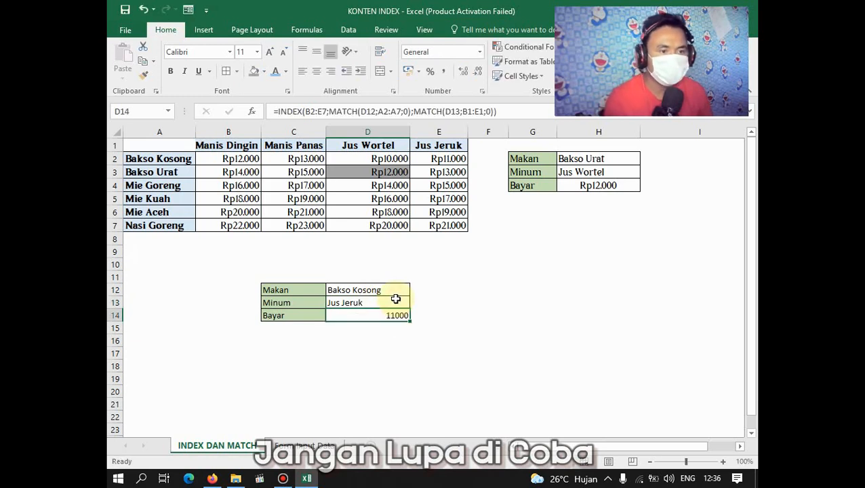
Remove the grey fill from the Bakso Urat and Jus Wortel price cell D3
left_click(380, 171)
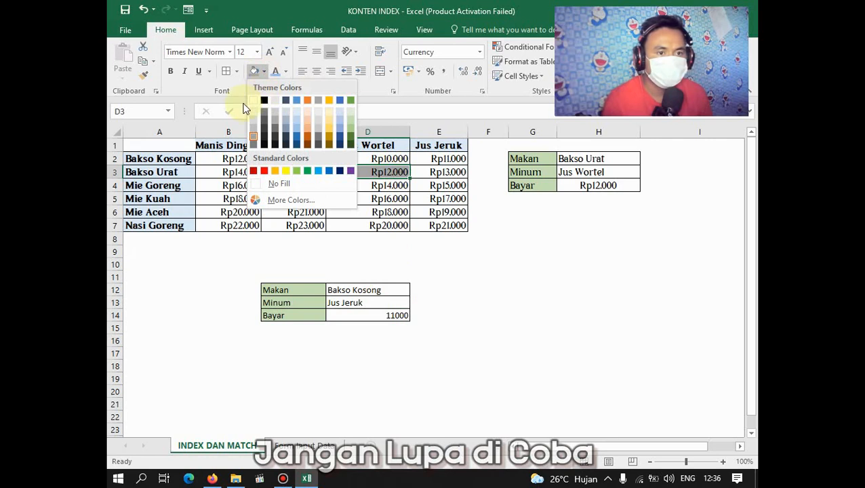
left_click(337, 170)
left_click(468, 262)
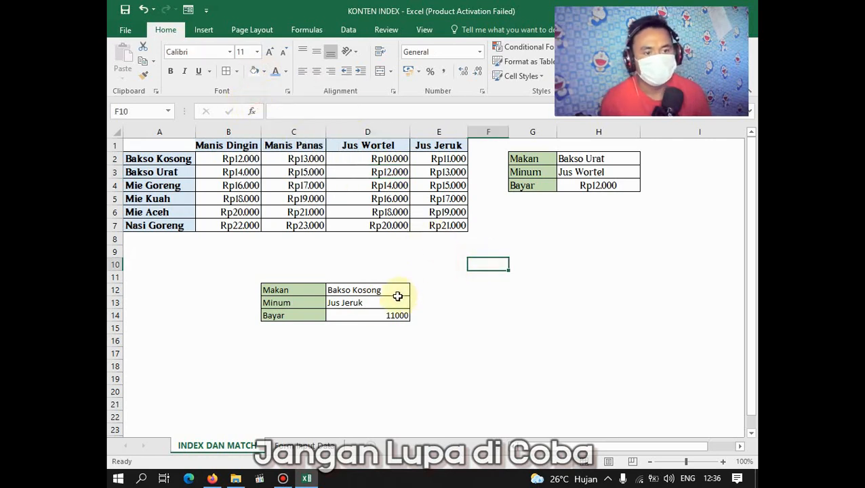
Review the D14 formula's arguments: the INDEX array B2:E7, the row MATCH on D12 and the column MATCH over B1:E1
left_click(347, 319)
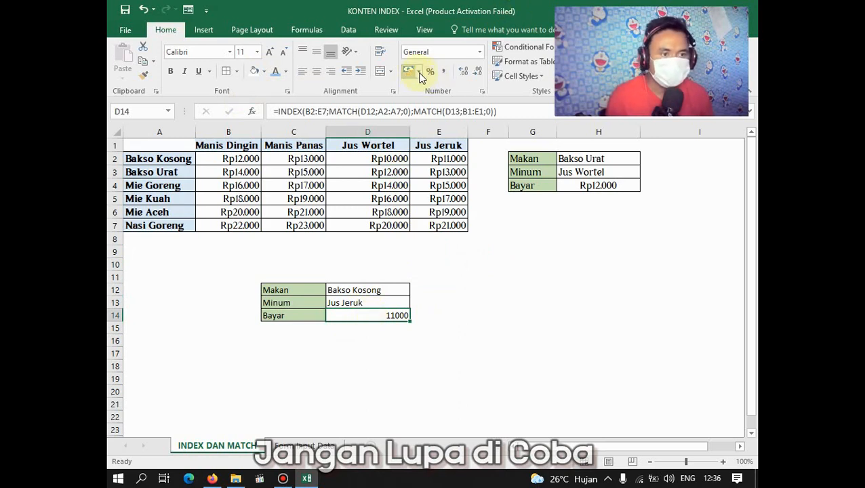
double_click(388, 318)
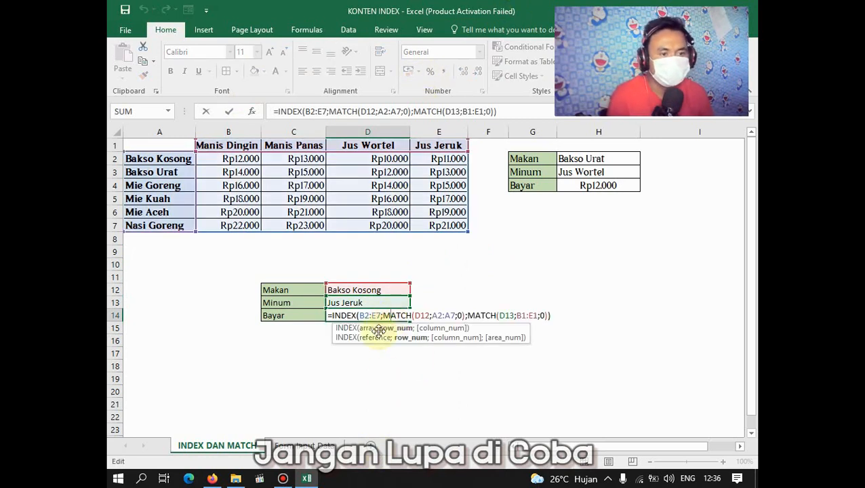
left_click(345, 318)
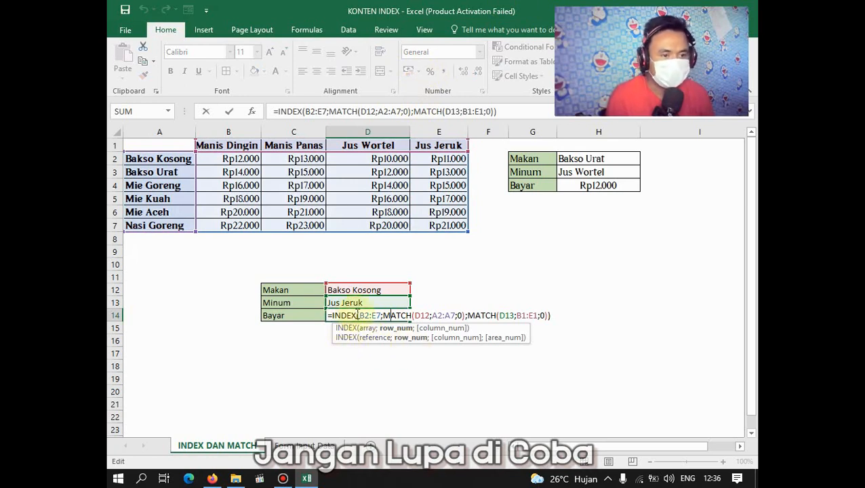
left_click(391, 317)
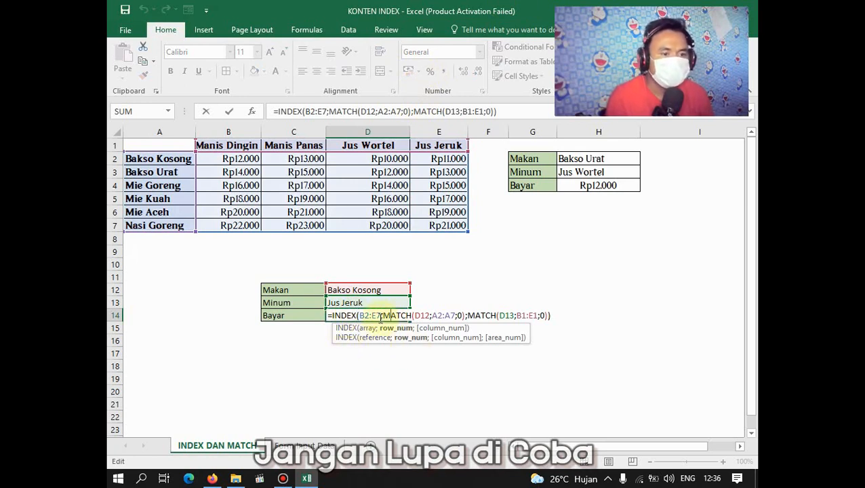
left_click_drag(381, 317, 359, 317)
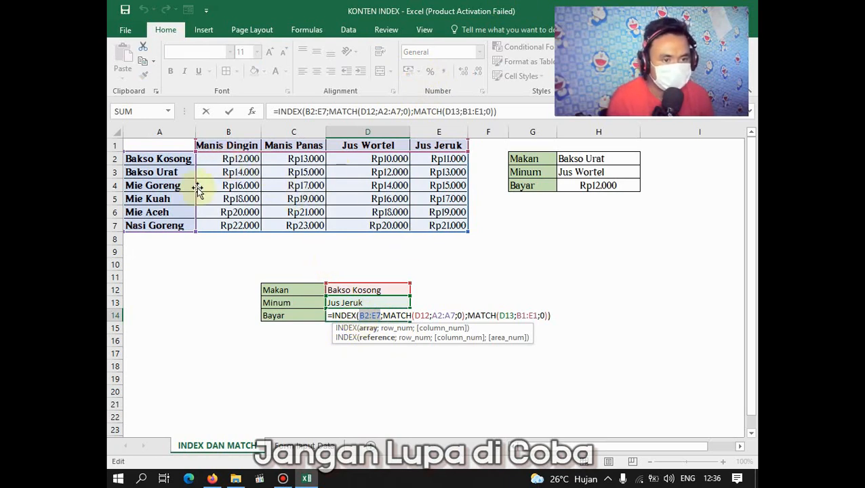
left_click(429, 315)
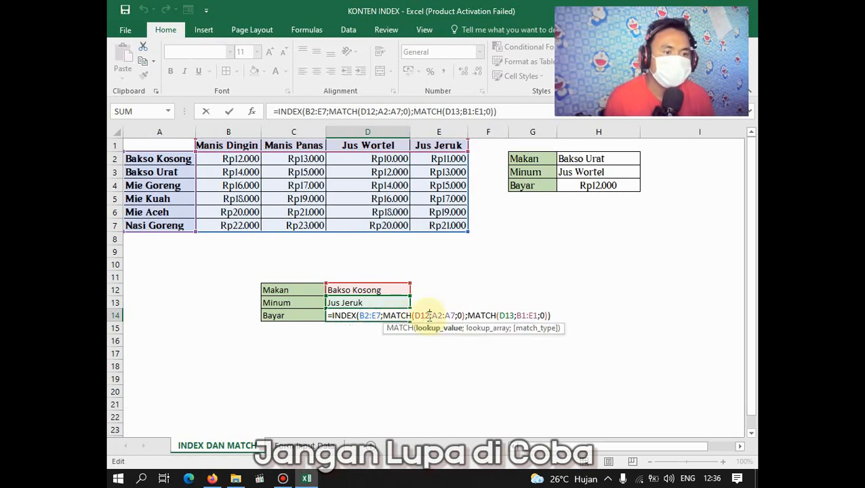
left_click(376, 287)
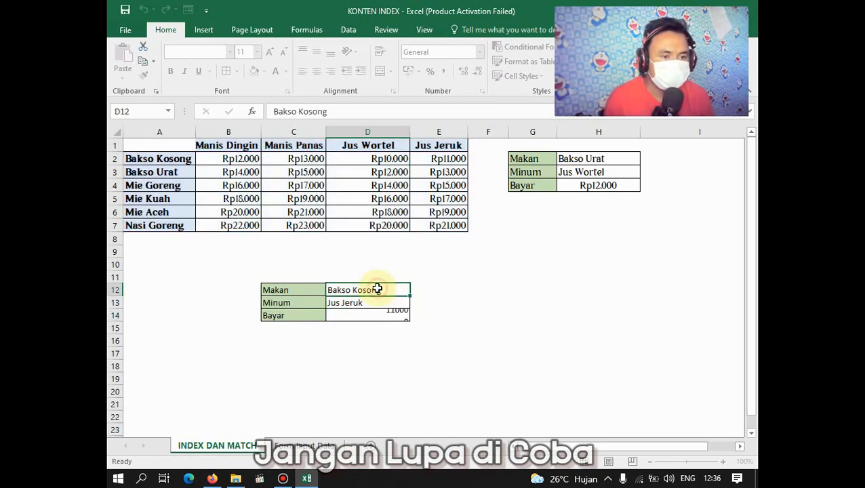
double_click(386, 316)
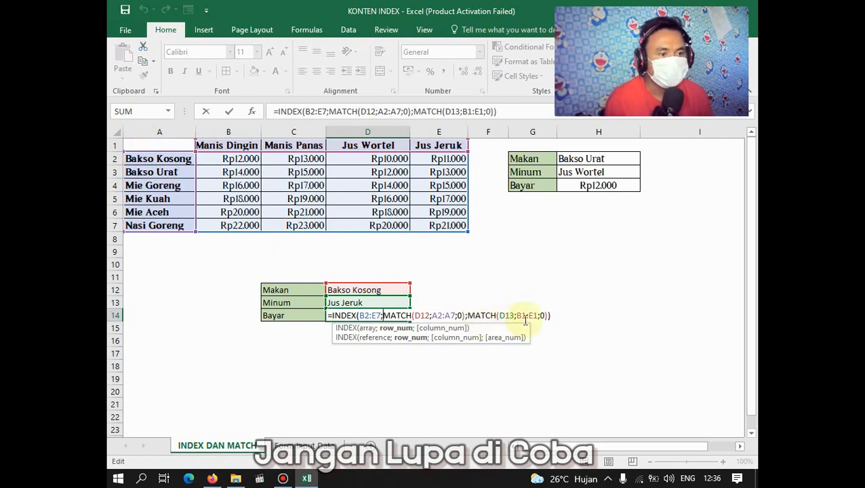
left_click_drag(517, 316, 540, 316)
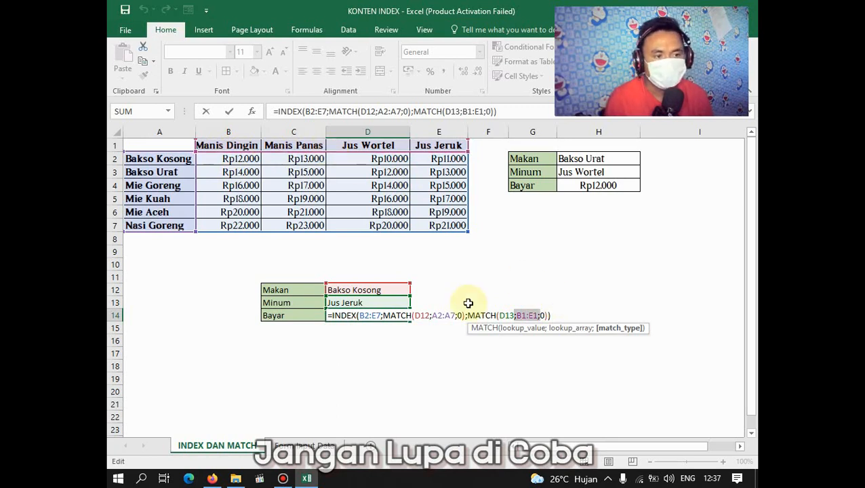
left_click(543, 316)
key("Return")
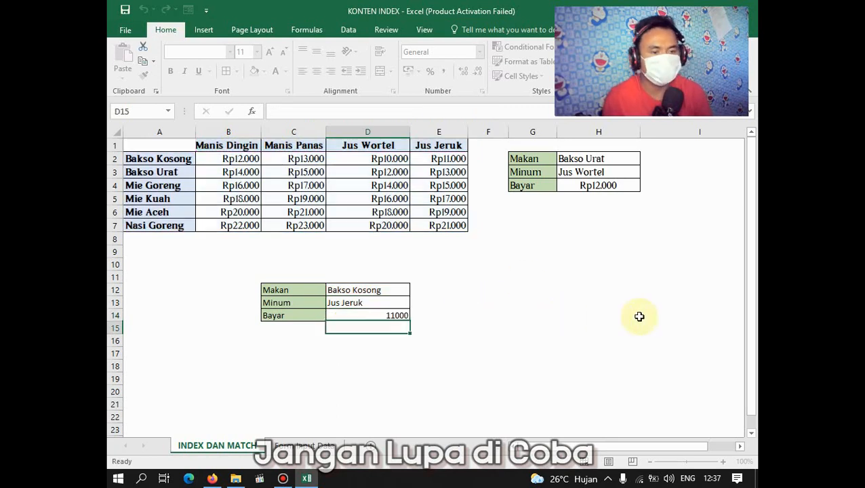
left_click(296, 378)
left_click(371, 303)
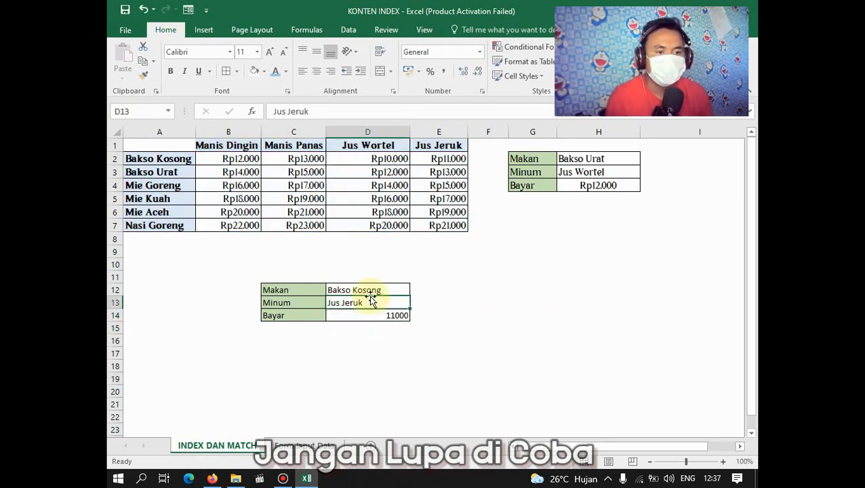
Set Minum in D13 to Manis Panas and check the Bayar result against the Bakso Kosong price in C2
key("BackSpace")
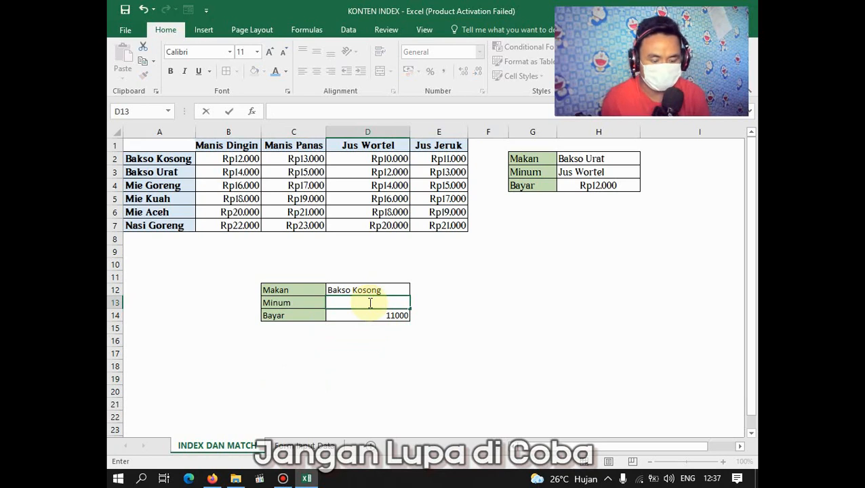
type("Manis Pana")
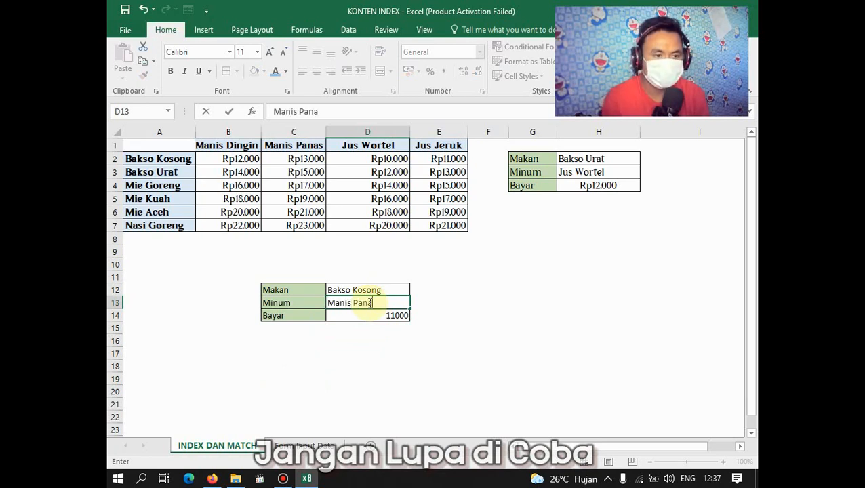
type("s")
key("Return")
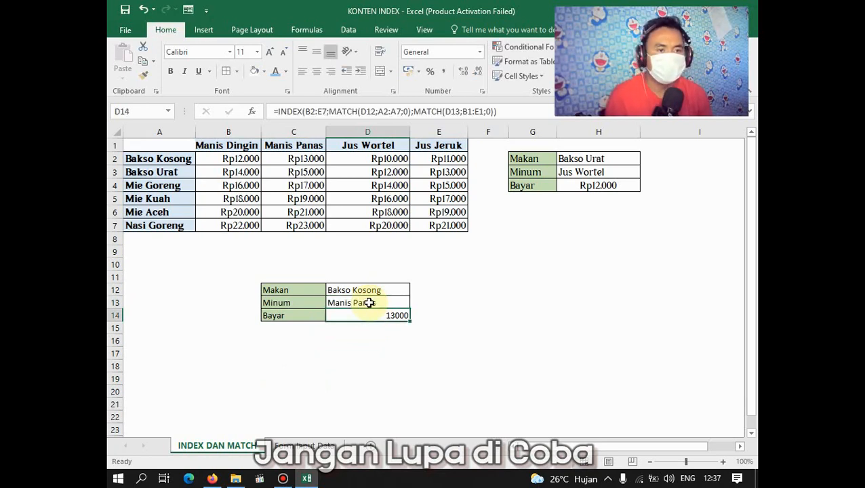
left_click(308, 163)
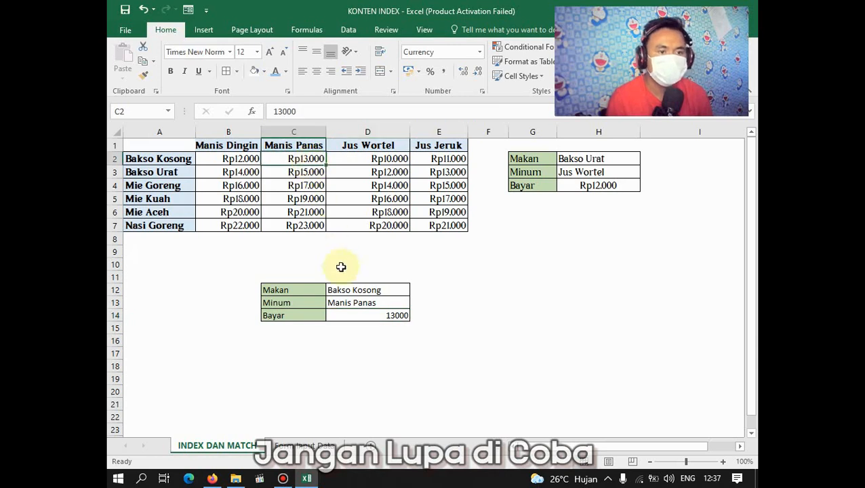
Apply the Rp English (Indonesia) accounting format to the Bayar cell D14, and replace it with the Currency format
left_click(366, 322)
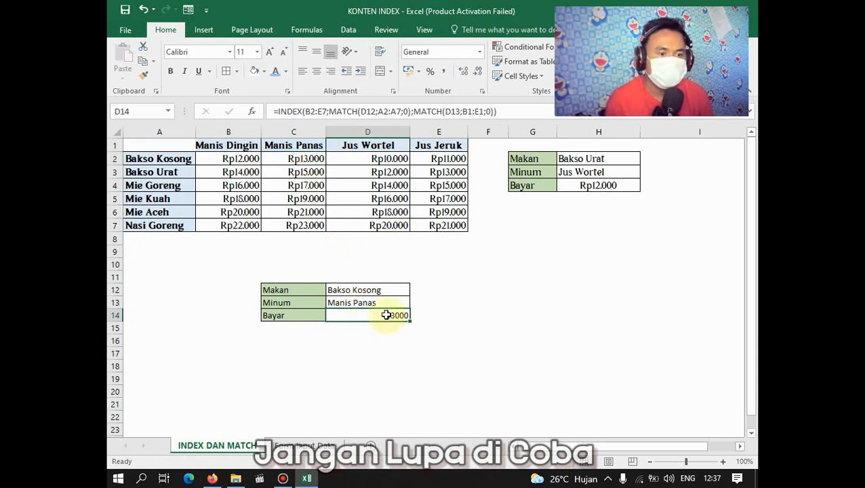
left_click(419, 70)
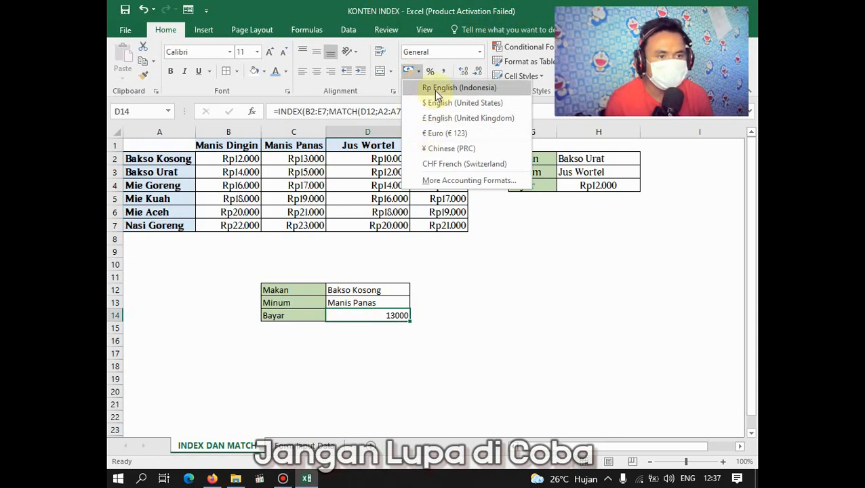
left_click(434, 88)
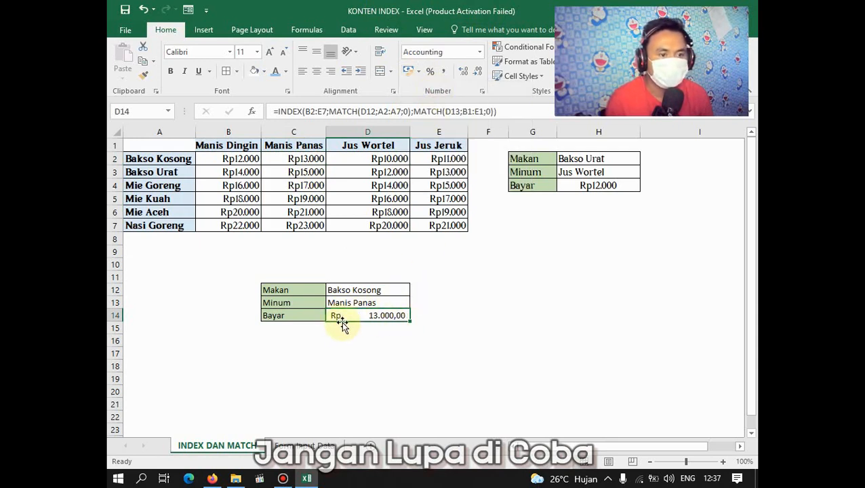
left_click(479, 53)
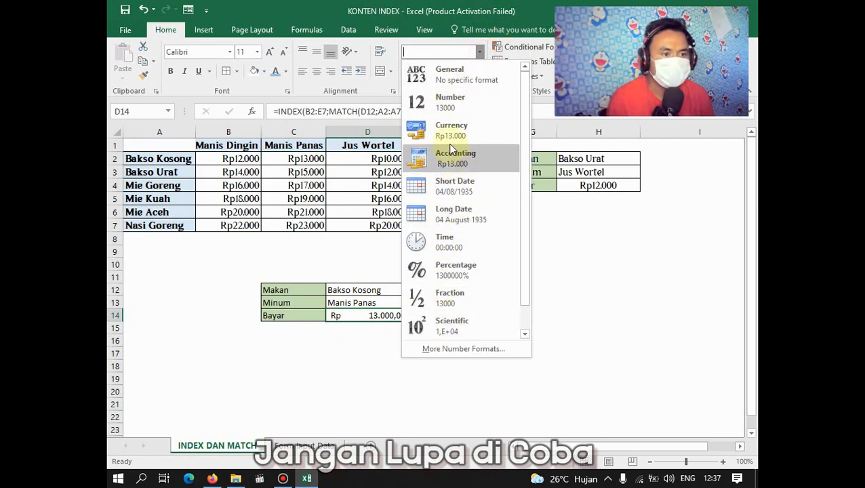
left_click(450, 130)
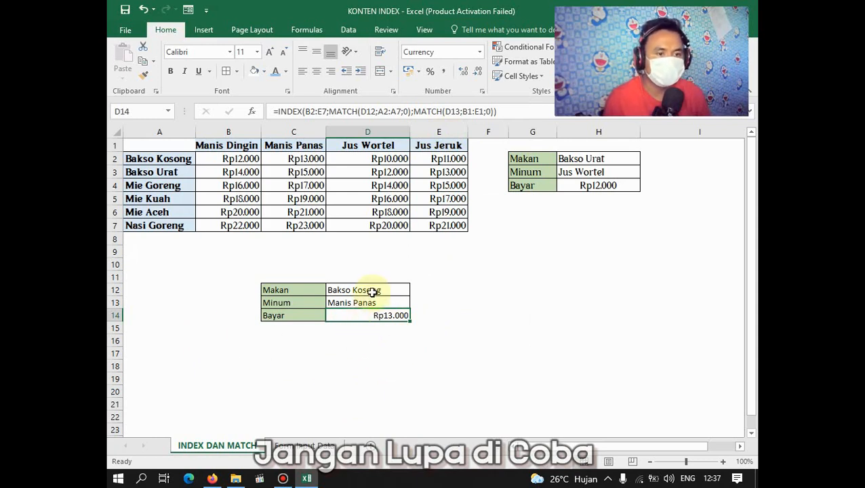
Set Makan in D12 to Nasi Goreng and check the Bayar result against the Manis Panas price in C7
left_click(397, 291)
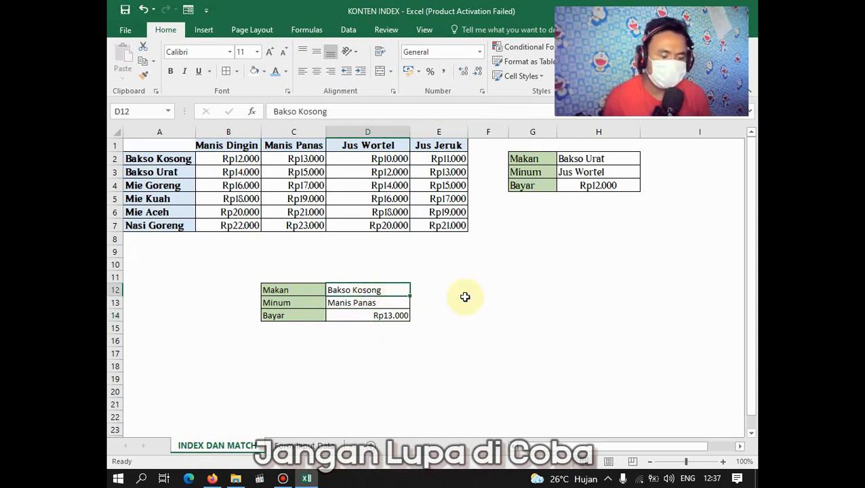
key("BackSpace")
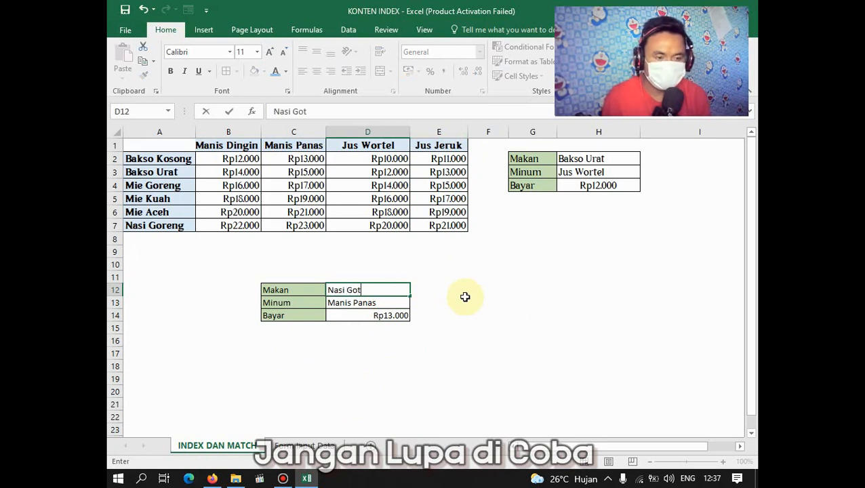
key("Return")
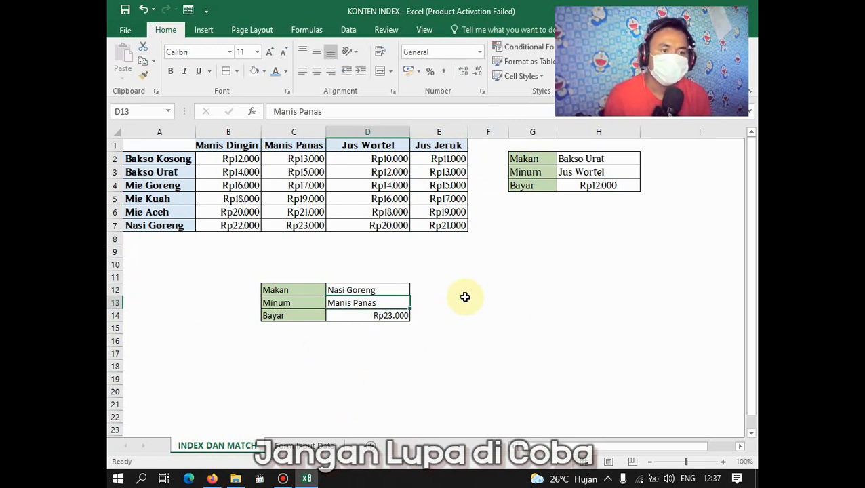
left_click(309, 228)
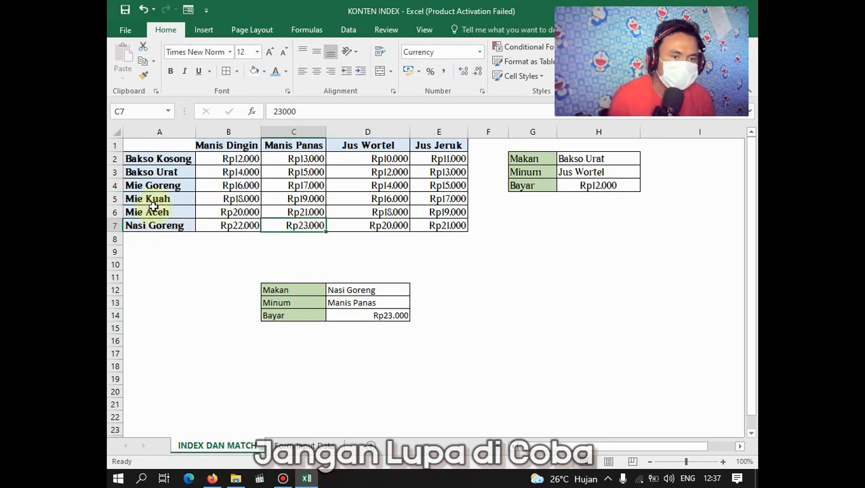
Set Makan in D12 to Mie Kuah to test the row lookup
left_click(380, 290)
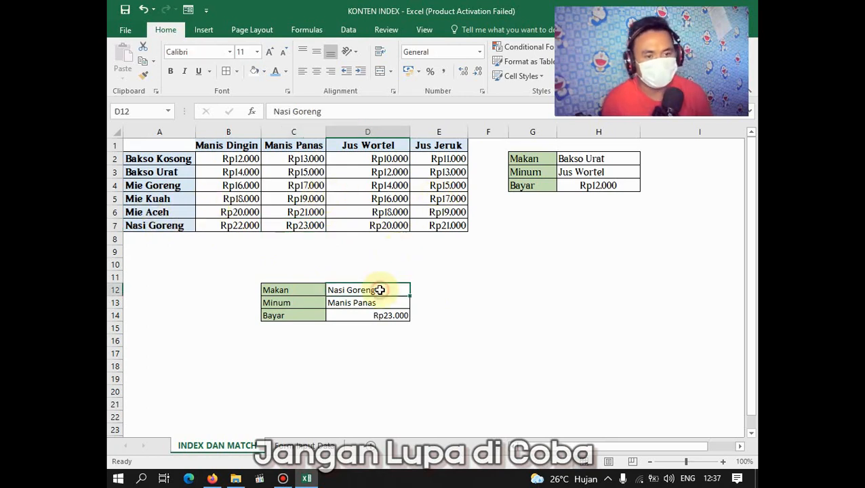
type("Mie K")
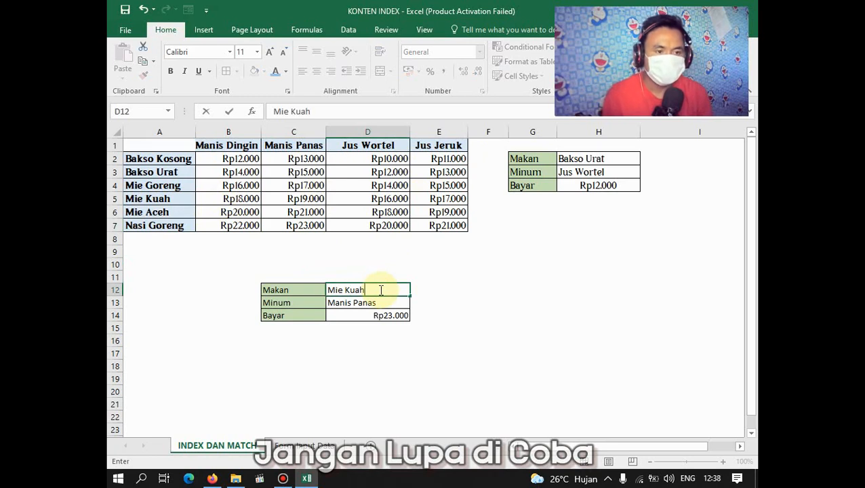
type("uah")
key("Tab")
key("Return")
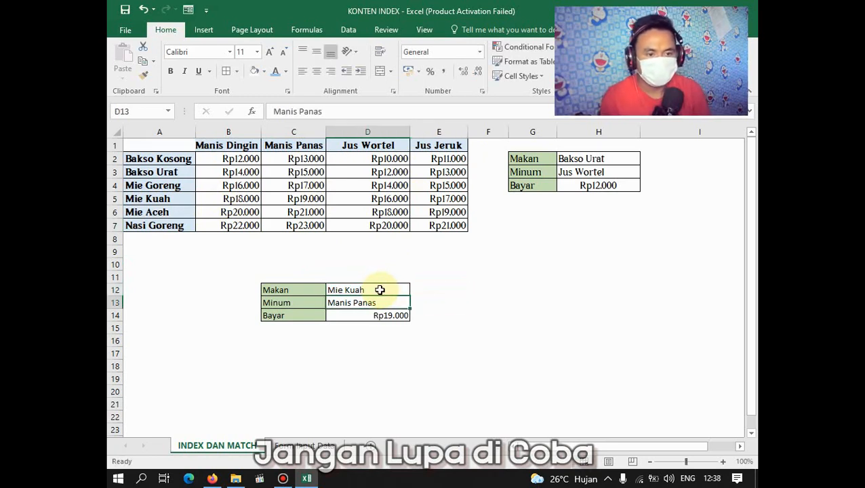
Set Minum in D13 to Jus Jeruk and check the Bayar result against the Mie Kuah price in E5
type("Jus Jeru")
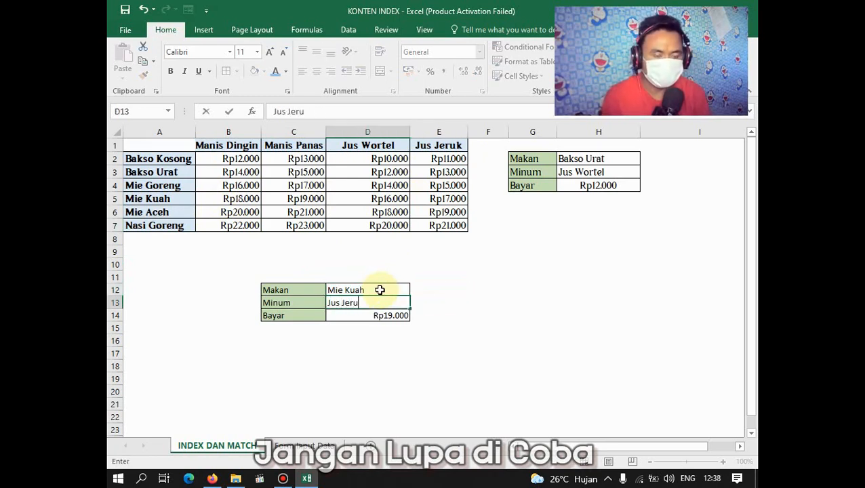
type("k")
key("Return")
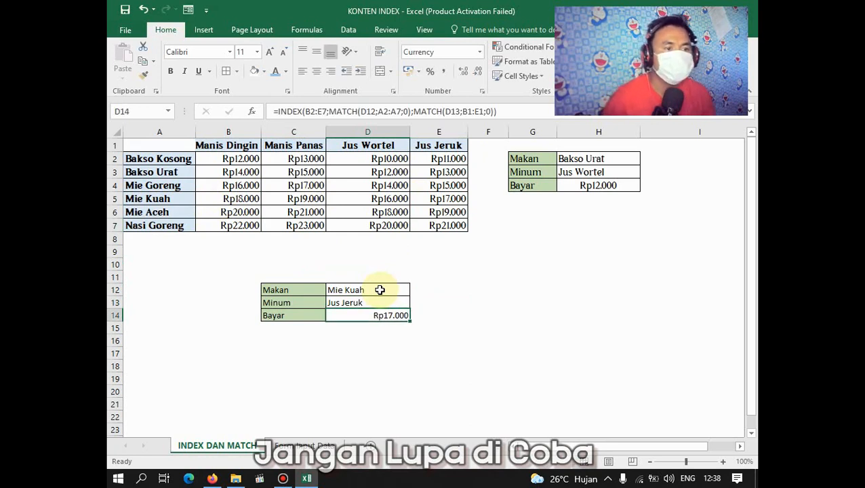
left_click(437, 199)
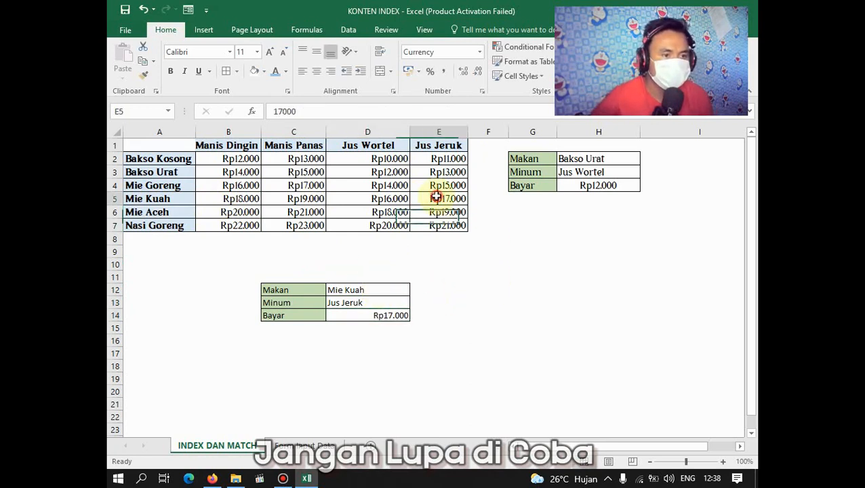
left_click(508, 271)
In the finished example table, pick Bakso Urat for Makan in H2 and Manis Panas for Minum in H3 from their dropdown lists
left_click(332, 292)
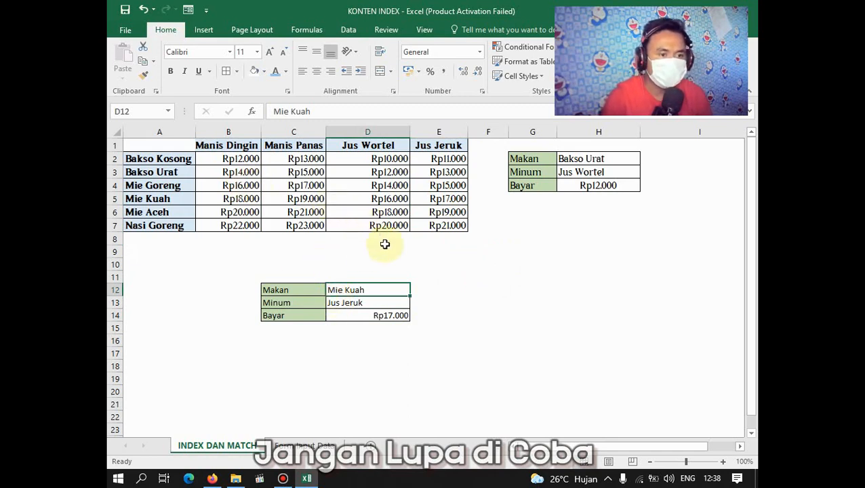
left_click(358, 304)
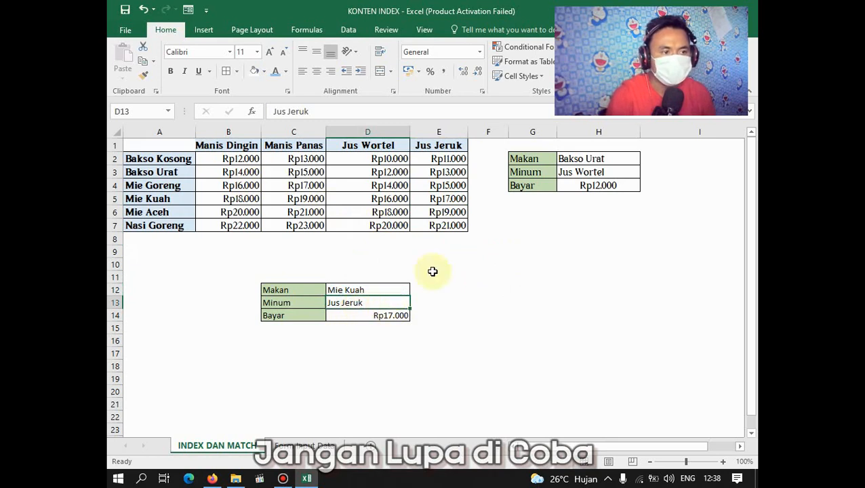
left_click(636, 154)
left_click(647, 158)
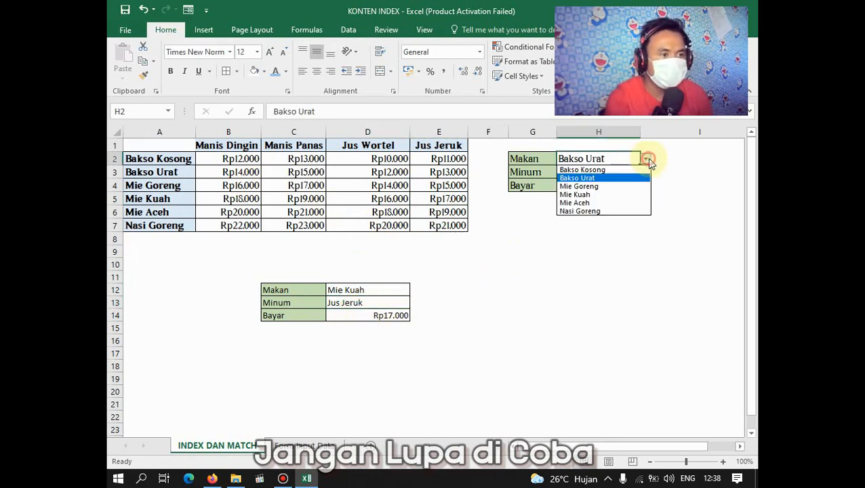
left_click(577, 177)
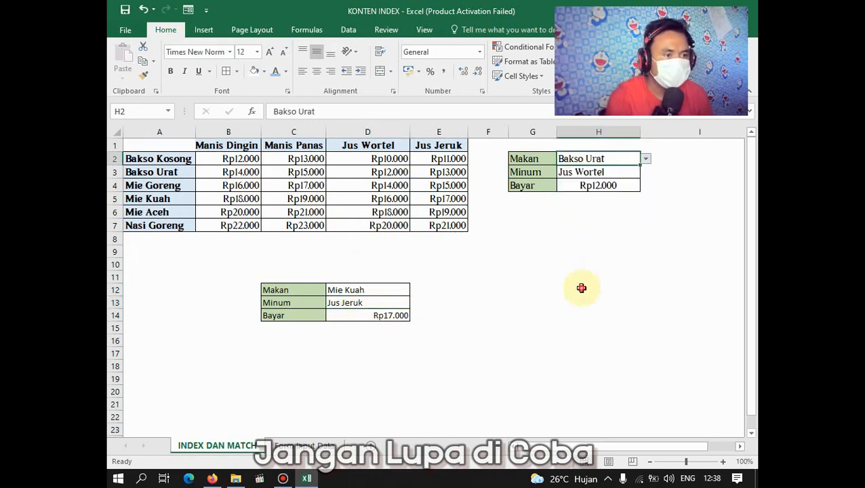
left_click(614, 175)
left_click(646, 172)
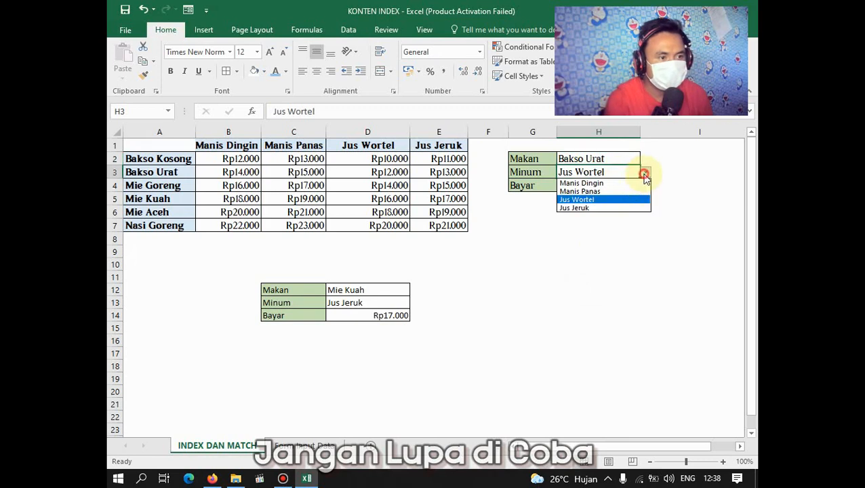
left_click(564, 192)
left_click(541, 238)
Add List data validation with an in-cell dropdown to the Makan cell D12, using A2:A7 as the source
left_click(340, 290)
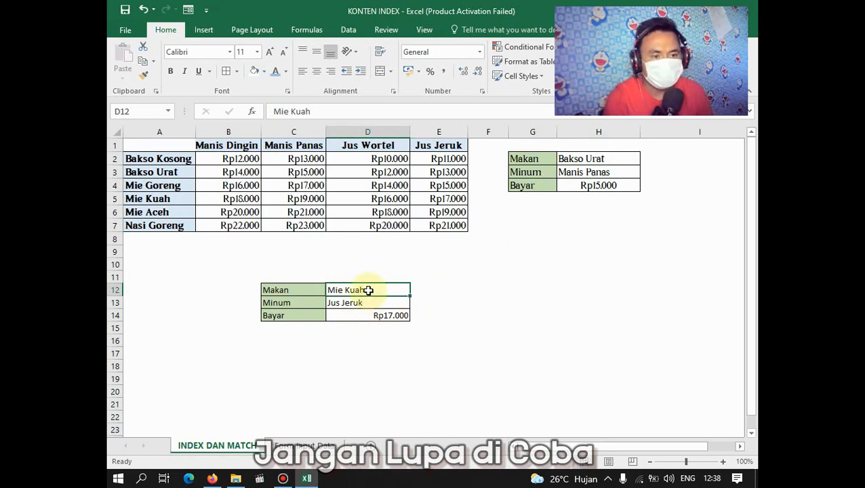
left_click(347, 32)
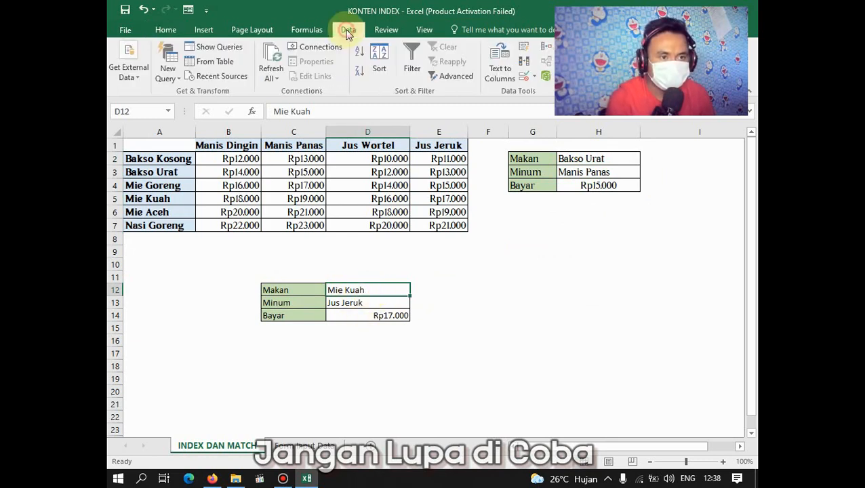
left_click(526, 78)
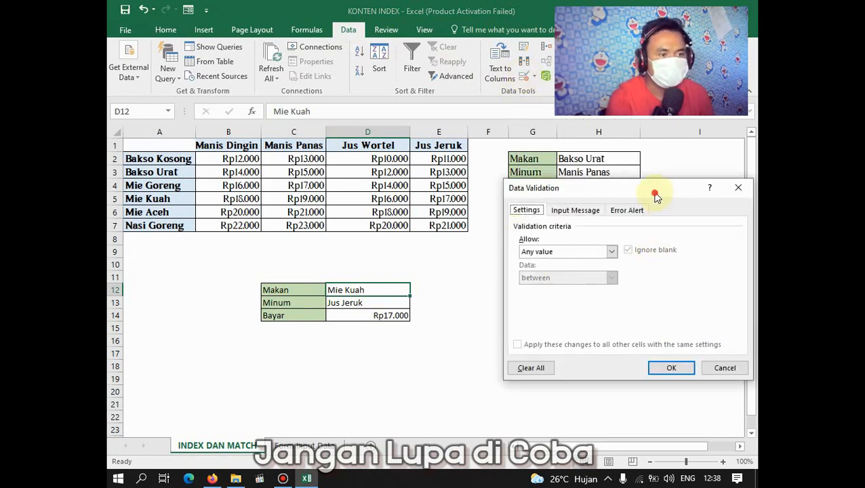
left_click_drag(655, 196, 604, 89)
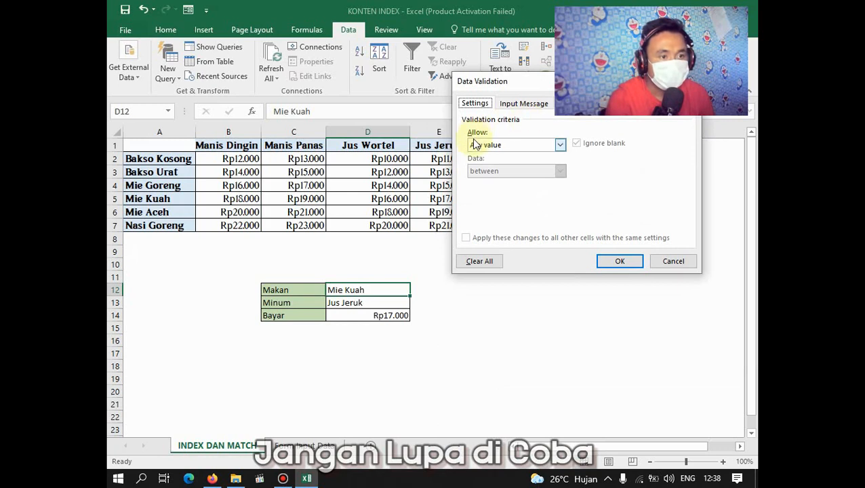
left_click(560, 144)
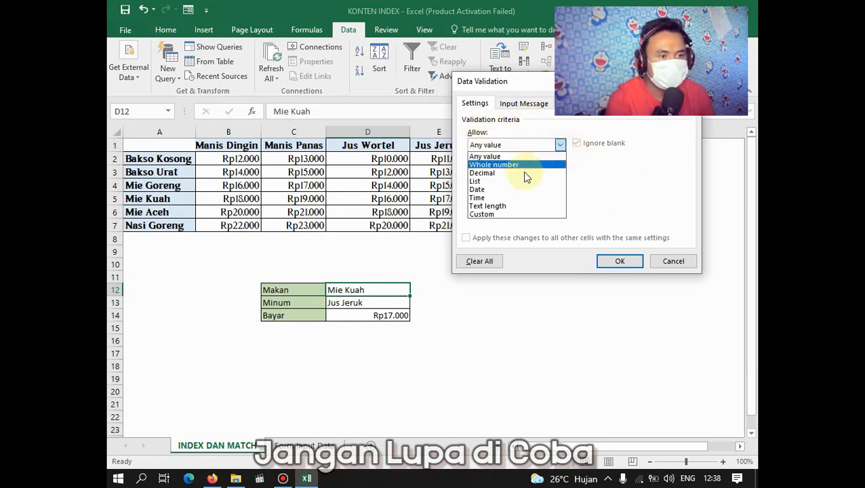
left_click(491, 182)
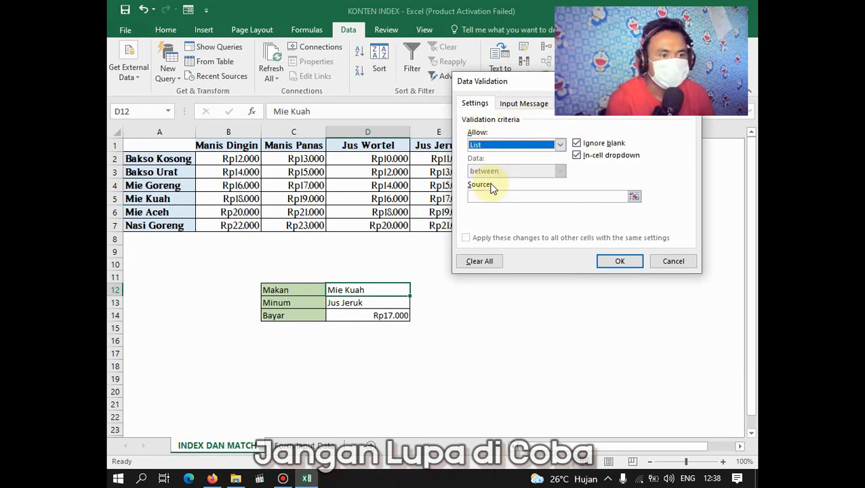
left_click_drag(547, 83, 584, 82)
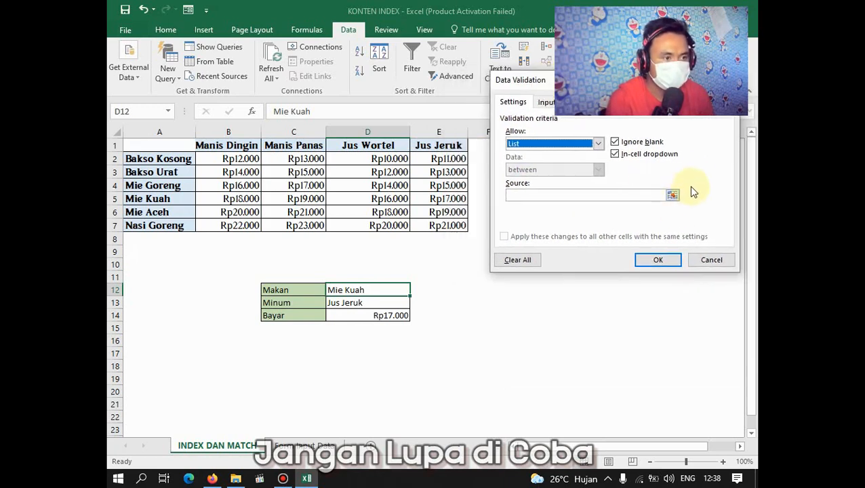
left_click(672, 196)
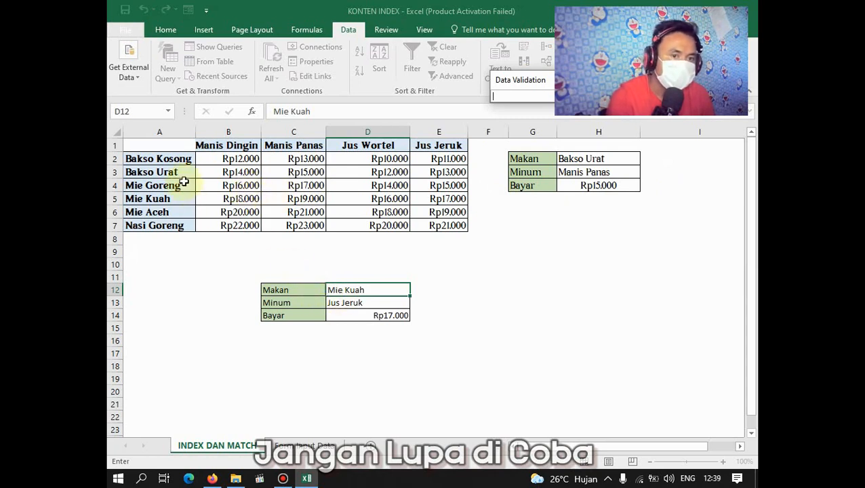
left_click_drag(175, 159, 174, 225)
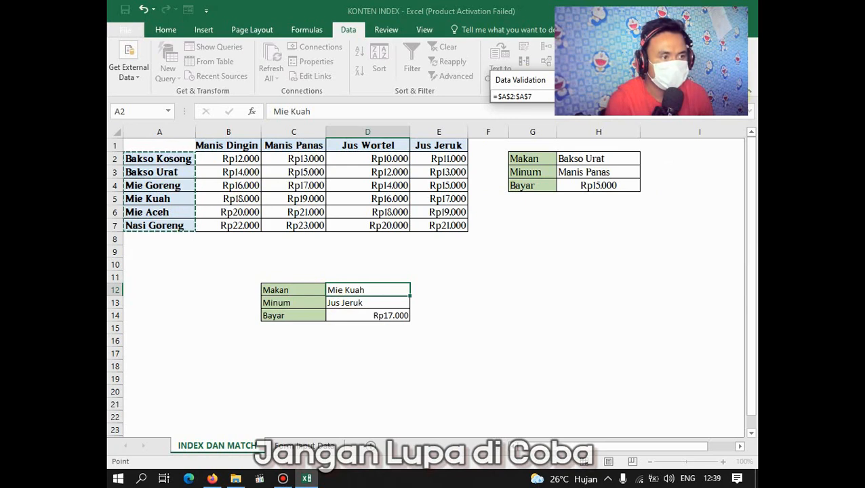
key("Return")
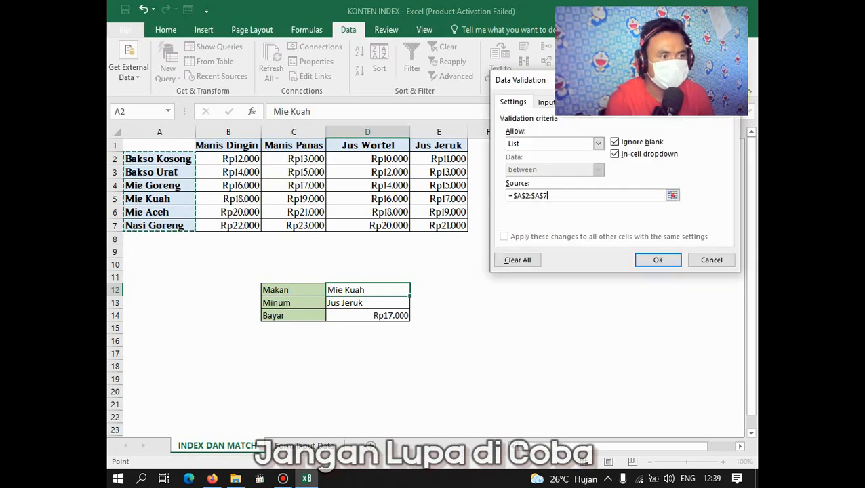
left_click(659, 261)
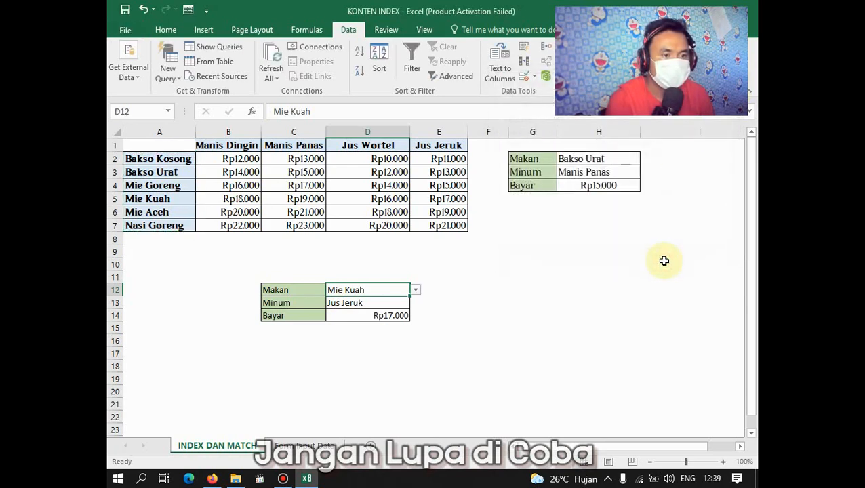
Test the Makan dropdown in D12 by picking Bakso Urat and then Mie Kuah
left_click(415, 290)
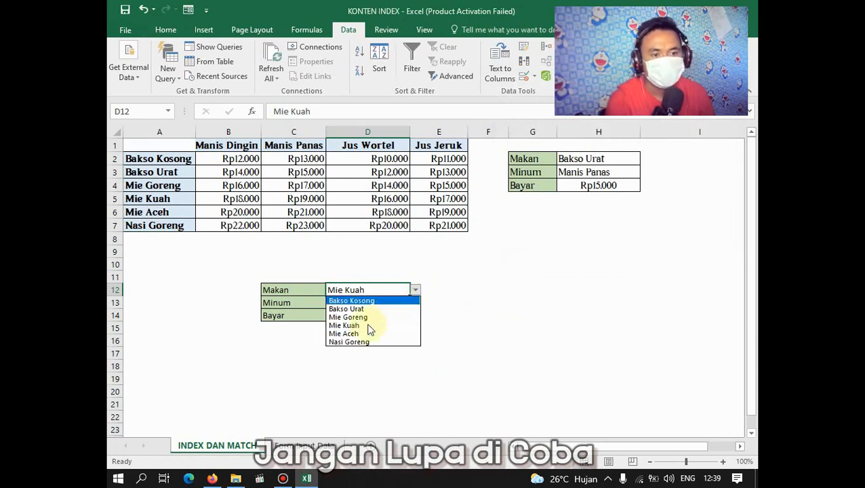
left_click(371, 310)
left_click(415, 290)
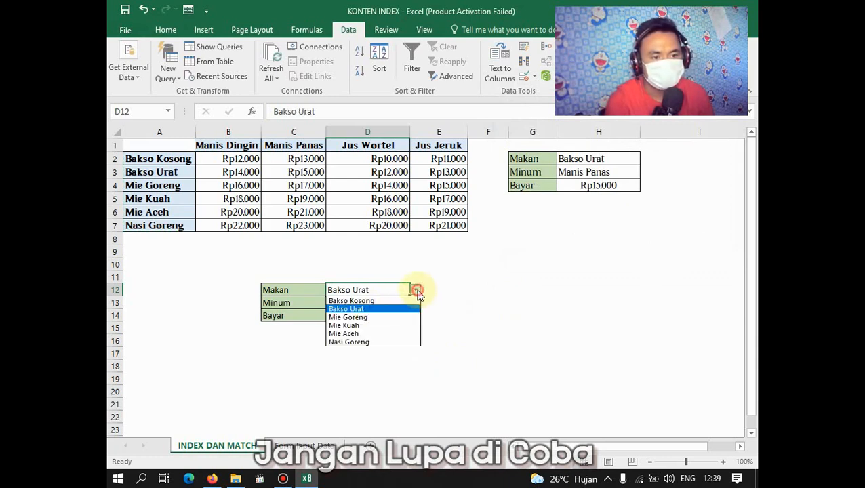
left_click(366, 323)
left_click(415, 291)
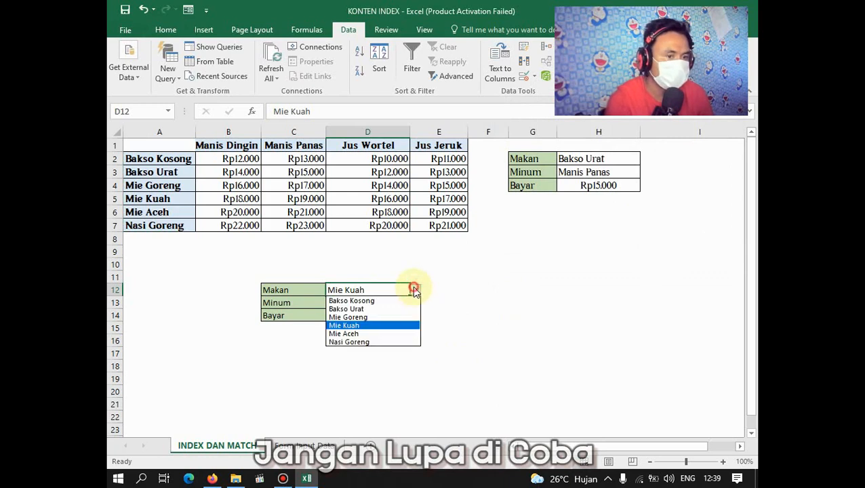
left_click(574, 324)
Add List data validation with an in-cell dropdown to the Minum cell D13, using B1:E1 as the source
left_click(352, 309)
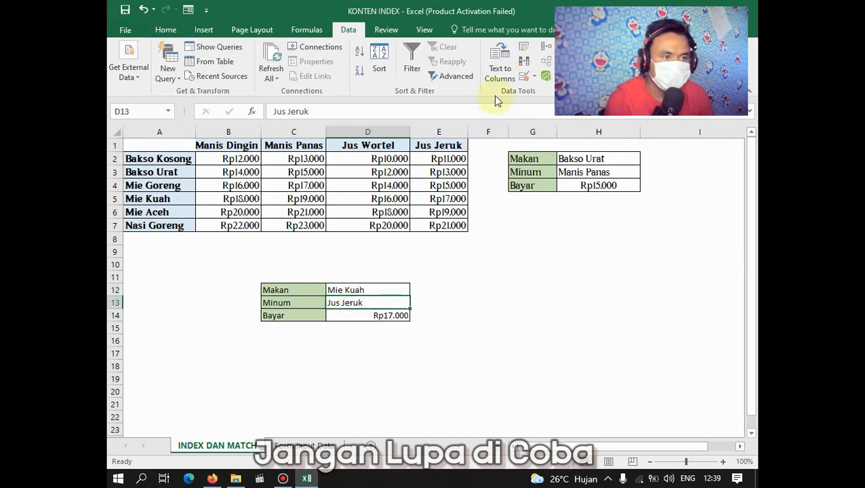
left_click(521, 316)
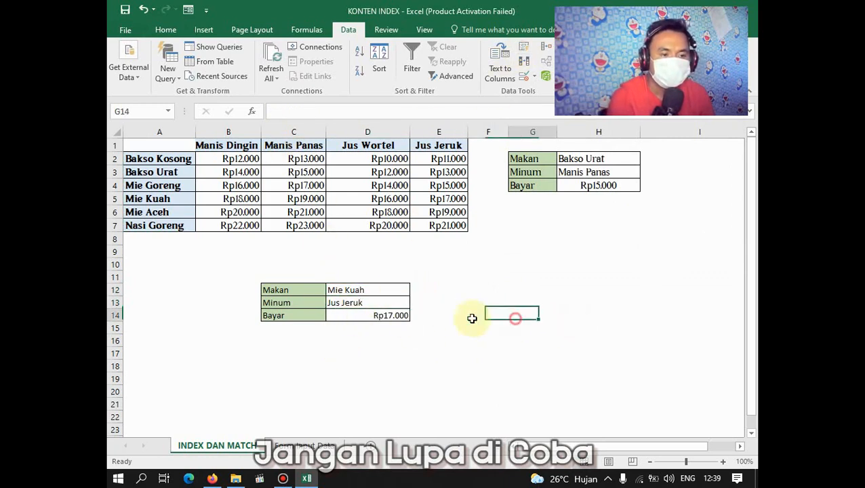
left_click(342, 304)
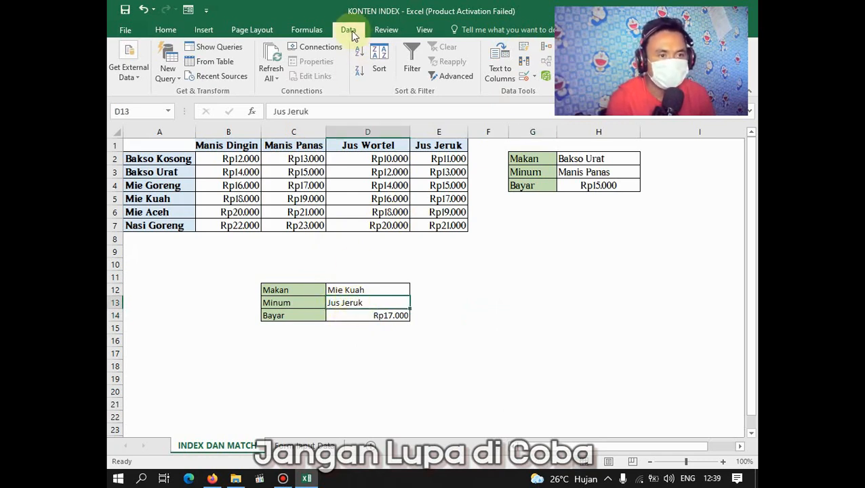
left_click(524, 81)
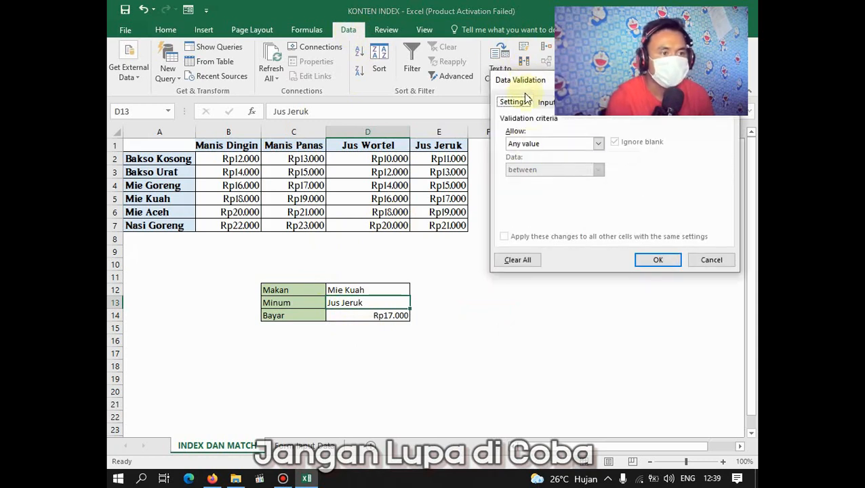
left_click(599, 144)
left_click(521, 180)
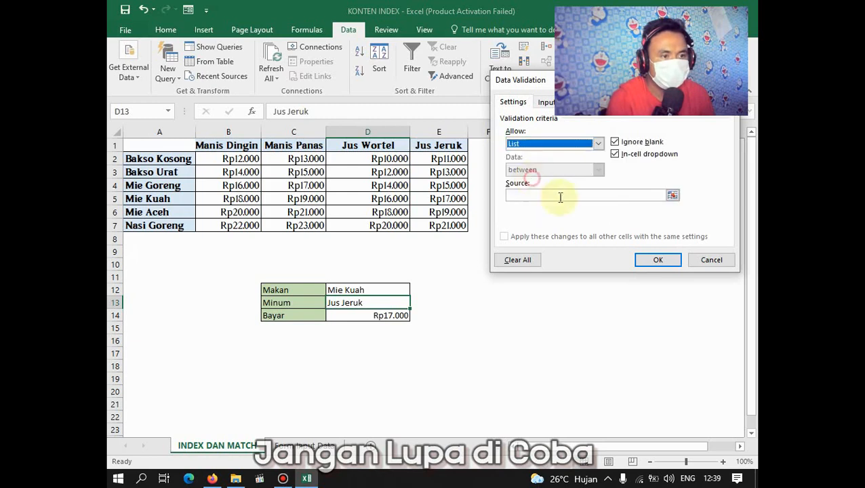
left_click(672, 196)
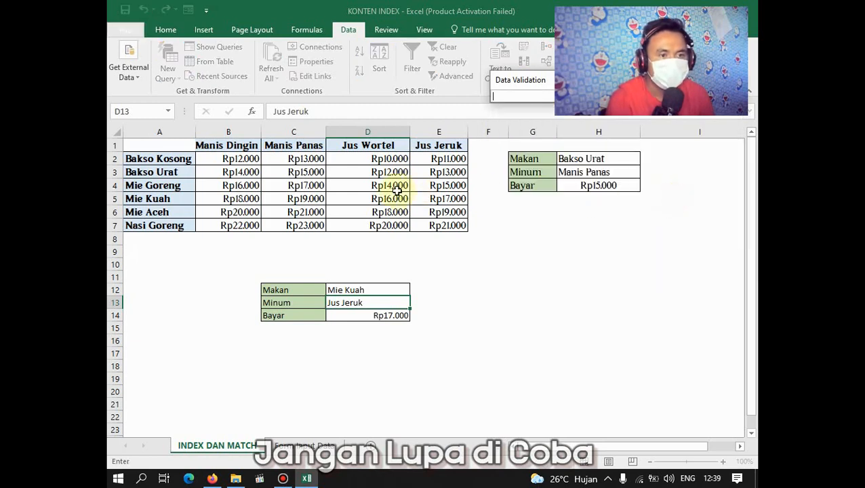
left_click(243, 145)
left_click_drag(269, 143, 438, 142)
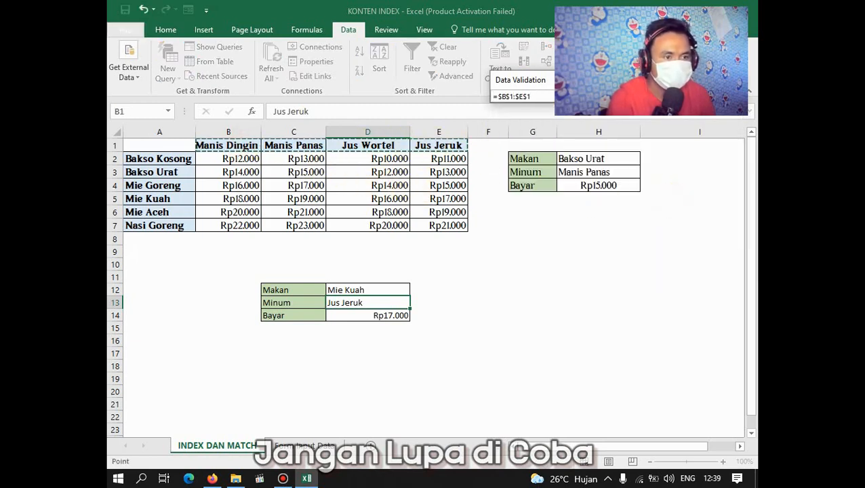
key("Return")
left_click(655, 261)
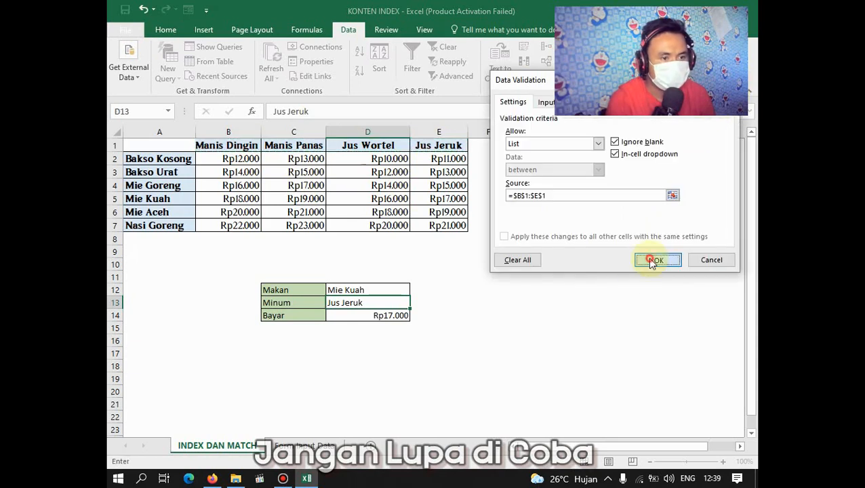
left_click(386, 379)
Choose Jus Wortel for Minum in D13 and Mie Goreng for Makan in D12 from their dropdown lists
left_click(397, 304)
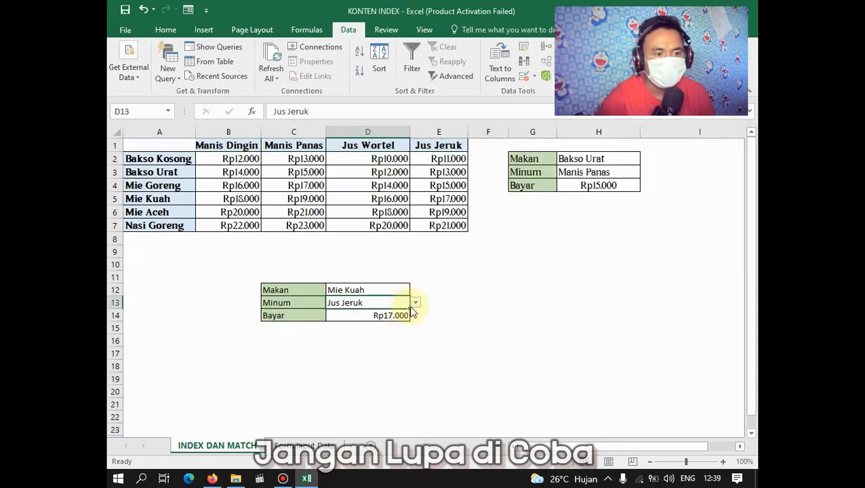
left_click(415, 303)
left_click(403, 331)
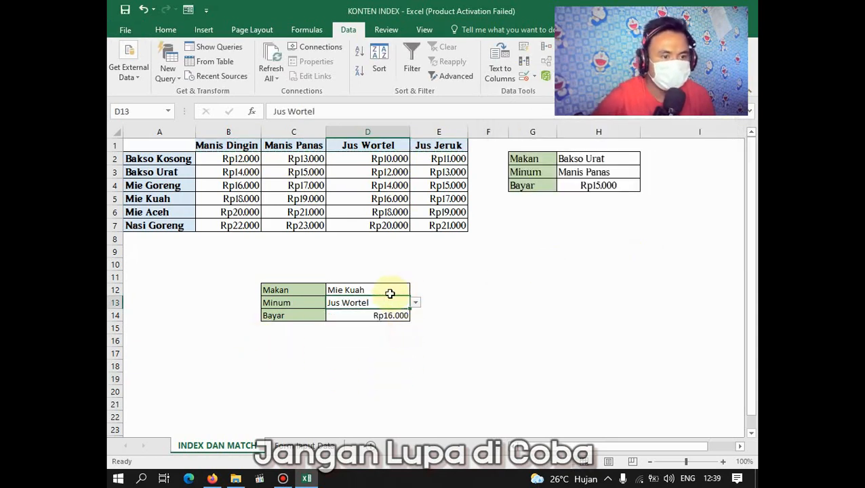
left_click(397, 291)
left_click(415, 291)
left_click(387, 317)
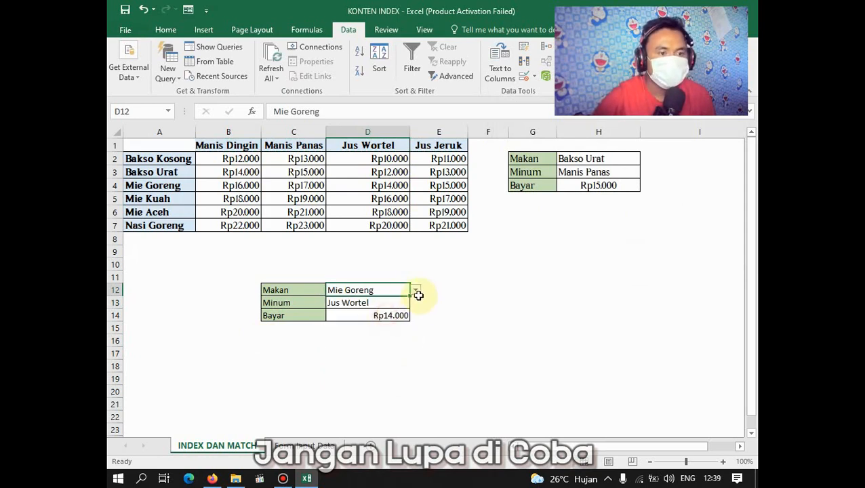
left_click(388, 316)
Test the Minum dropdown in D13 with Manis Dingin, Jus Wortel and finally Manis Panas
left_click(400, 303)
left_click(415, 304)
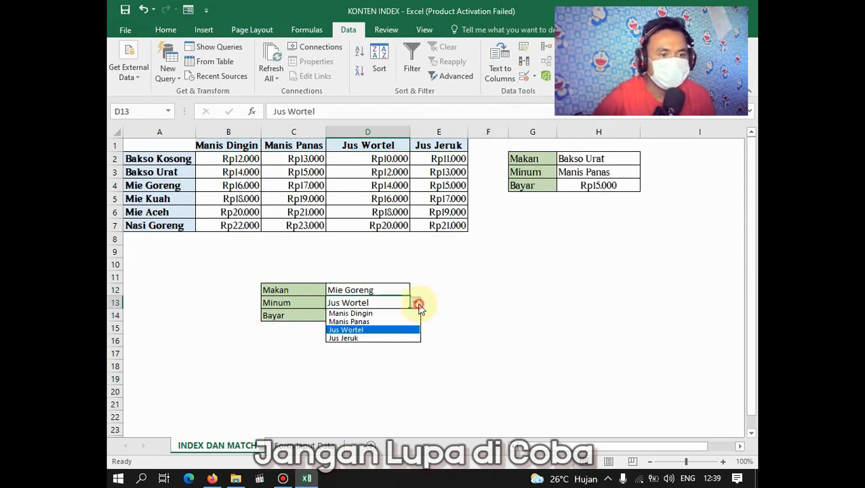
left_click(387, 328)
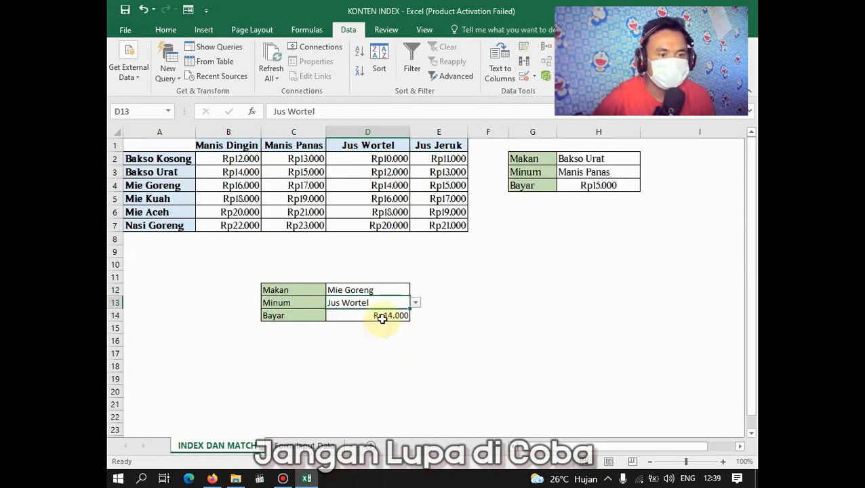
left_click(415, 303)
left_click(350, 314)
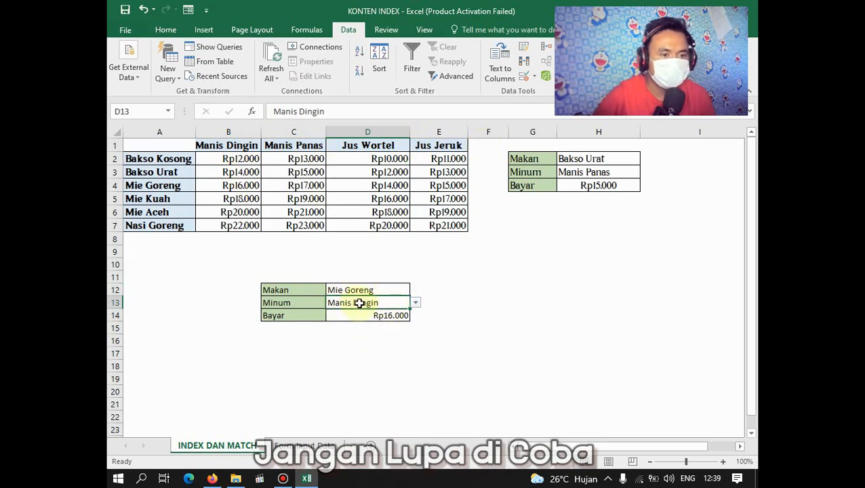
left_click(416, 303)
left_click(357, 330)
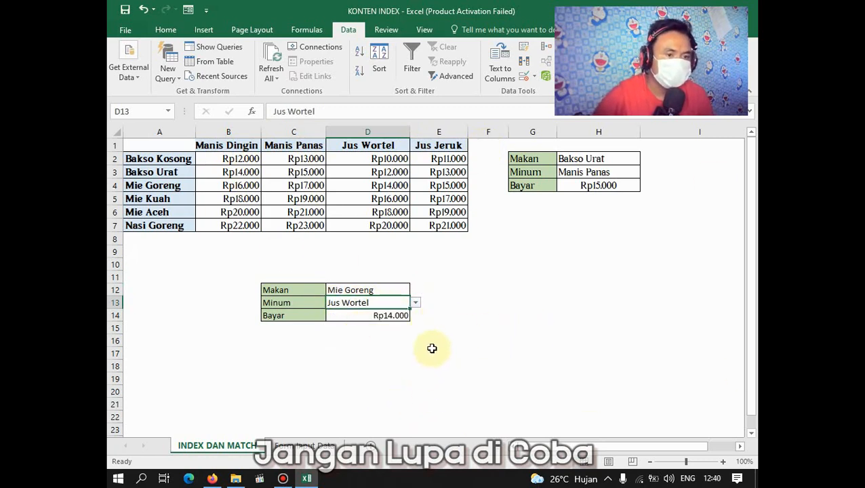
left_click(416, 303)
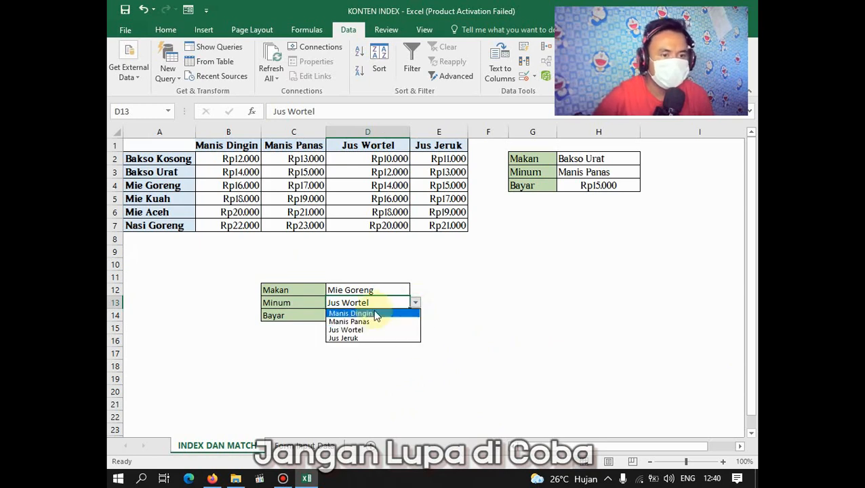
left_click(373, 322)
left_click(563, 329)
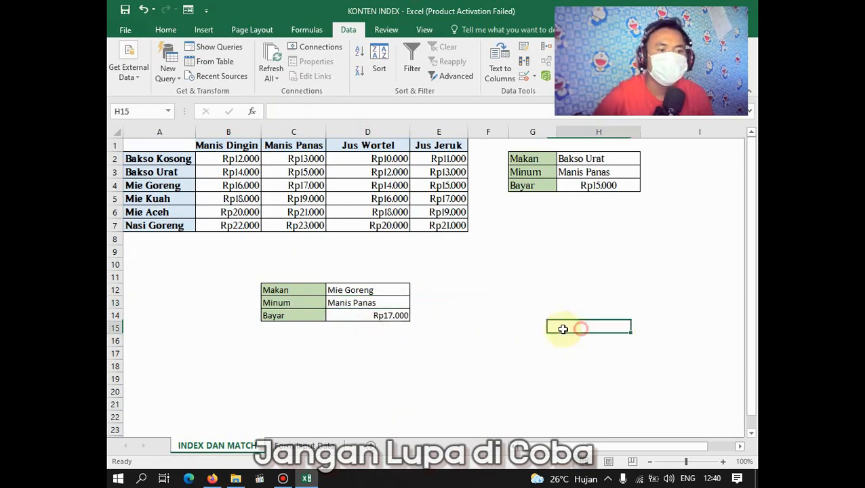
View the Form Input Data sheet and return to the INDEX DAN MATCH sheet
left_click(303, 365)
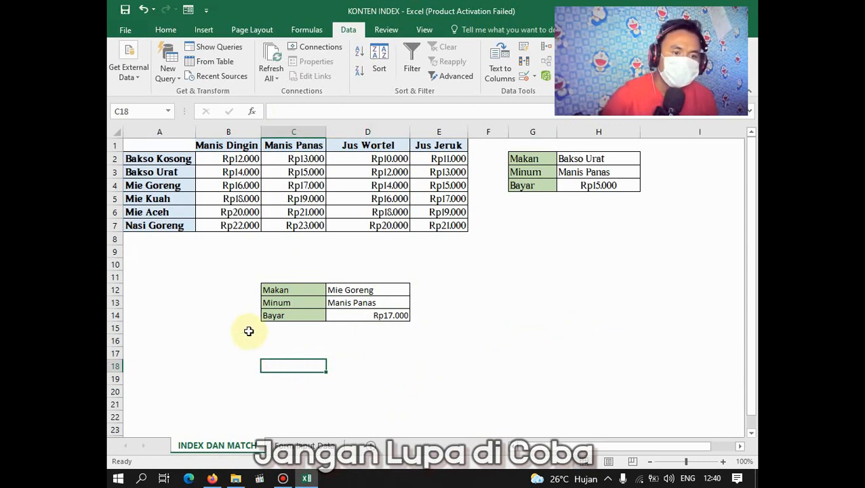
left_click_drag(253, 273, 438, 333)
left_click(404, 396)
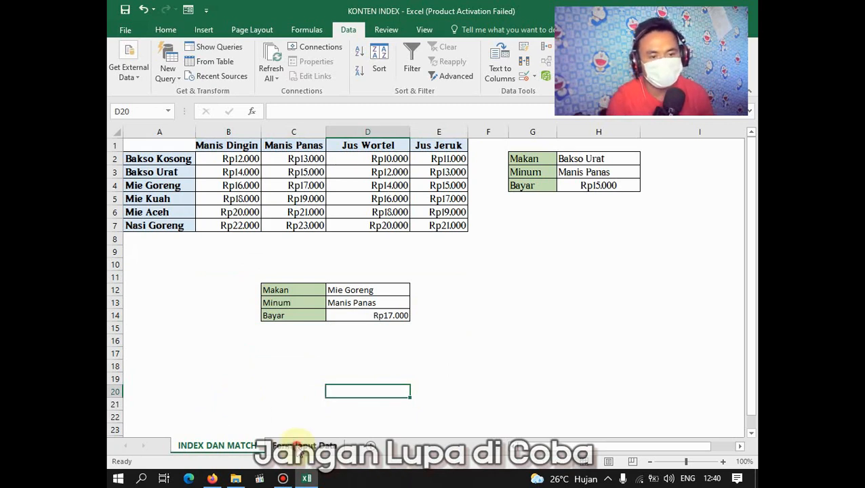
left_click(297, 445)
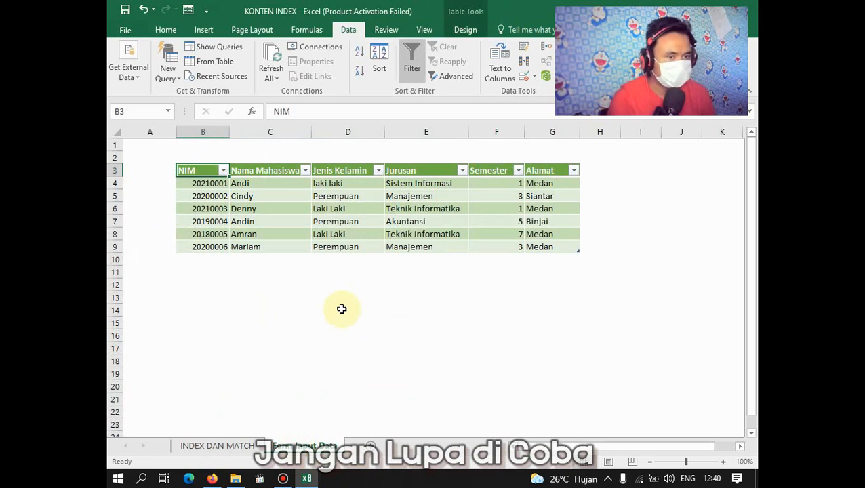
left_click(242, 445)
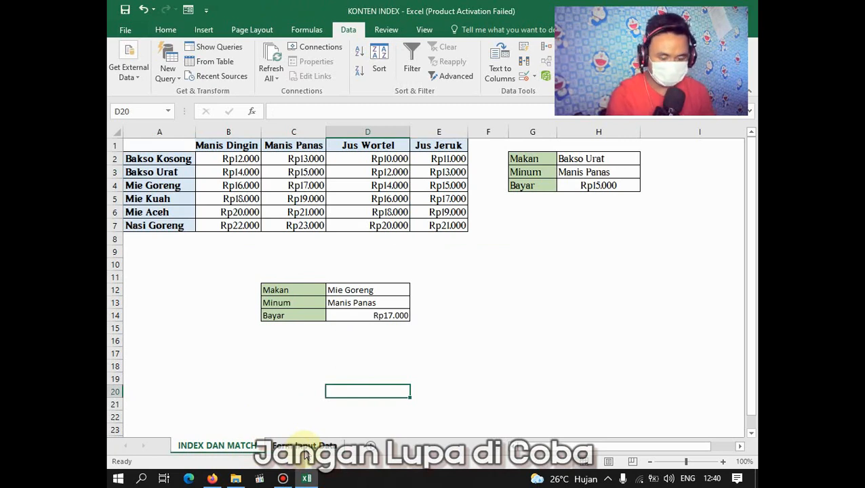
key("Right")
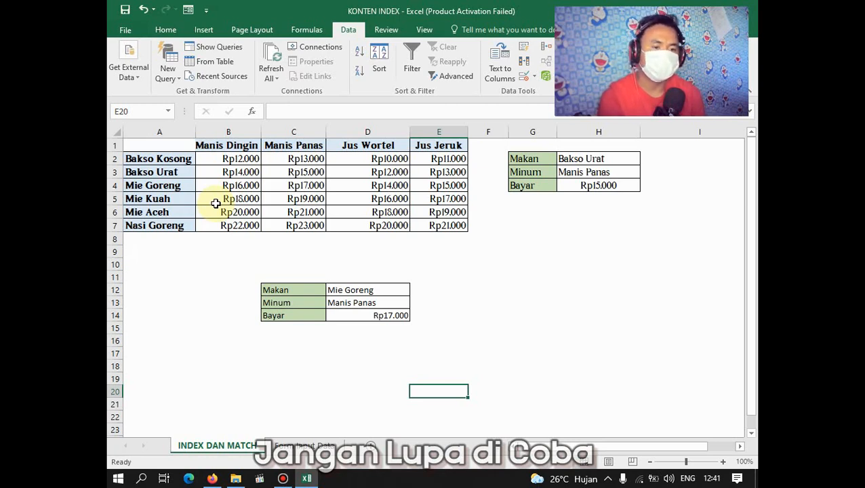
Choose Mie Aceh for Makan in D12 and Jus Jeruk for Minum in D13 from their dropdown lists
left_click(406, 290)
left_click(415, 290)
left_click(376, 335)
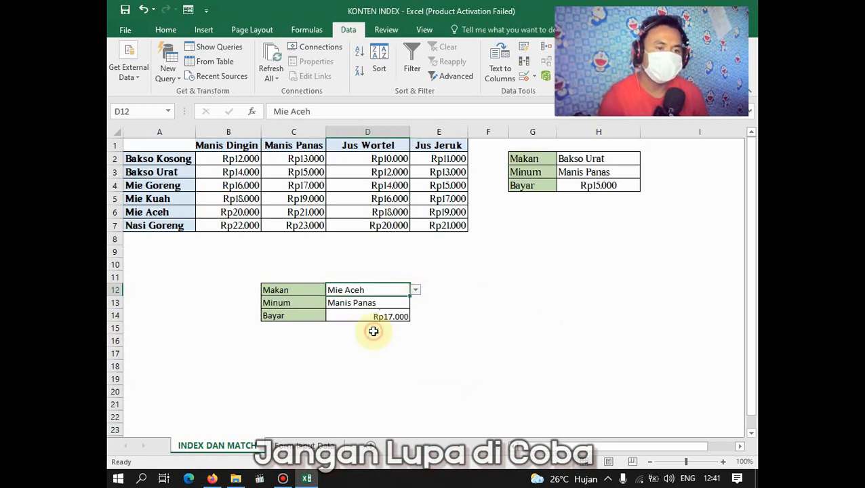
left_click(377, 303)
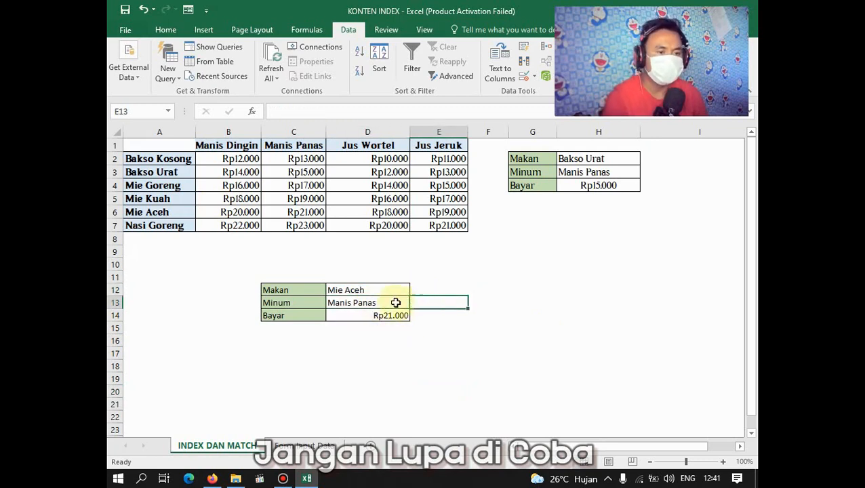
left_click(414, 303)
left_click(382, 322)
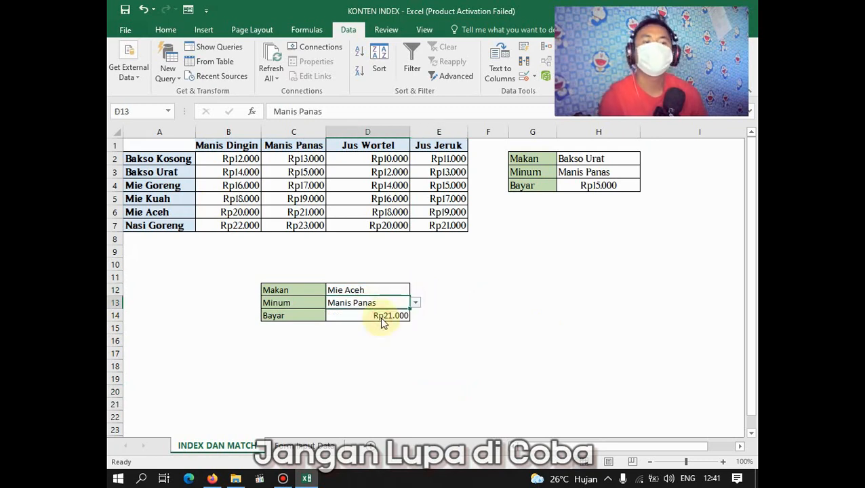
left_click(415, 303)
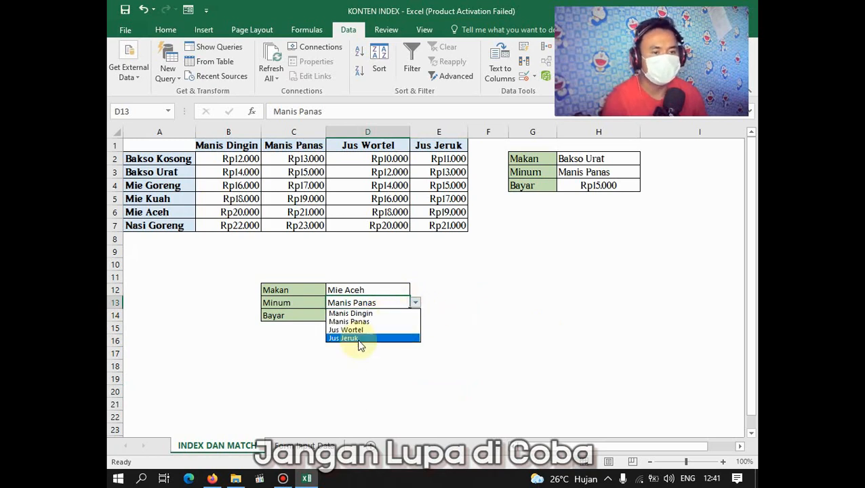
left_click(358, 340)
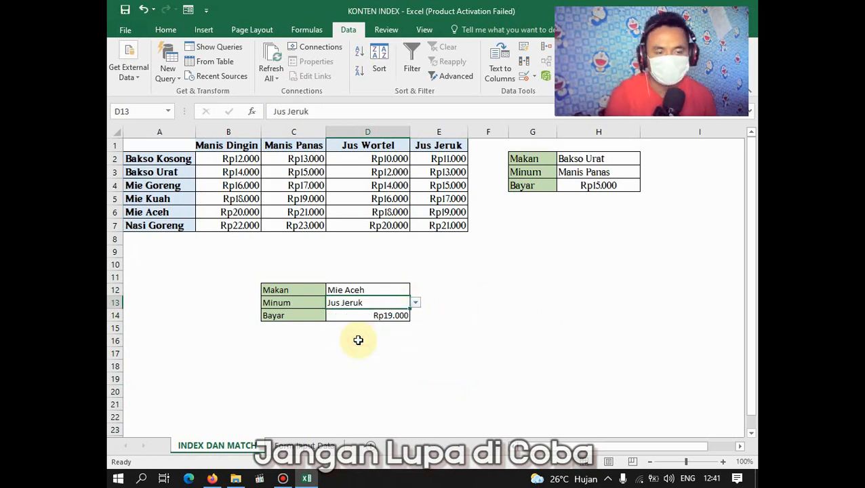
left_click(429, 291)
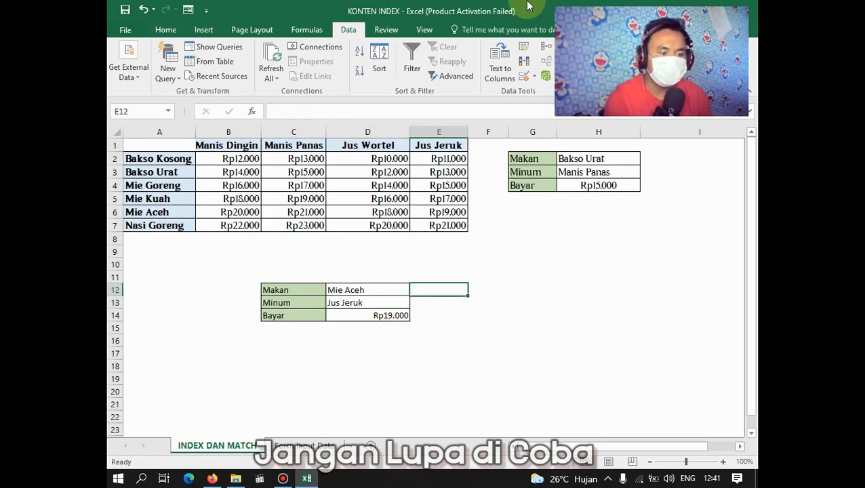
Minimize the workbook window to show the desktop
key("Right")
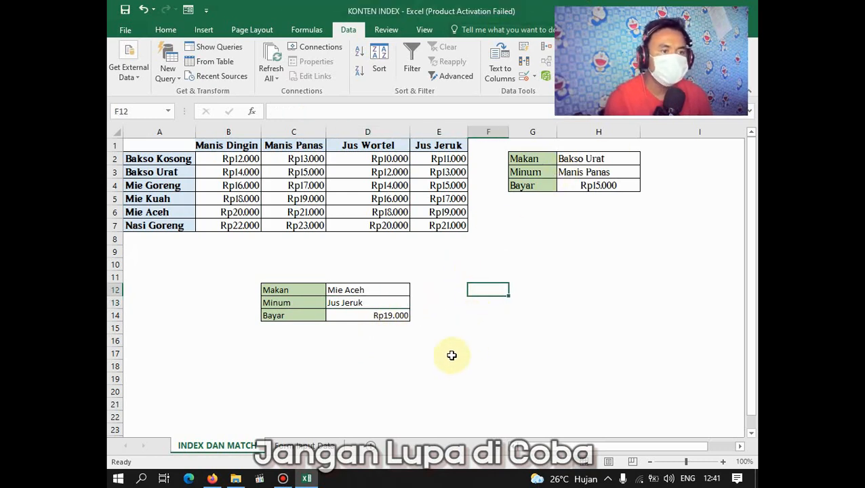
left_click(380, 349)
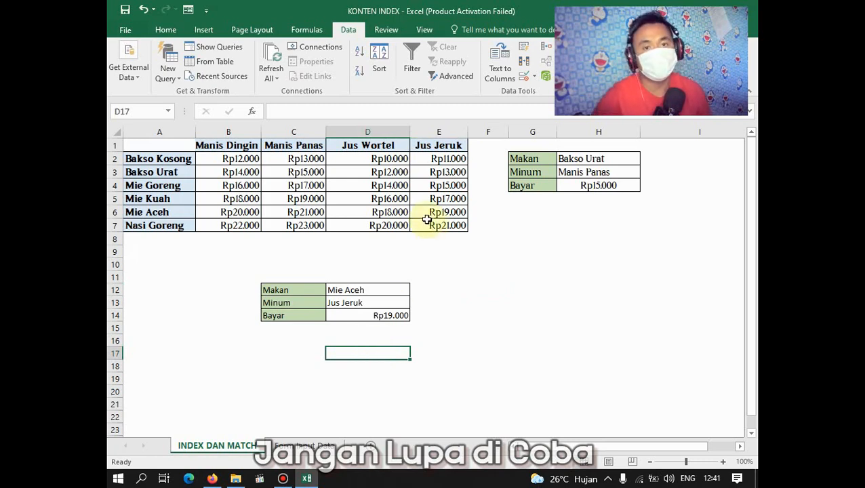
left_click(712, 4)
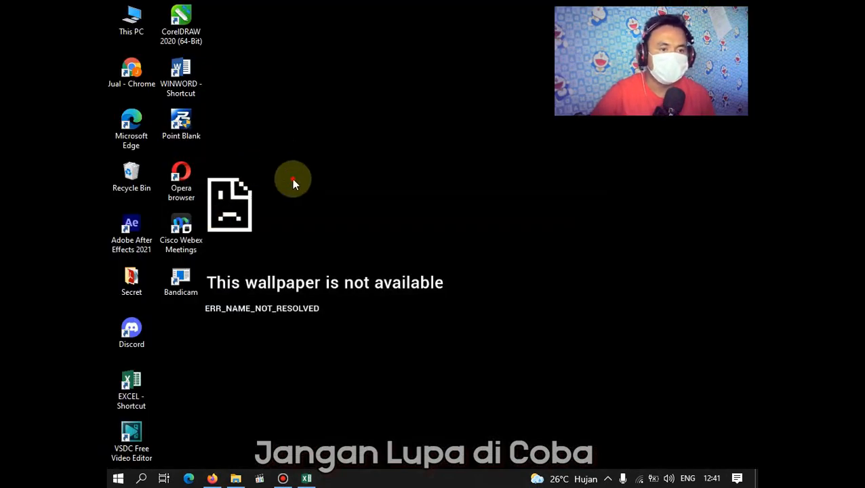
left_click_drag(281, 156, 542, 339)
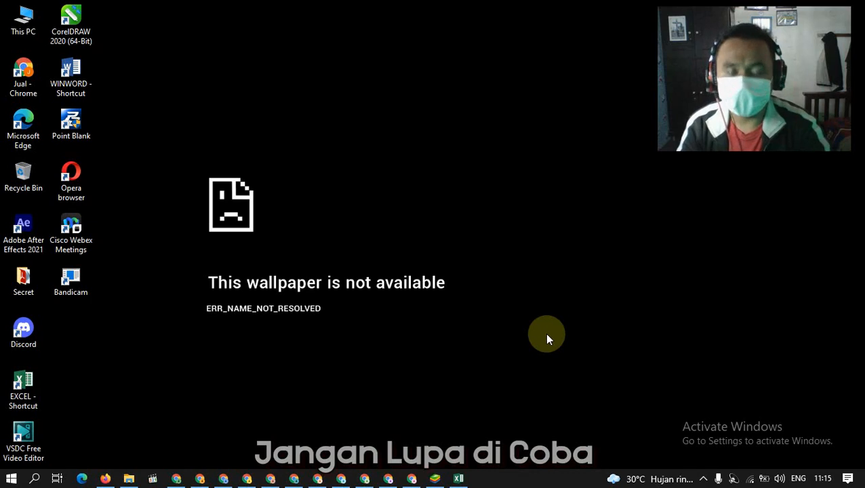
Switch to the LATIHAN VLOOKUP workbook in Excel and examine the D5:D15 answer column and the G5:H8 VLOOKUP reference table on Sheet3
left_click(460, 480)
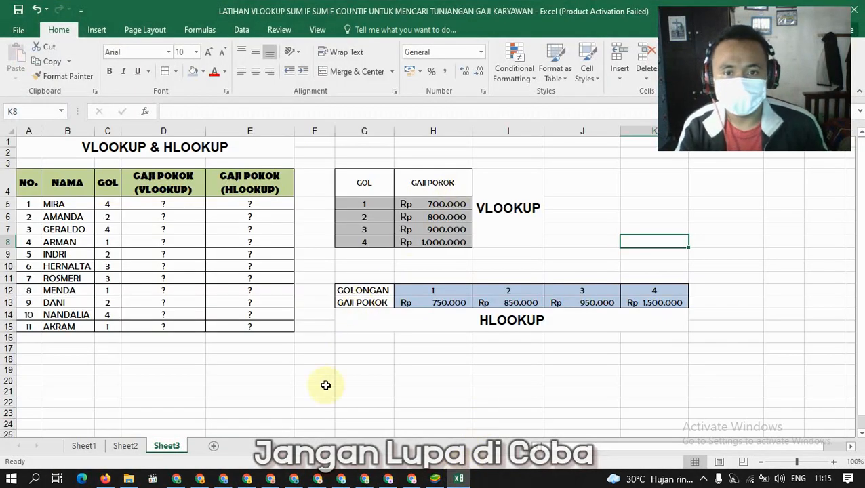
left_click(342, 381)
left_click(237, 363)
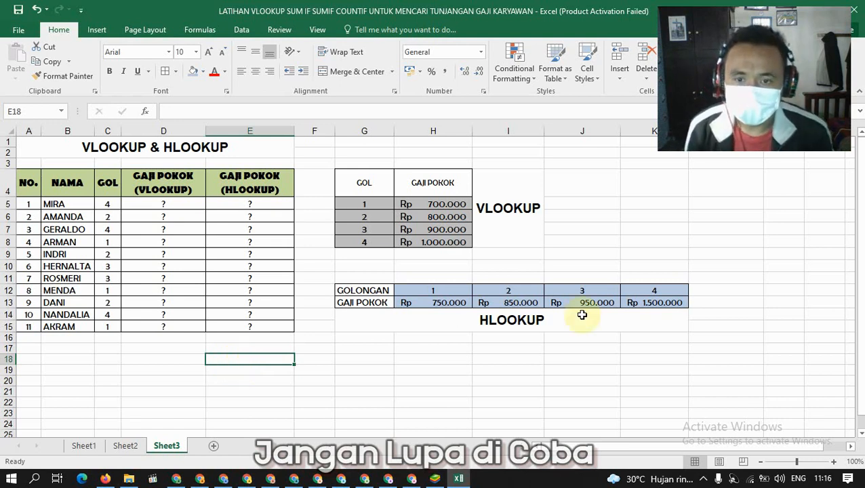
left_click(464, 371)
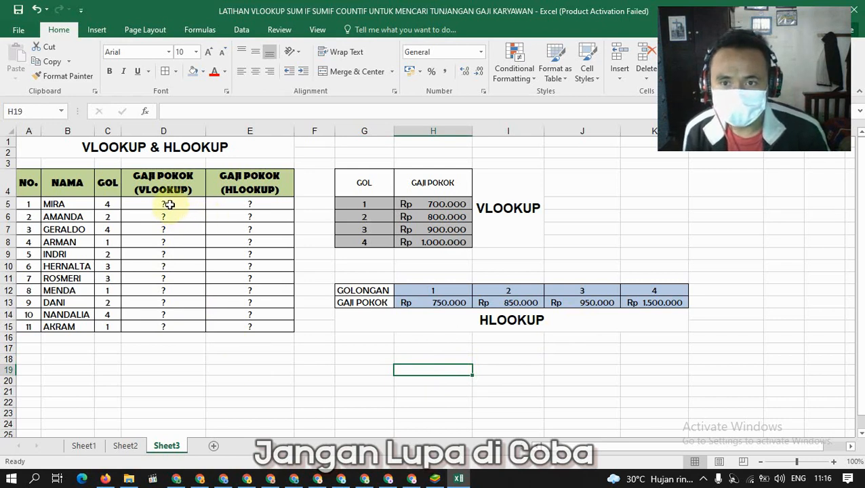
left_click_drag(169, 205, 163, 323)
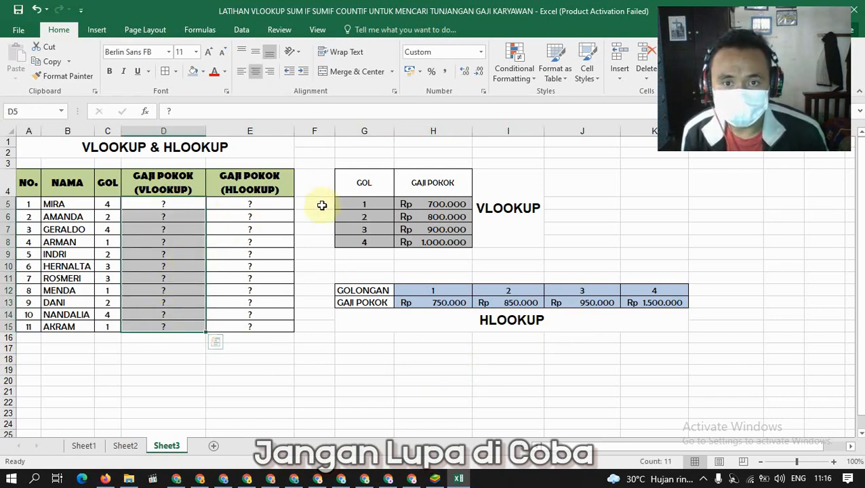
left_click_drag(353, 202, 443, 245)
left_click(546, 241)
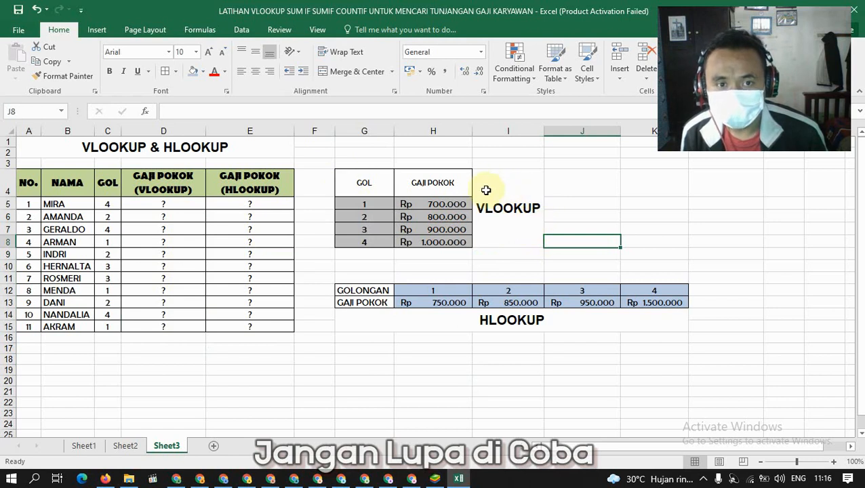
left_click_drag(354, 203, 407, 242)
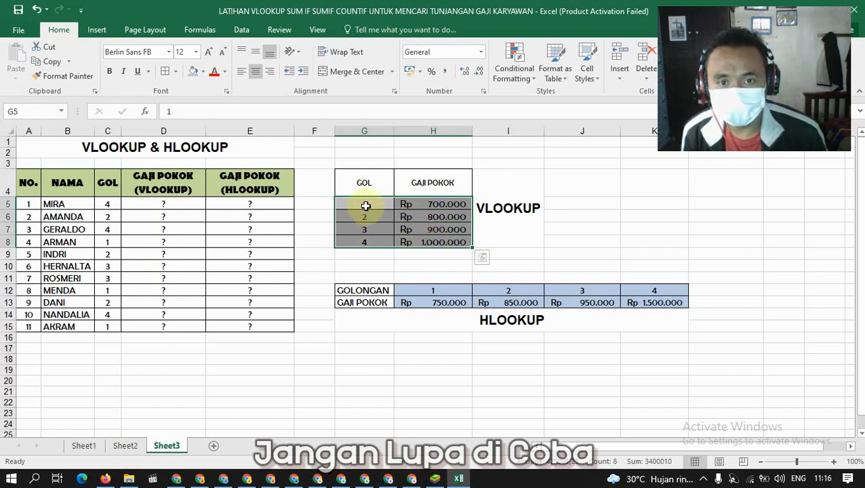
left_click_drag(365, 205, 466, 241)
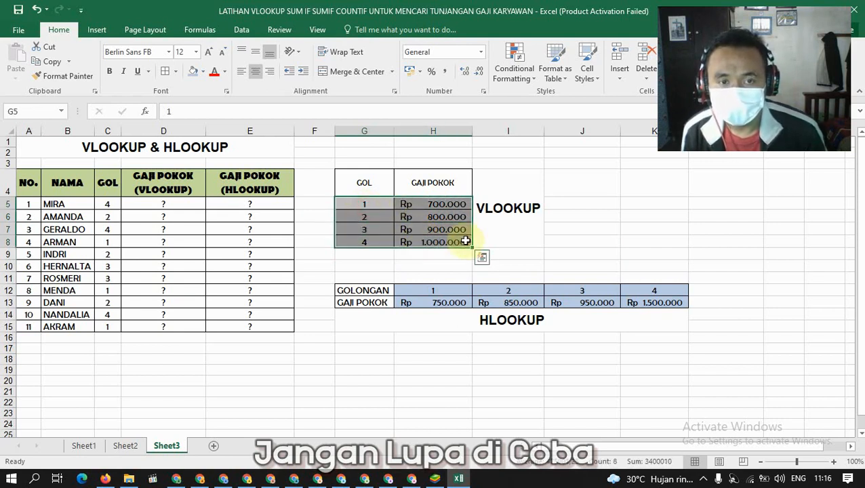
left_click(568, 229)
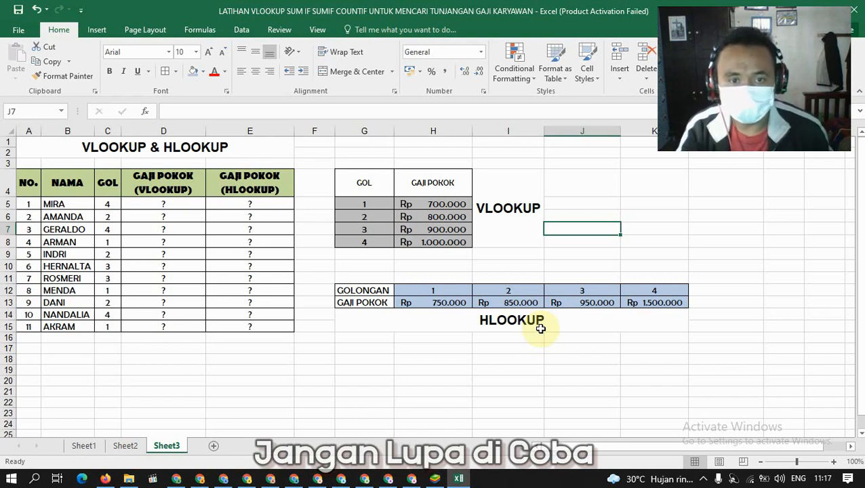
Examine the horizontal HLOOKUP reference table in H12:K13 and compare its layout with the vertical VLOOKUP table
left_click_drag(440, 293, 622, 306)
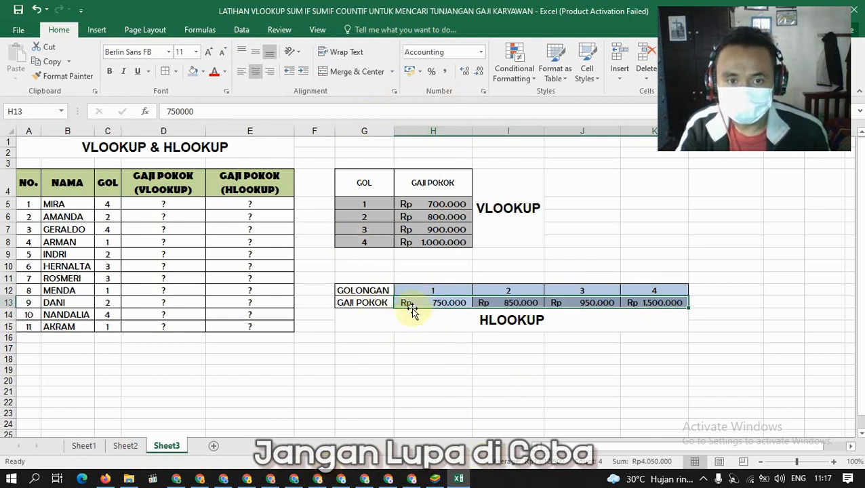
left_click_drag(416, 303, 625, 304)
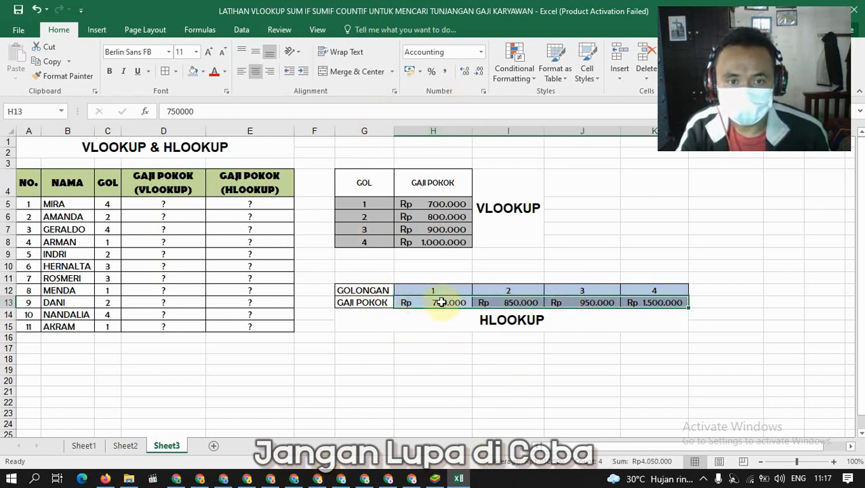
left_click_drag(435, 289, 654, 303)
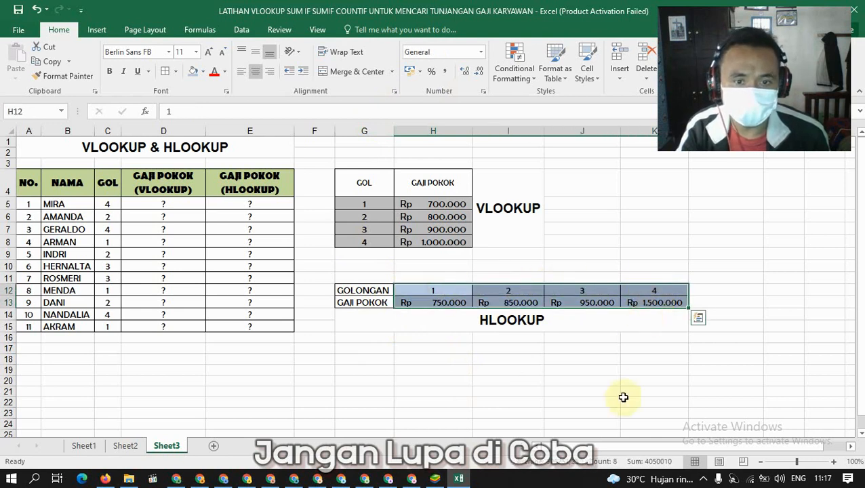
left_click(559, 400)
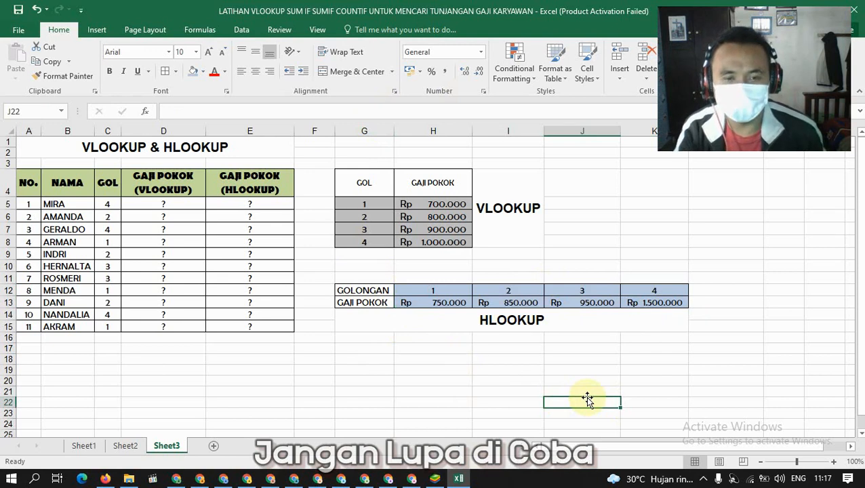
left_click(353, 327)
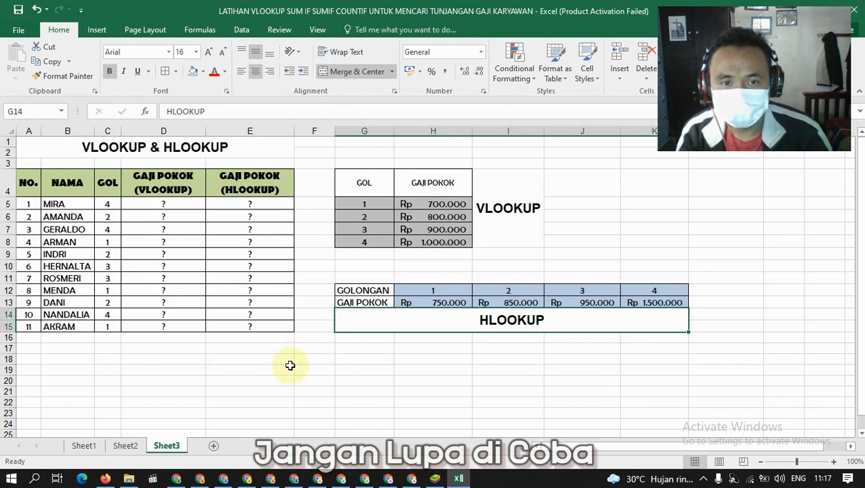
left_click(539, 244)
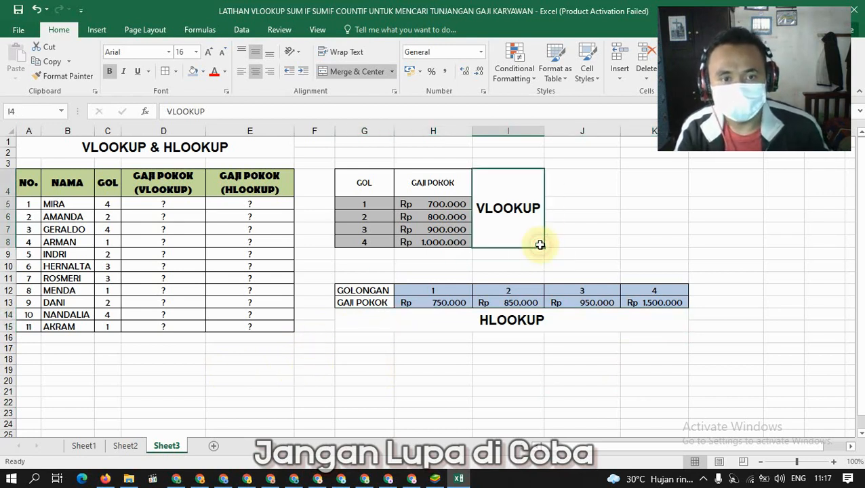
left_click(517, 324)
left_click(349, 366)
left_click(170, 370)
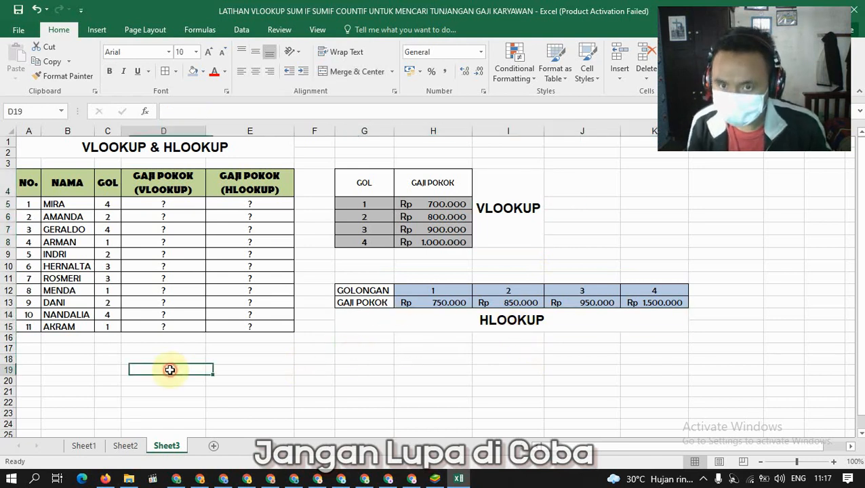
Clear the placeholder from cell D5 in the GAJI POKOK (VLOOKUP) column
left_click(195, 204)
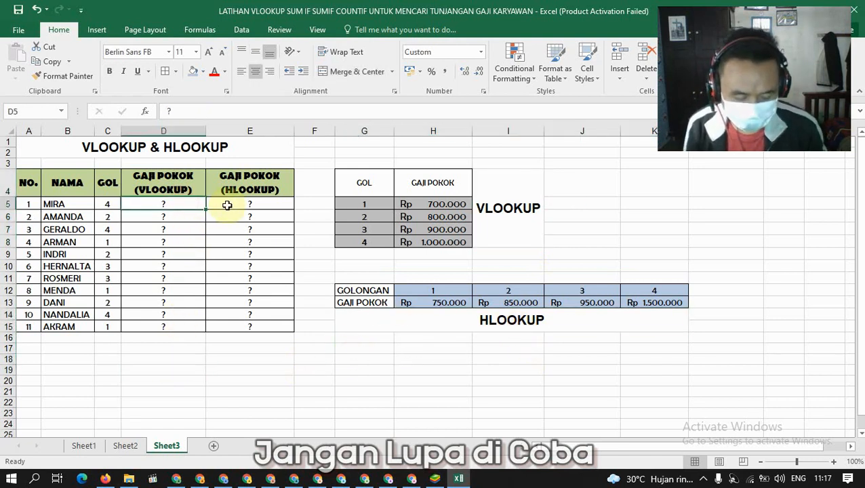
key("Delete")
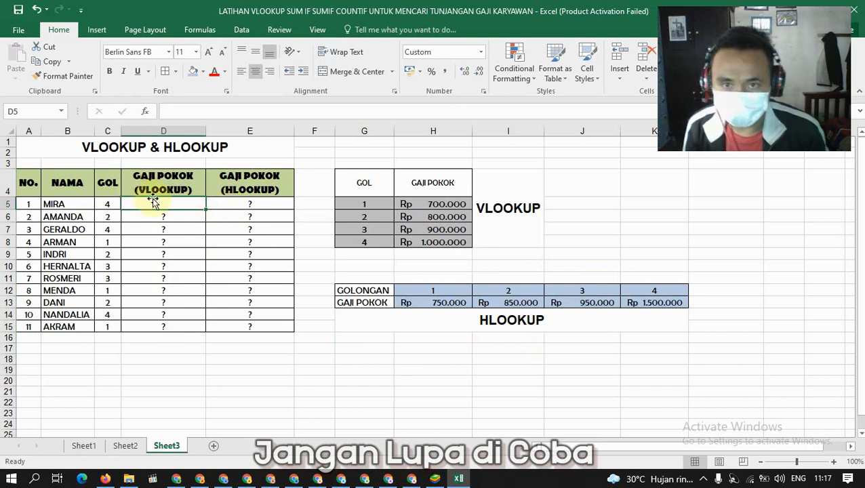
Start a VLOOKUP formula in D5 with C5 as the lookup value and G5:H8 as the table array
type("=")
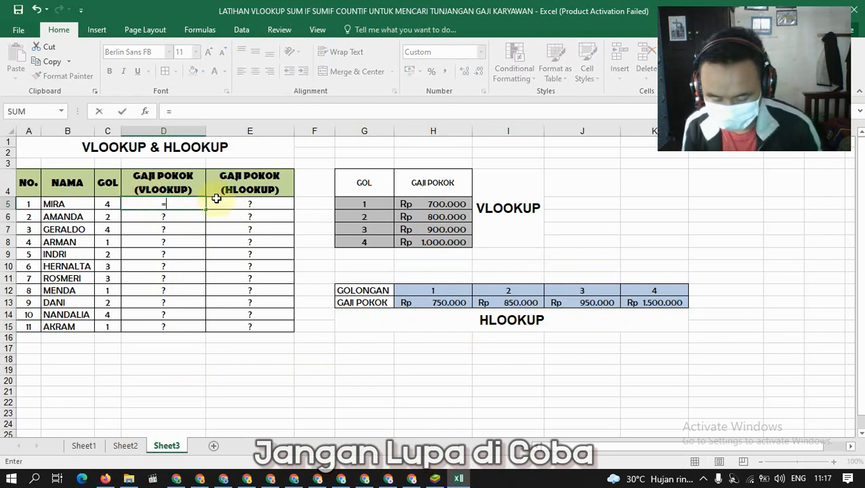
type("VLOOKUP")
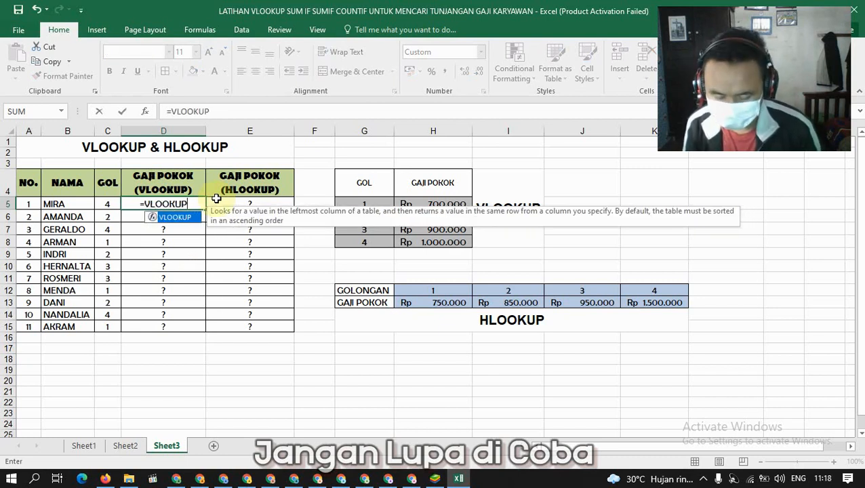
type("(")
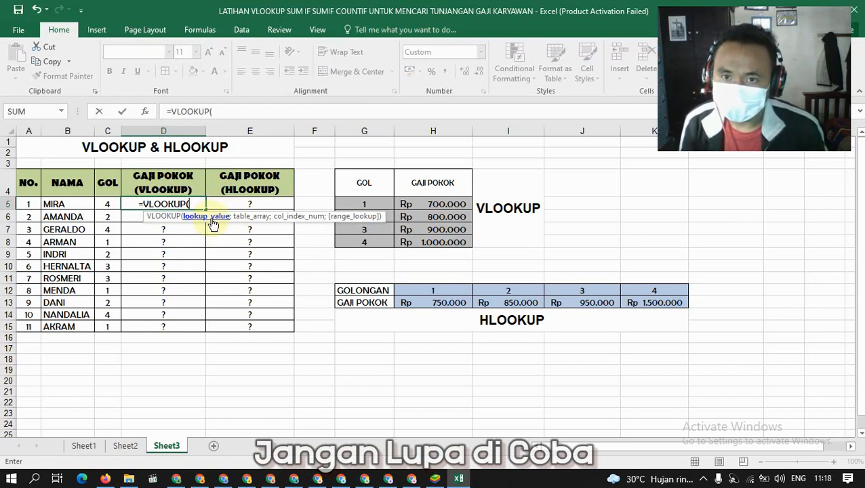
left_click(109, 205)
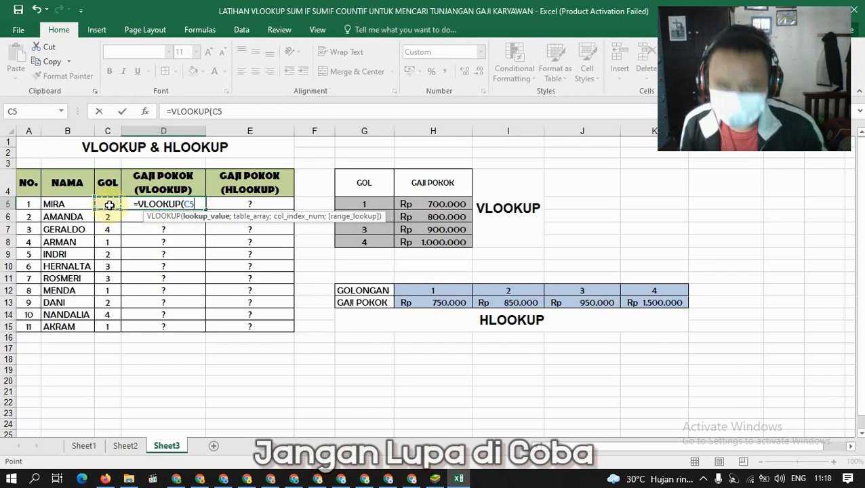
type(";")
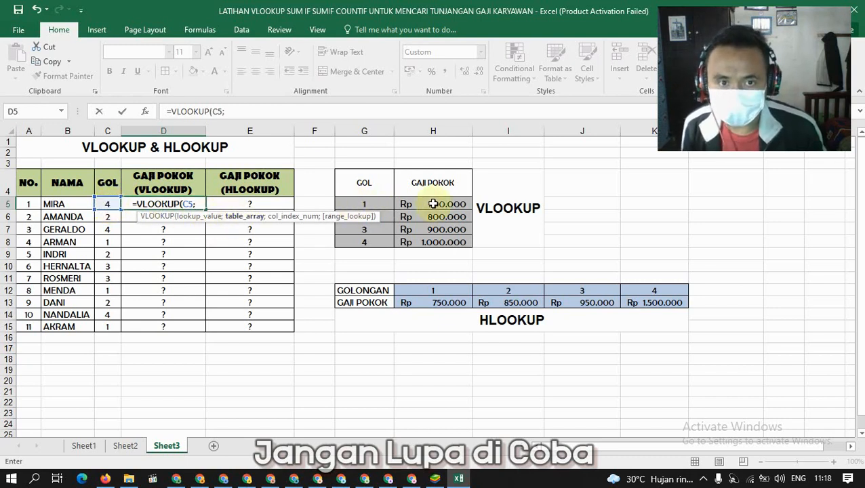
left_click_drag(340, 201, 454, 248)
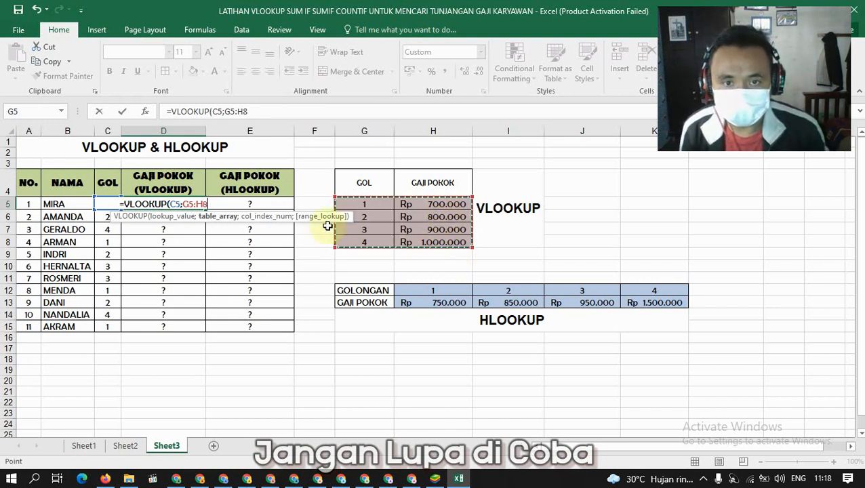
Replace the table array in the D5 VLOOKUP formula with the absolute range $G$5:$H$8
type(";")
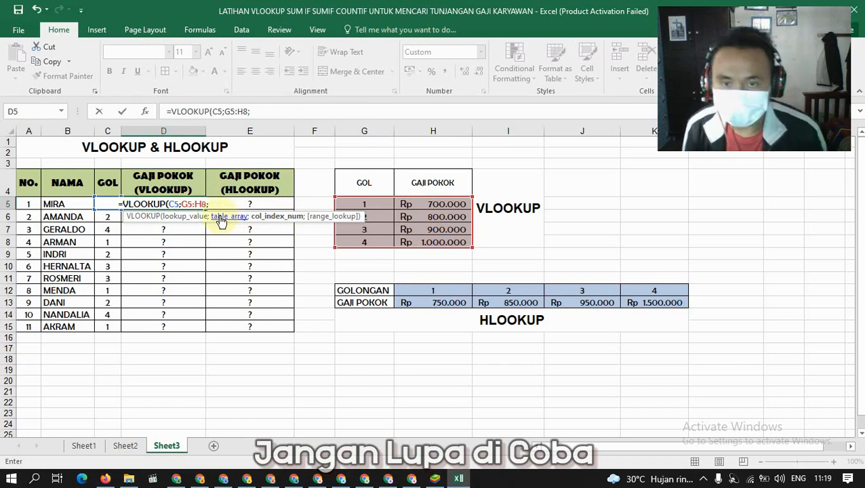
key("BackSpace")
key("F4")
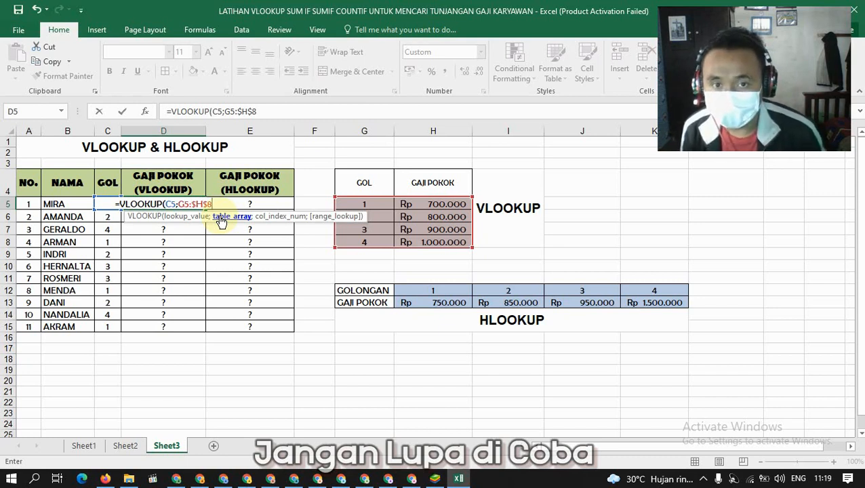
key("BackSpace")
key("BackSpace")
key("BackSpace")
key("BackSpace")
key("BackSpace")
key("BackSpace")
key("BackSpace")
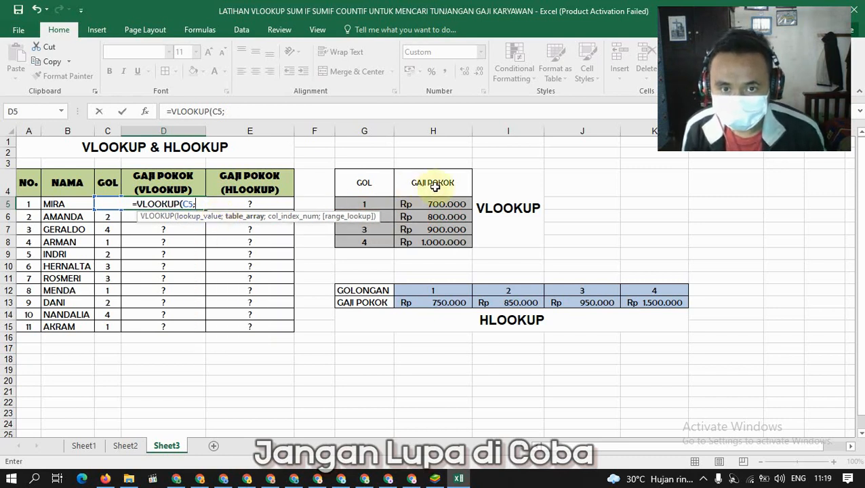
left_click_drag(373, 203, 455, 238)
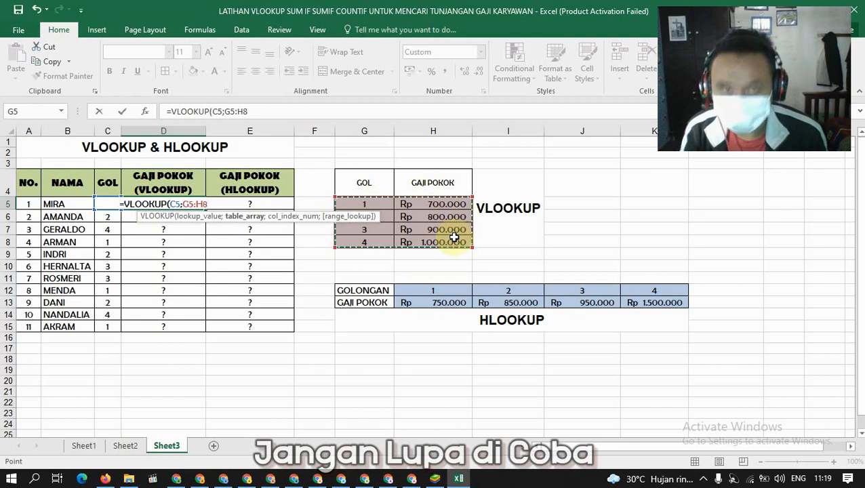
key("F4")
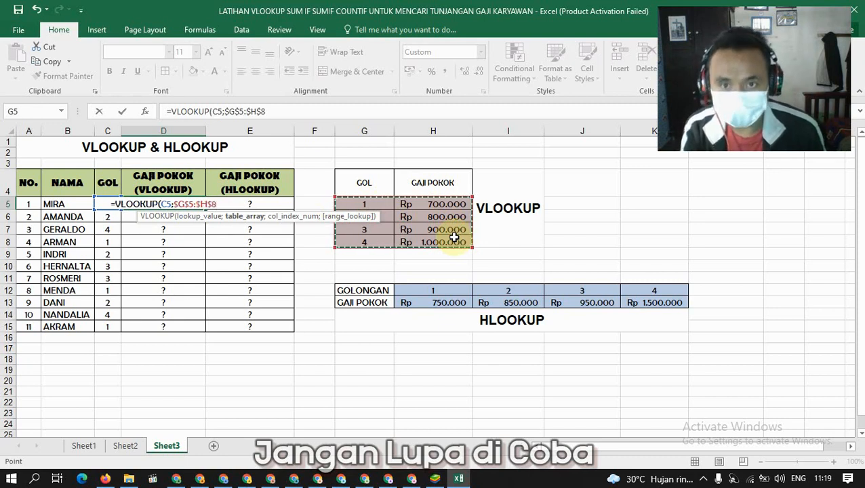
Complete the D5 formula with column index 2 and enter it as =VLOOKUP(C5;$G$5:$H$8;2)
type(";")
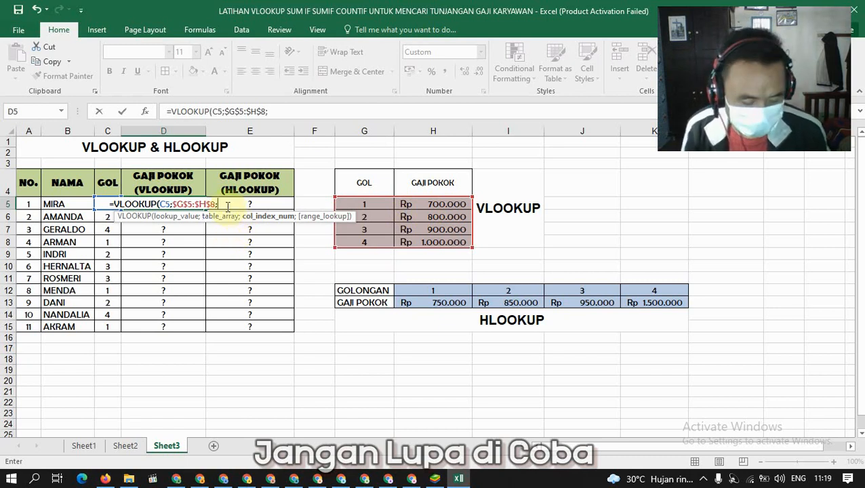
type("2")
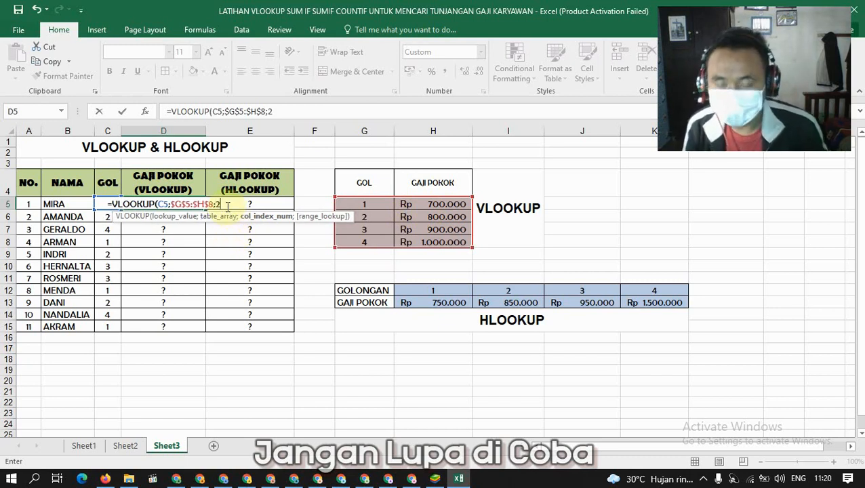
type(")")
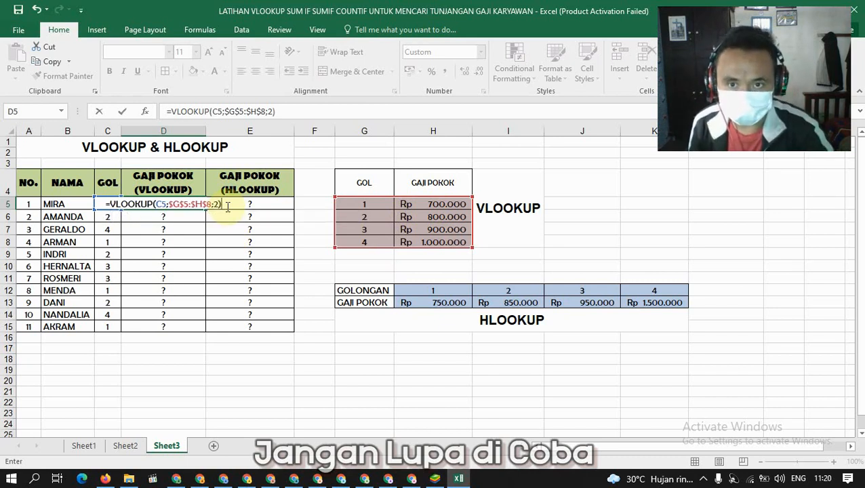
key("Return")
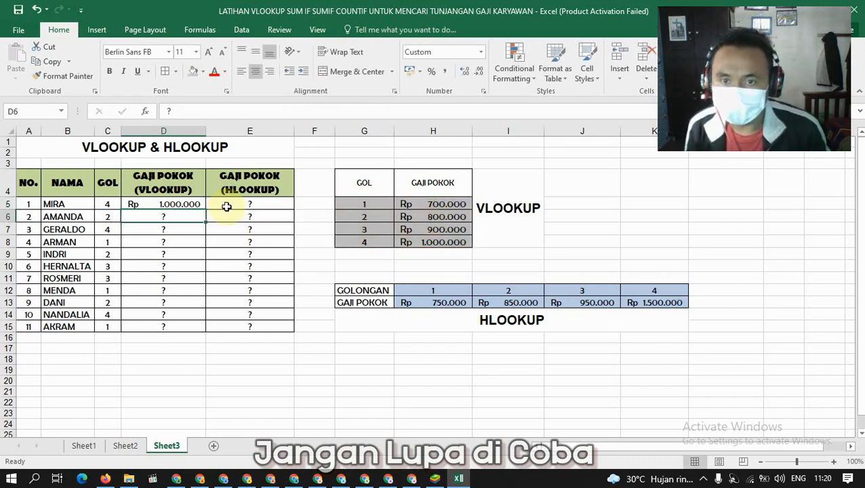
Highlight the absolute table range inside the D5 formula, and undo the VLOOKUP formula entry in D5
left_click(192, 205)
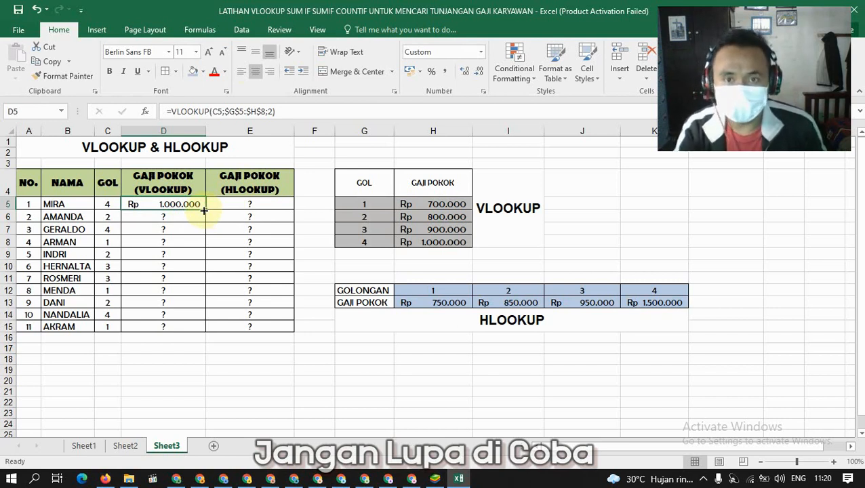
left_click(258, 111)
left_click_drag(258, 115, 226, 115)
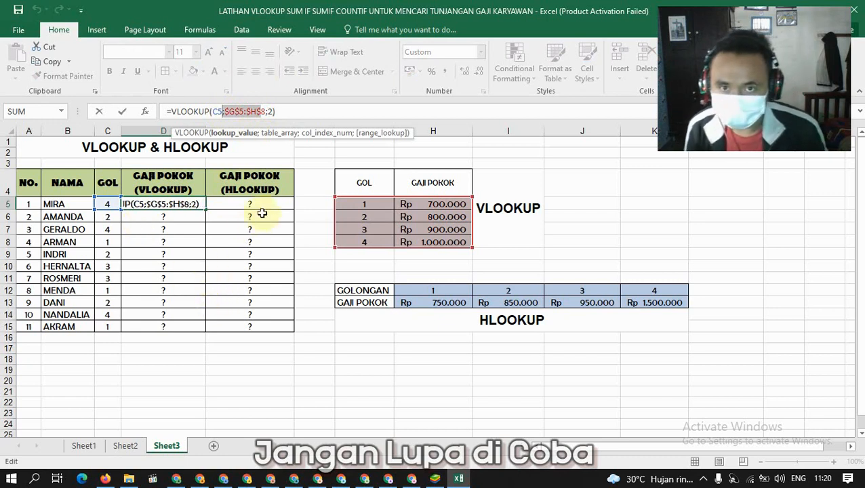
left_click(307, 196)
key("ctrl+z")
key("ctrl+z")
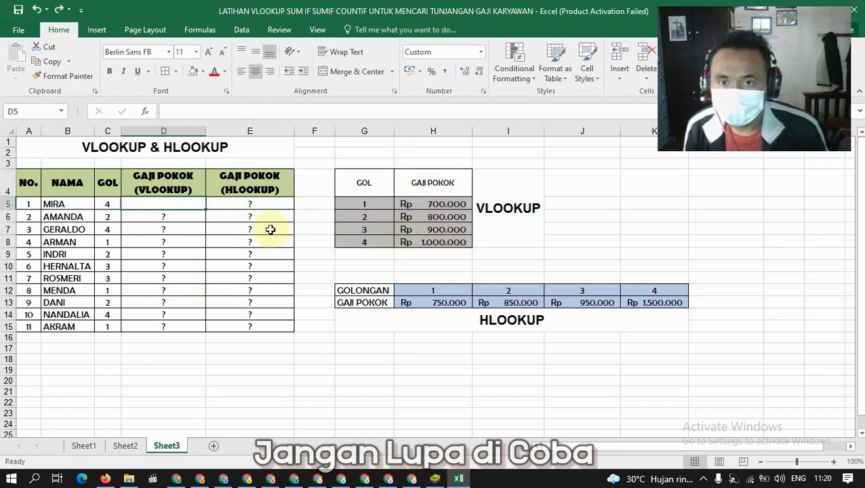
Undo the clearing of D5 and highlight the VLOOKUP reference table G5:H8
key("ctrl+z")
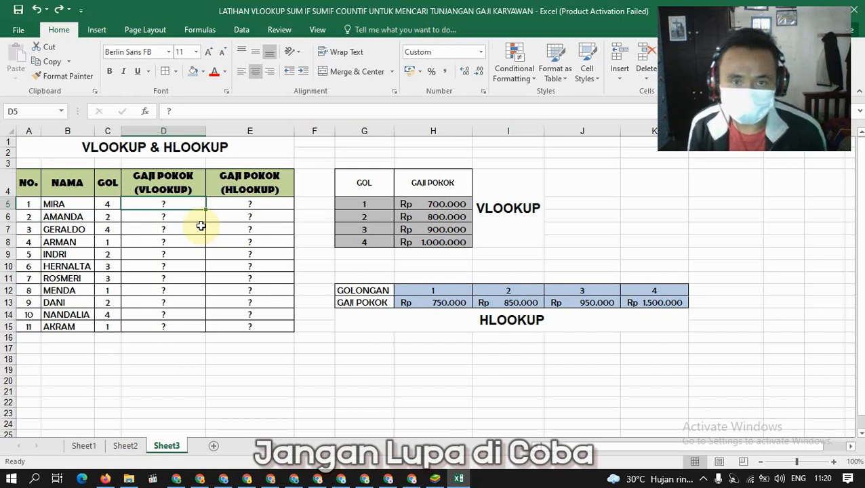
left_click_drag(359, 204, 434, 240)
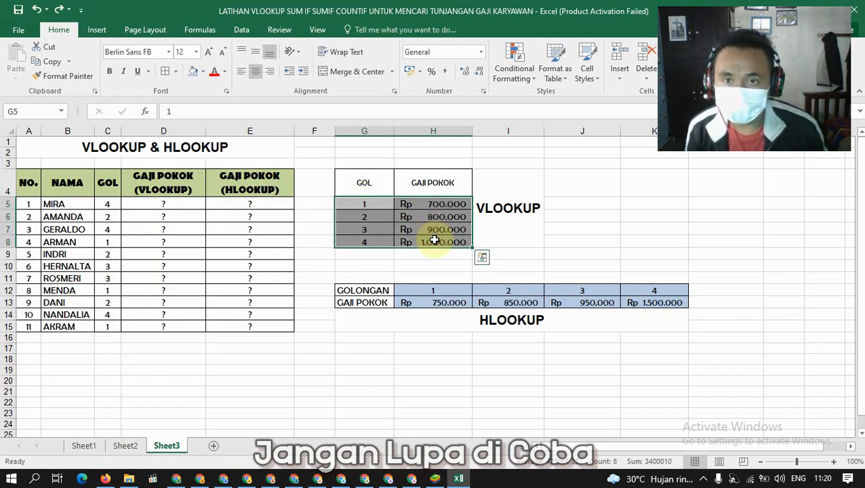
left_click(176, 209)
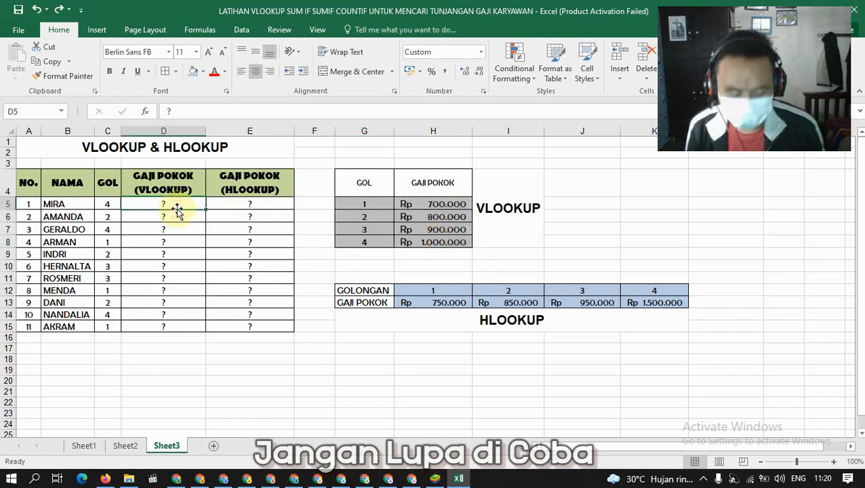
Clear the placeholder in D5 and start a VLOOKUP formula there with C5 as the lookup value
key("Delete")
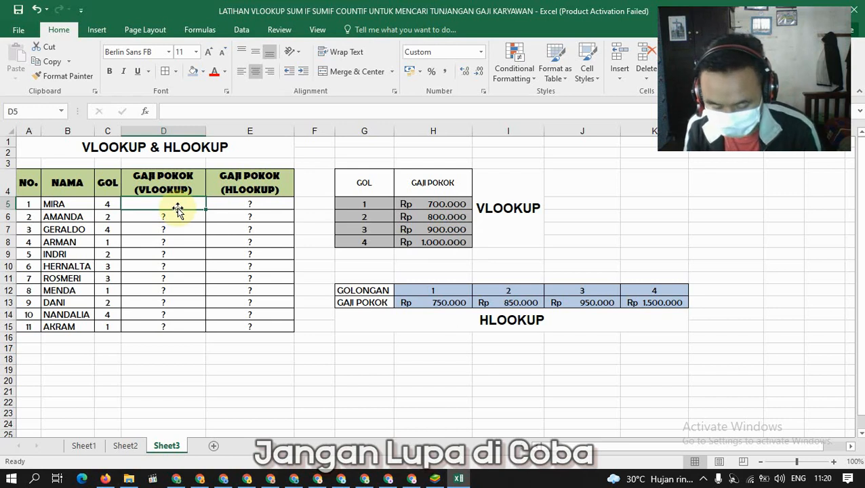
type("+")
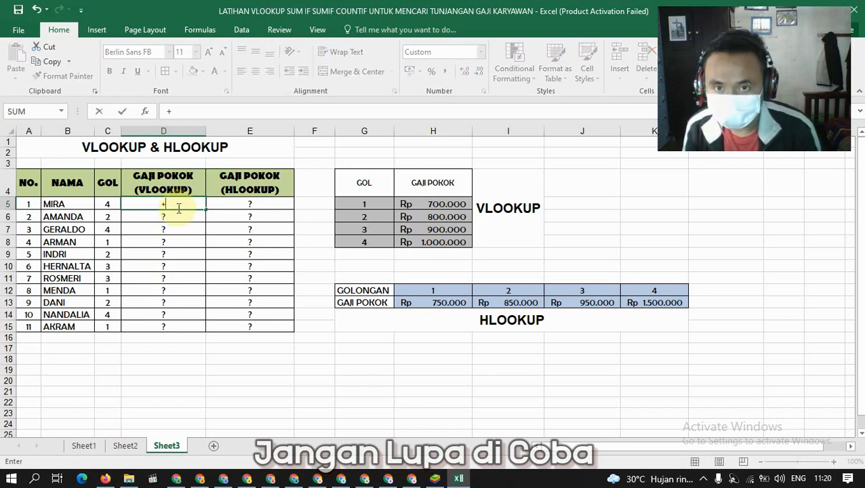
key("BackSpace")
type("=")
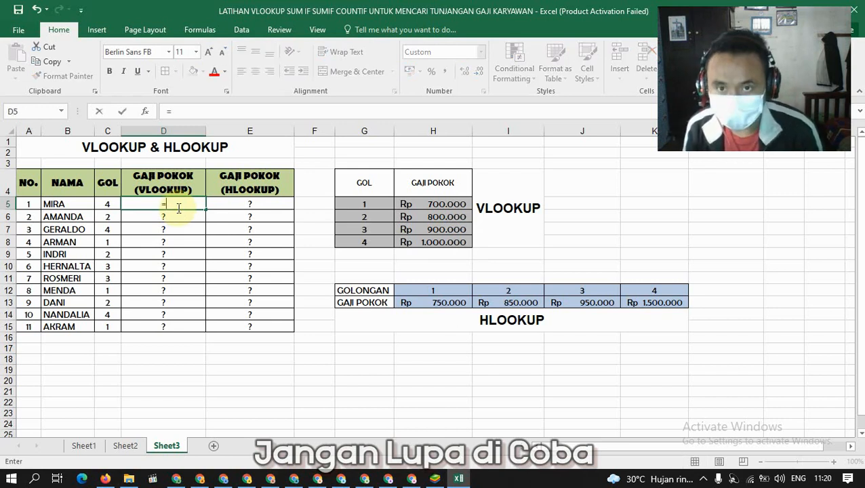
type("VLOOKU")
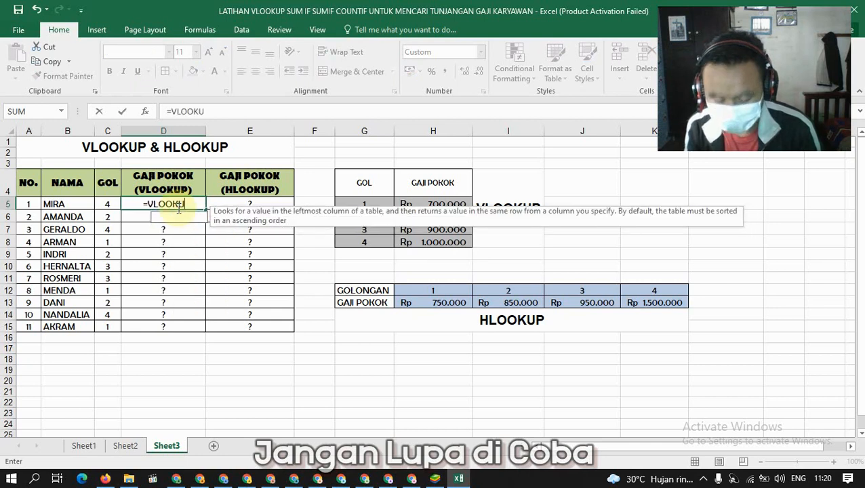
type("P(")
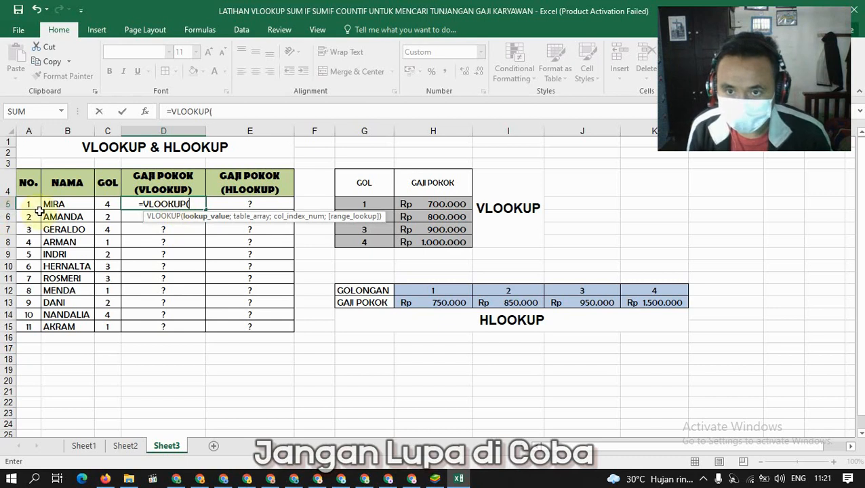
left_click(105, 207)
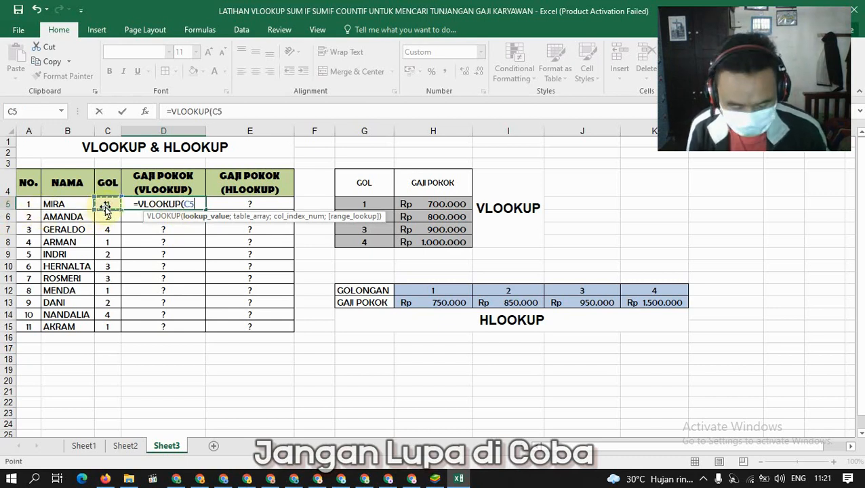
type(";")
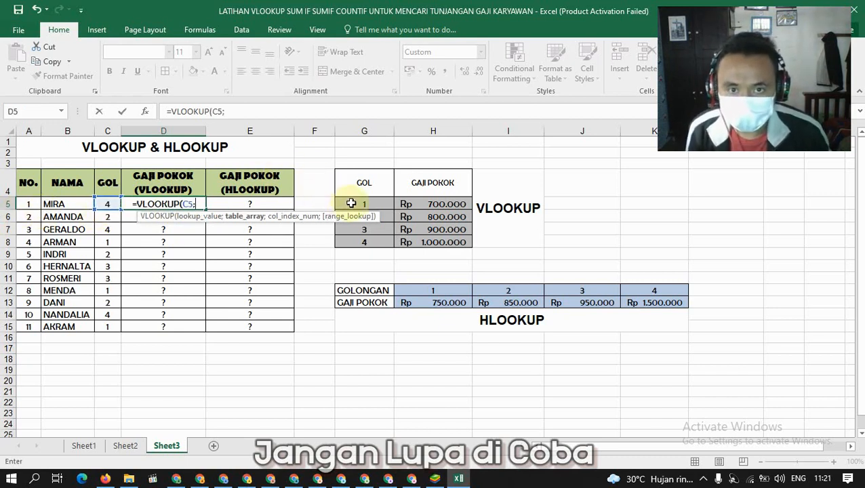
Complete the D5 formula with relative references as =VLOOKUP(C5;G5:H8;2) and fill it down to D11
left_click_drag(351, 203, 421, 240)
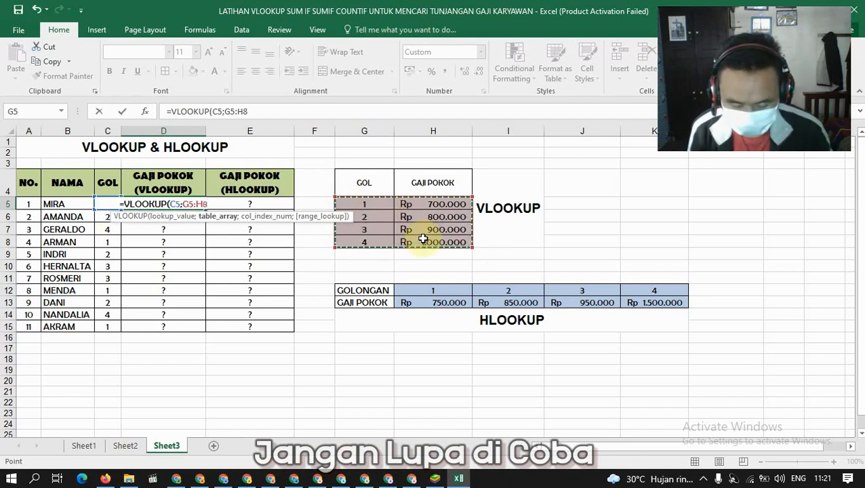
type(";2)")
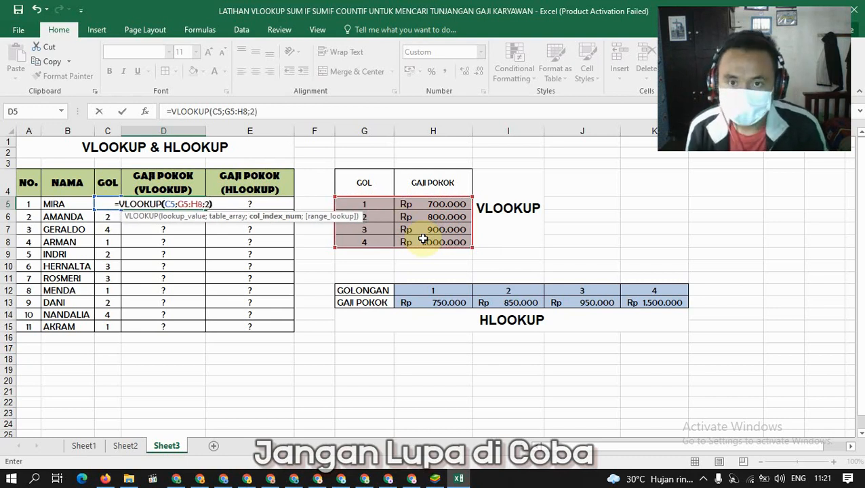
key("Return")
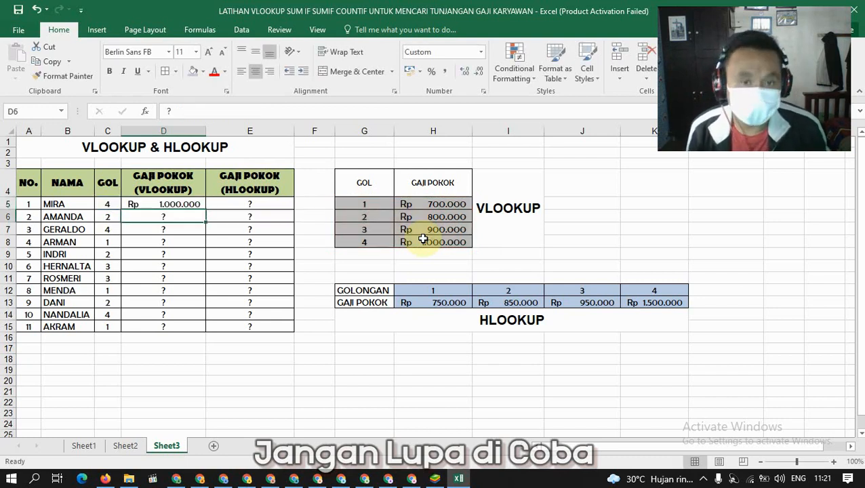
left_click(194, 204)
left_click_drag(205, 210, 204, 280)
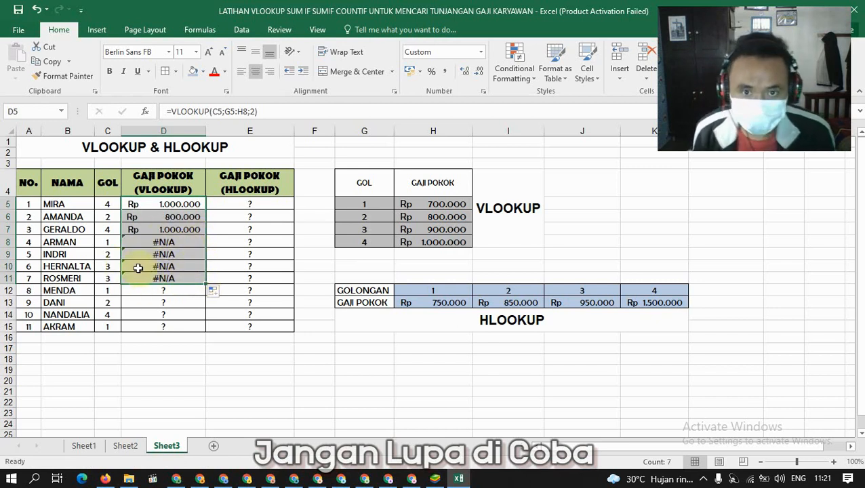
Examine the table arrays in the D5 and D6 formulas by highlighting the matching ranges G5:H8 and G6:H9
left_click(182, 220)
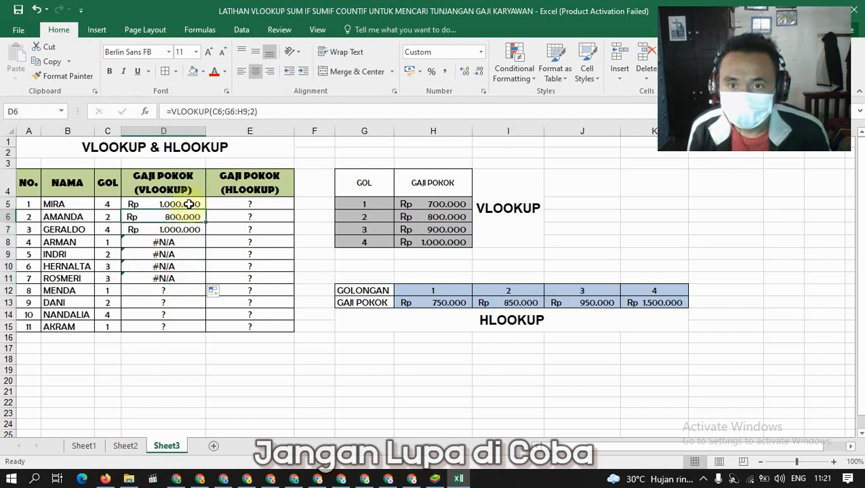
left_click(189, 204)
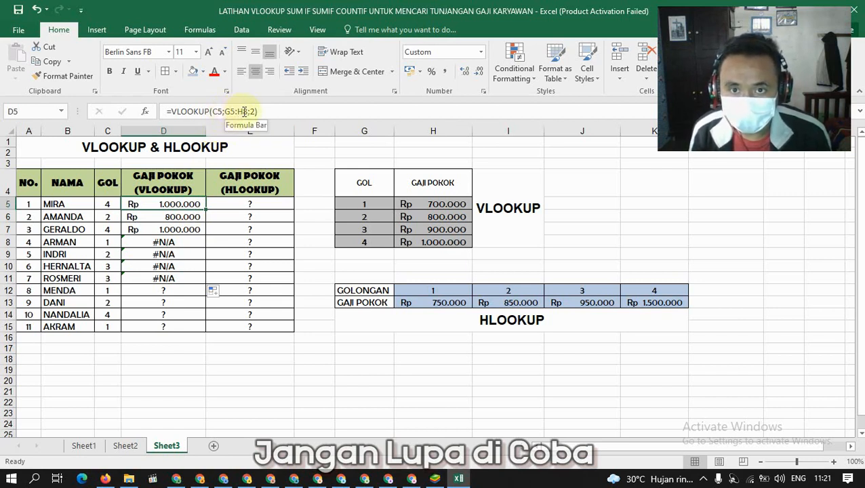
left_click(349, 204)
left_click_drag(348, 204, 446, 247)
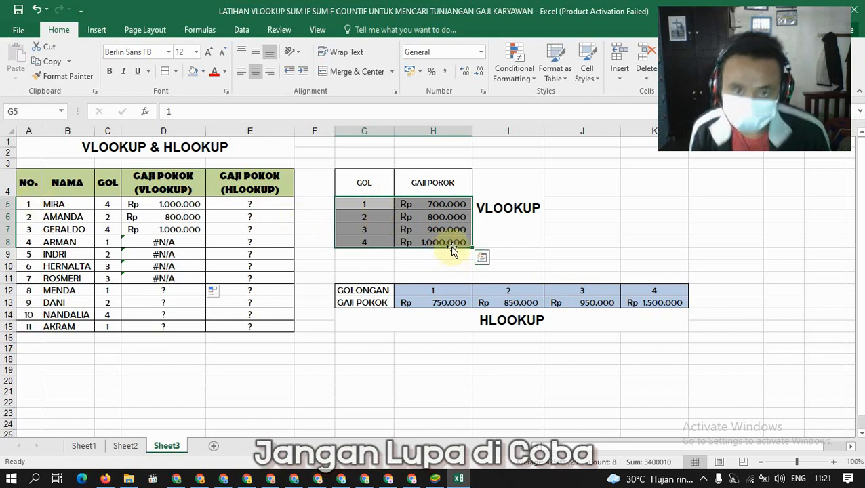
left_click(167, 217)
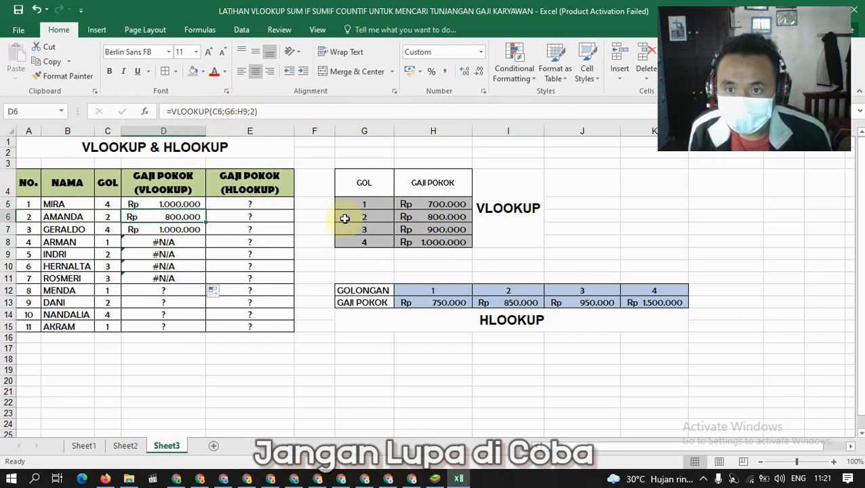
left_click(369, 218)
left_click_drag(368, 218, 432, 252)
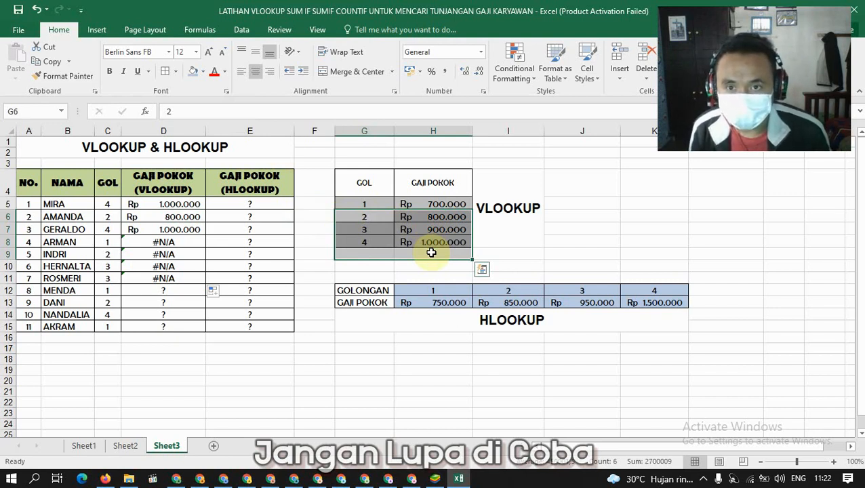
Inspect the table array G7:H10 in the D7 formula, leaving the formula as =VLOOKUP(C7;G7:H10;2)
left_click(170, 230)
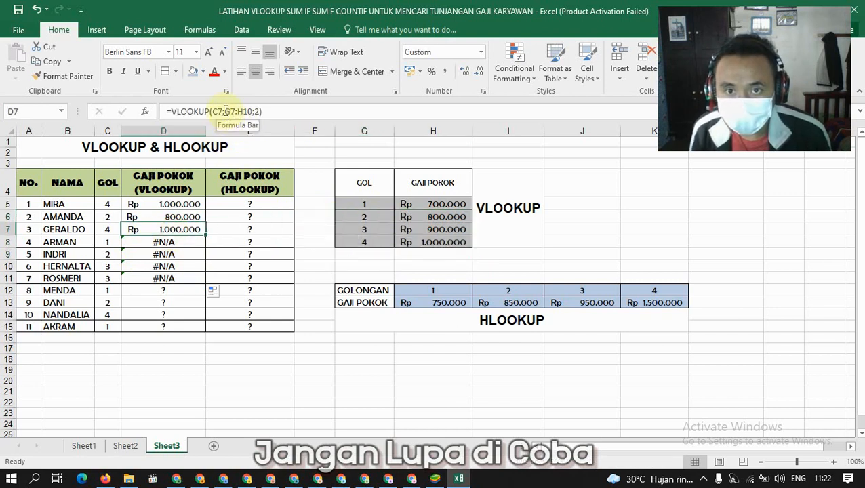
left_click_drag(226, 112, 250, 112)
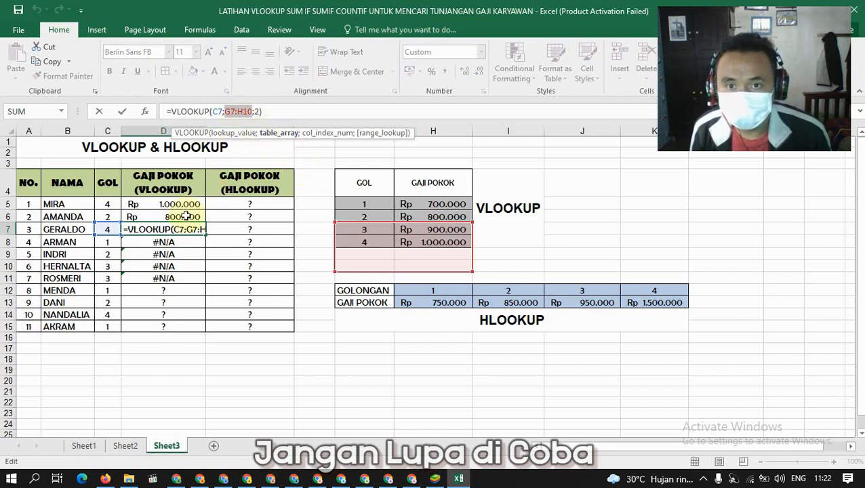
left_click(187, 216)
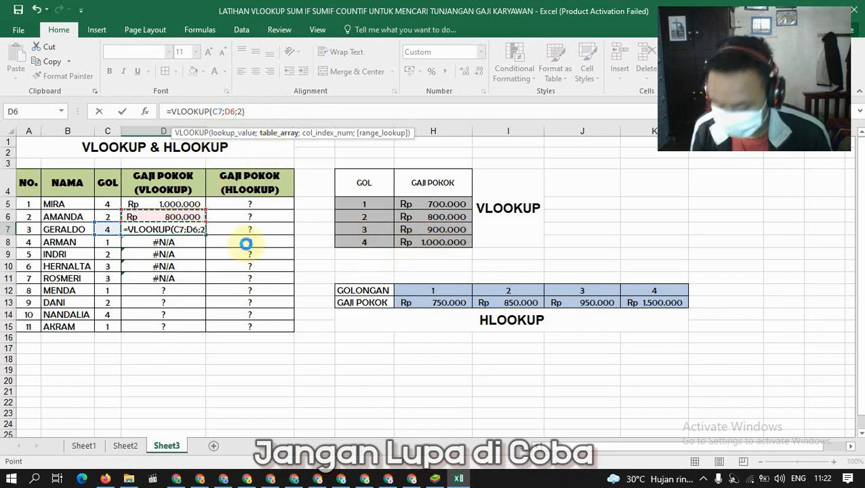
key("ctrl+z")
left_click(309, 275)
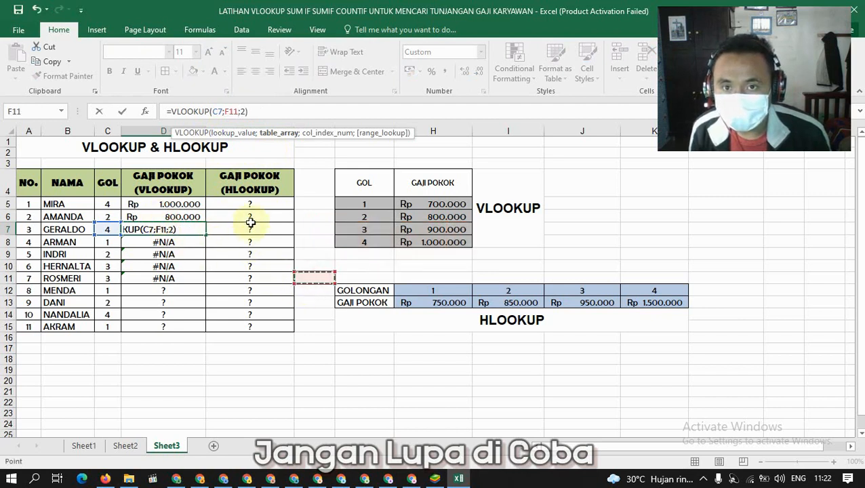
left_click(356, 230)
left_click_drag(378, 238, 424, 261)
left_click(200, 228)
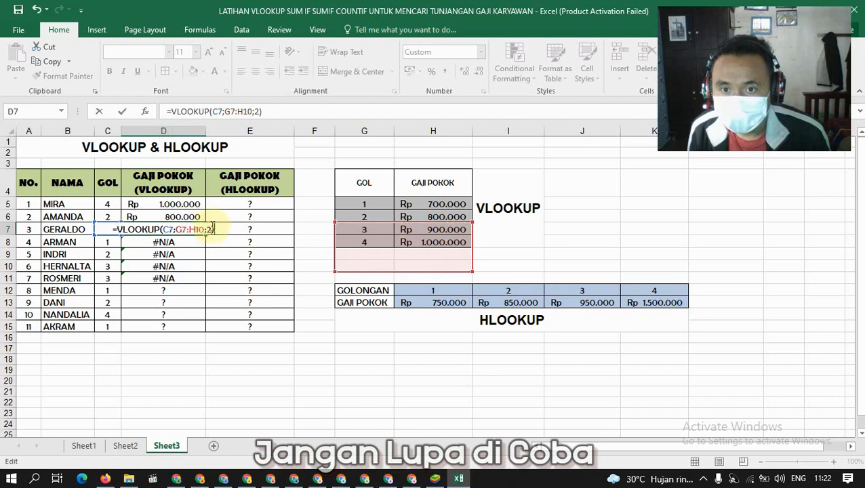
key("Return")
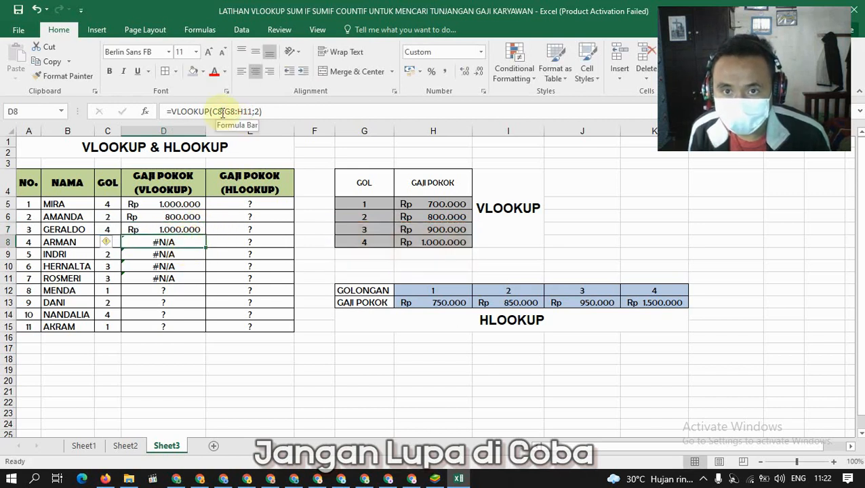
Highlight the table array G8:H11 in the D8 formula and undo the accidental J4 reference
left_click_drag(226, 111, 252, 111)
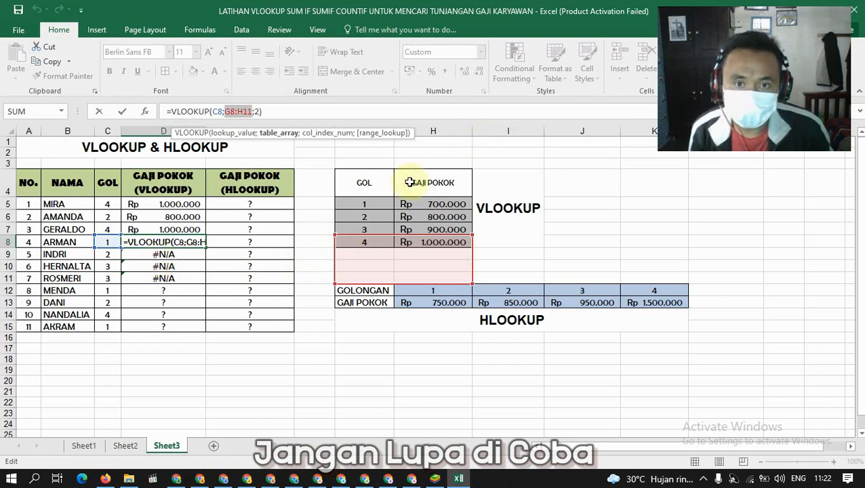
left_click(606, 186)
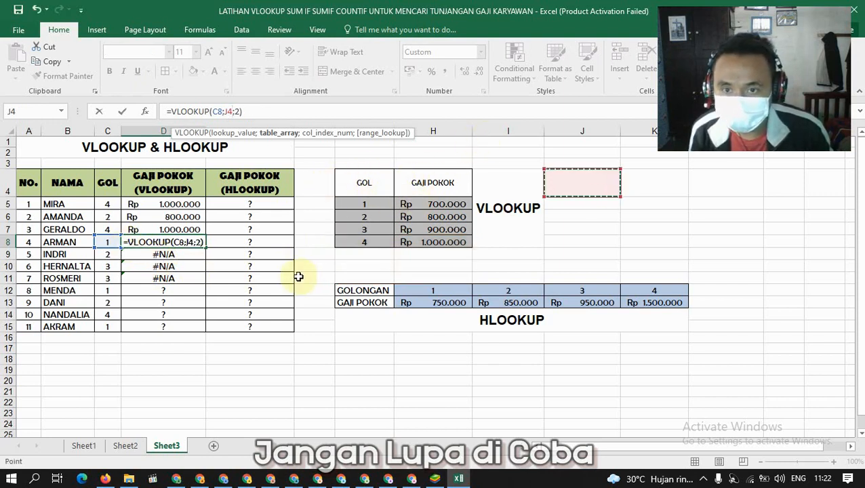
key("ctrl+z")
key("ctrl+z")
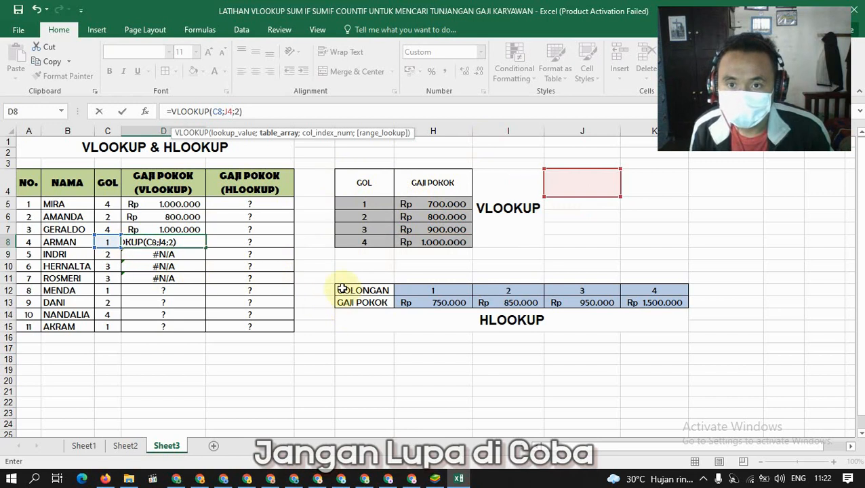
key("ctrl+z")
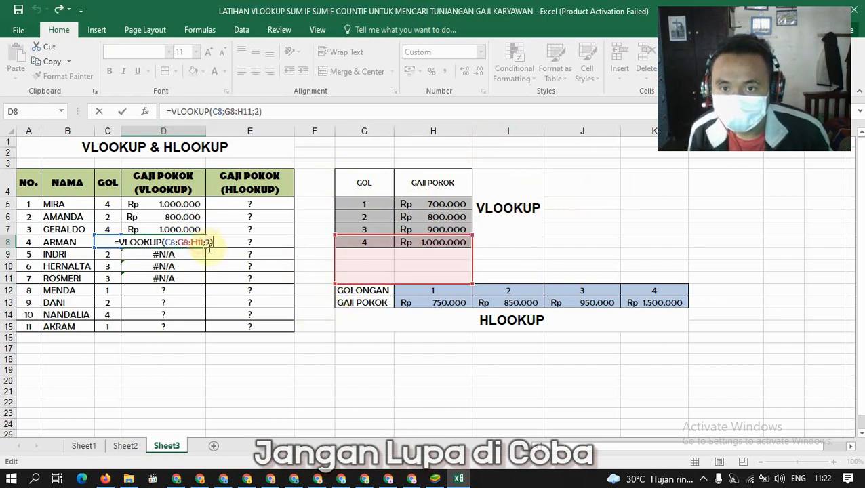
left_click(321, 302)
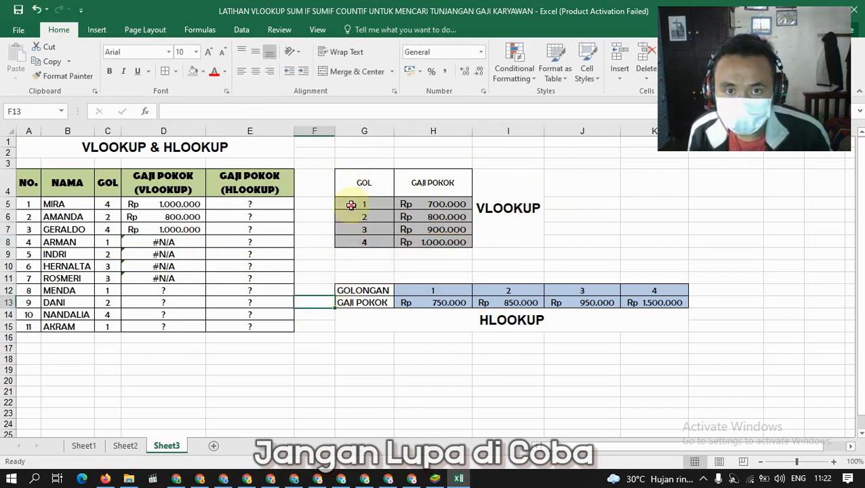
Highlight the reference table G5:H8, and undo the fill down column D and the VLOOKUP formula in D5
left_click_drag(349, 200, 424, 244)
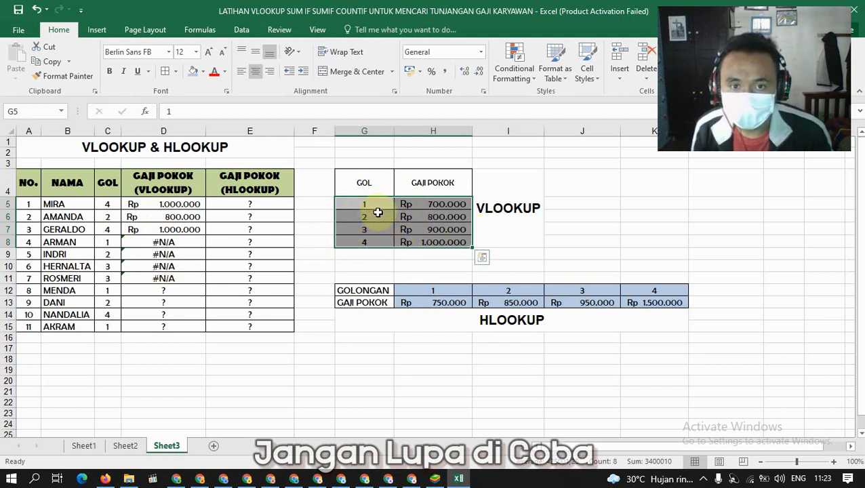
left_click(163, 244)
key("Up")
key("ctrl+z")
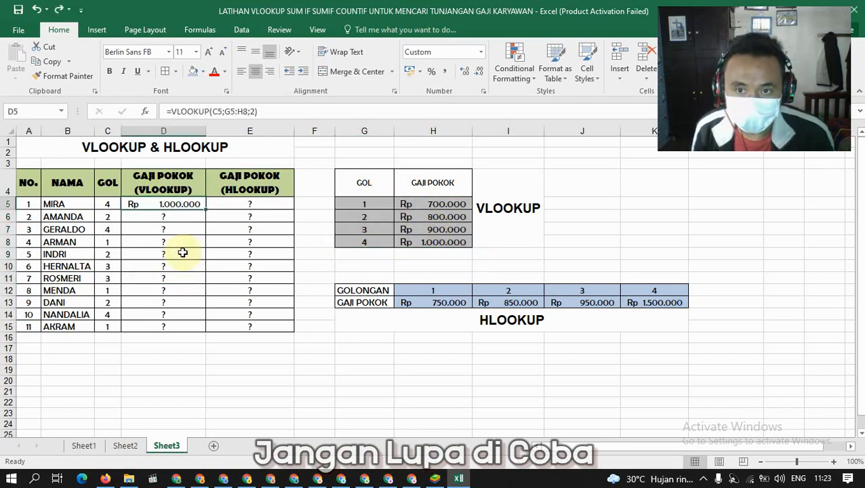
key("ctrl+z")
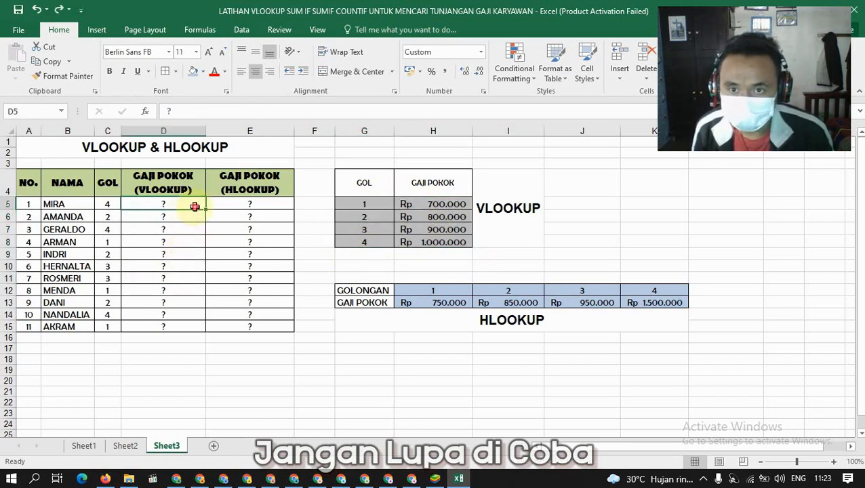
Enter =VLOOKUP(C5;$G$5:$H$8;2) in D5 with an absolute table range and fill it down to D11
key("BackSpace")
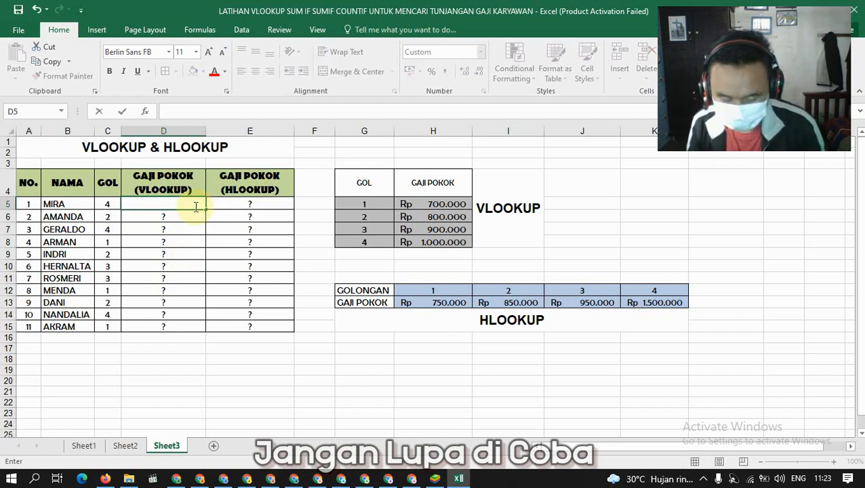
type("=VLOOKU")
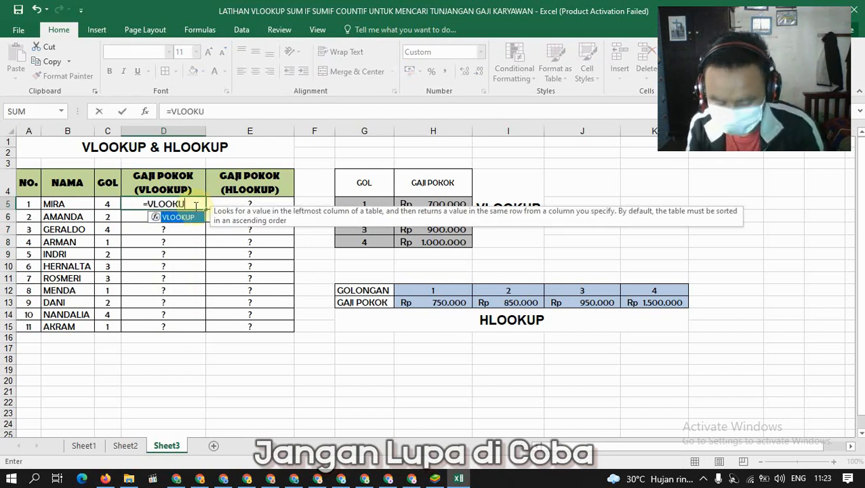
type("P(")
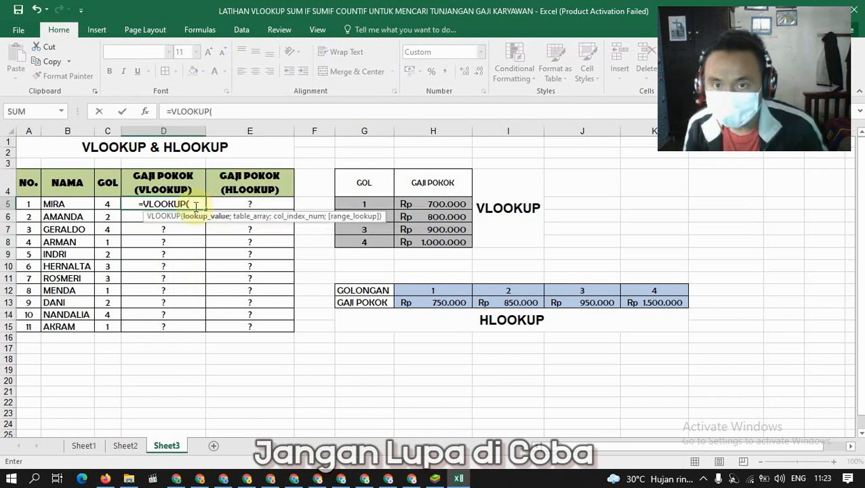
left_click(105, 205)
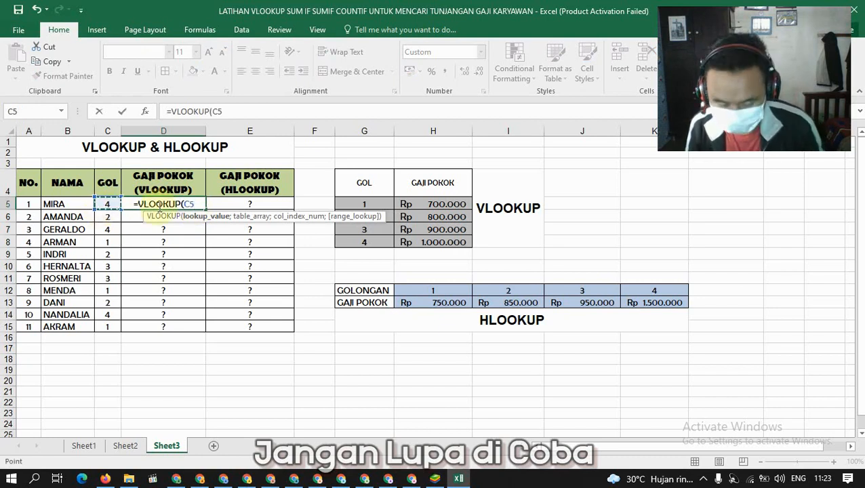
type(";")
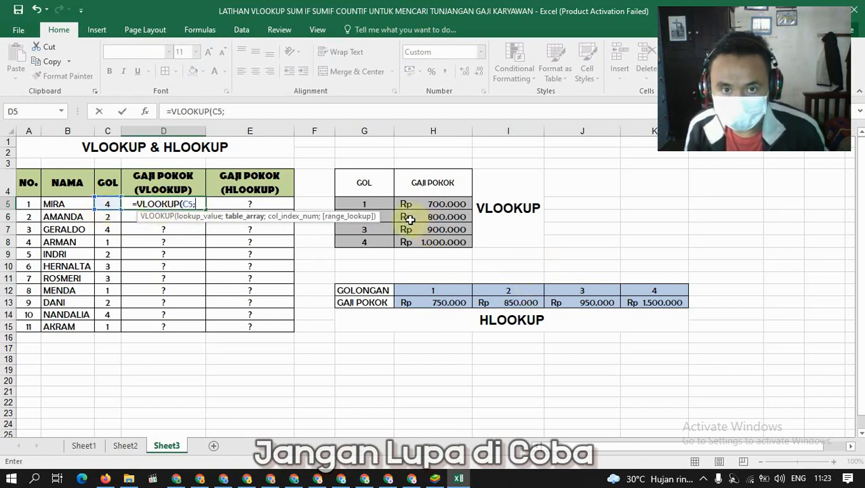
left_click_drag(344, 203, 432, 253)
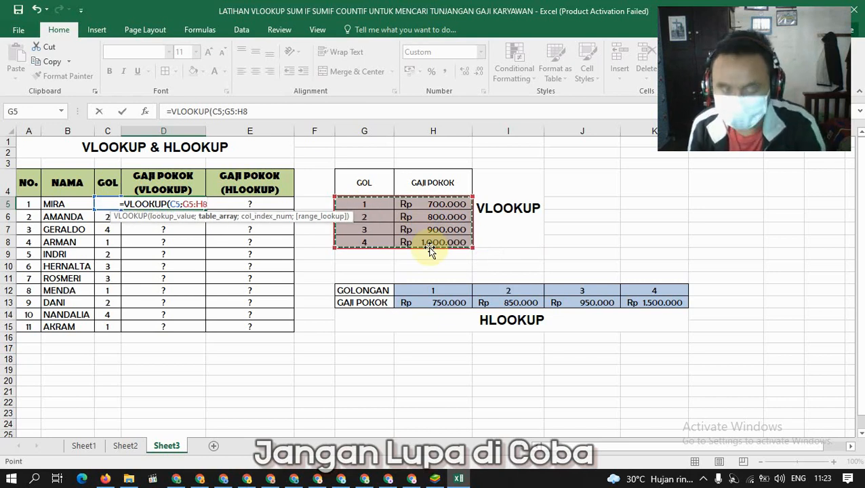
key("F4")
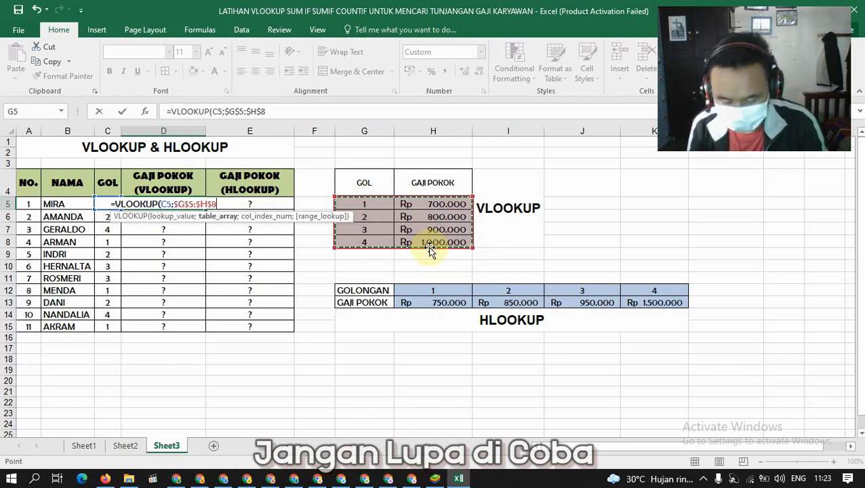
type(";2")
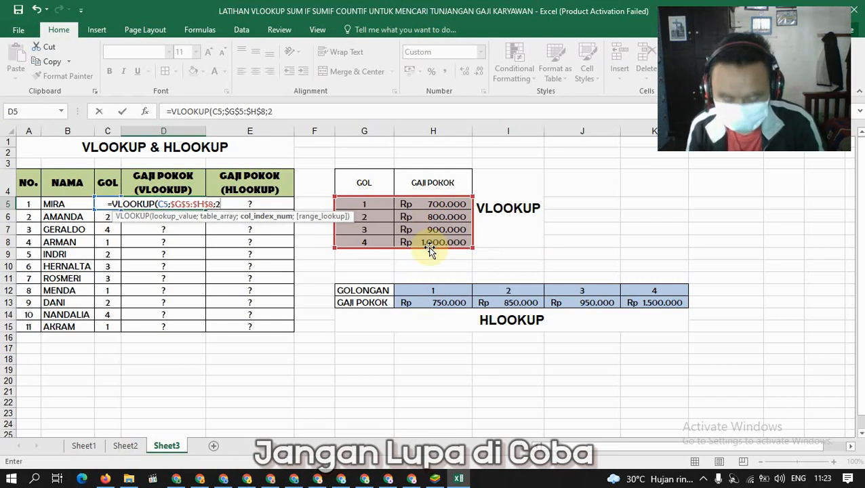
key("Return")
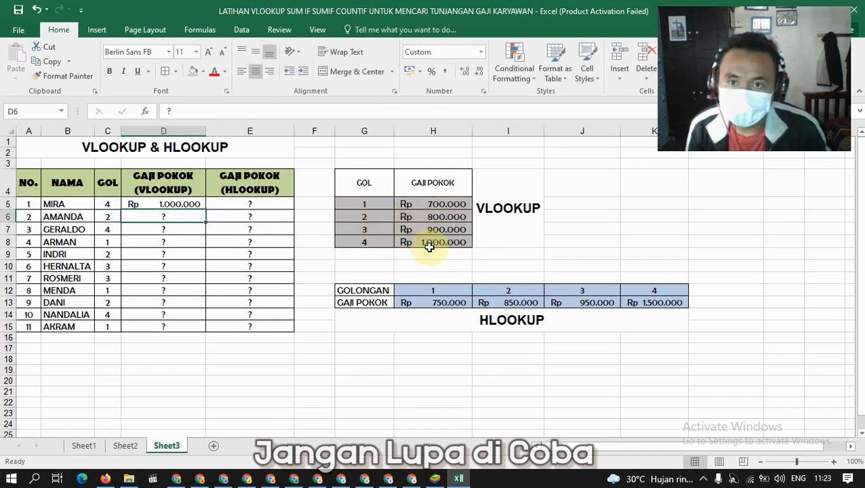
left_click(200, 205)
left_click_drag(204, 210, 201, 278)
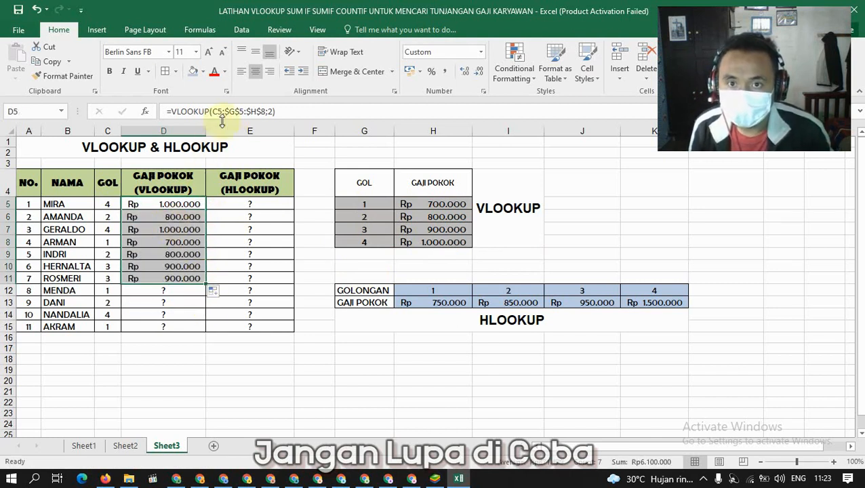
Inspect the absolute table array in the D5 and D6 formulas, leaving both formulas as they are
left_click_drag(224, 112, 268, 114)
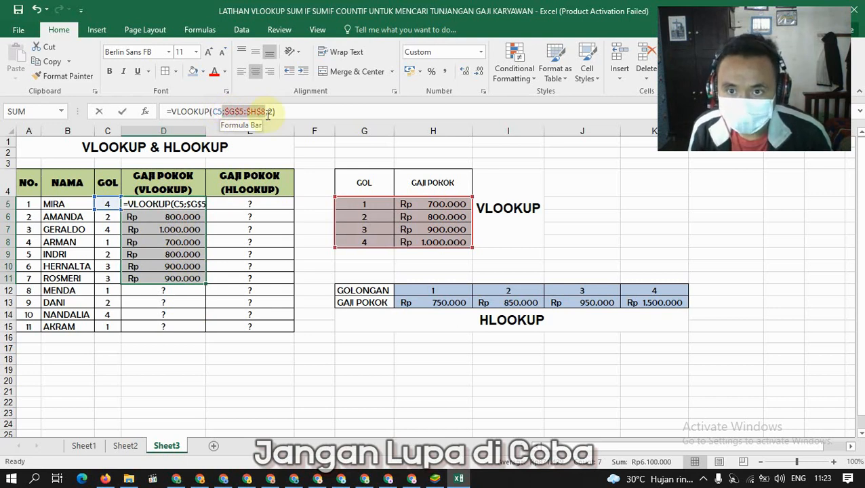
left_click_drag(268, 114, 268, 114)
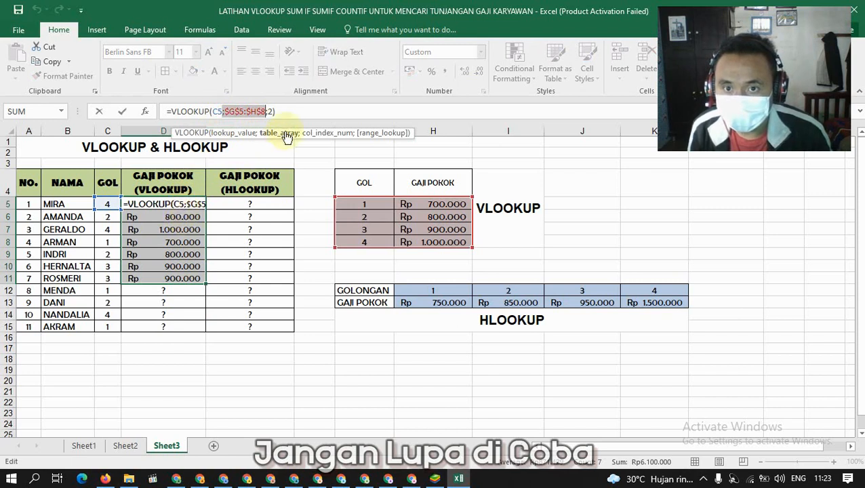
left_click(304, 112)
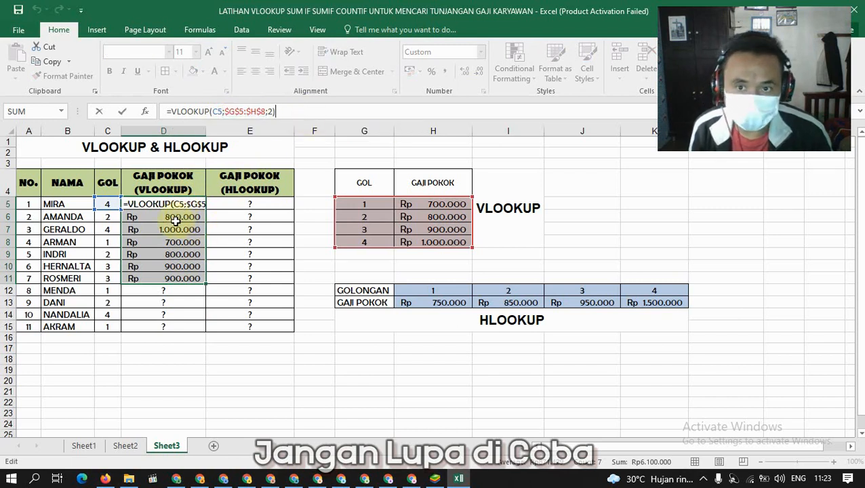
key("Return")
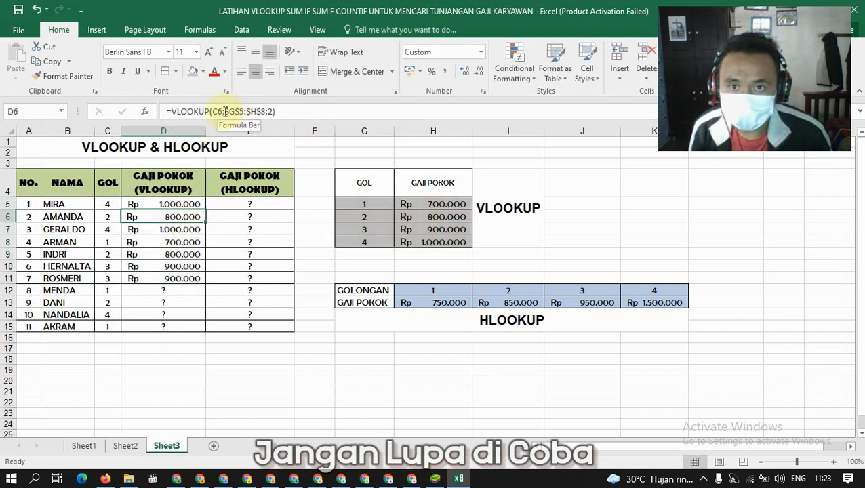
left_click_drag(225, 111, 259, 113)
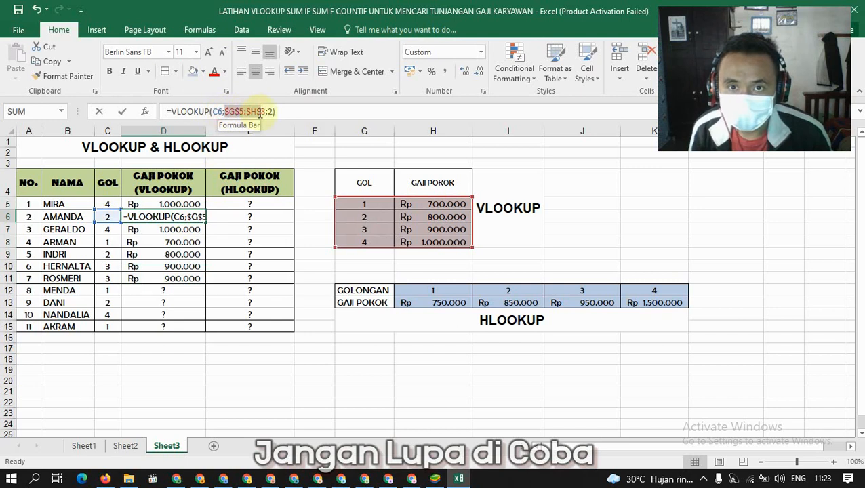
left_click(312, 162)
key("ctrl+z")
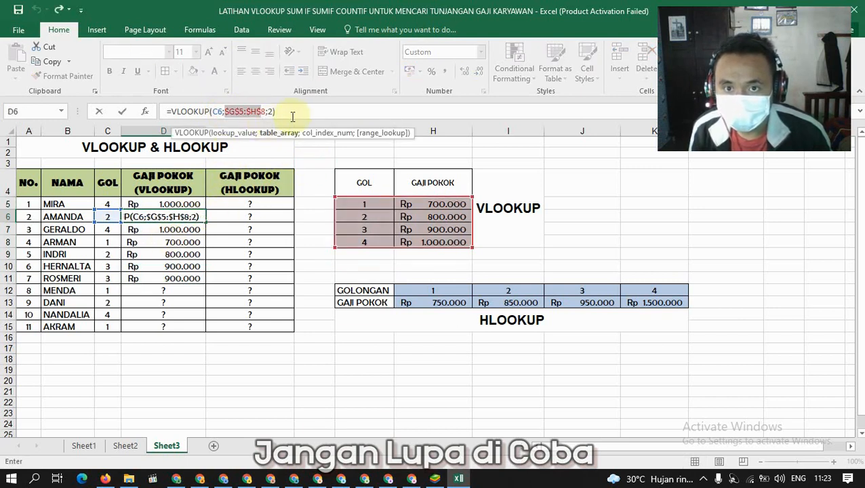
Compare the table array in the D8 and D9 formulas by highlighting it in each one
left_click(163, 242)
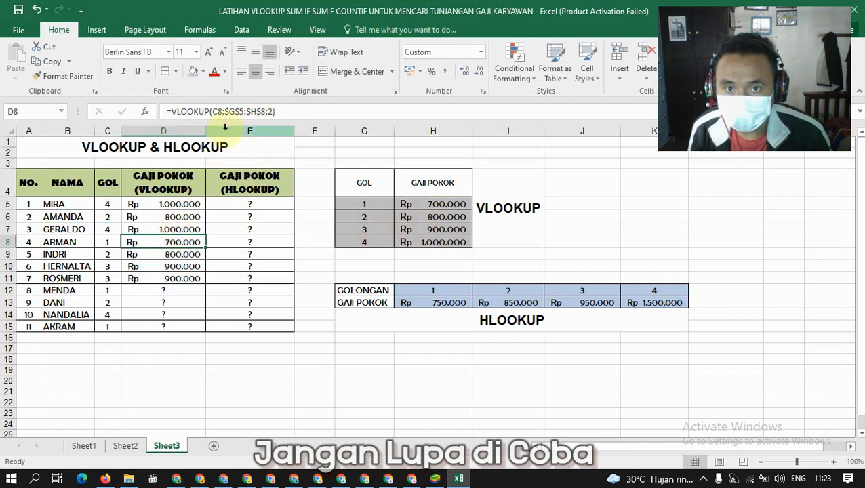
left_click_drag(225, 111, 267, 112)
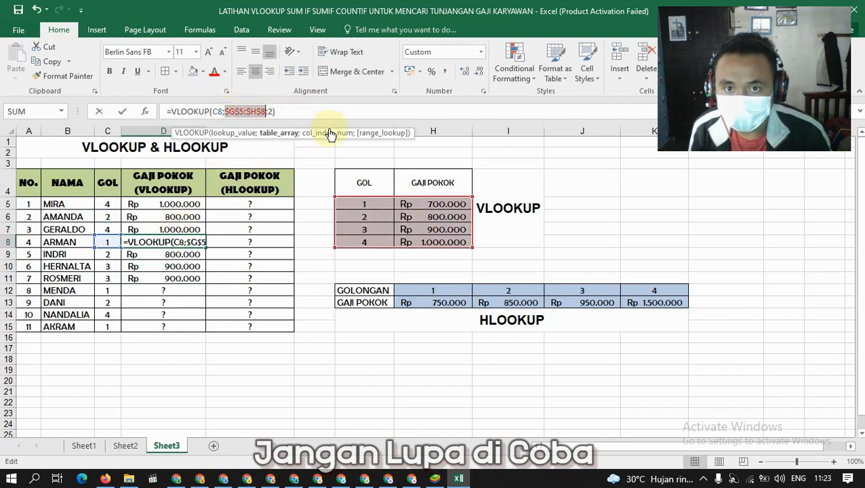
left_click(315, 109)
double_click(163, 254)
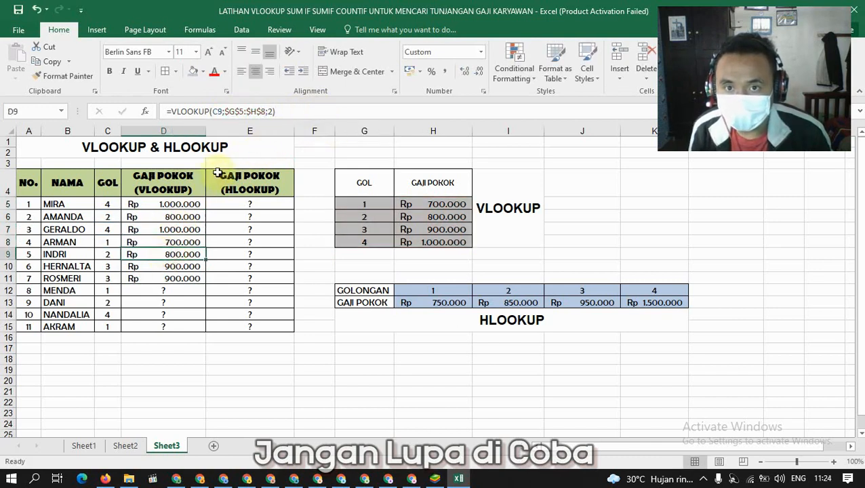
left_click(225, 113)
left_click_drag(225, 112, 267, 112)
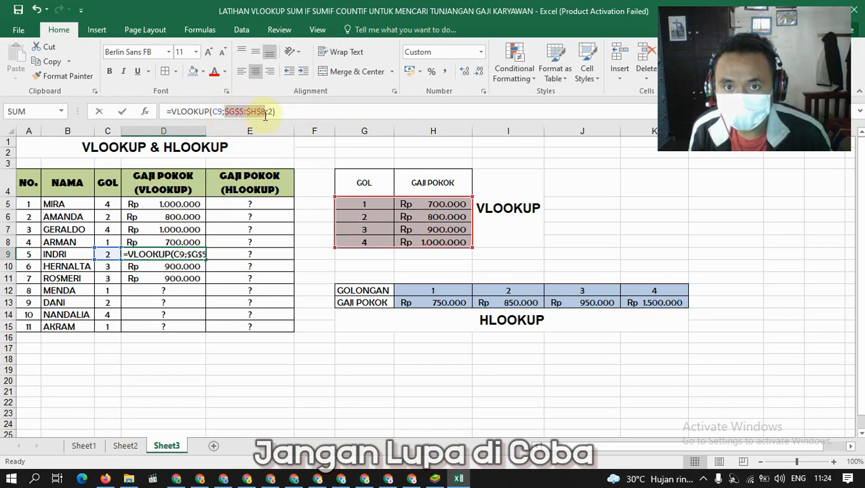
left_click(294, 112)
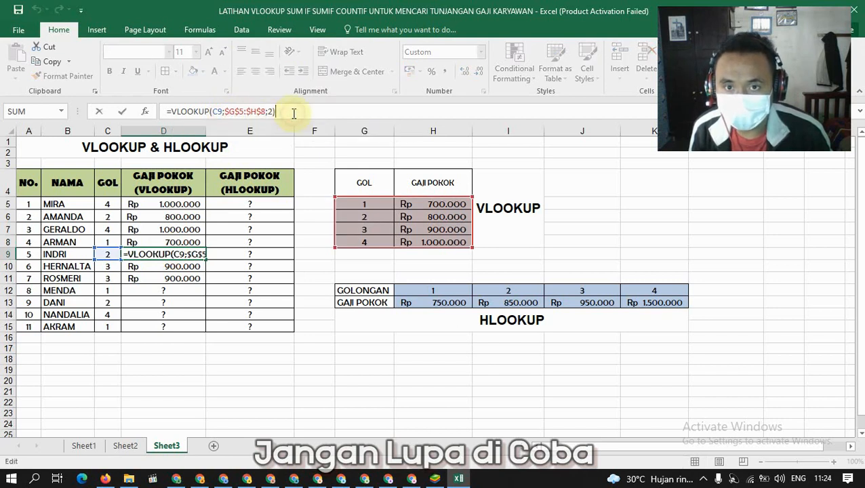
Fill the VLOOKUP formula from D10 down to D15 and highlight the reference table G5:H8
left_click(163, 270)
left_click_drag(206, 273, 204, 329)
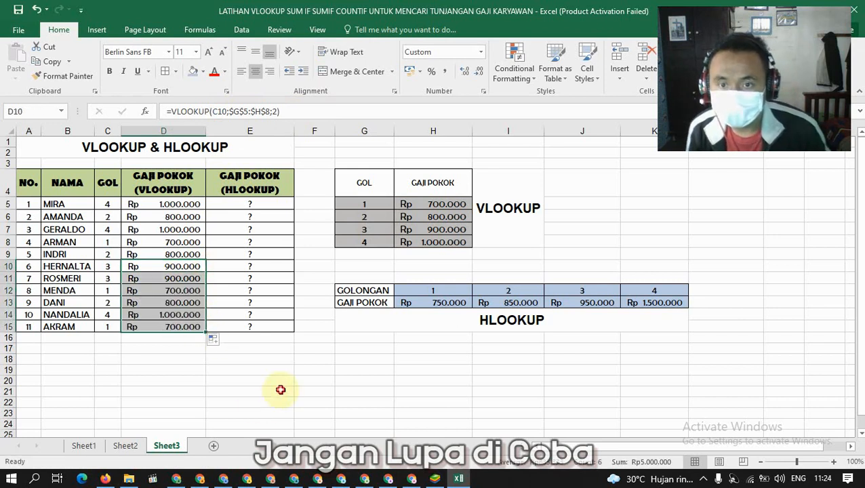
left_click(281, 388)
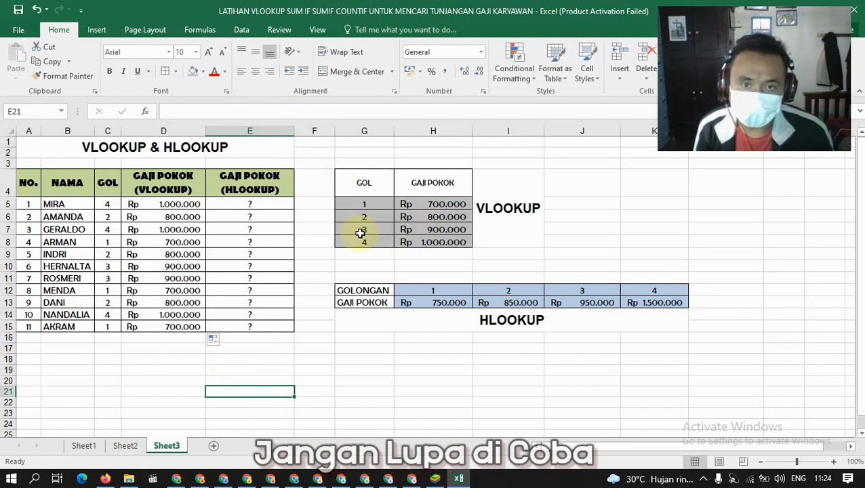
left_click_drag(354, 203, 444, 241)
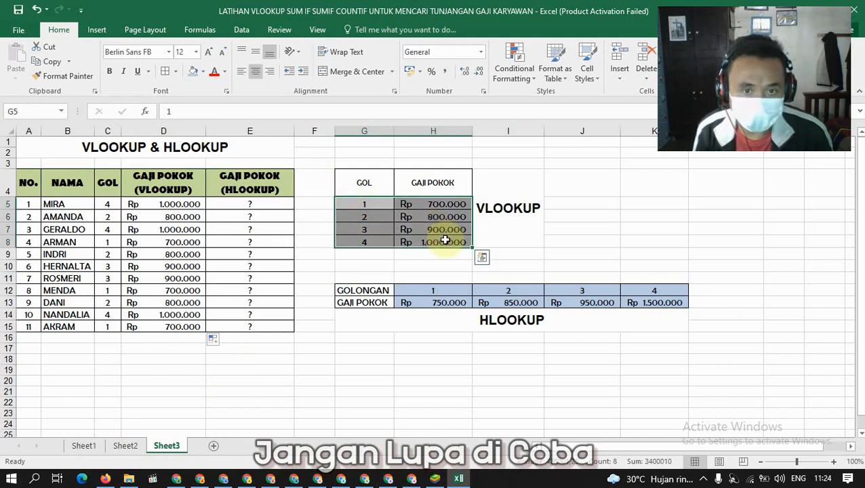
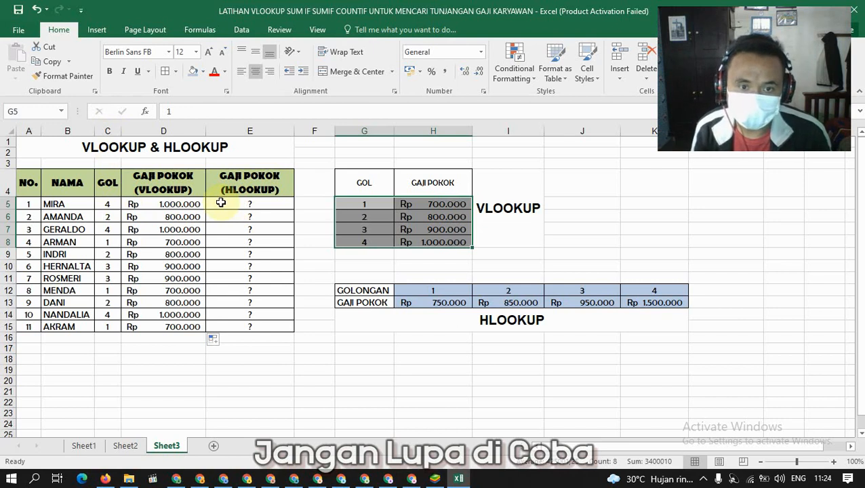
Clear the question mark placeholders from E5:E15 in the GAJI POKOK (HLOOKUP) column
left_click(230, 206)
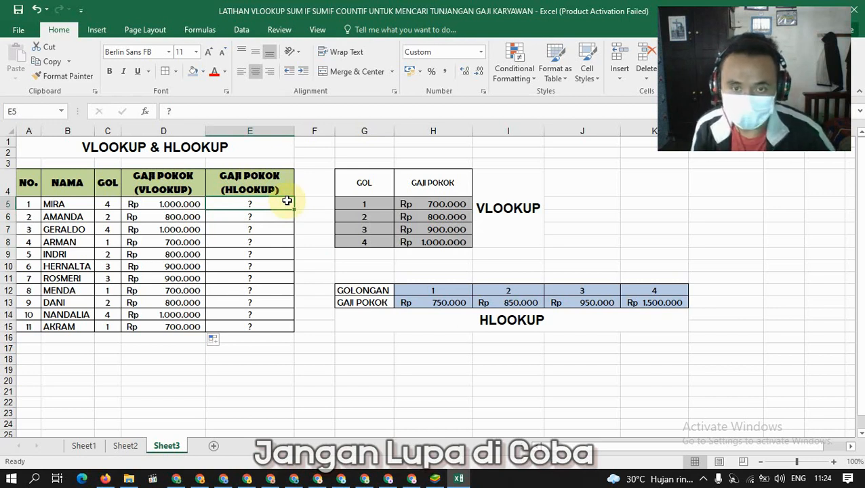
key("shift+Down")
key("shift+Down")
key("shift+Down")
key("shift+Down")
key("shift+Down")
key("shift+Down")
key("shift+Down")
key("shift+Down")
key("shift+Down")
key("shift+Down")
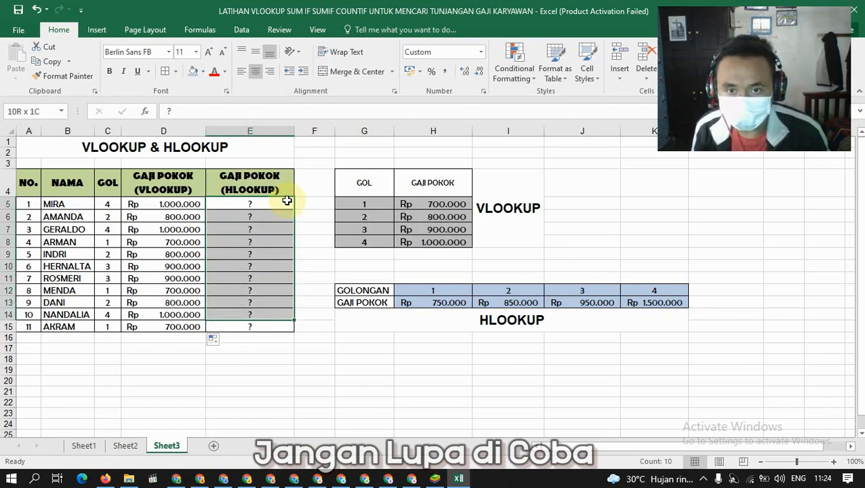
key("Delete")
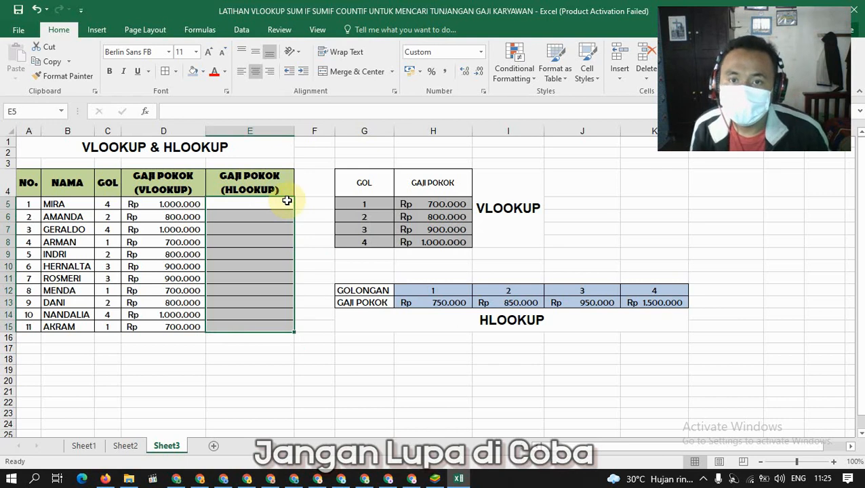
Begin an HLOOKUP formula in E5 with C5 as the lookup value
left_click(285, 201)
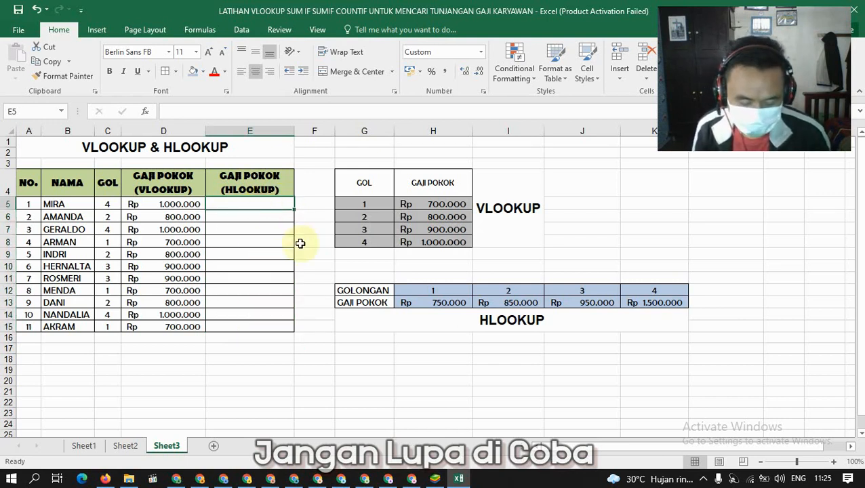
type("=")
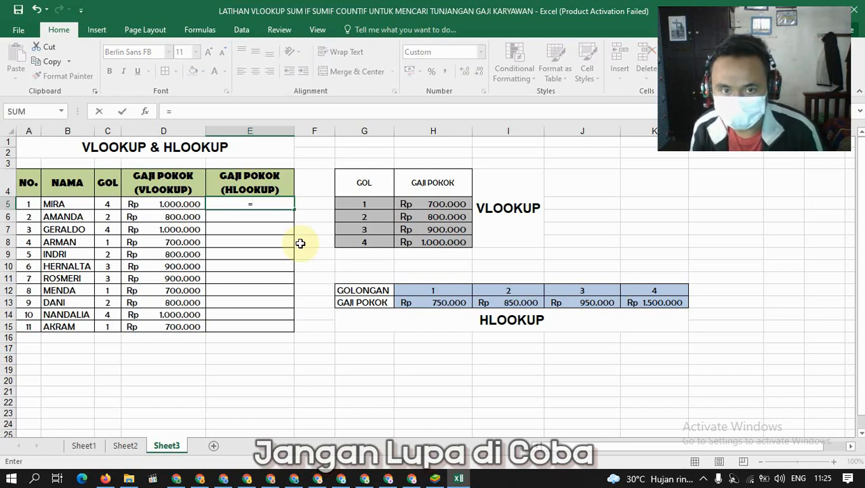
type("H")
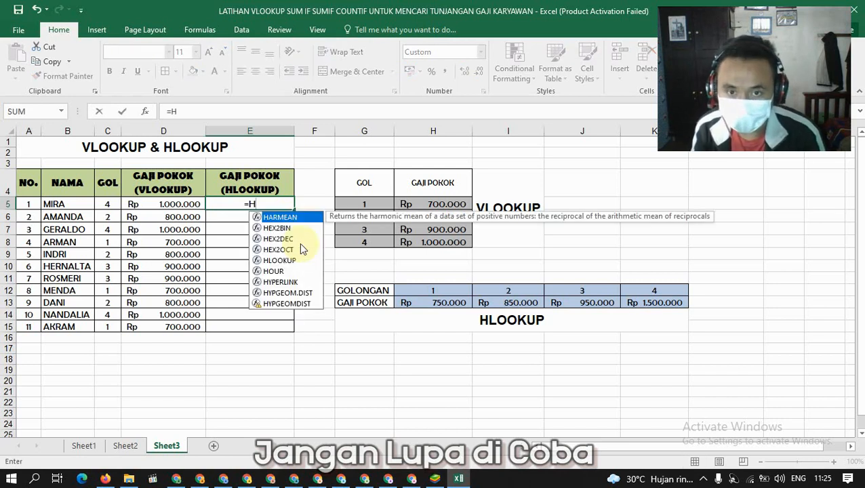
type("LOOK")
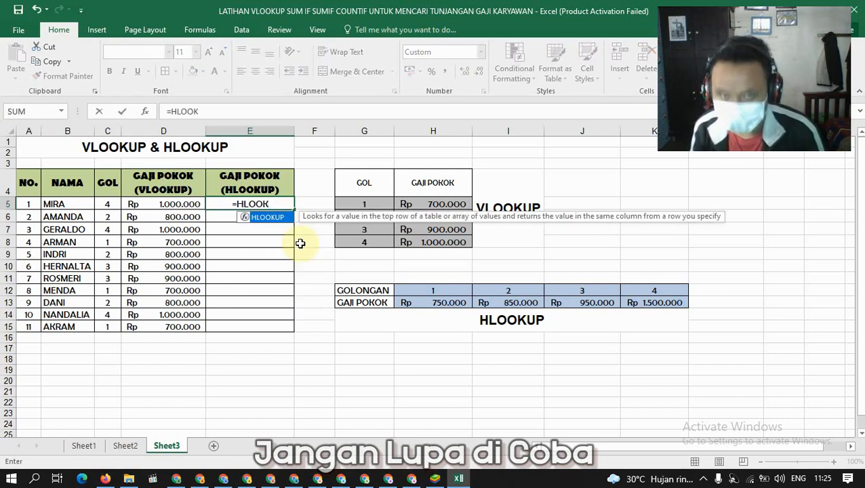
type("UP")
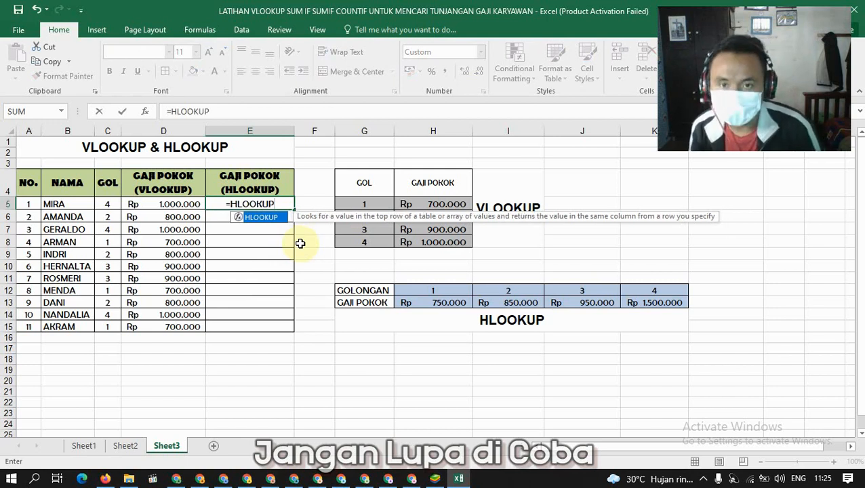
type("(")
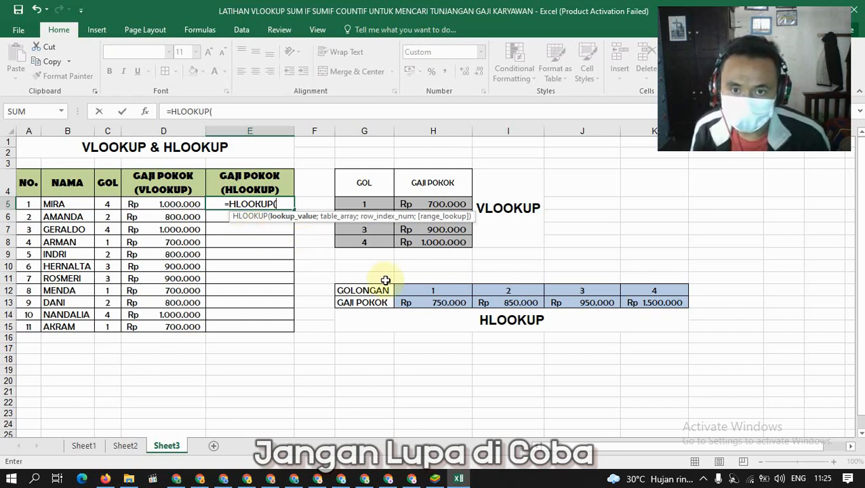
left_click(108, 206)
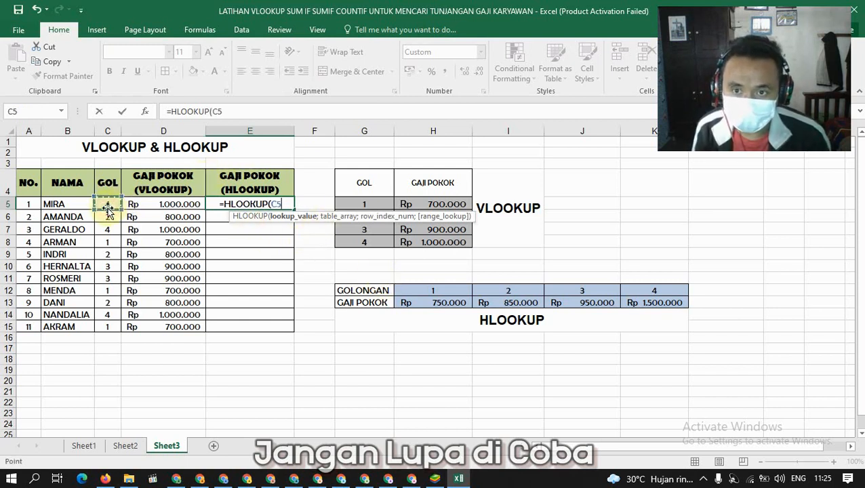
type(";")
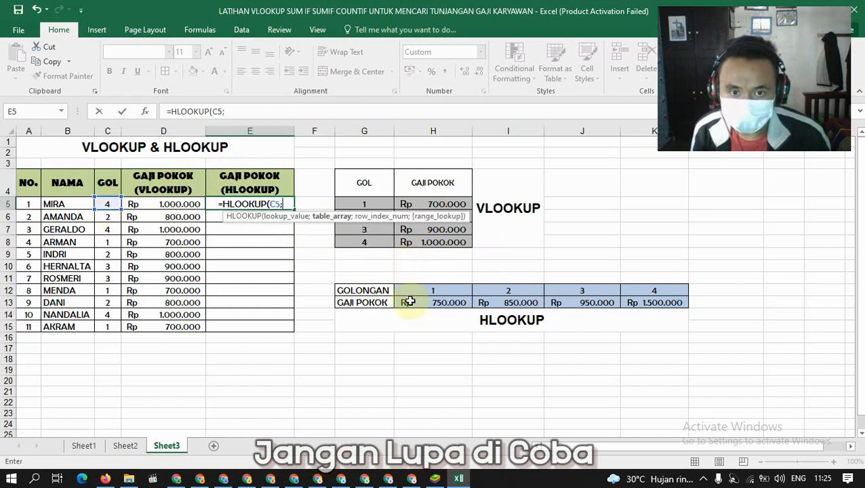
Complete the E5 HLOOKUP formula with the absolute table array $H$12:$K$13 and row index 2
left_click_drag(408, 290, 640, 298)
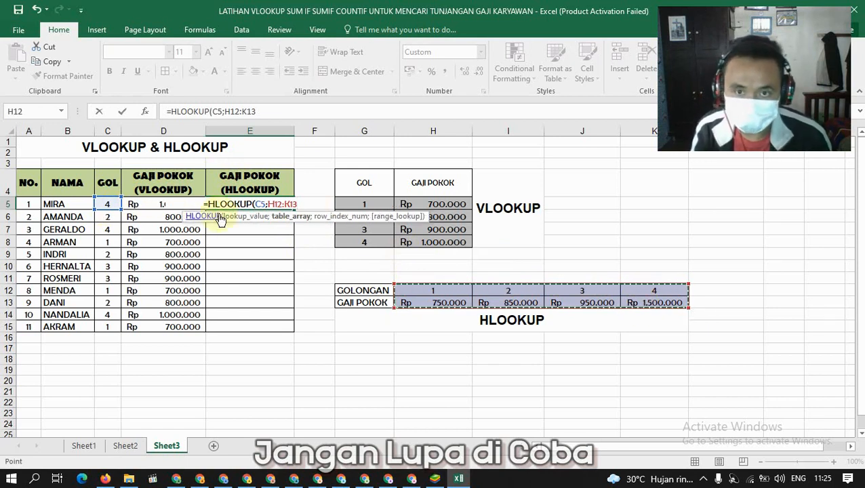
key("F4")
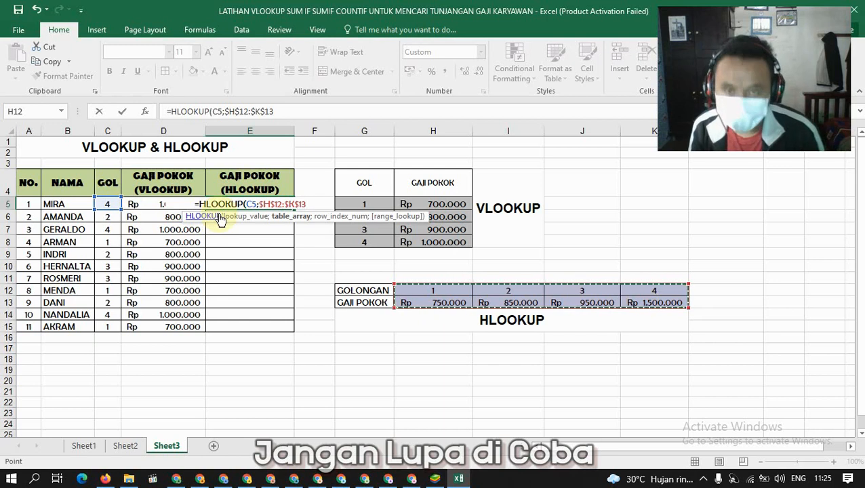
type(";")
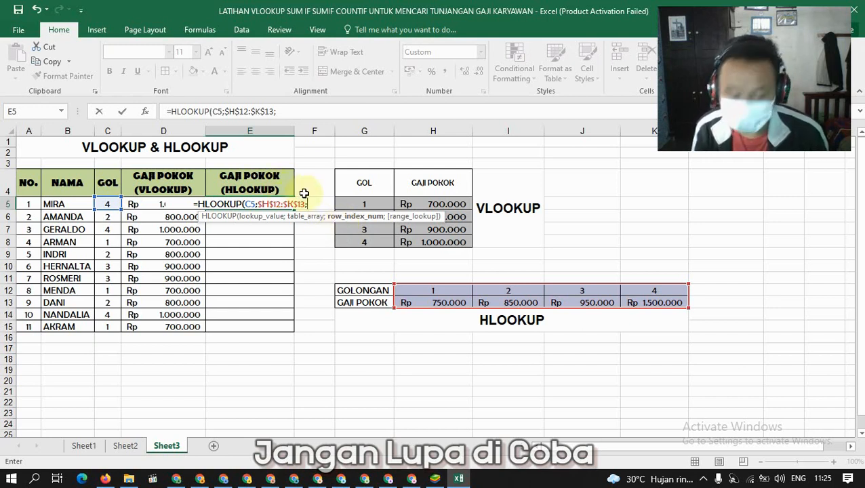
type("2")
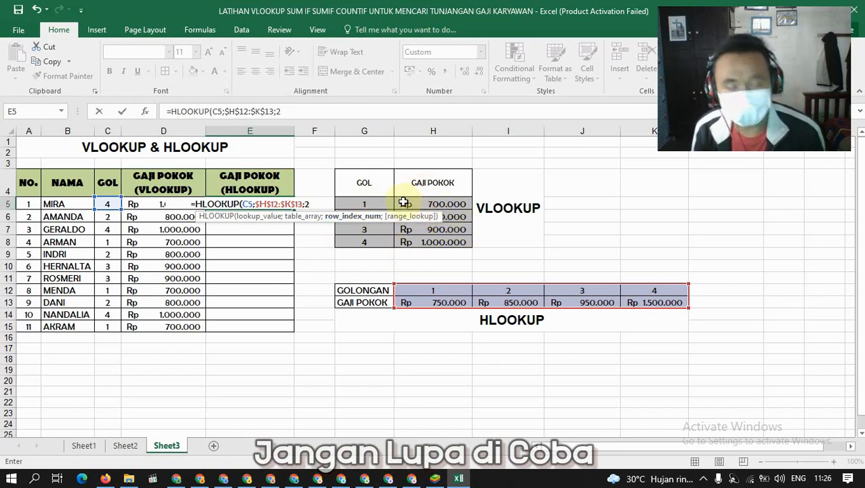
type(")")
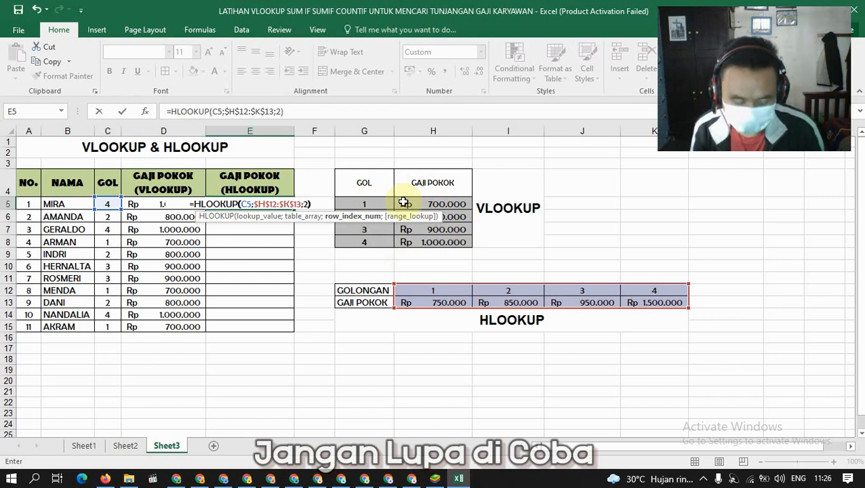
key("Return")
Fill the HLOOKUP formula from E5 down to E15, and undo both the fill and the formula entry
left_click(254, 205)
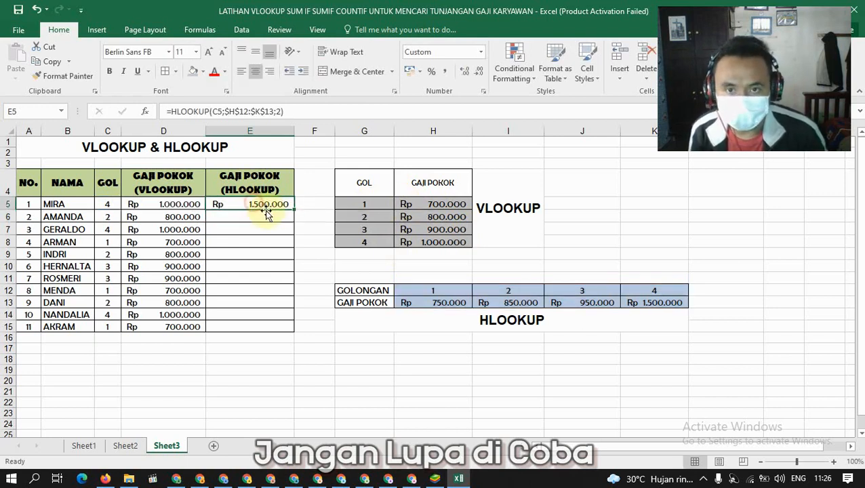
left_click_drag(296, 209, 293, 335)
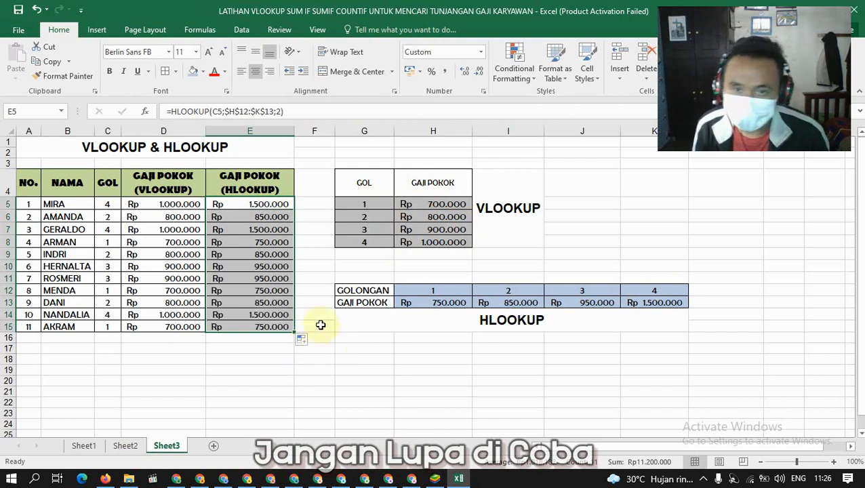
key("ctrl+z")
key("ctrl+z")
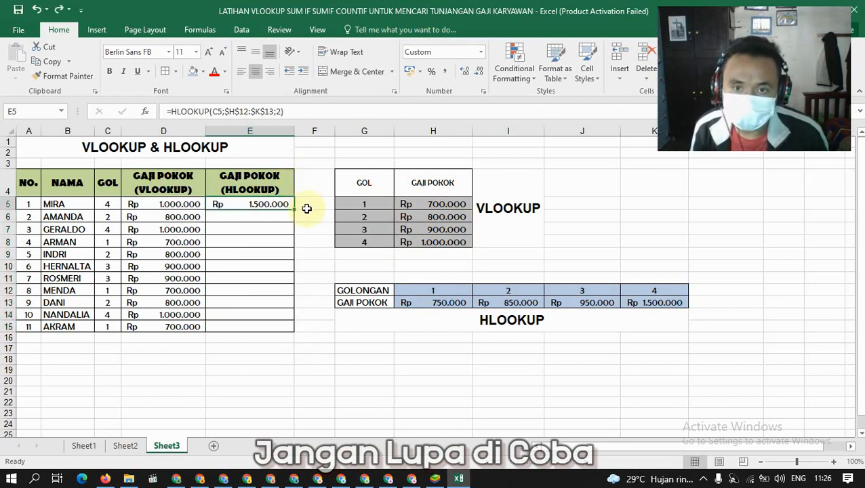
Enter =HLOOKUP(C5;$H$12:$K$13;1) in E5 to try row index 1 instead of 2
left_click(233, 204)
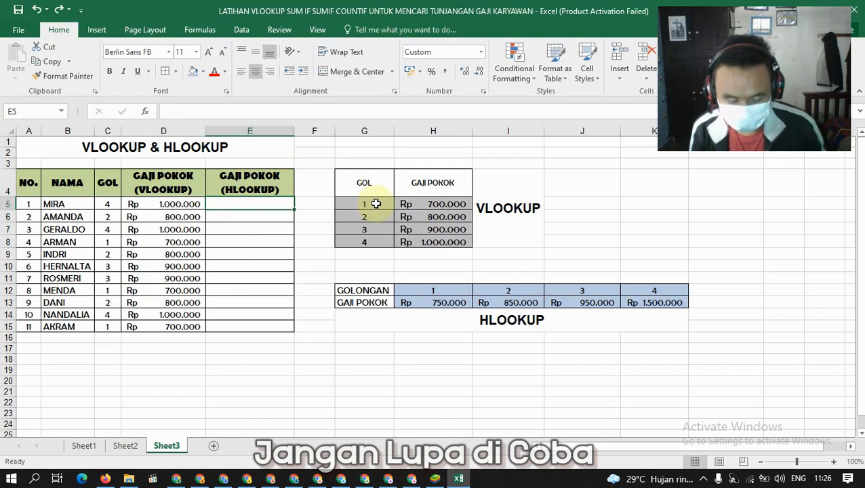
type("=HLOOKUP")
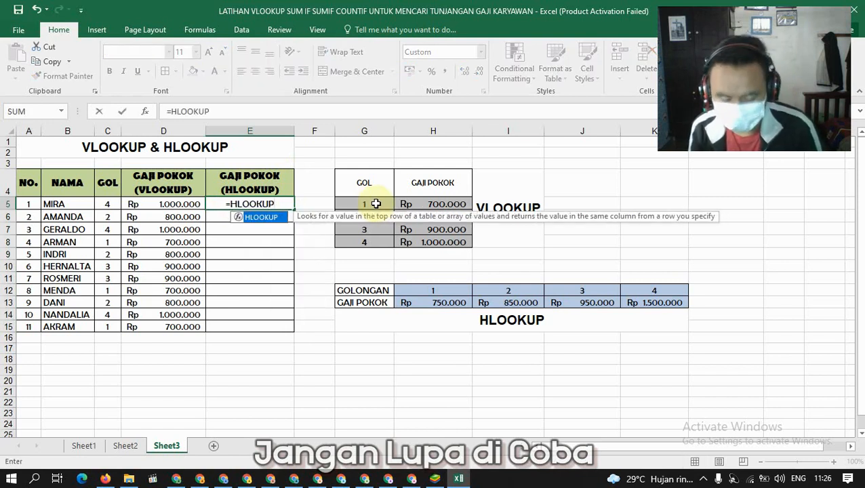
type("(")
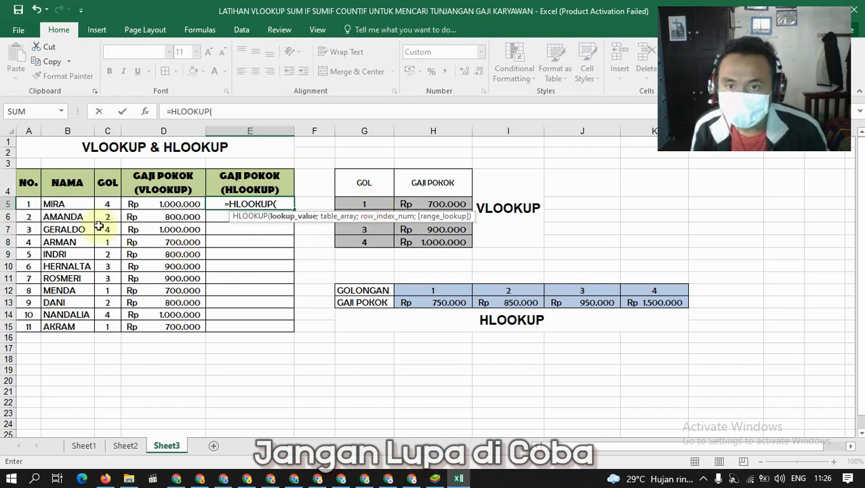
left_click(106, 204)
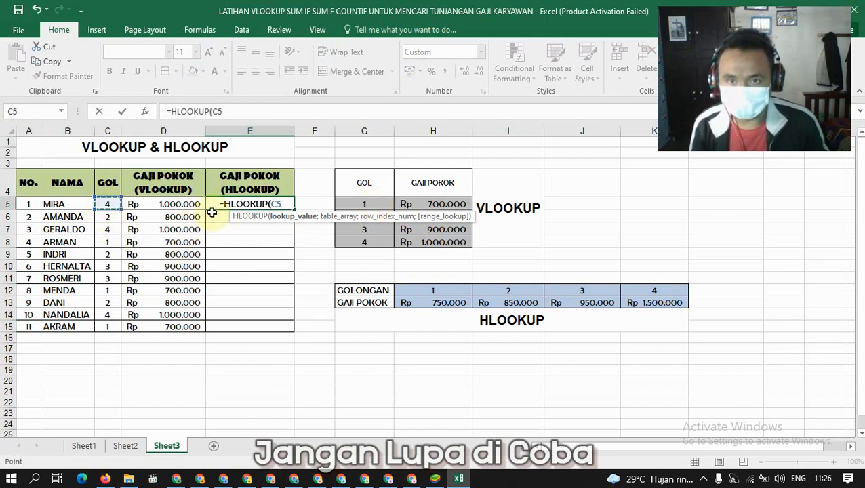
type(";")
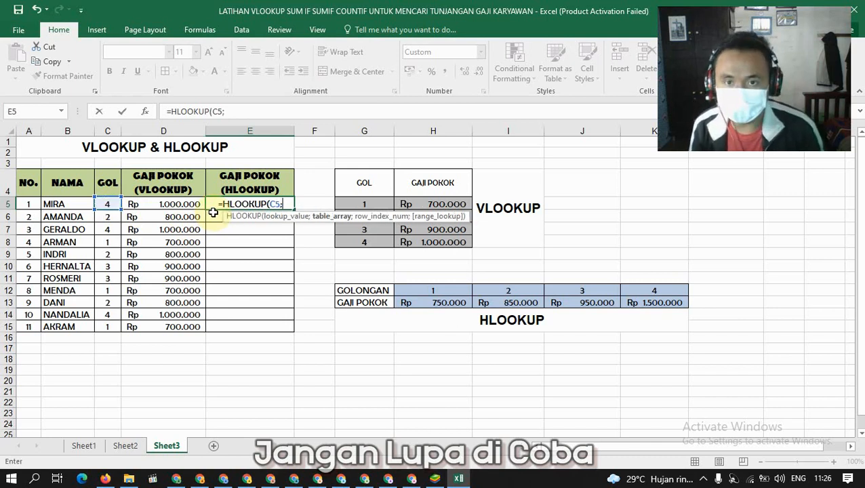
left_click_drag(407, 290, 654, 303)
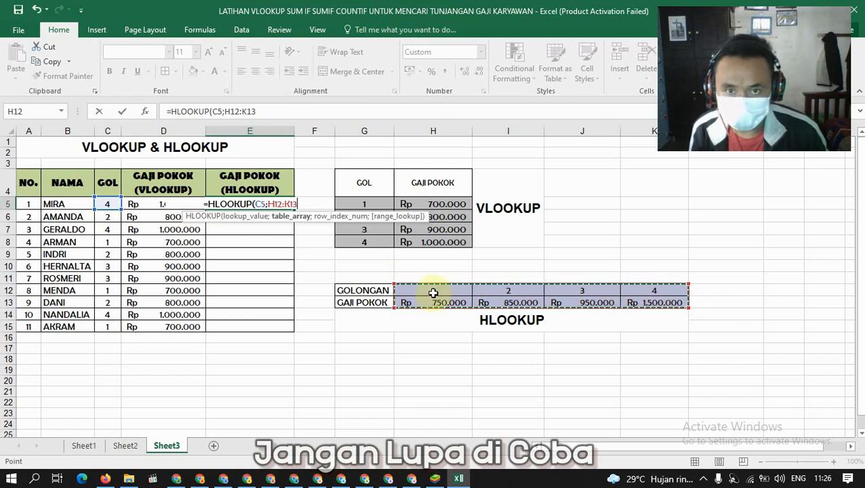
key("F4")
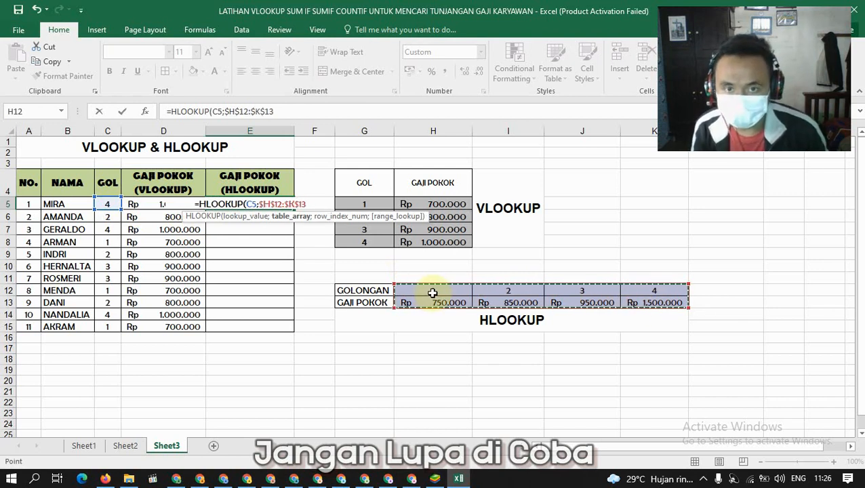
type(";1")
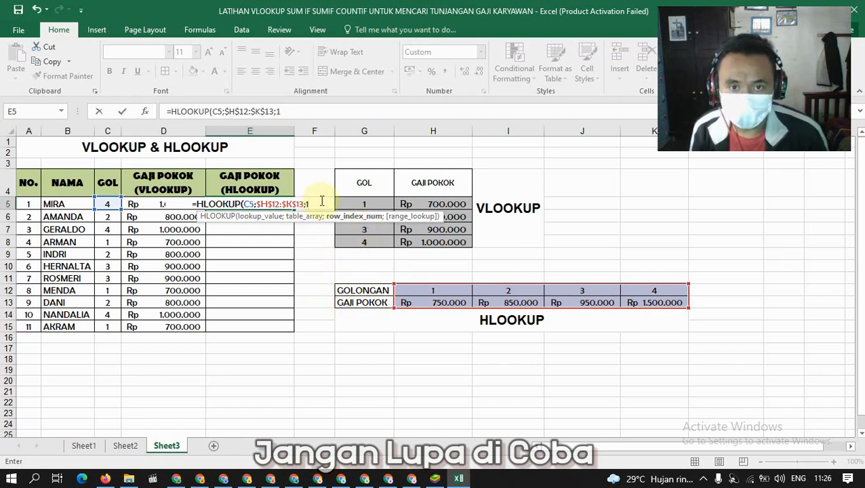
type(")")
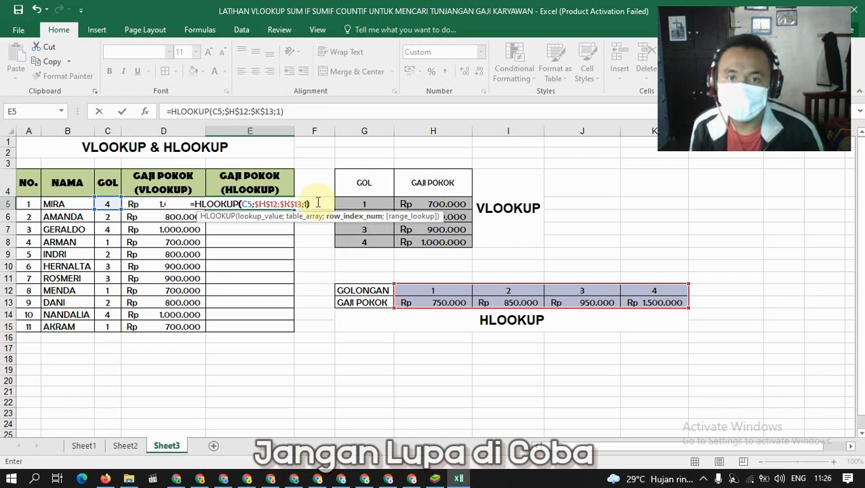
key("Return")
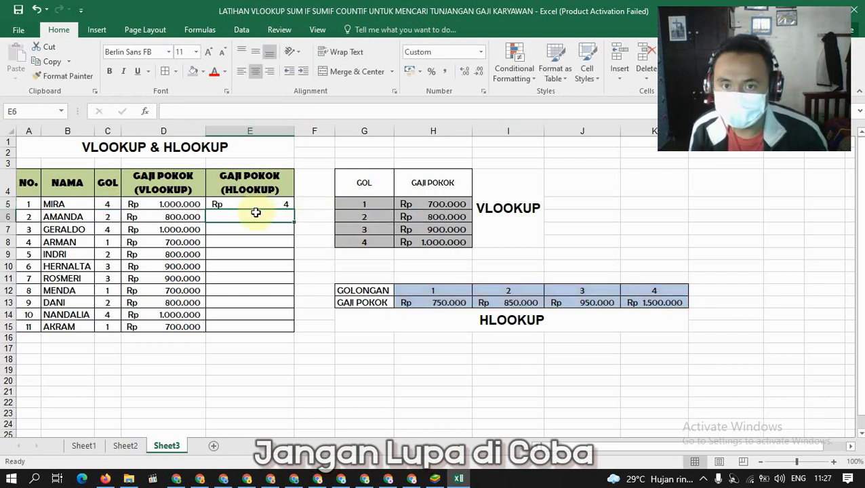
Fill the row-index-1 formula from E5 down to E15, and undo back to the question mark placeholders
left_click(259, 204)
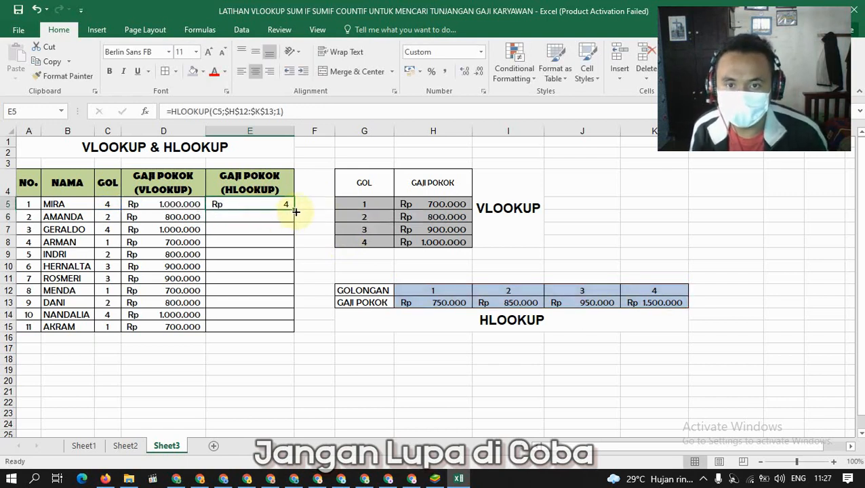
left_click_drag(296, 213, 299, 330)
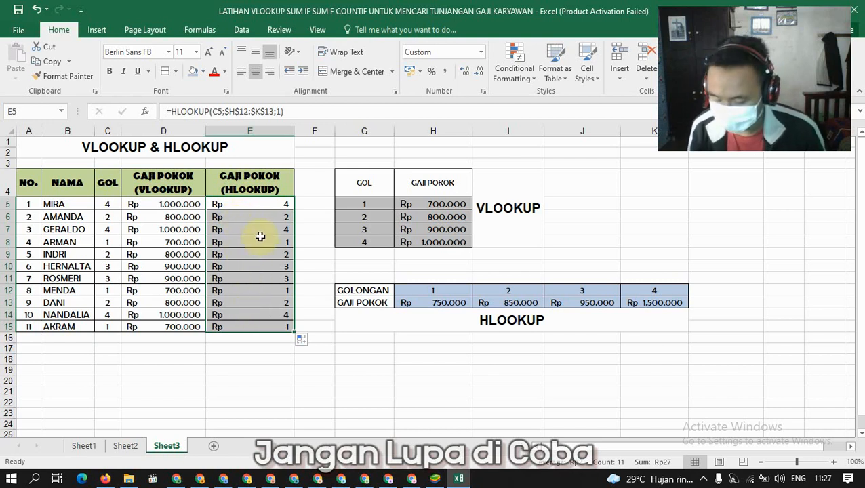
key("ctrl+z")
key("ctrl+z")
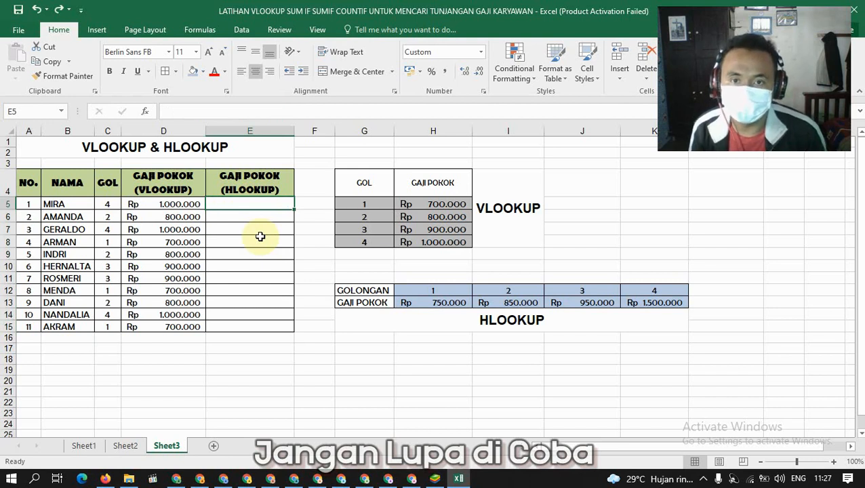
key("ctrl+y")
key("ctrl+y")
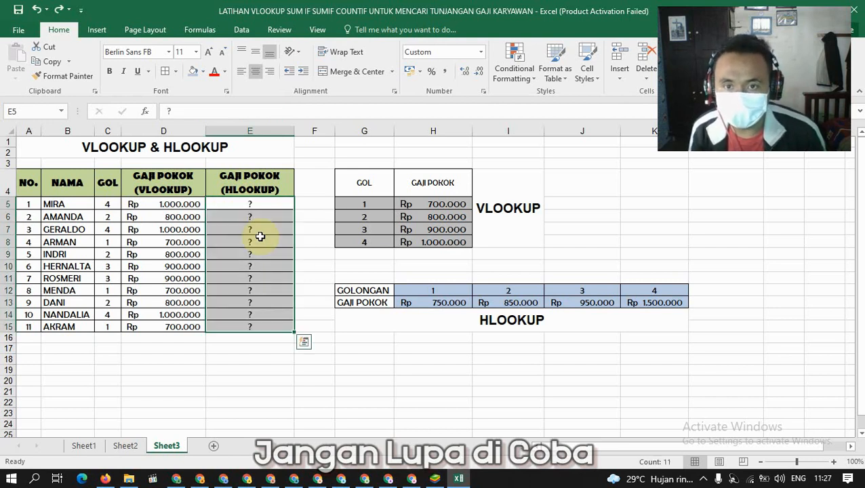
Clear the restored question mark placeholders from E5:E15
left_click(229, 204)
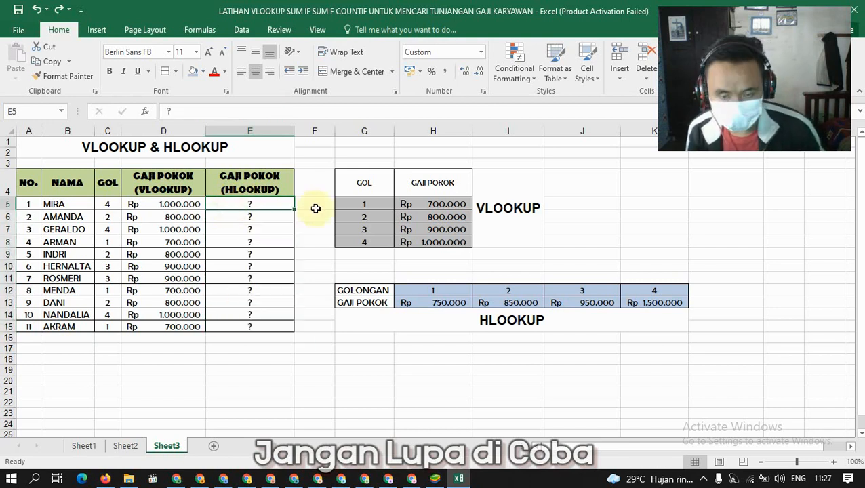
left_click(266, 328, "shift")
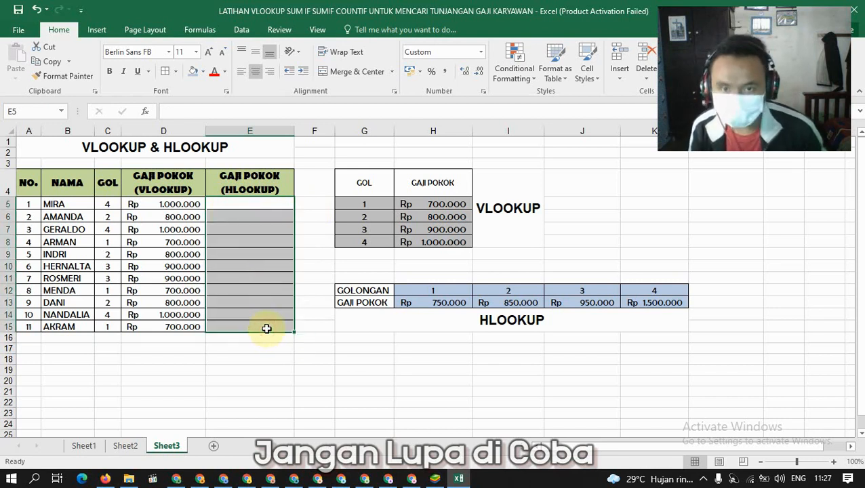
key("Delete")
Enter =HLOOKUP(C5;$H$12:$K$13;2) in E5, with the table range made absolute
left_click(245, 207)
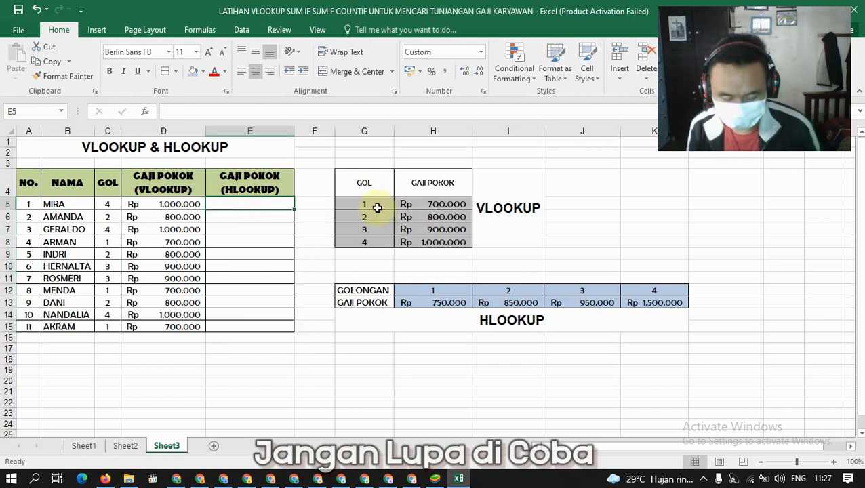
type("=")
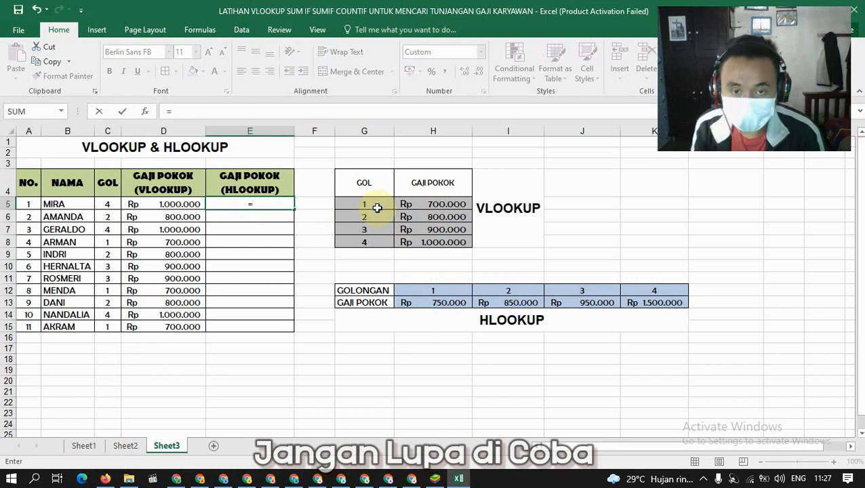
type("HLOOKU")
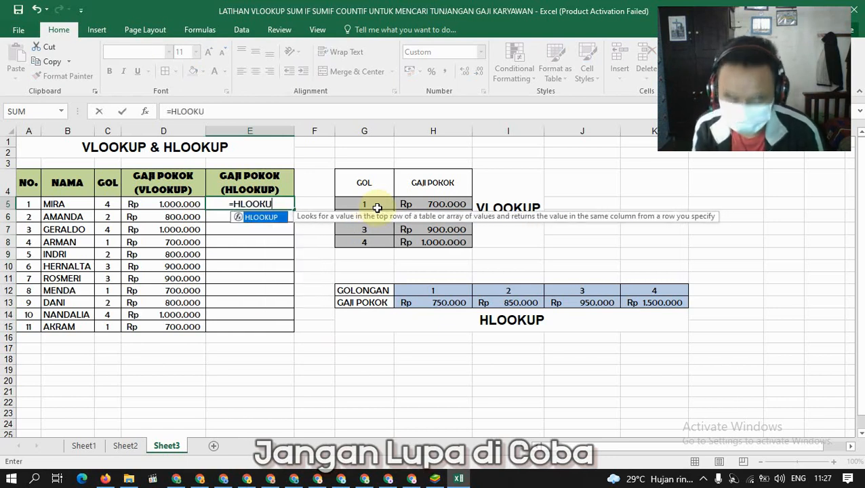
type("P(")
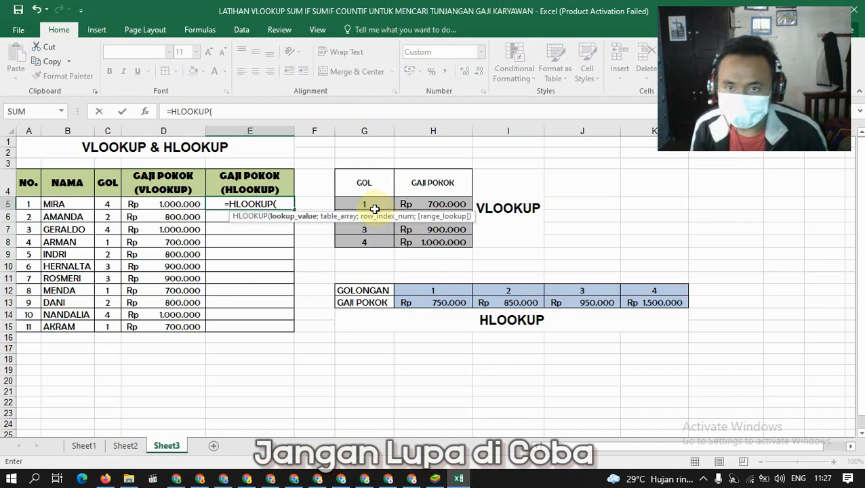
left_click(110, 205)
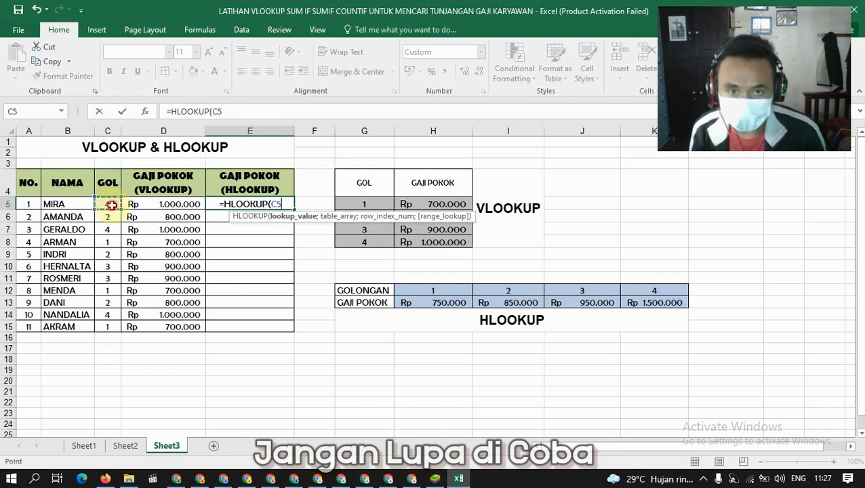
type(";")
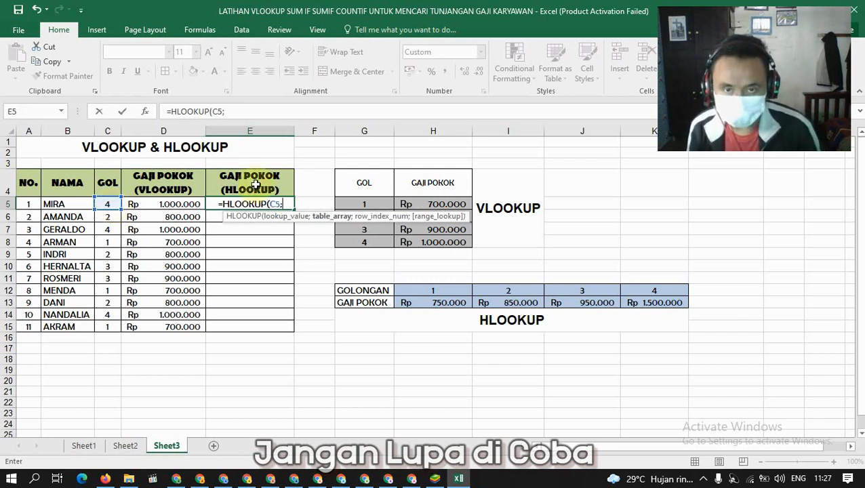
left_click_drag(448, 294, 640, 299)
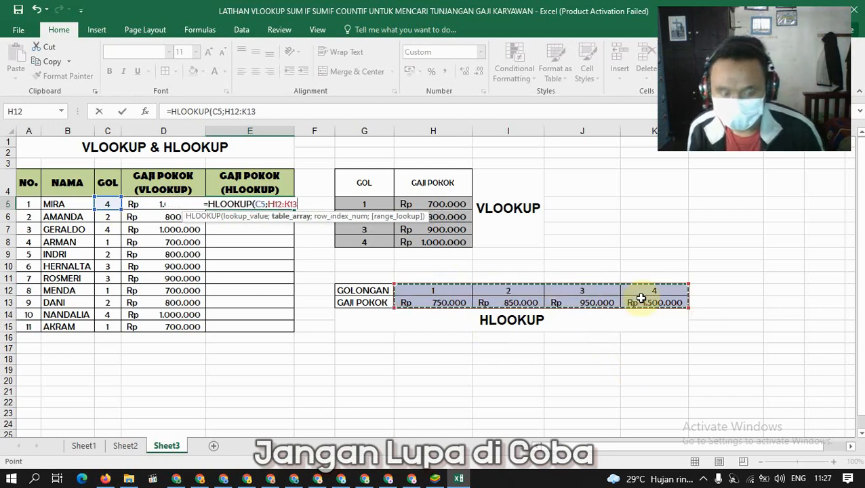
key("F4")
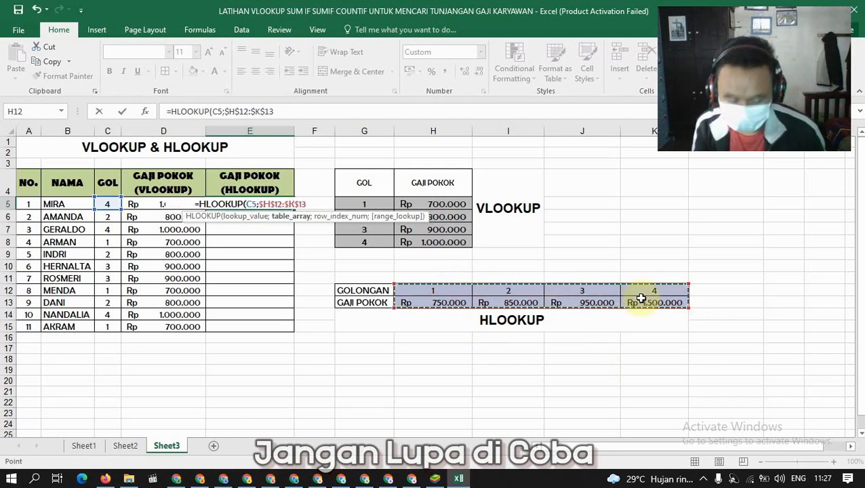
type(";")
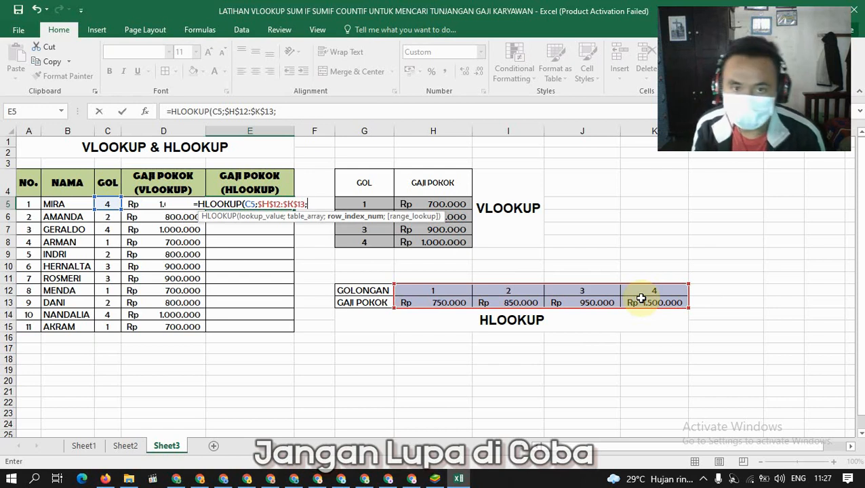
type("2")
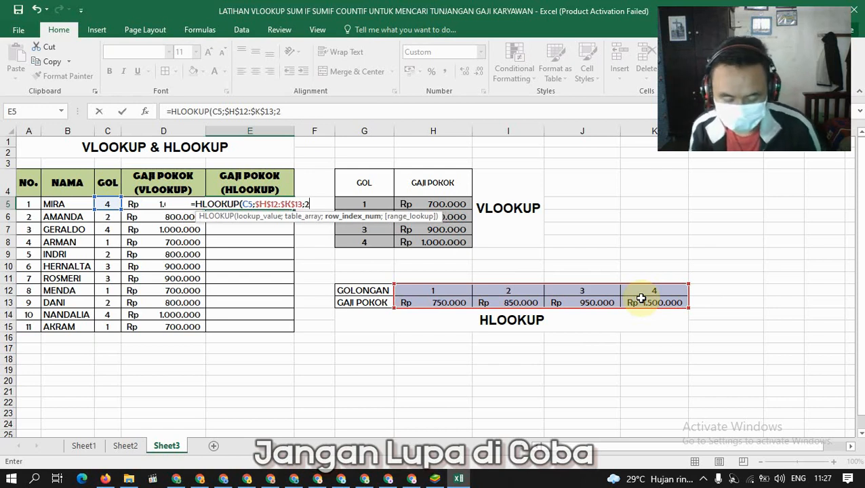
type(")")
key("Return")
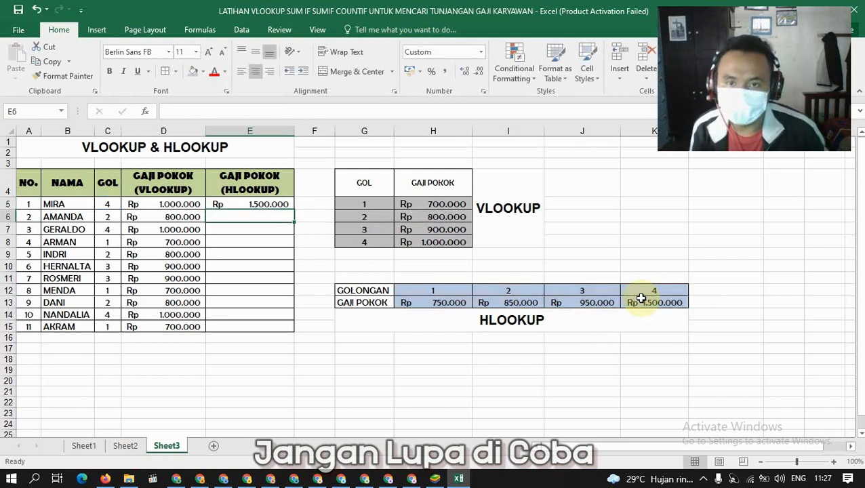
Fill the HLOOKUP formula from E5 down to E15 for the remaining employees
left_click(249, 203)
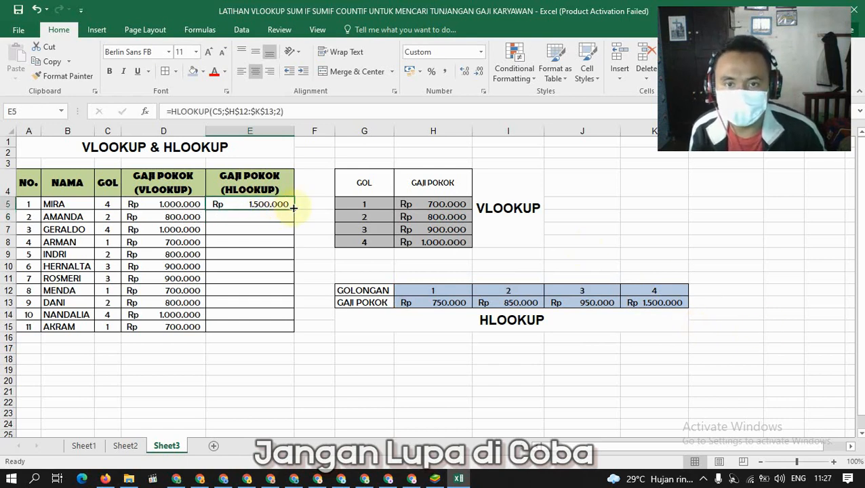
double_click(294, 209)
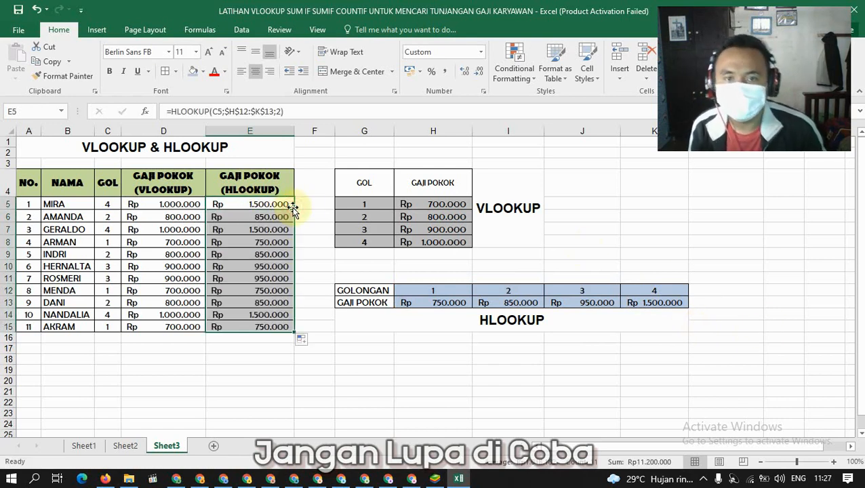
left_click(306, 203)
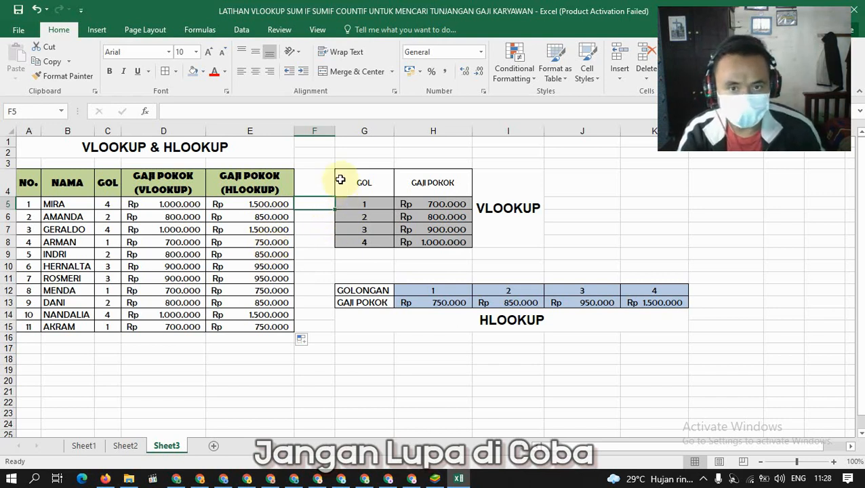
Review the VLOOKUP reference table, the HLOOKUP reference table and the employee salary table in A4:E15
left_click_drag(344, 182, 453, 234)
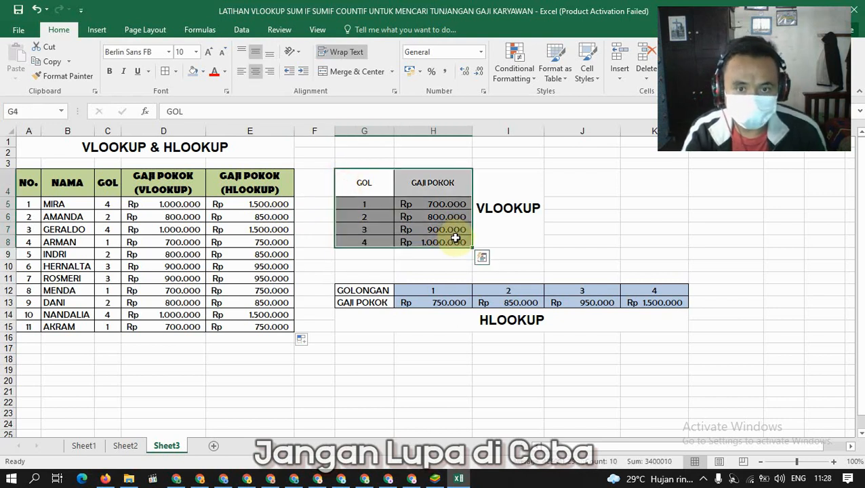
left_click(519, 212)
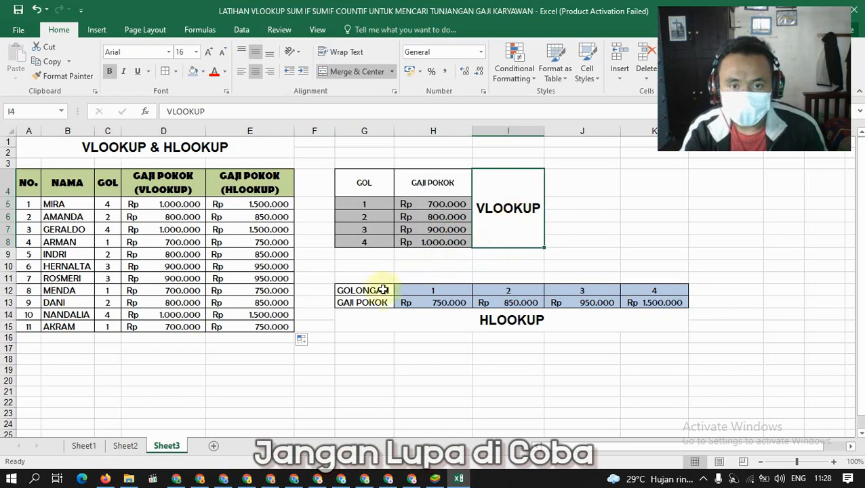
left_click_drag(360, 289, 506, 321)
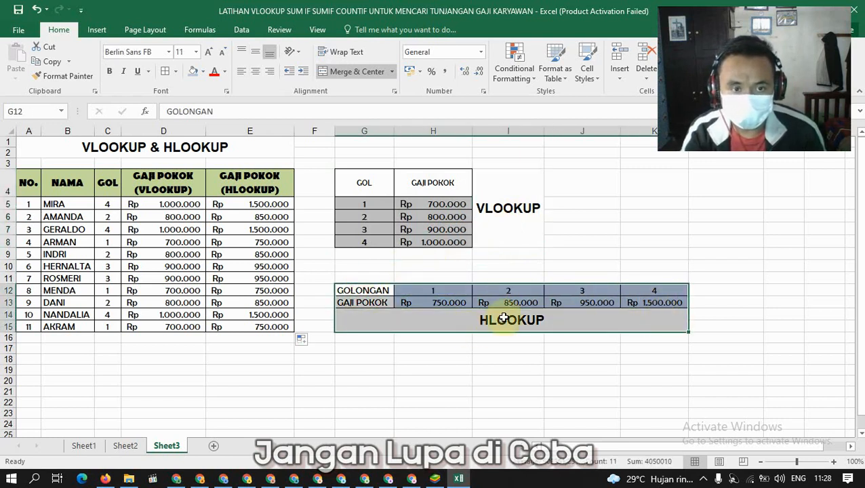
left_click(435, 370)
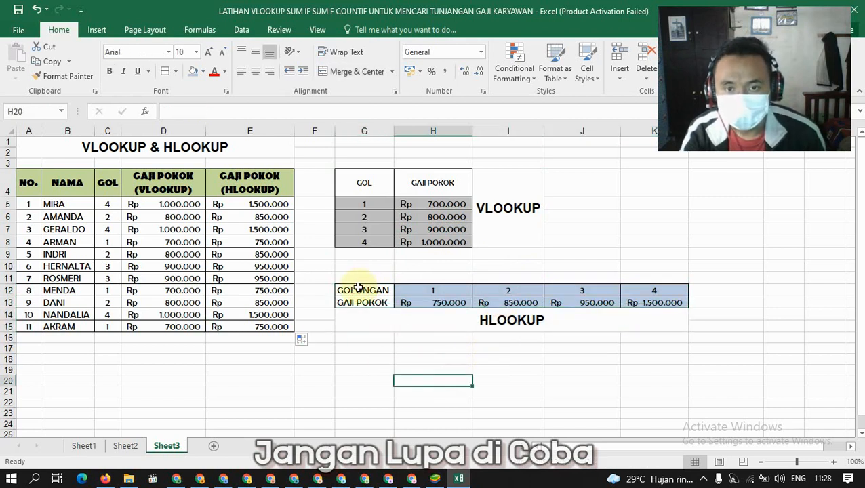
left_click_drag(360, 290, 638, 305)
left_click(616, 337)
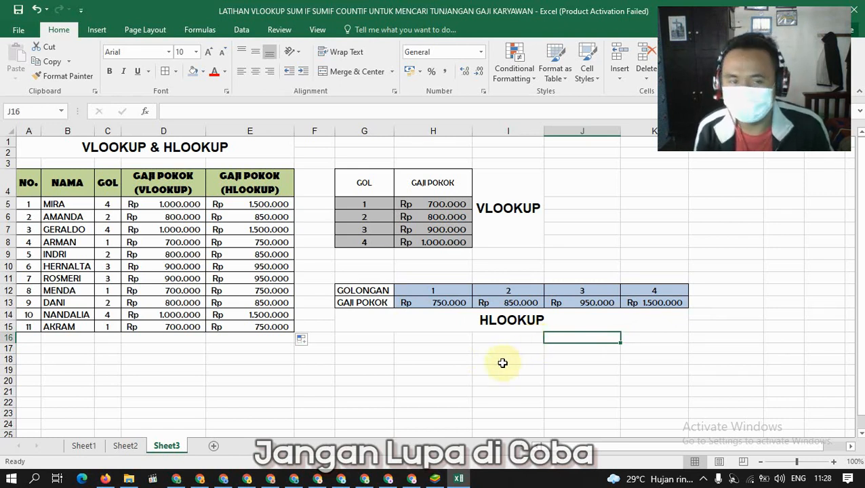
left_click(409, 368)
left_click(248, 382)
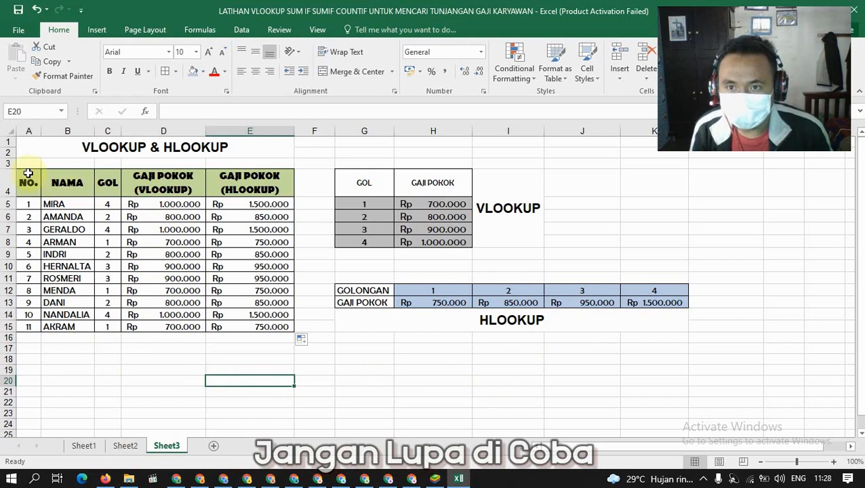
left_click_drag(25, 178, 278, 290)
left_click(82, 145)
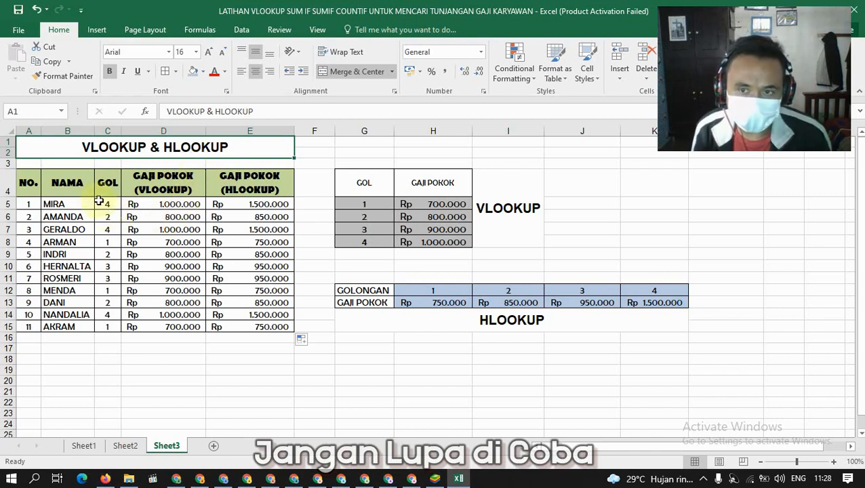
left_click_drag(27, 183, 278, 329)
left_click_drag(352, 181, 501, 241)
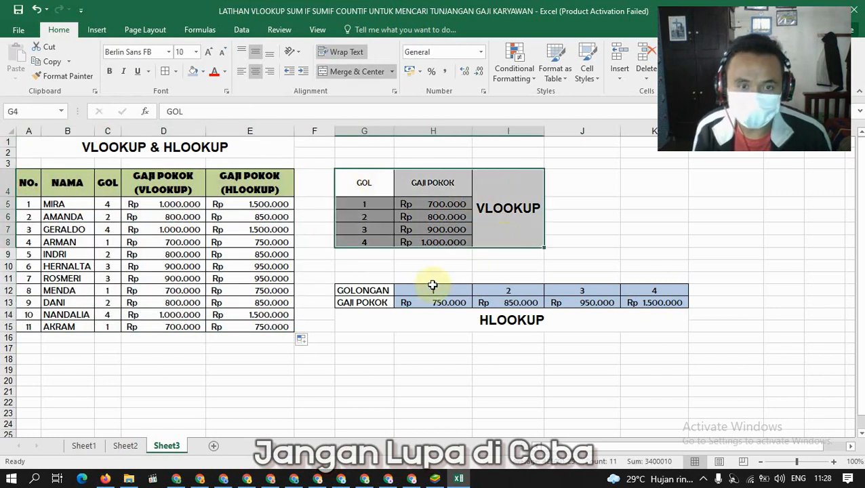
left_click_drag(359, 289, 661, 322)
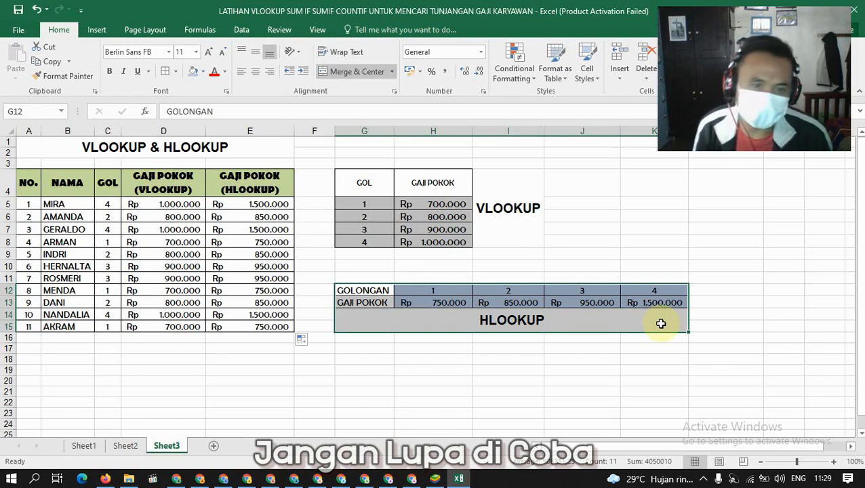
left_click(599, 244)
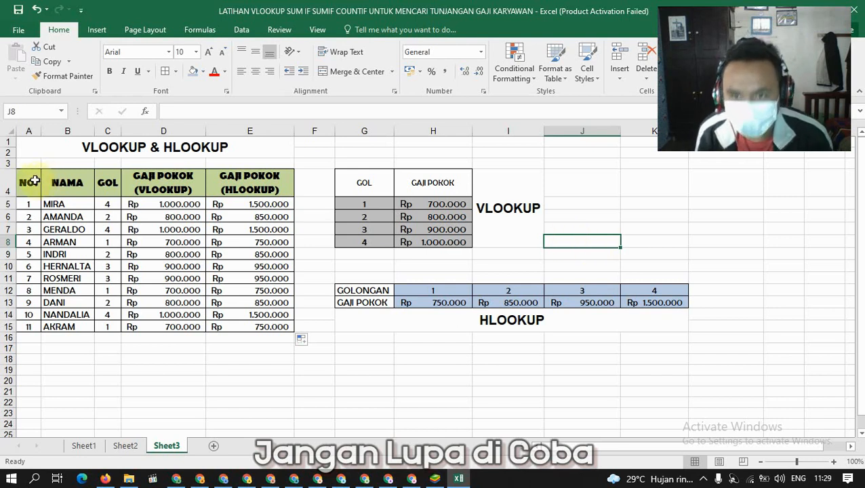
left_click_drag(31, 180, 229, 329)
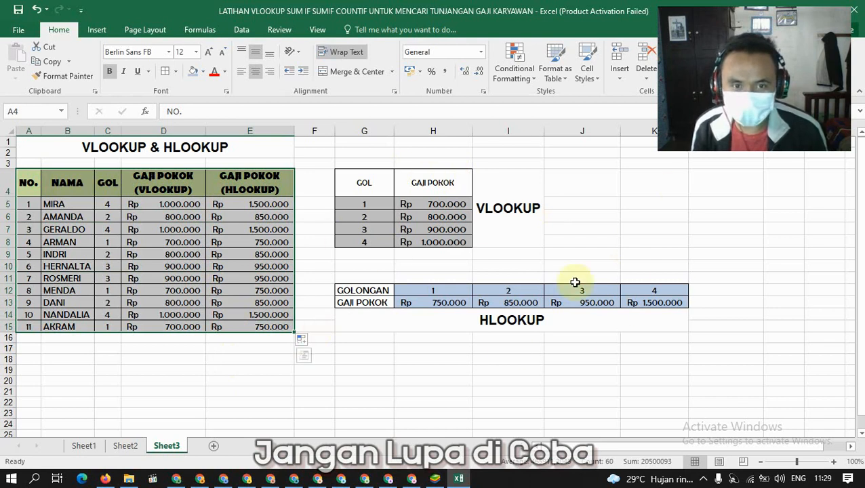
left_click(553, 406)
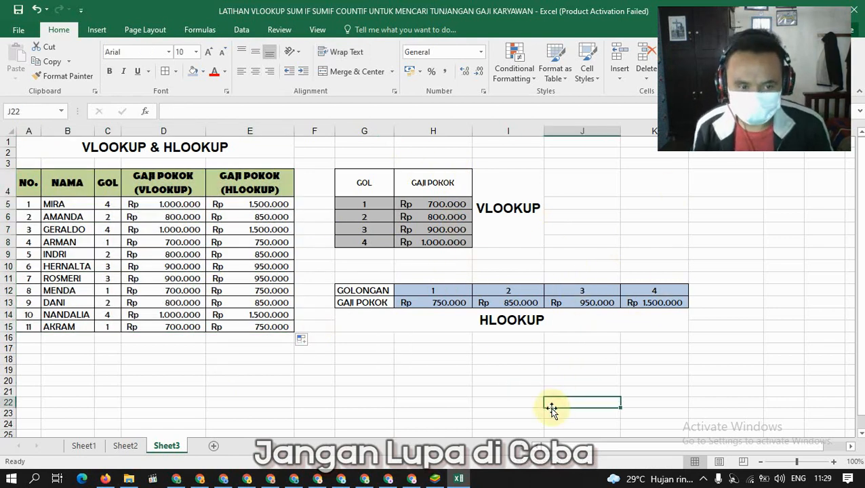
left_click(377, 380)
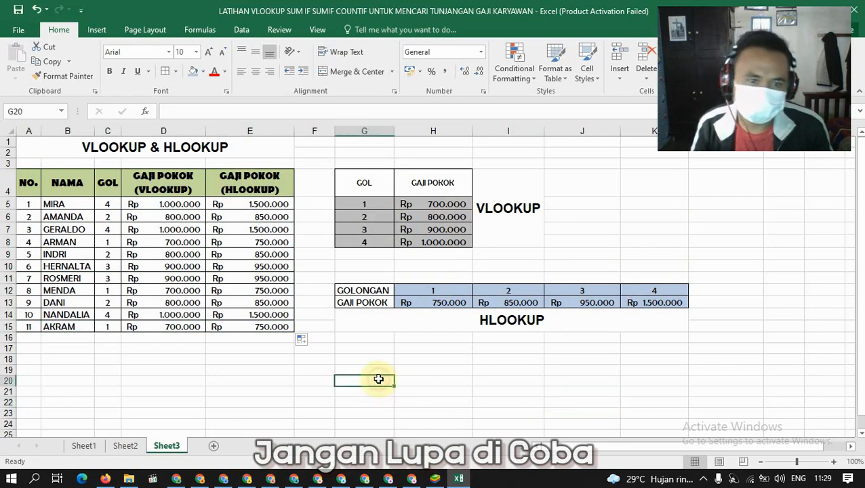
left_click(311, 254)
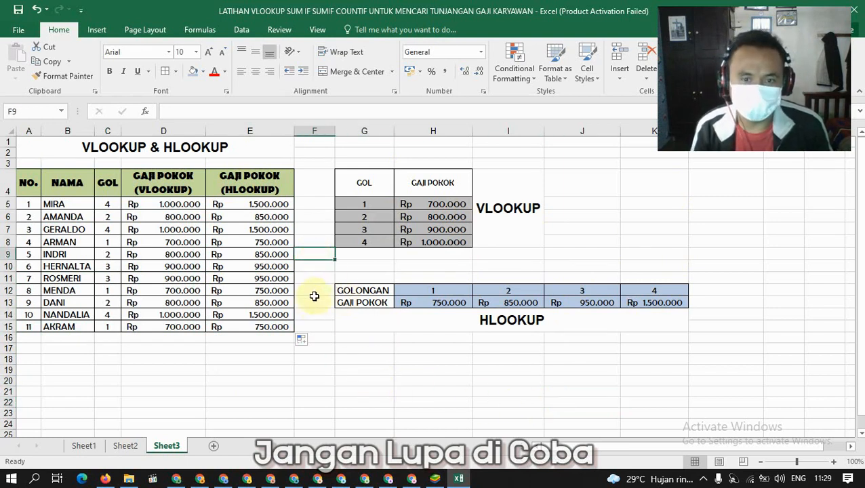
left_click(315, 295)
left_click(350, 277)
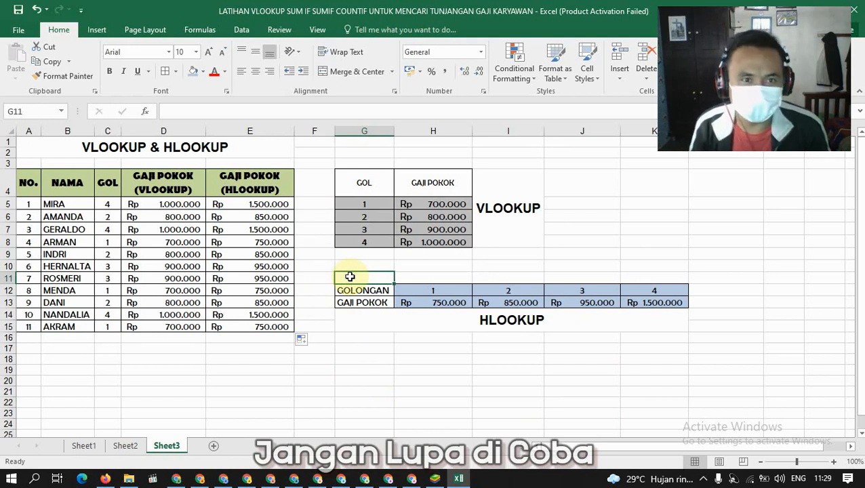
Minimize the workbook window and refresh the desktop
left_click(786, 5)
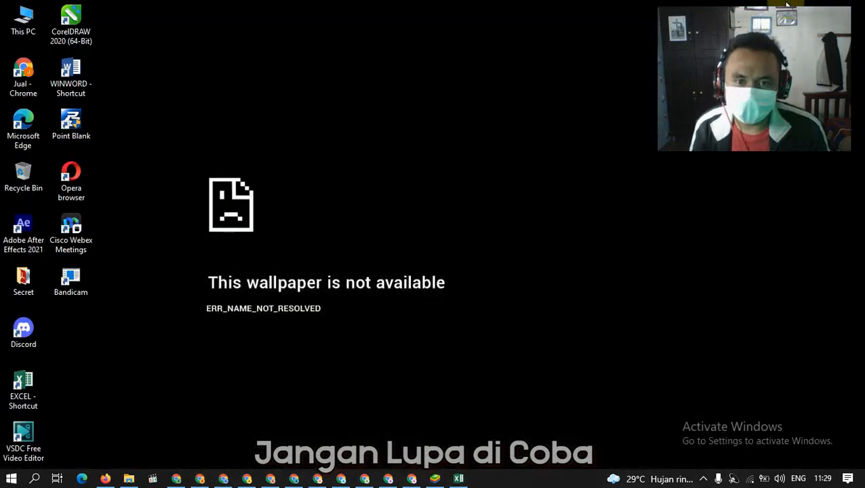
left_click(405, 226)
key("F5")
mouse_move(176, 241)
left_mouse_down()
mouse_move(247, 277)
mouse_move(521, 379)
left_mouse_up()
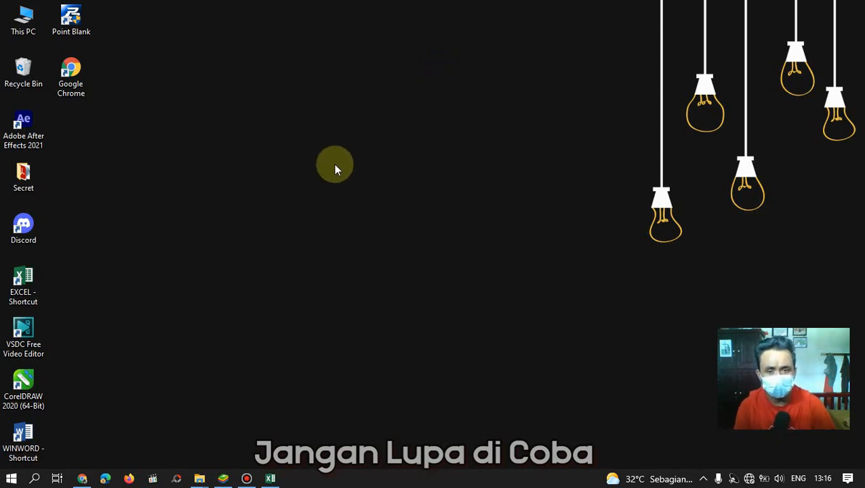
Switch to the Konten 3 workbook in Excel, maximize its window and look over the flight table on the IF RIGHT & LEFT sheet
left_click(274, 478)
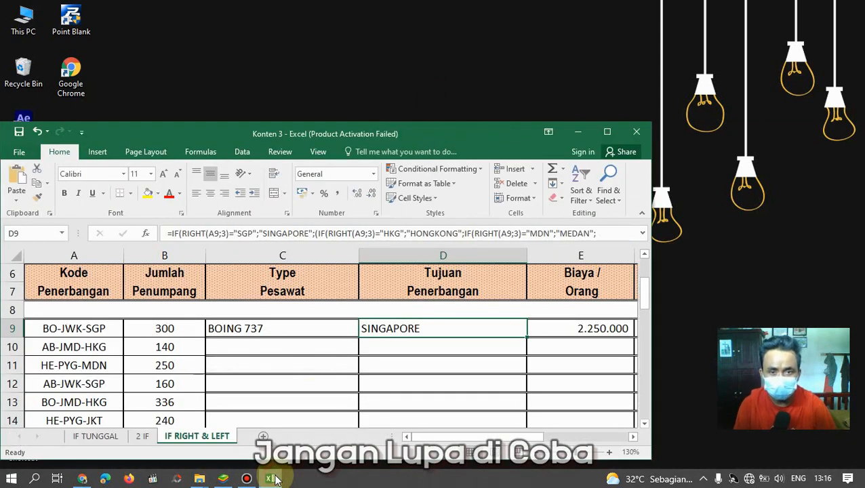
left_click(607, 139)
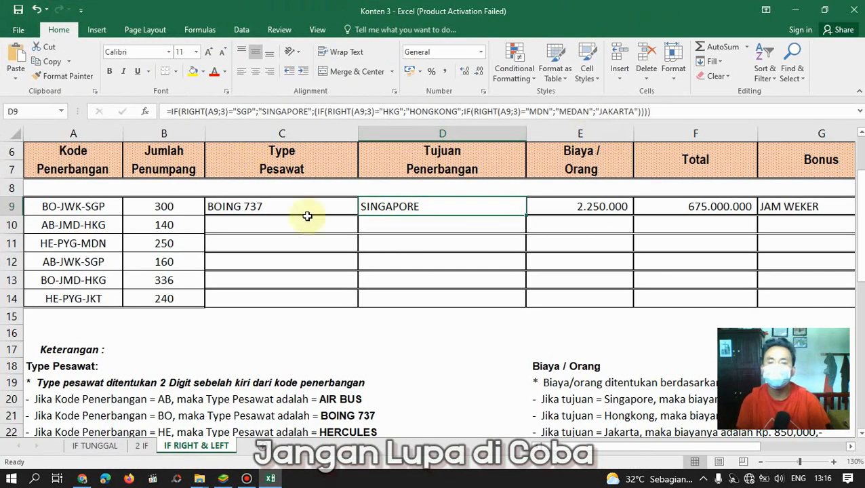
scroll(319, 230, "up", 1)
scroll(327, 243, "down", 2)
scroll(328, 244, "up", 3)
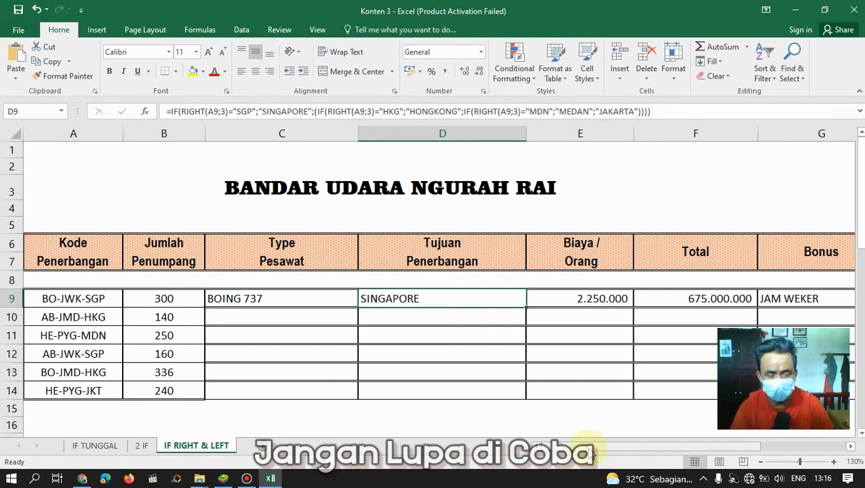
left_click(277, 311)
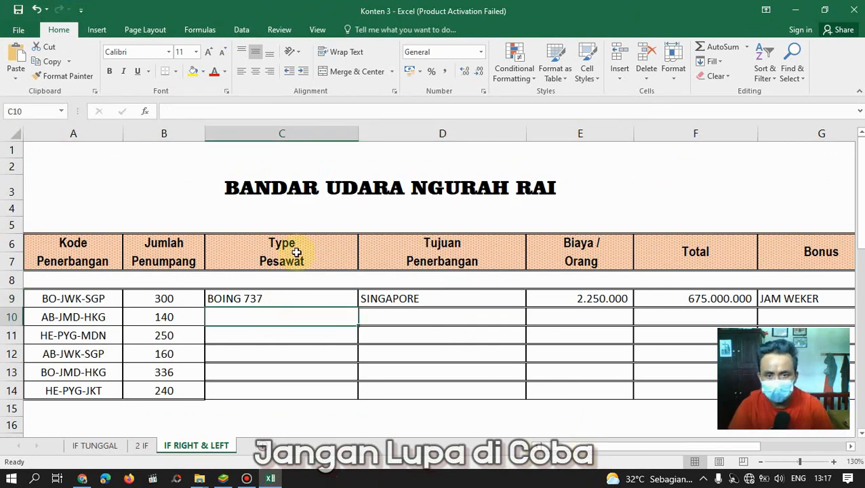
Look over the flight codes in A9:A14, the empty result columns from Type Pesawat to Bonus, and the Keterangan notes
double_click(413, 319)
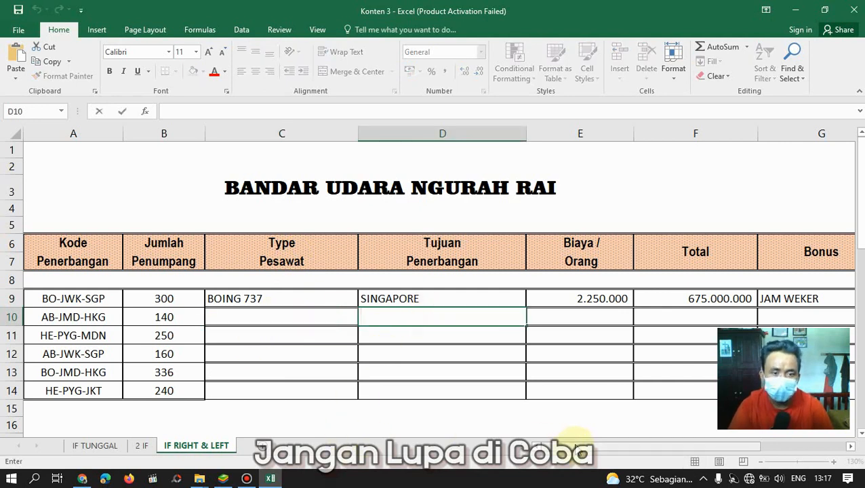
mouse_move(577, 448)
left_mouse_down()
mouse_move(604, 448)
mouse_move(578, 447)
left_mouse_up()
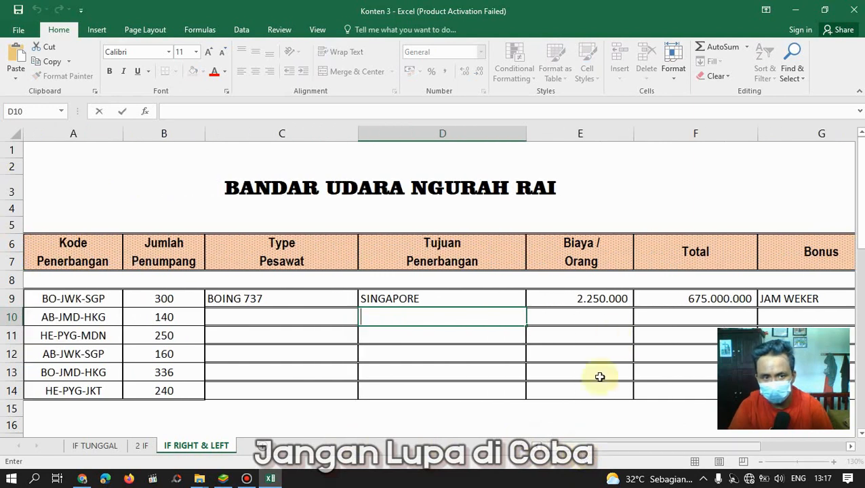
scroll(118, 294, "down", 2)
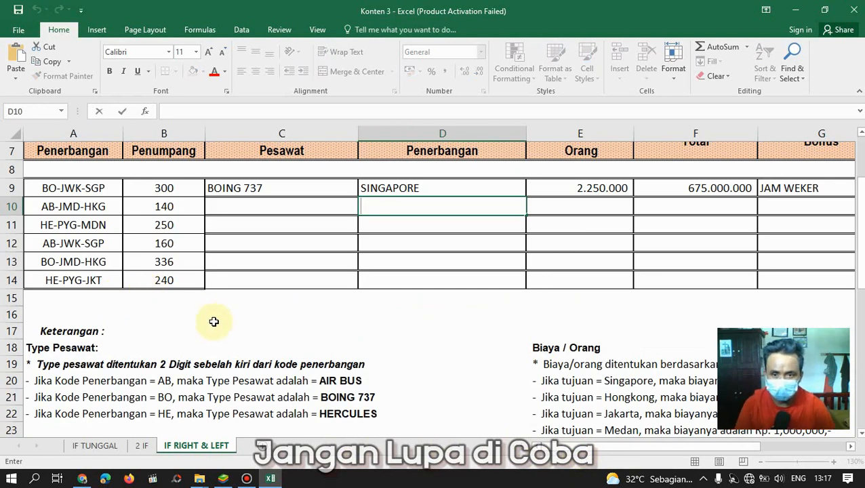
scroll(213, 322, "down", 1)
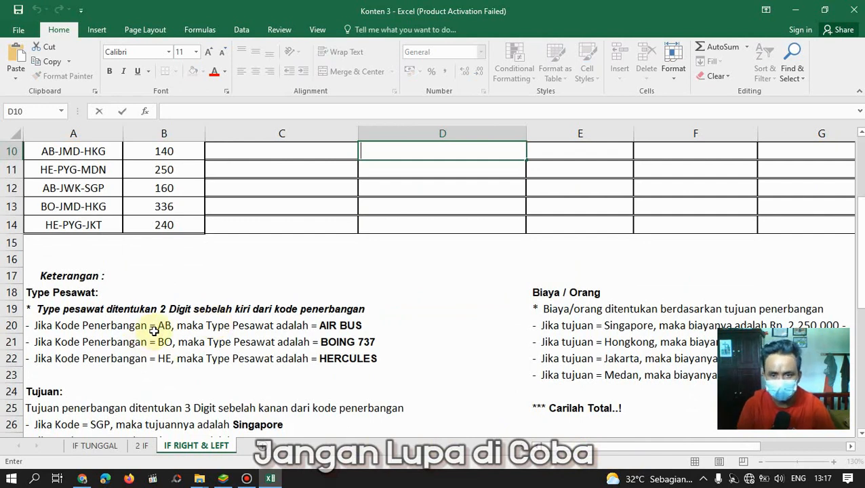
scroll(154, 331, "up", 1)
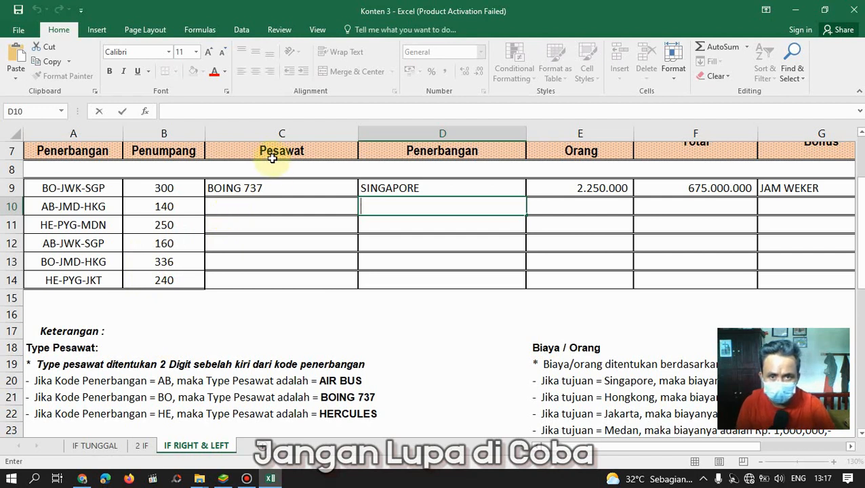
scroll(270, 197, "up", 1)
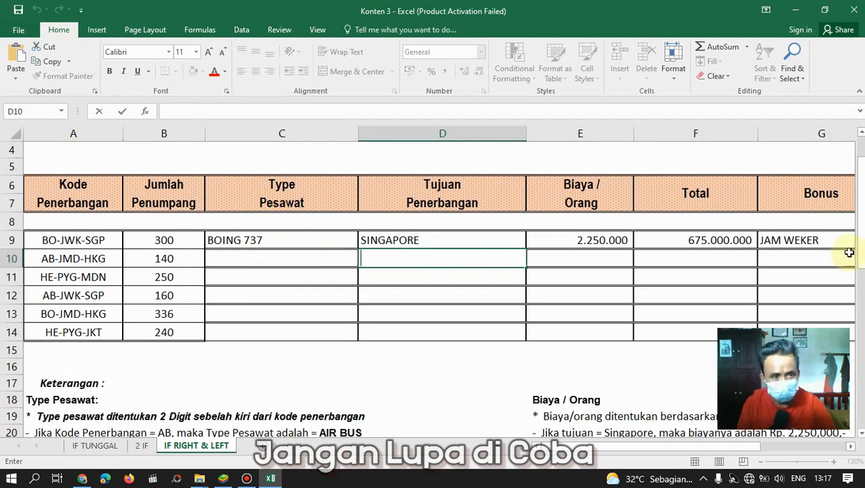
double_click(69, 184)
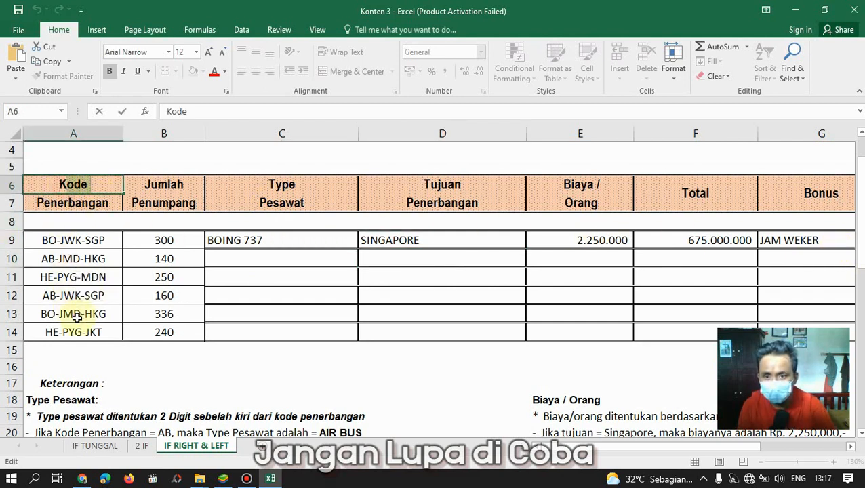
left_click_drag(75, 330, 86, 234)
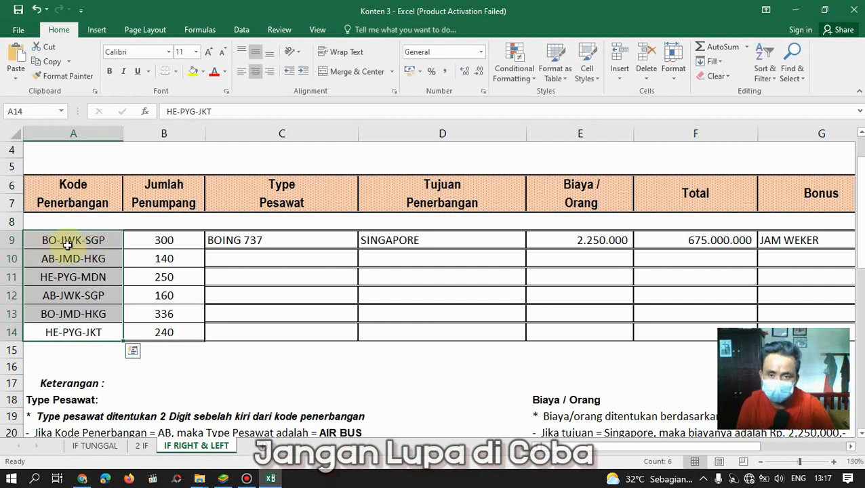
left_click(264, 258)
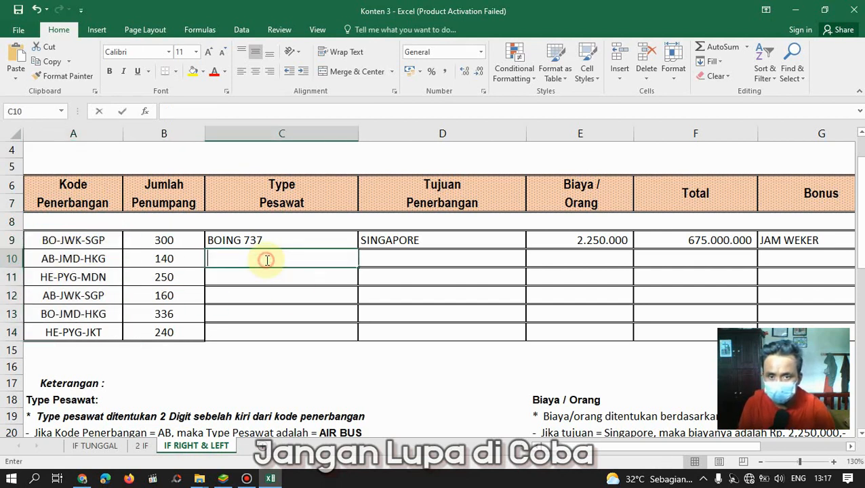
left_click(379, 265)
left_click(768, 271)
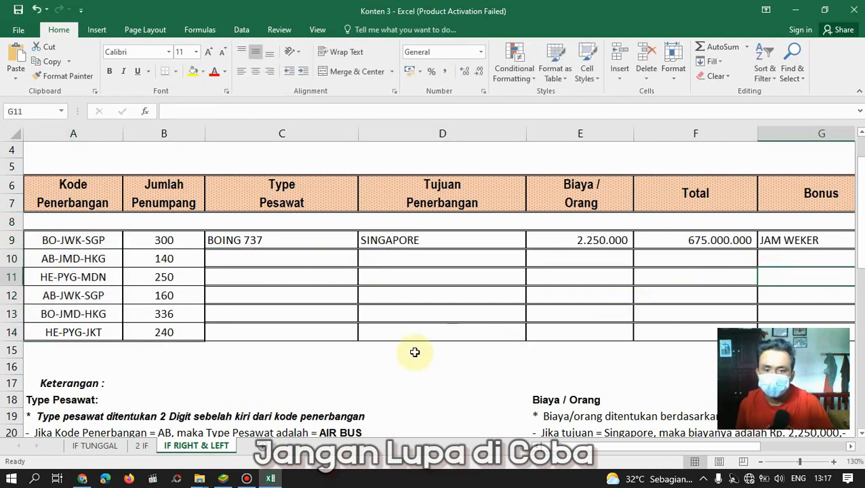
Compare the flight codes in column A with the Type Pesawat and Tujuan rules in the Keterangan notes
scroll(288, 358, "down", 1)
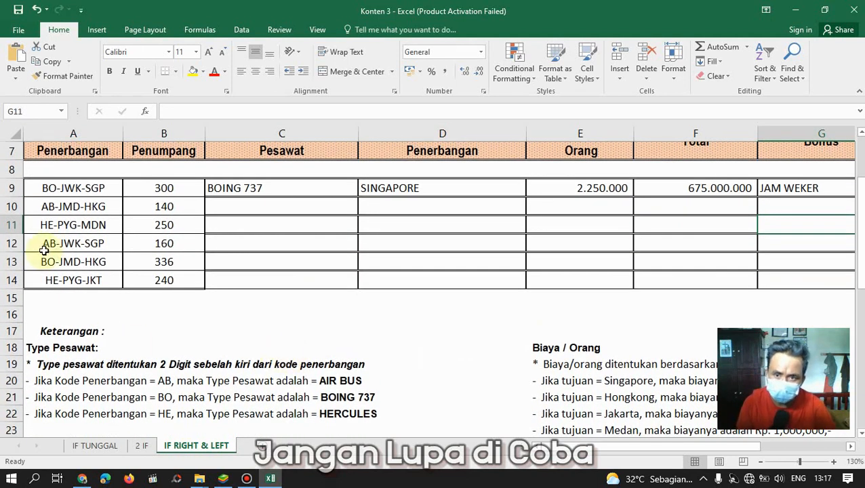
scroll(45, 253, "up", 1)
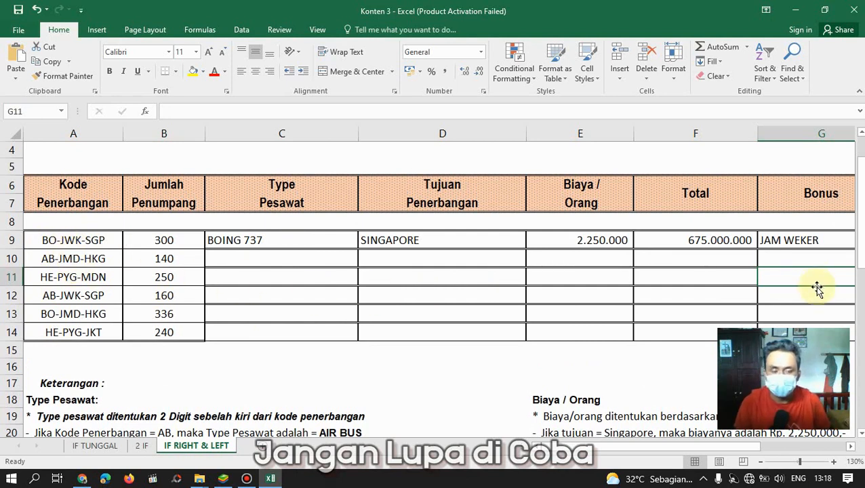
scroll(452, 309, "down", 2)
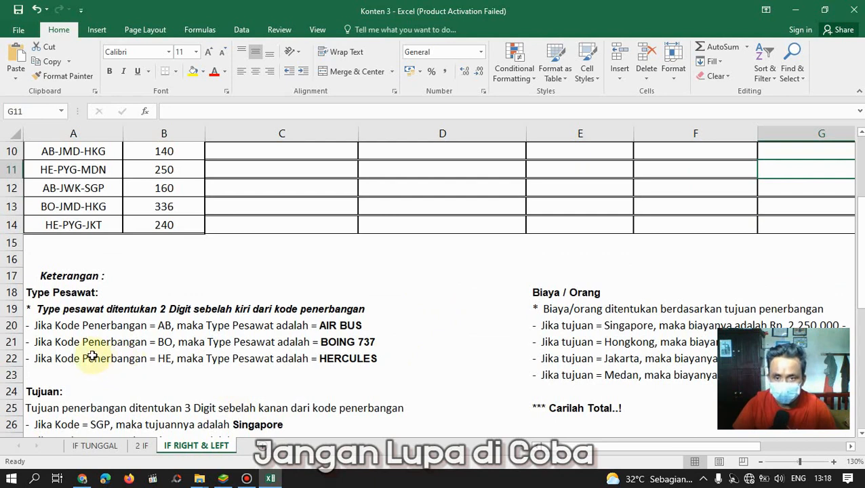
scroll(93, 354, "up", 1)
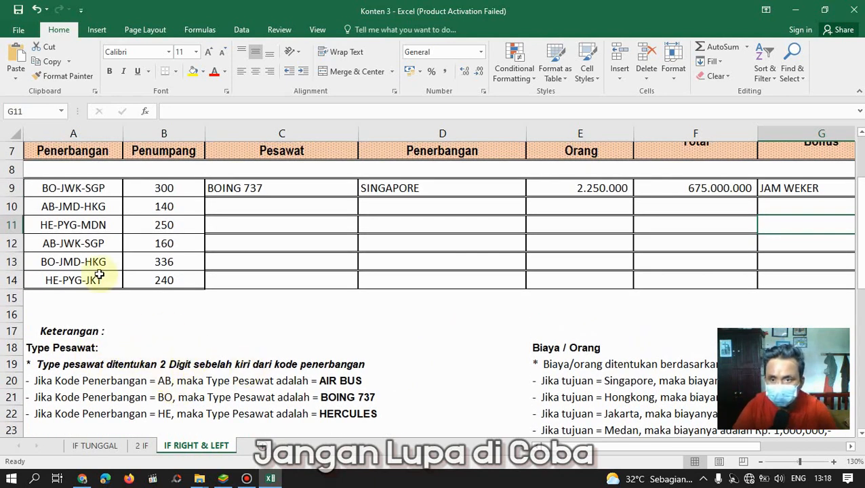
left_click(46, 188)
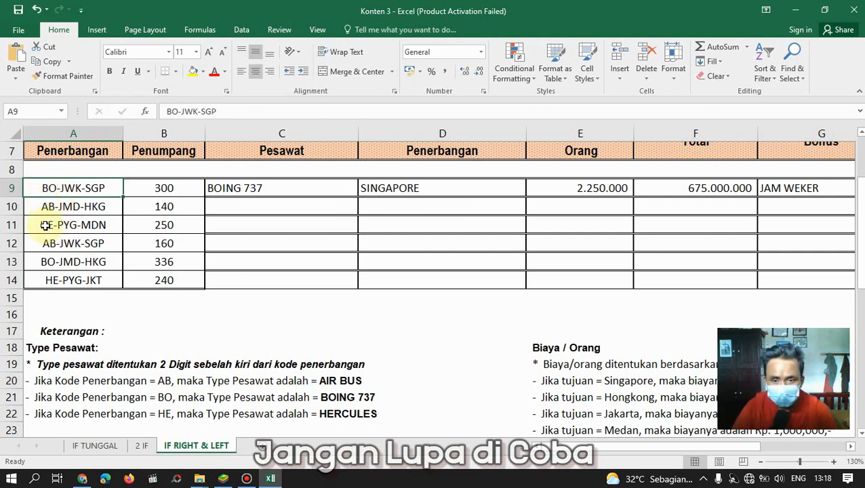
scroll(276, 338, "down", 3)
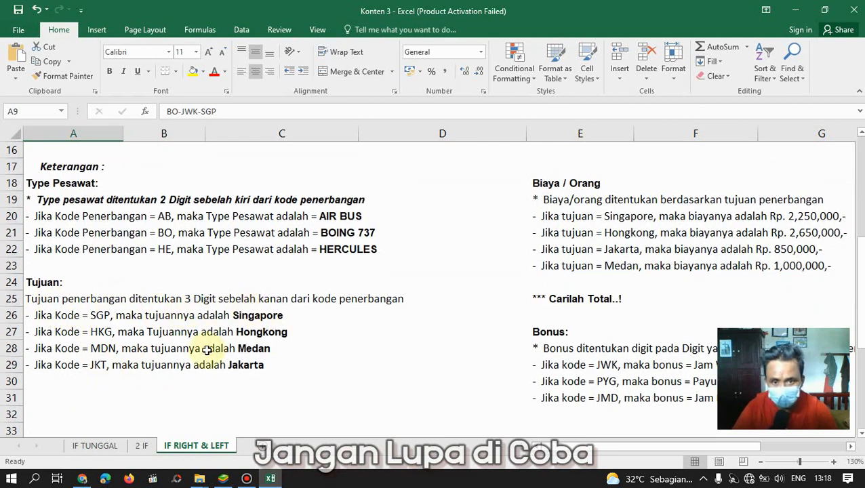
scroll(210, 349, "up", 4)
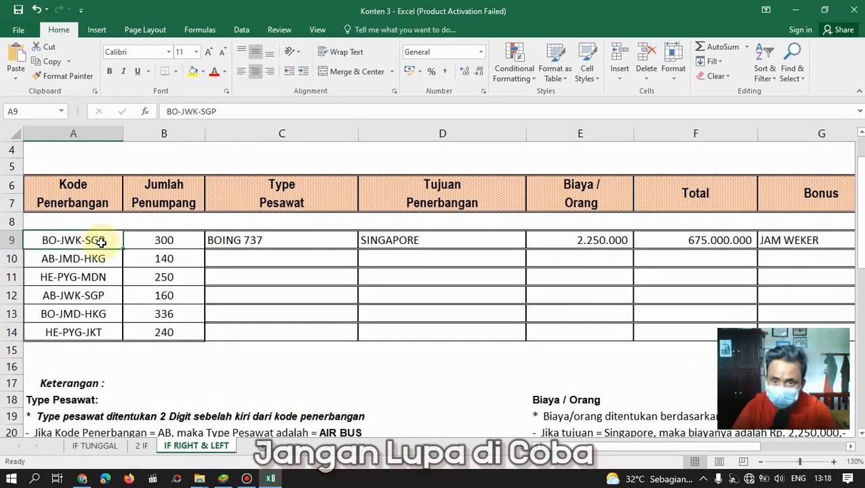
left_click(100, 264)
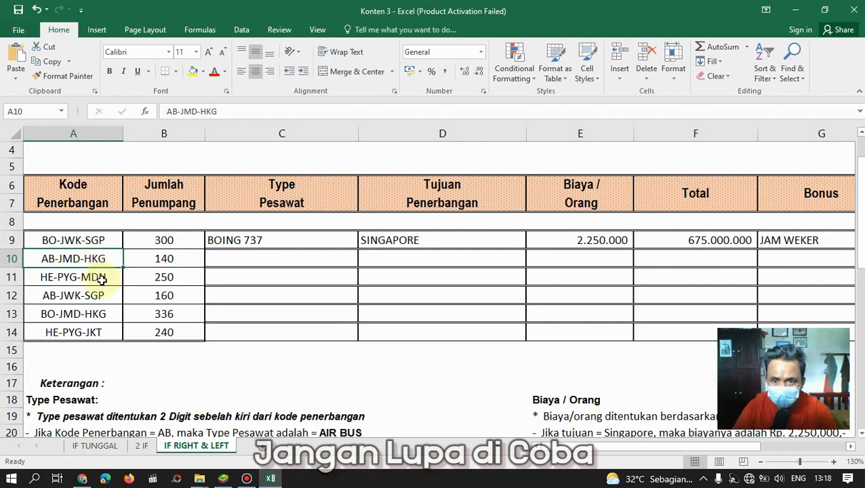
left_click(99, 277)
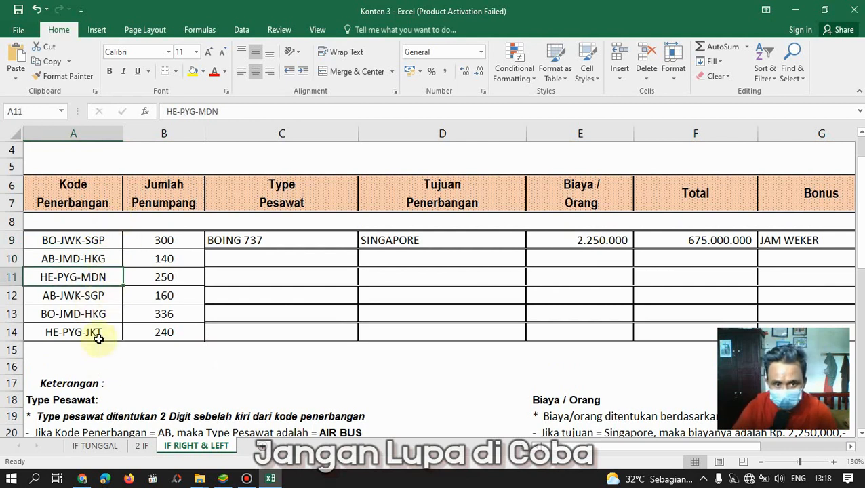
Examine the Bonus and Biaya / Orang rules in the Keterangan notes against the flight table's columns
scroll(301, 360, "down", 3)
scroll(300, 359, "down", 1)
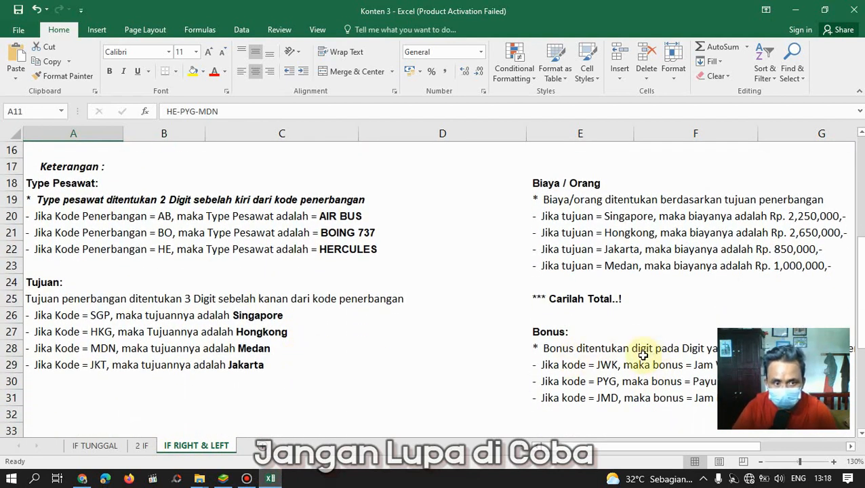
scroll(408, 355, "up", 5)
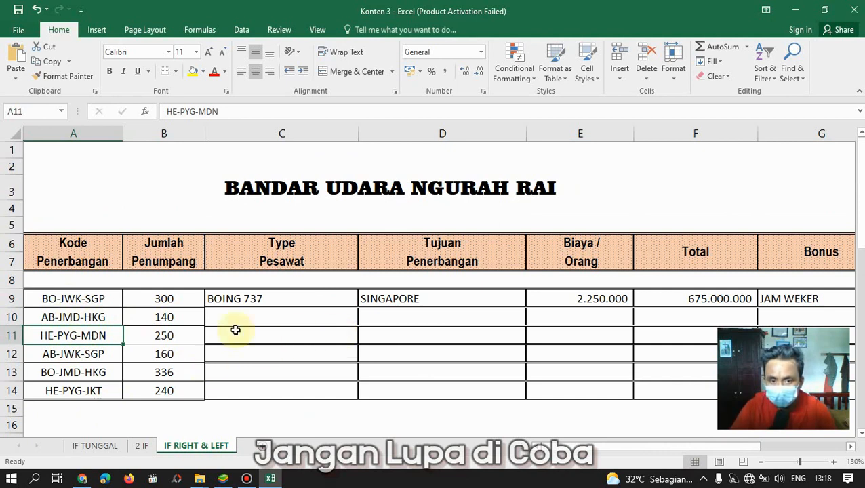
scroll(266, 302, "down", 3)
scroll(266, 303, "up", 1)
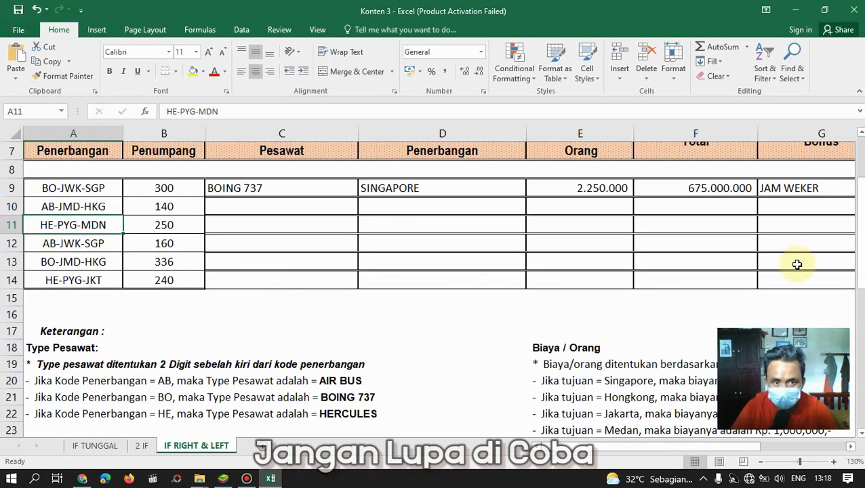
scroll(705, 278, "up", 1)
scroll(572, 286, "down", 2)
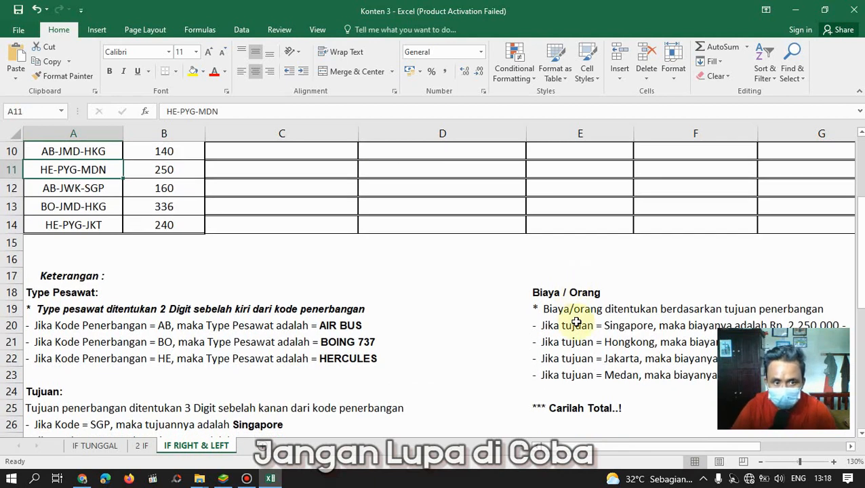
scroll(576, 323, "up", 2)
scroll(380, 255, "down", 2)
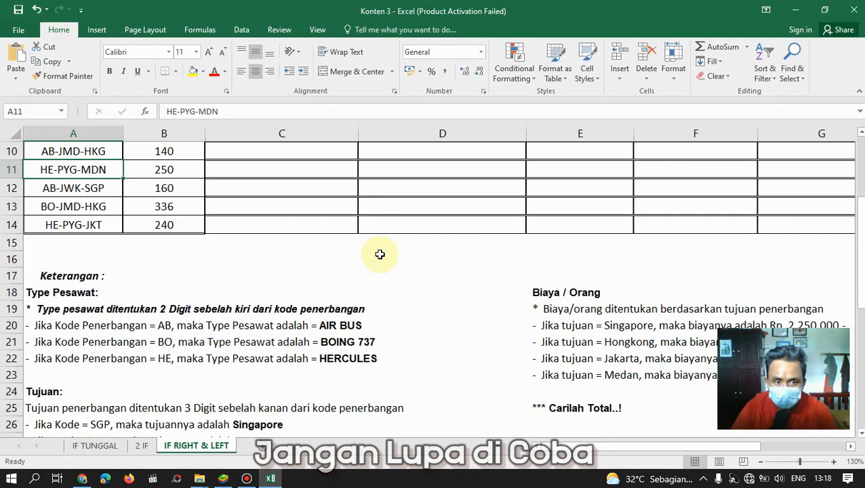
In C10 under Type Pesawat, begin an IF formula testing whether LEFT(A10;2) equals "AB"
scroll(380, 254, "up", 2)
scroll(758, 299, "up", 1)
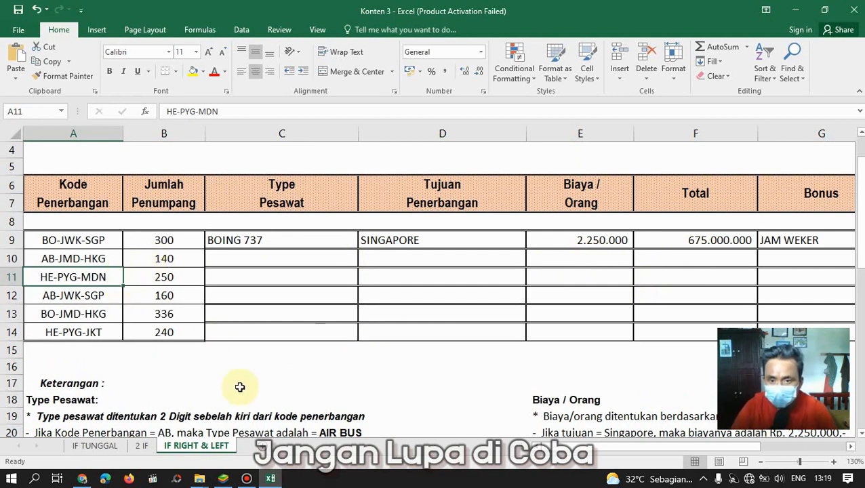
scroll(239, 386, "down", 1)
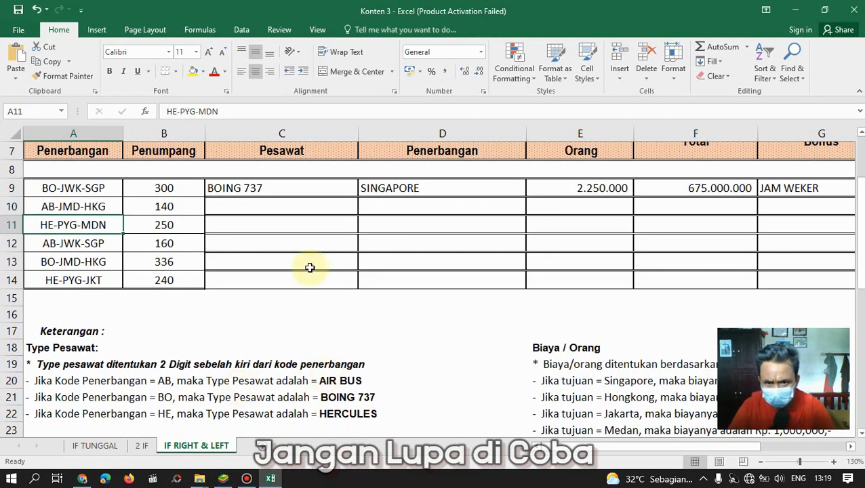
scroll(306, 274, "up", 1)
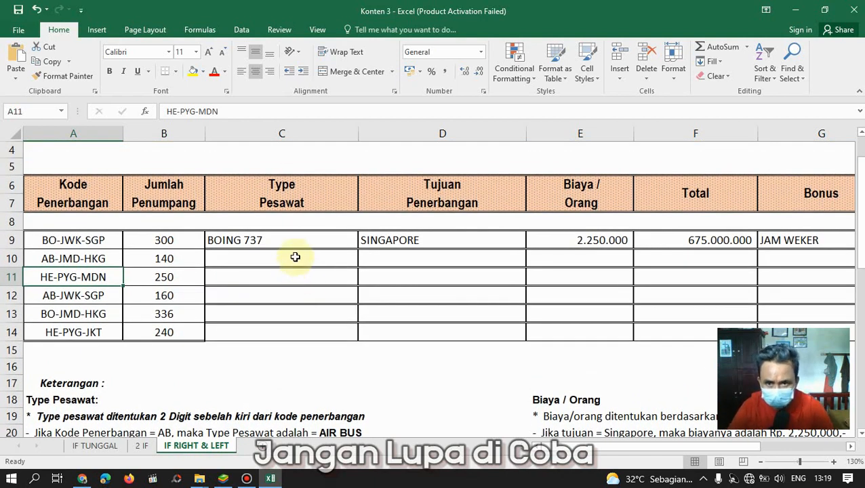
left_click(295, 257)
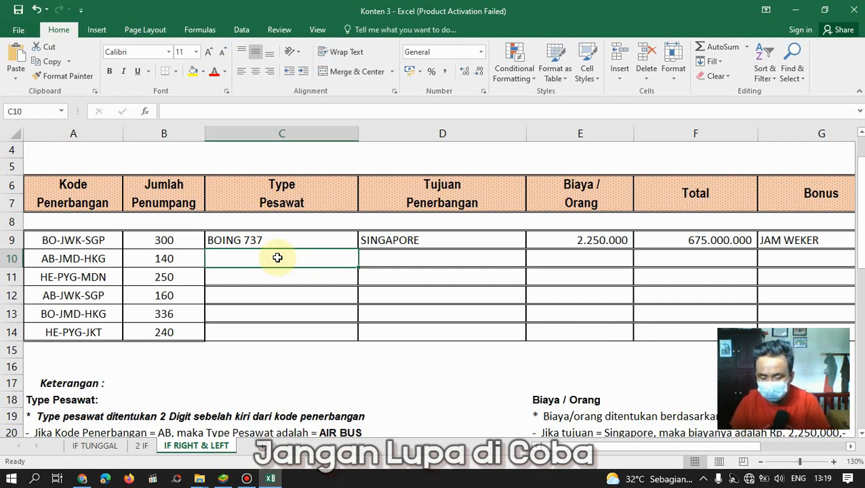
type("=IF")
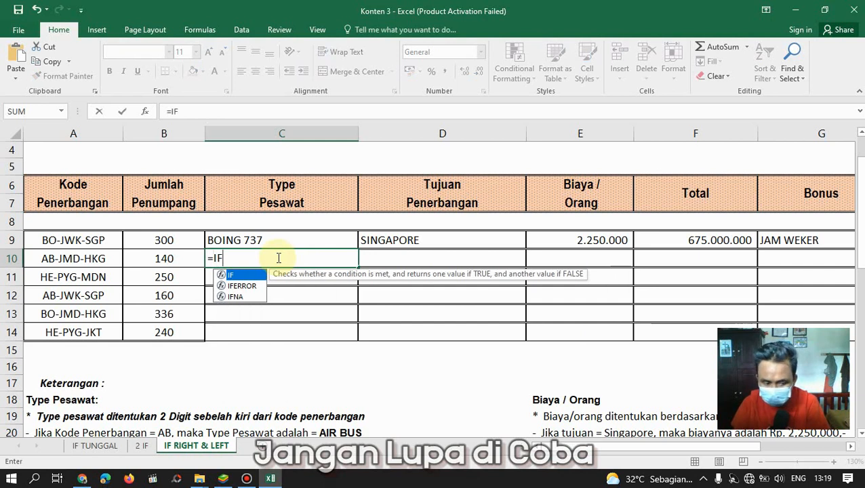
type("(")
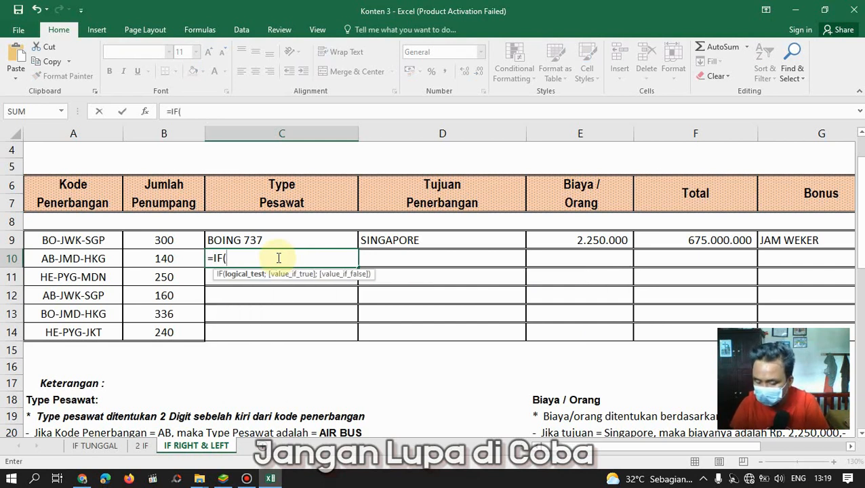
type("LEFT")
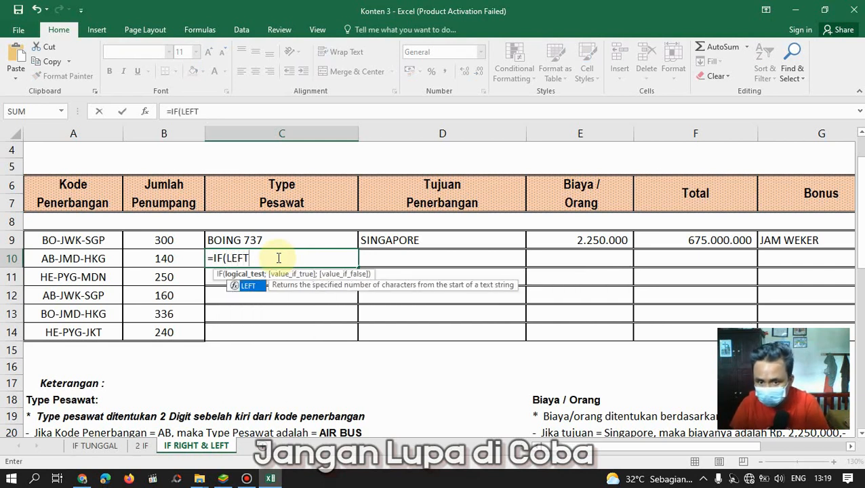
type("(")
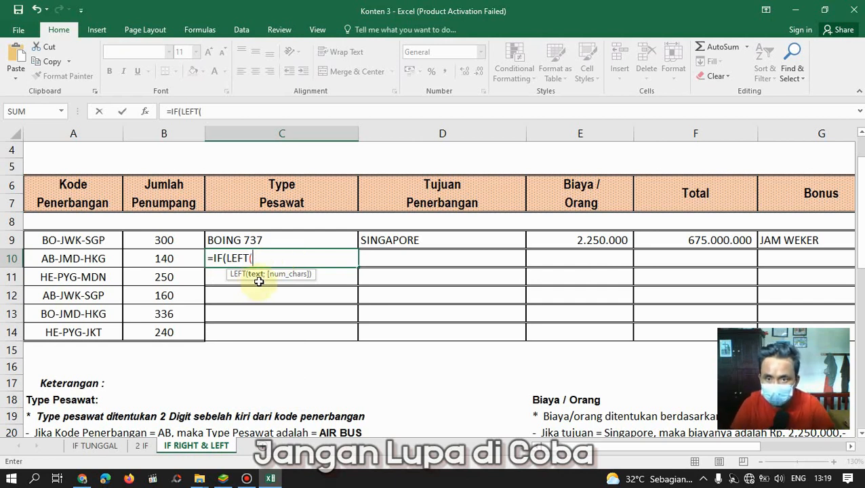
left_click(89, 261)
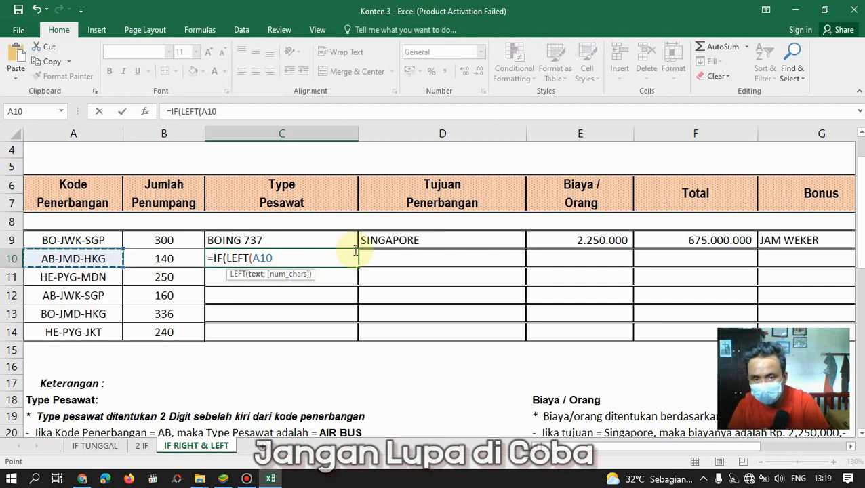
type(";")
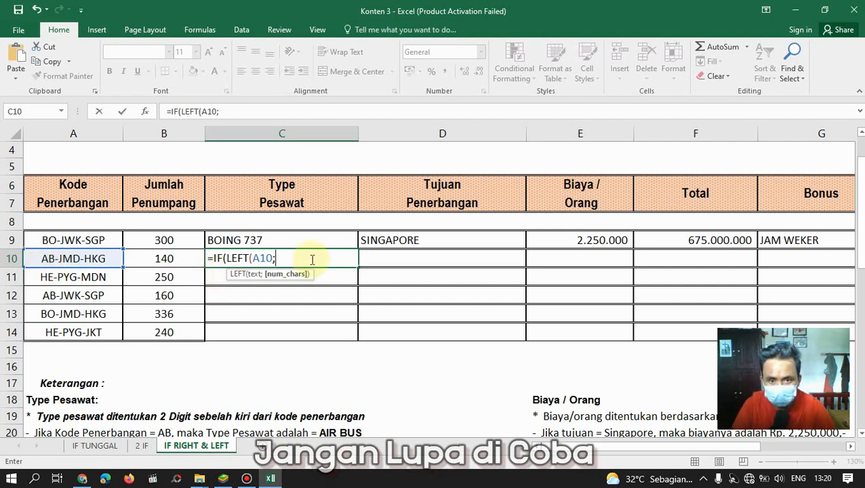
type("2)")
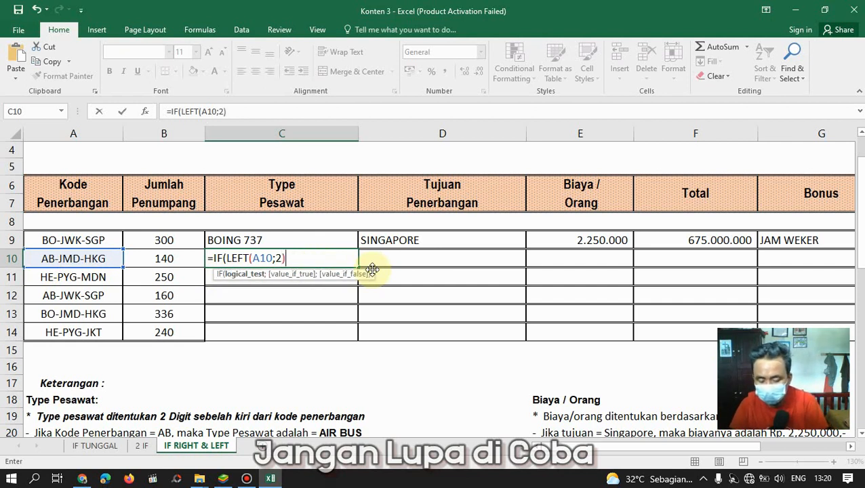
type("=\"")
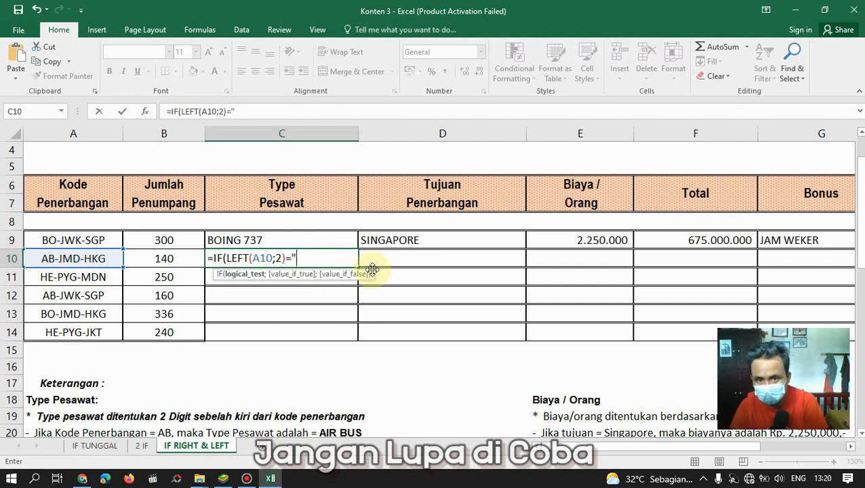
type("AB")
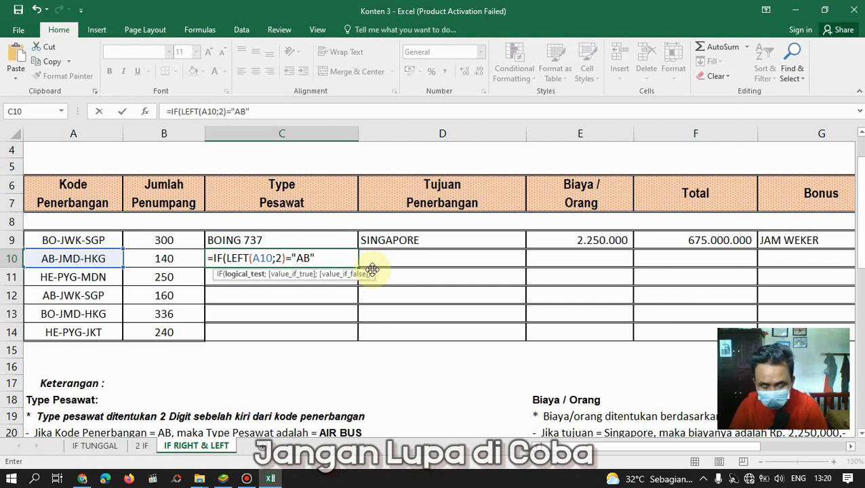
Set "AIRBUS" as the value the C10 formula returns when the "AB" test is true
type(";")
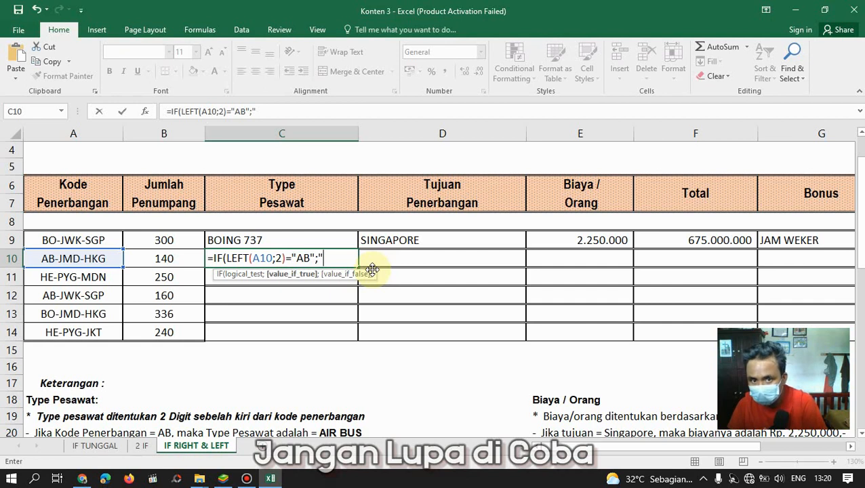
type("\"AIRBUS")
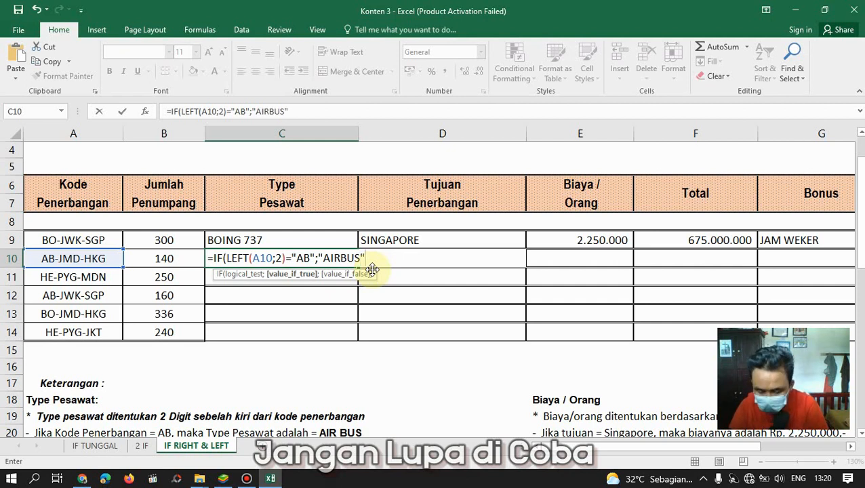
type("\";")
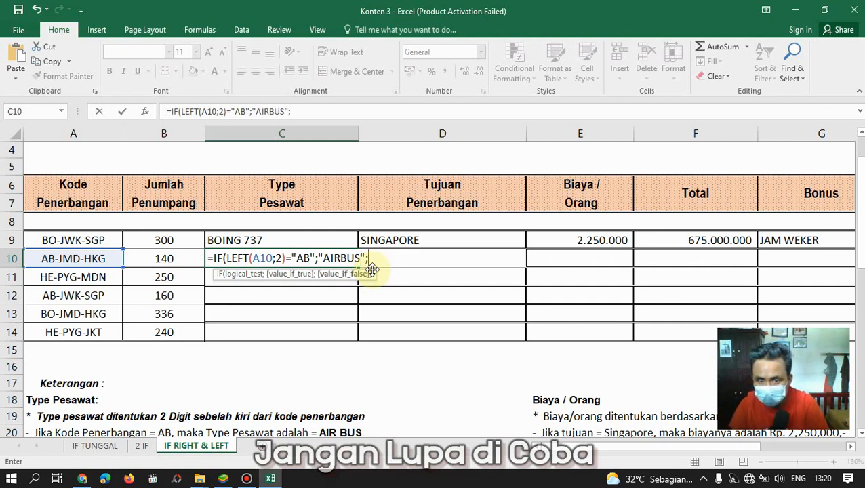
Add a parenthesised nested IF as the false argument in C10, testing whether LEFT(A10;2) equals "BO"
scroll(372, 269, "down", 2)
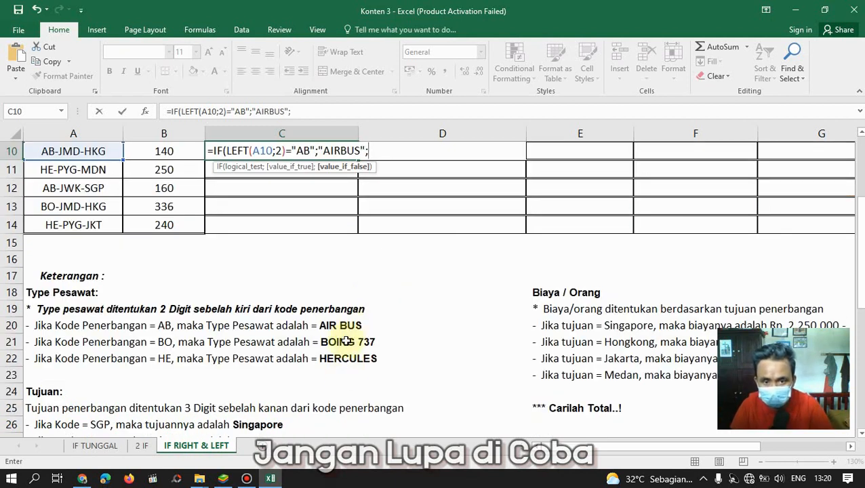
scroll(400, 225, "up", 1)
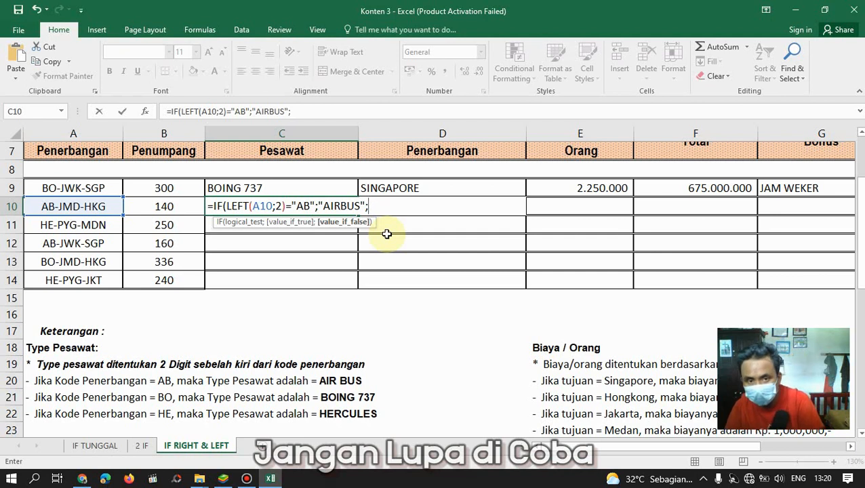
type("IF")
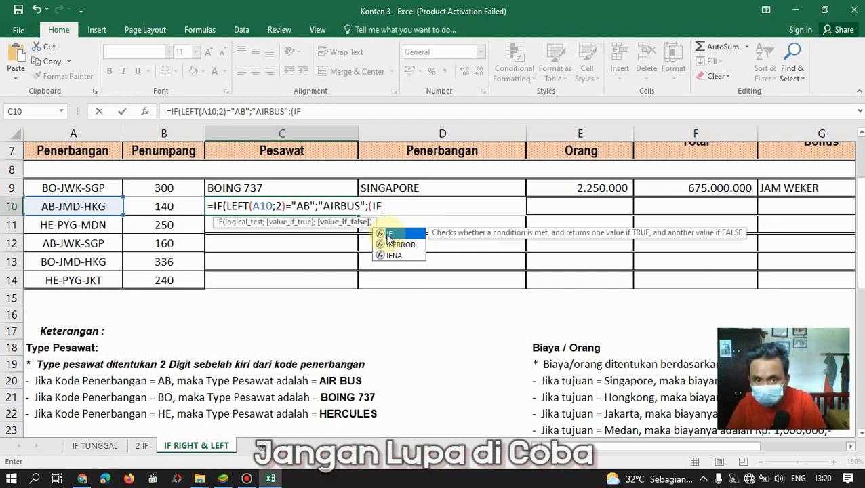
type("(LEFT")
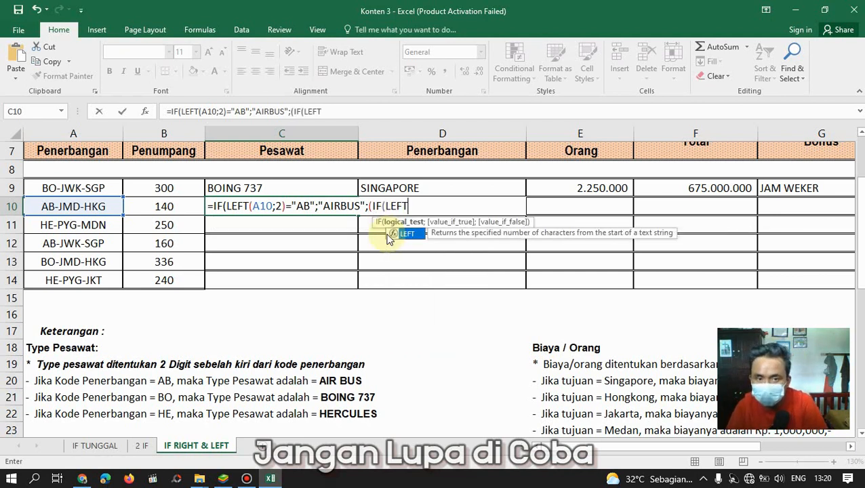
type("(")
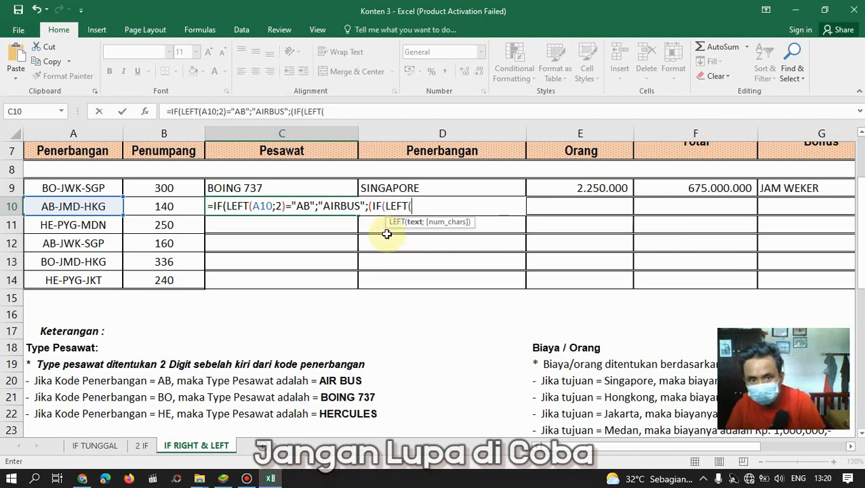
left_click(65, 208)
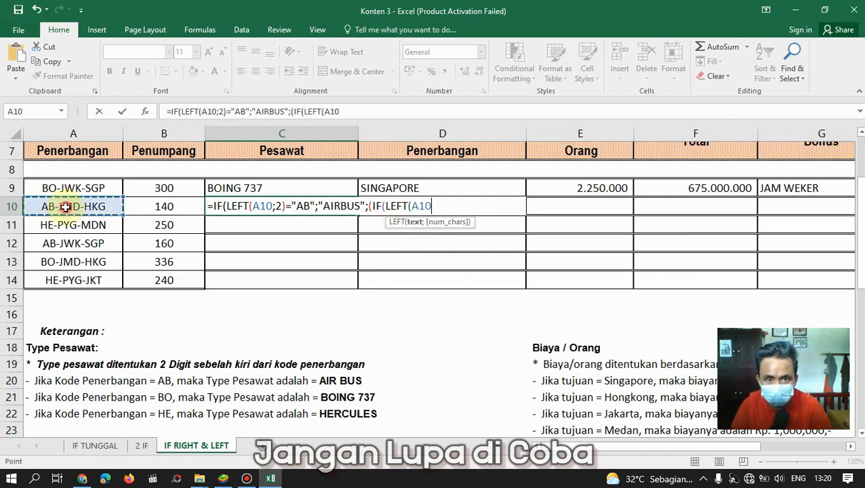
type(";2)=")
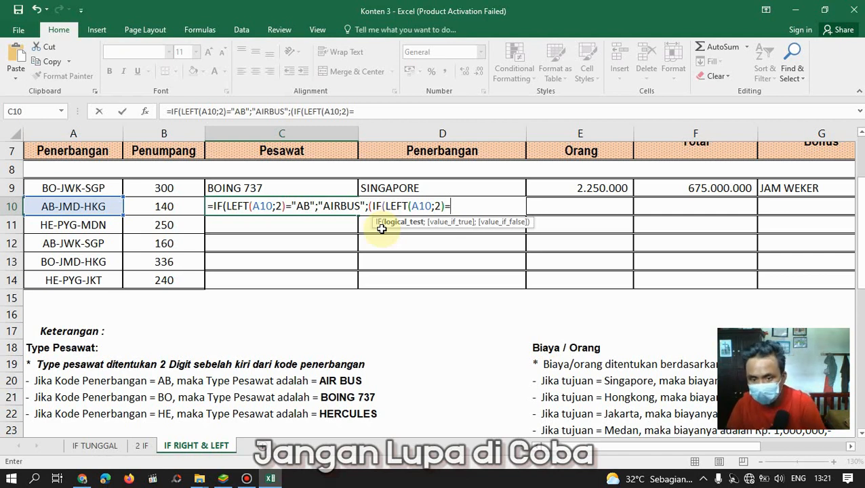
type("BO")
key("BackSpace")
key("BackSpace")
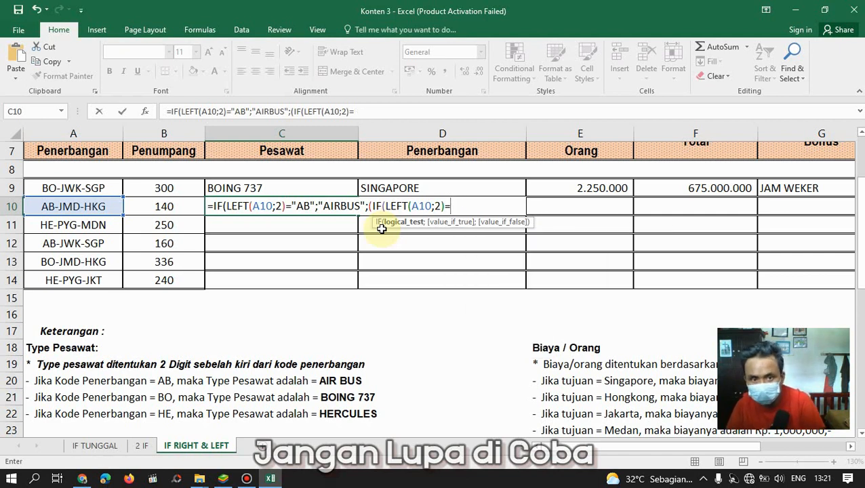
type("\"BO\"")
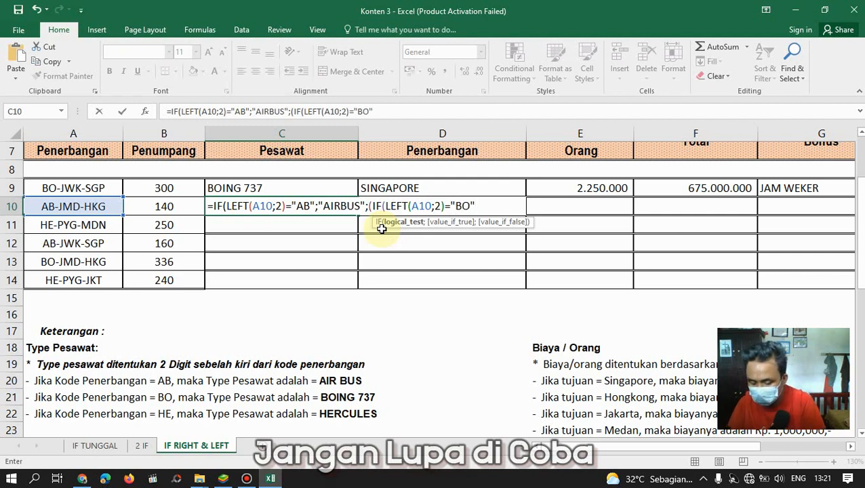
Set "BOING 737" as the value the nested IF returns when the "BO" test is true
type(";")
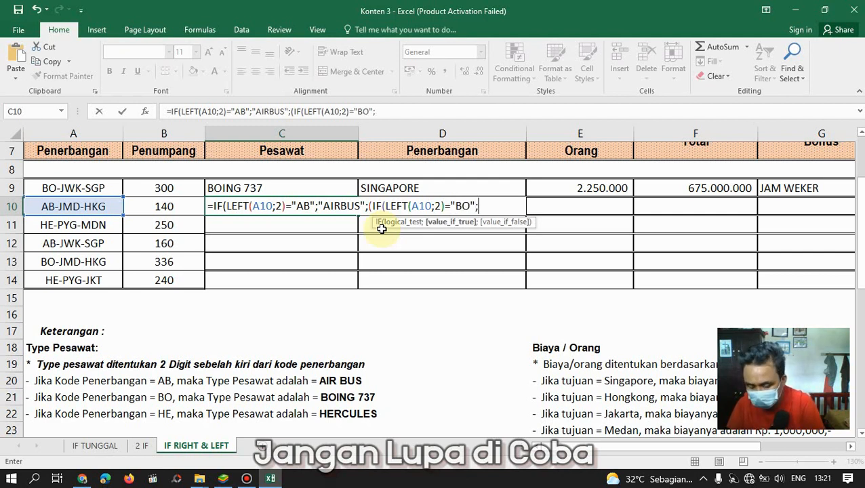
type("\"BOING")
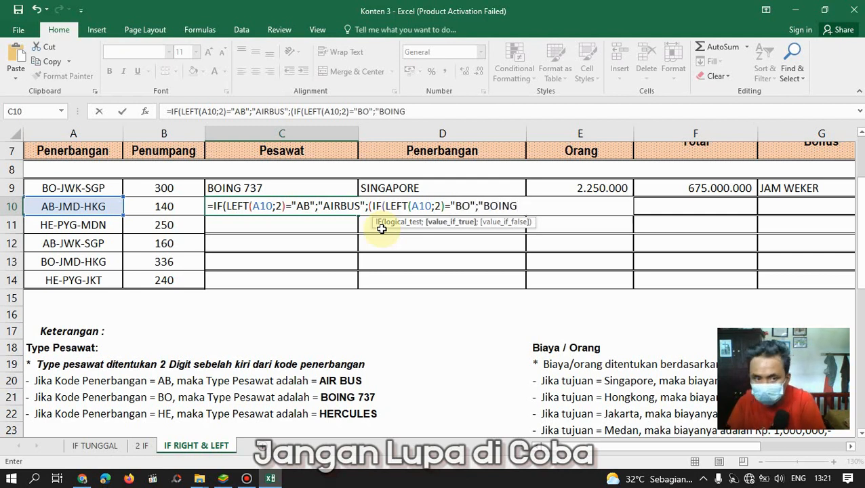
type(" 737\"")
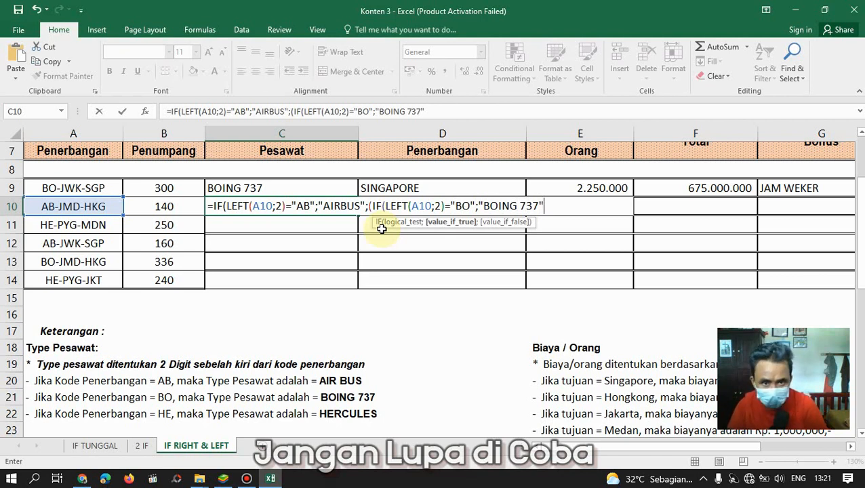
Set "HERCULES" as the nested IF's false result, close all three parentheses and enter the formula in C10
type(";")
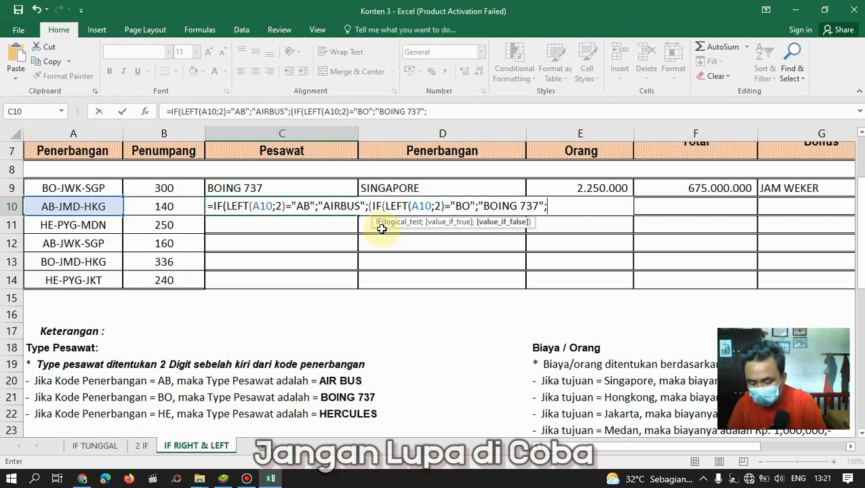
type("\"HERCUE")
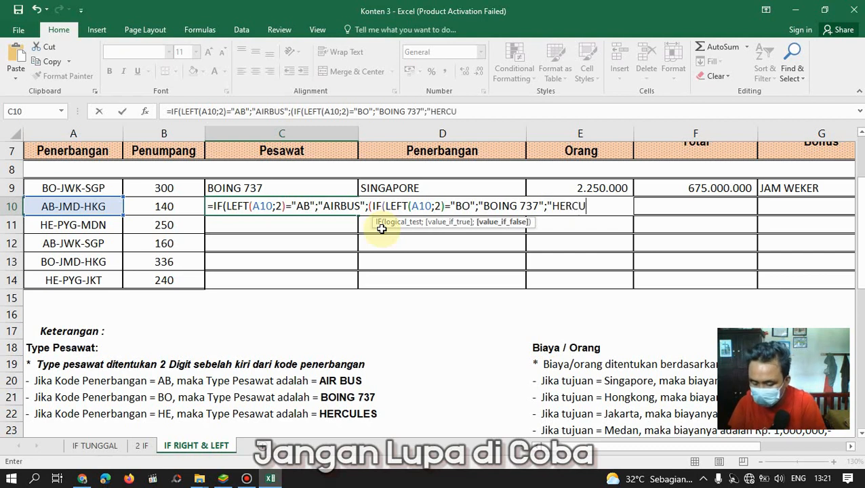
key("BackSpace")
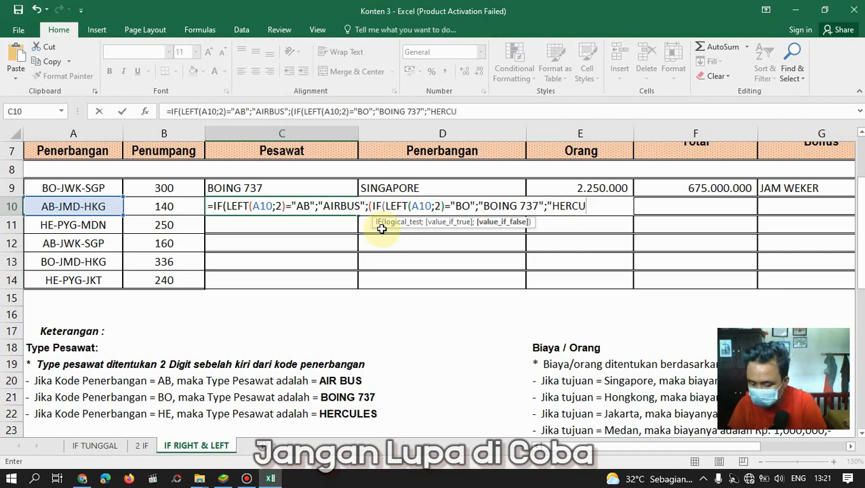
type("LES\"")
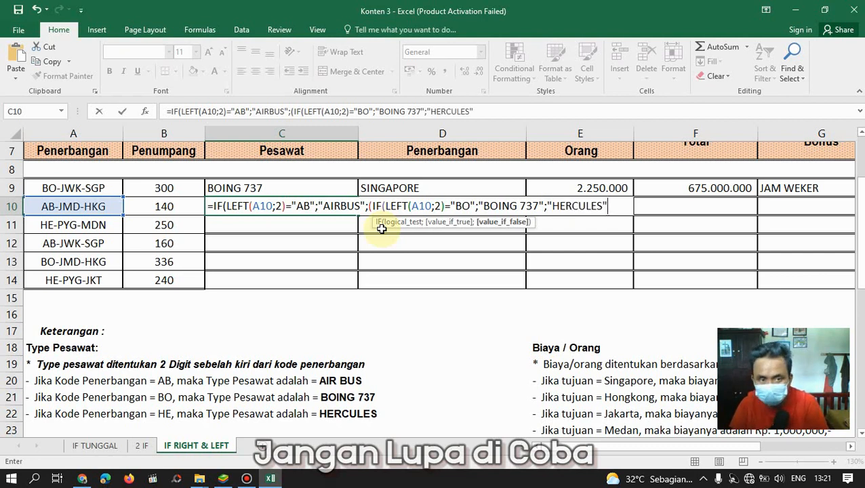
type(")))")
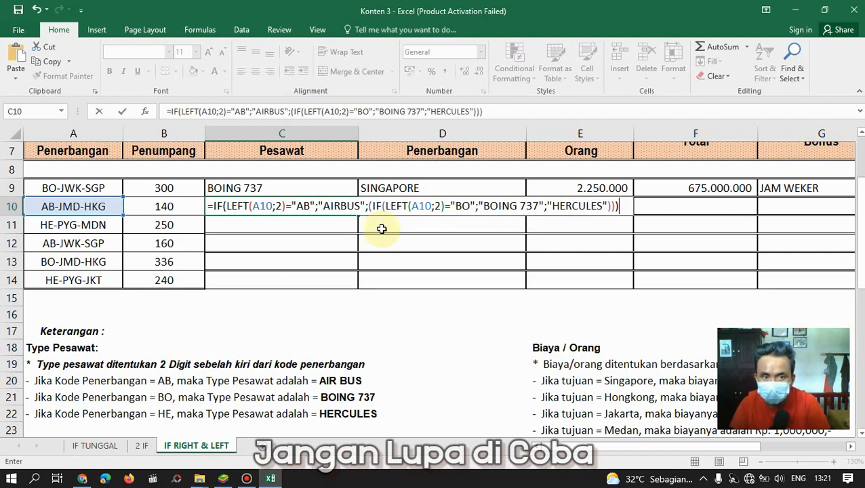
key("Return")
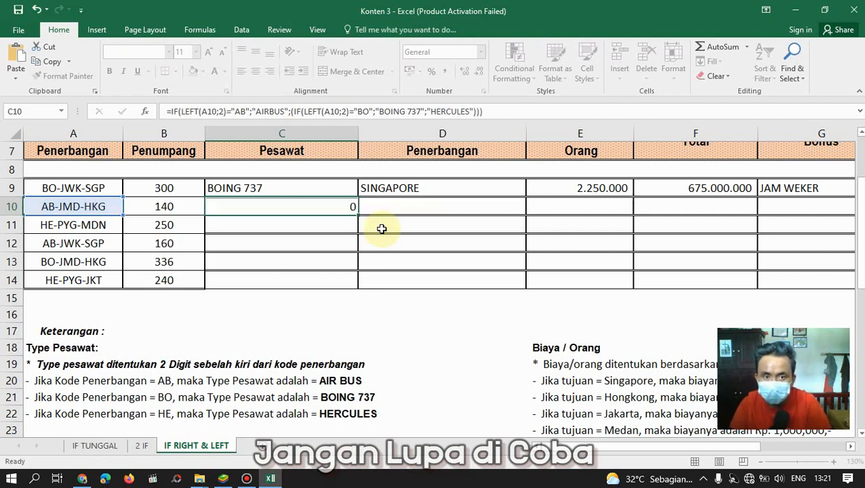
left_click(330, 210)
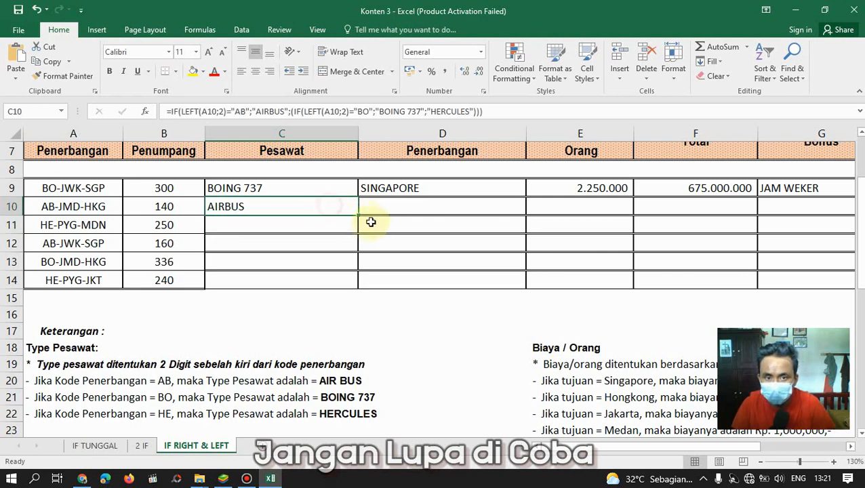
Fill the aircraft type formula from C10 down through C14
left_click_drag(356, 215, 355, 283)
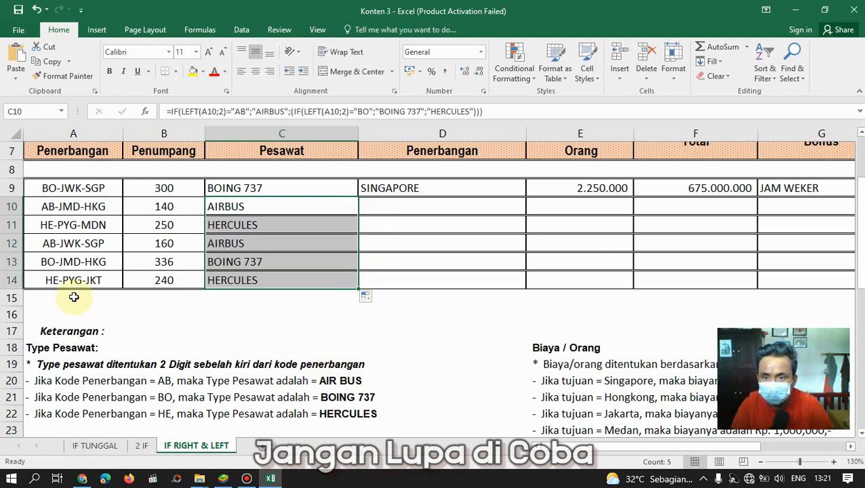
left_click(52, 211)
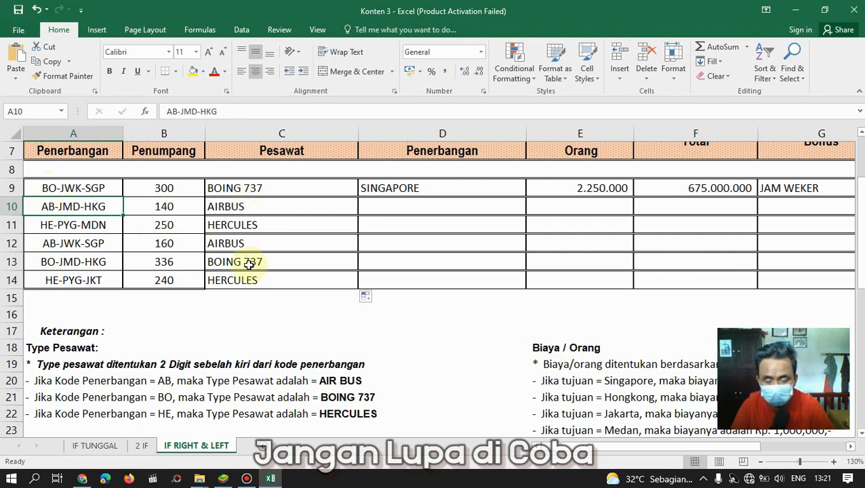
Review the Tujuan rules below the table that link the three-letter codes to flight destinations
left_click(377, 207)
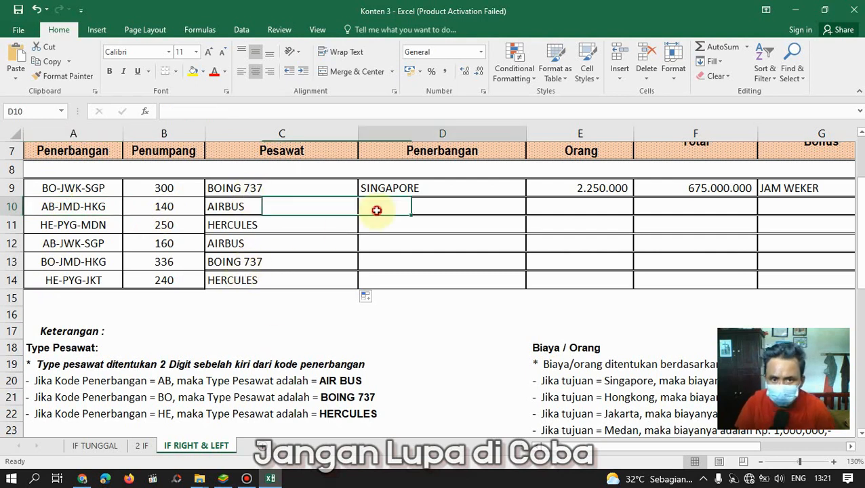
scroll(372, 259, "up", 2)
scroll(371, 260, "down", 5)
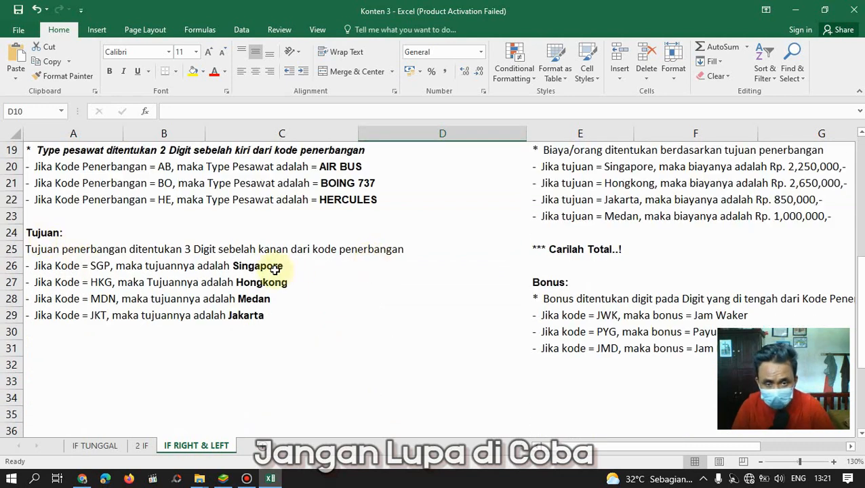
left_click_drag(39, 266, 245, 318)
left_click(245, 318)
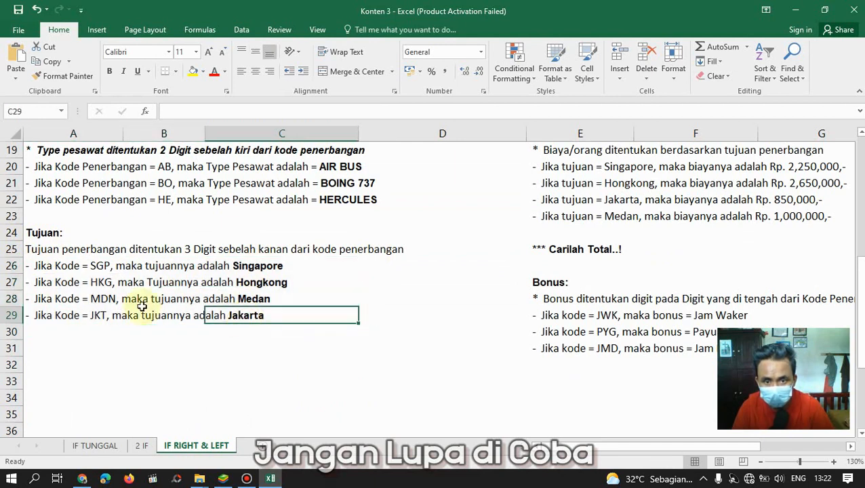
left_click(152, 415)
scroll(334, 351, "up", 5)
Start an IF formula in D10 whose logical test extracts the destination code with RIGHT(A10;3)
left_click(370, 263)
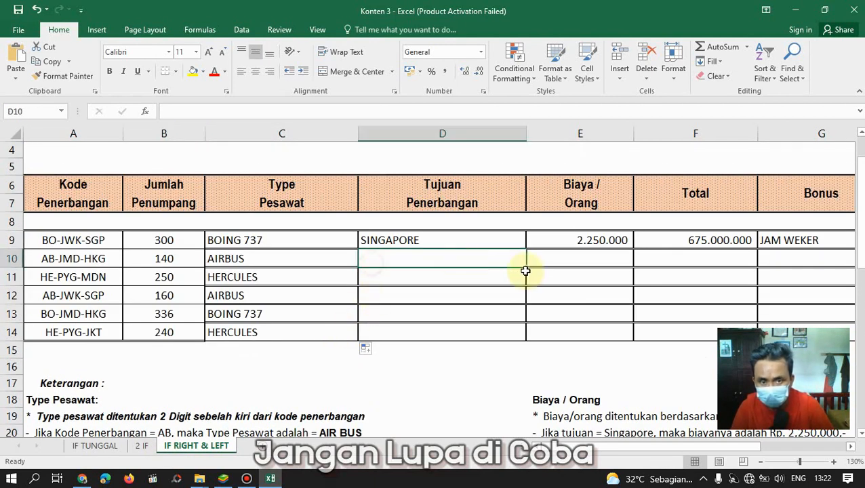
type("=IF")
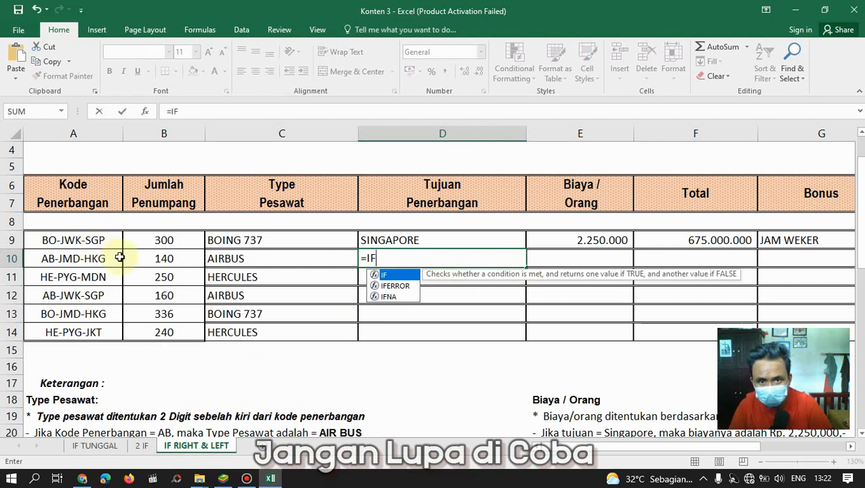
type("(RIGHT")
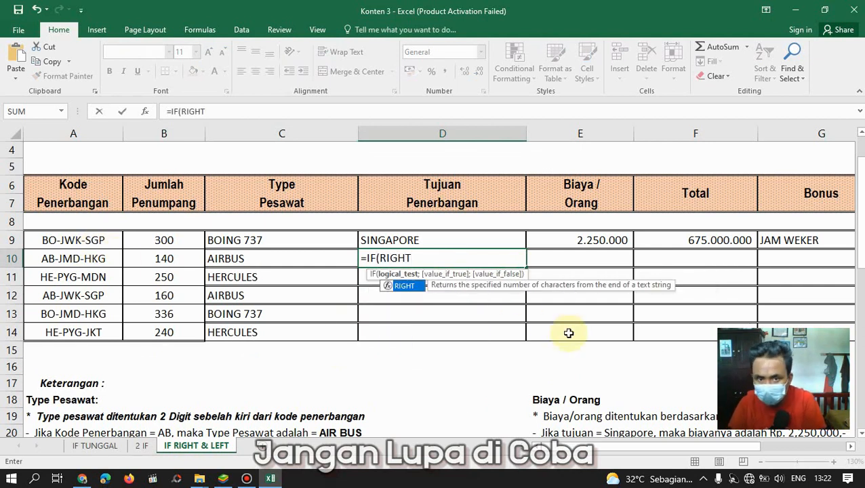
type("H")
key("BackSpace")
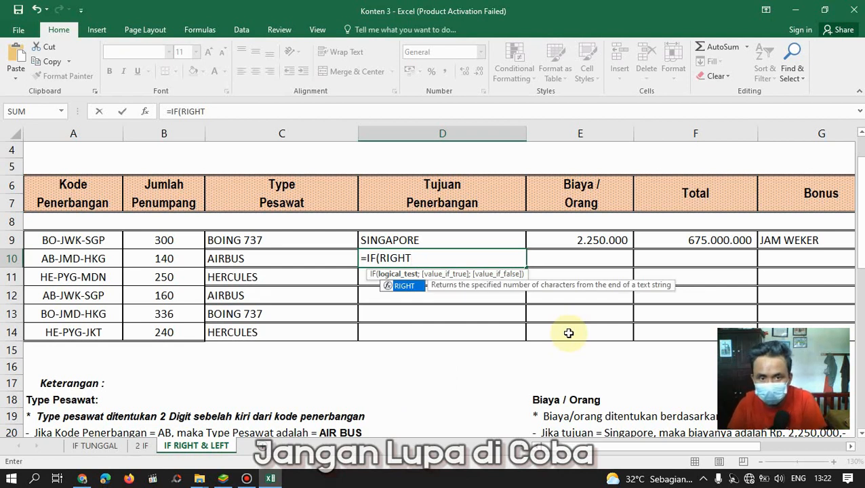
type("(")
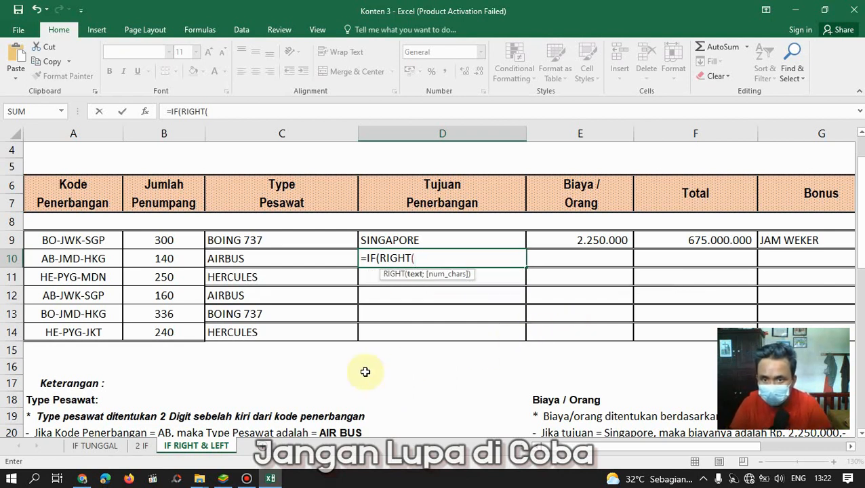
left_click(103, 267)
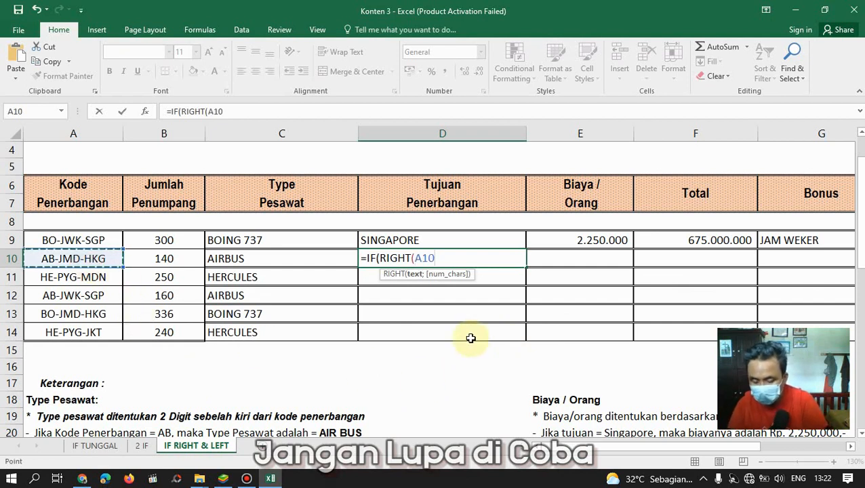
type(";")
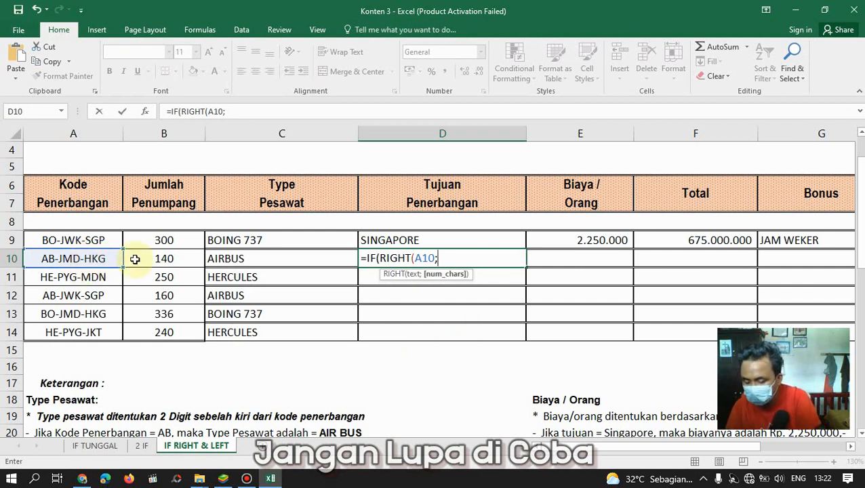
type("3)")
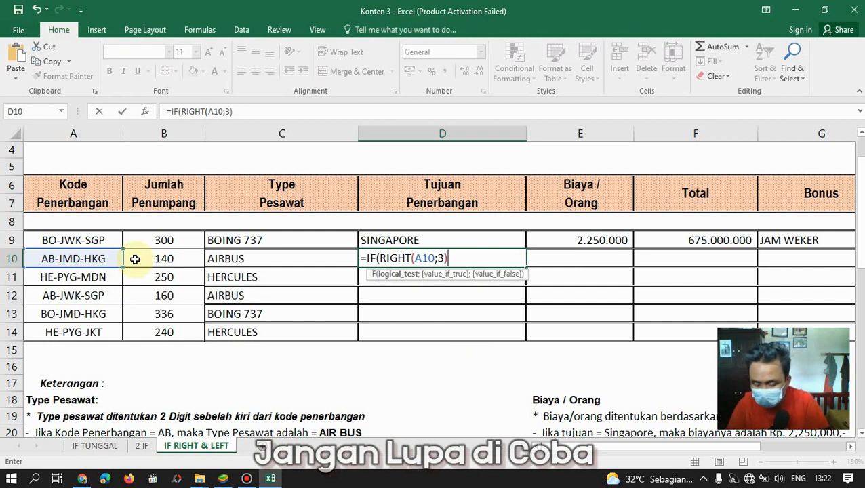
Complete the logical test in D10 by comparing the extracted code with "HKG"
type(";")
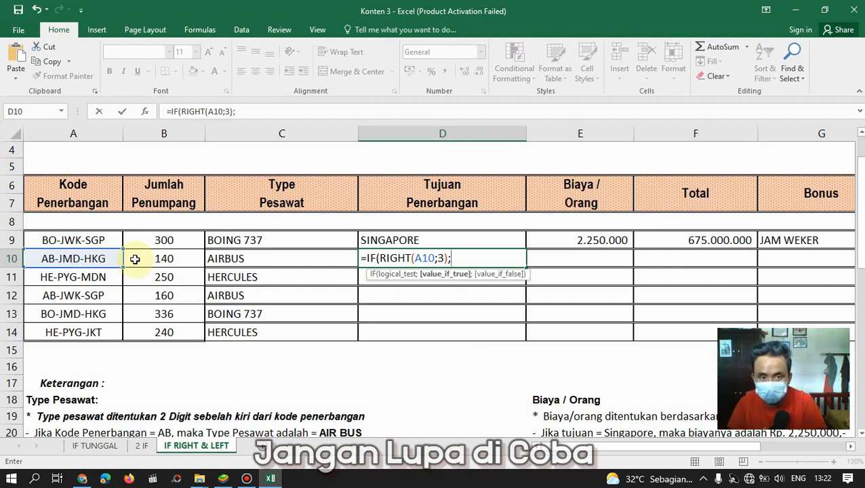
type("\"")
key("BackSpace")
key("BackSpace")
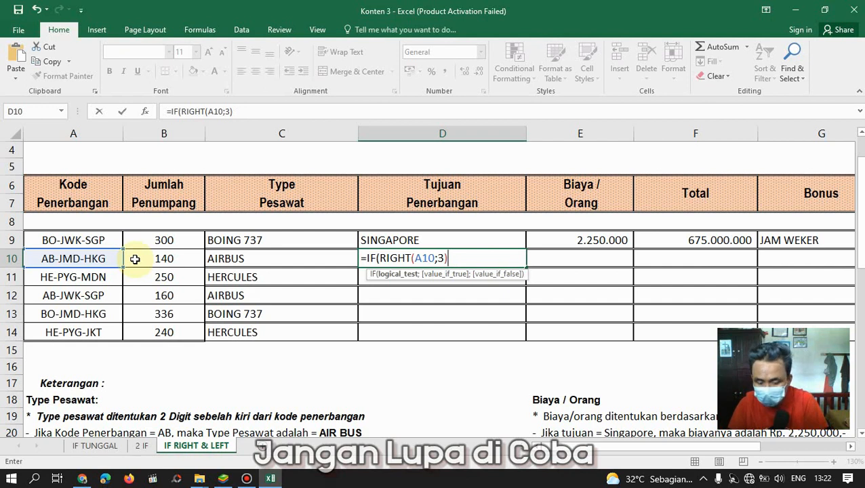
type("=\"")
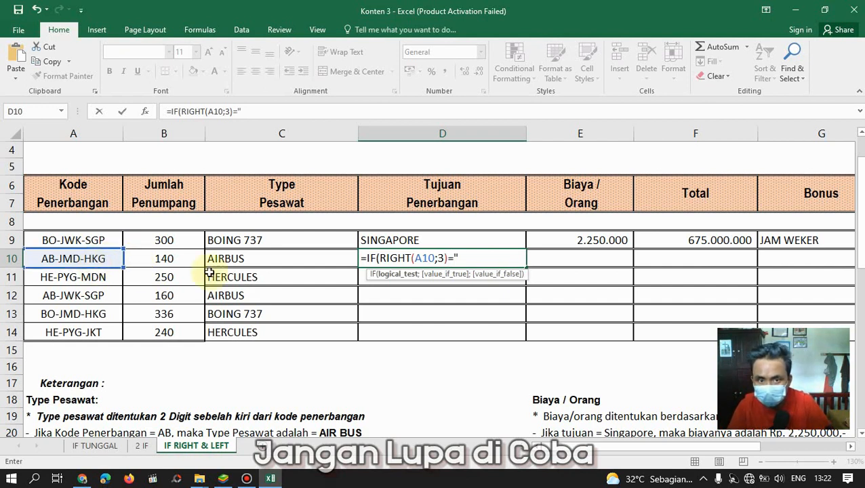
type("HKG")
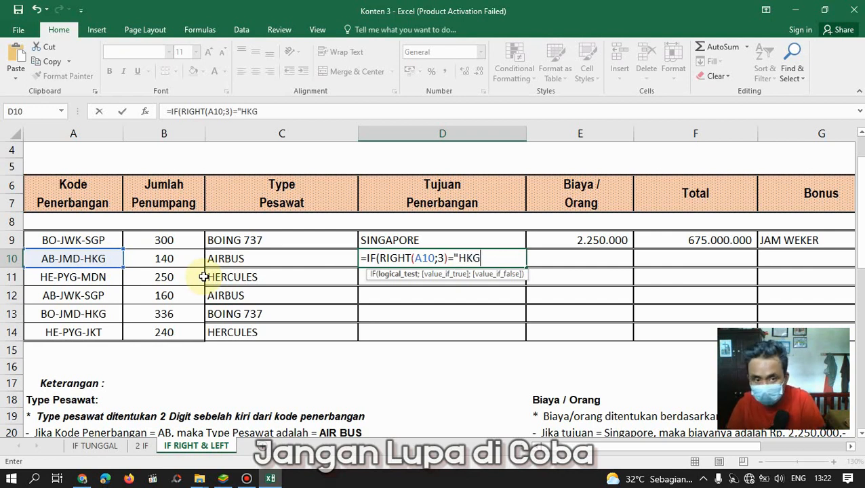
type("\"")
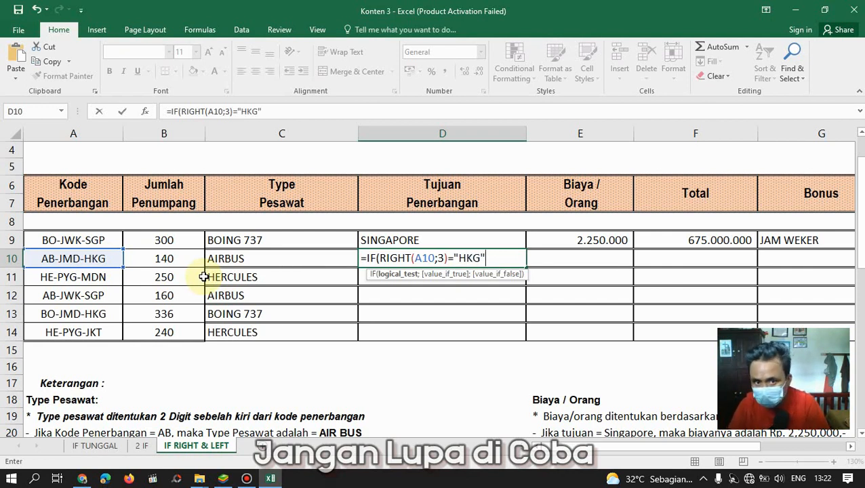
Set "HONGKONG" as the value the D10 formula returns when the "HKG" test is true
type(";")
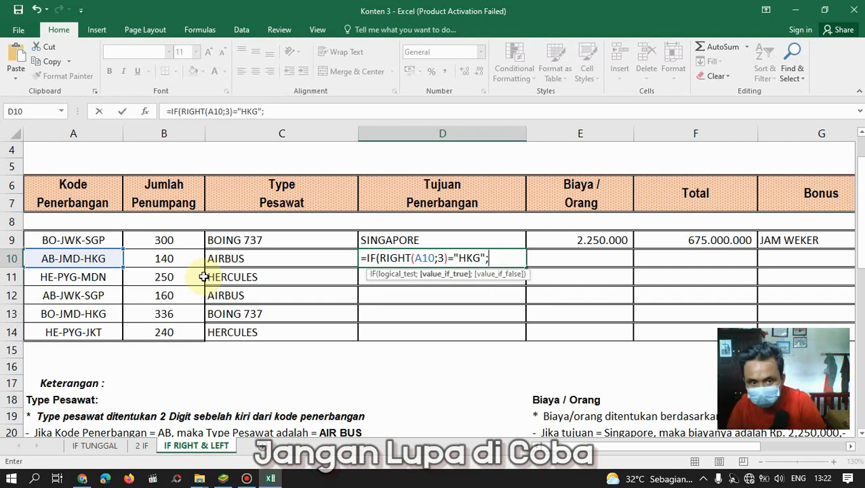
type("\"HOKONG")
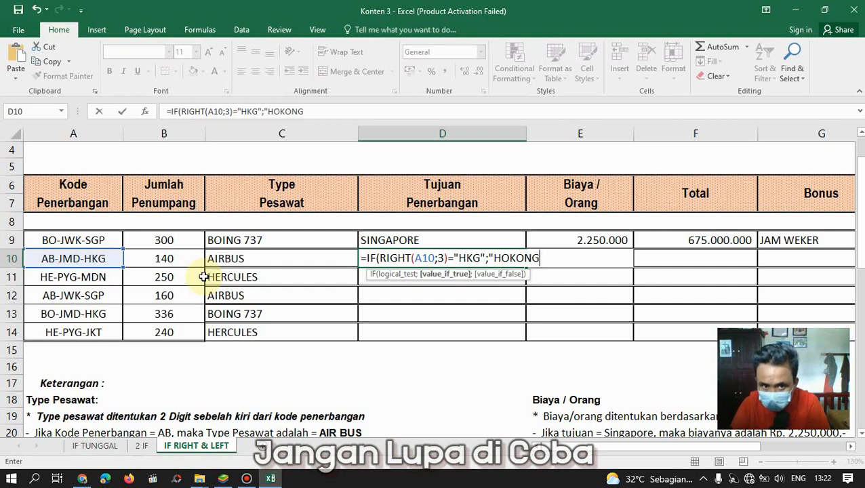
key("BackSpace")
key("BackSpace")
key("BackSpace")
key("BackSpace")
key("BackSpace")
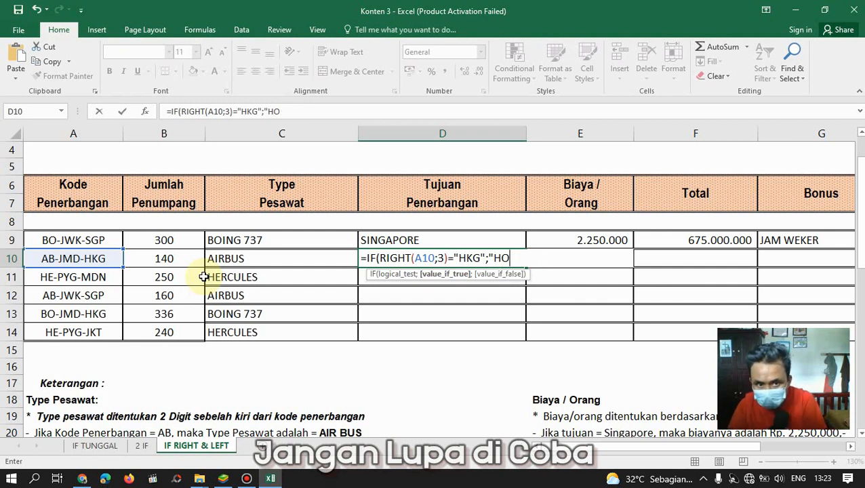
type("ONGKONG")
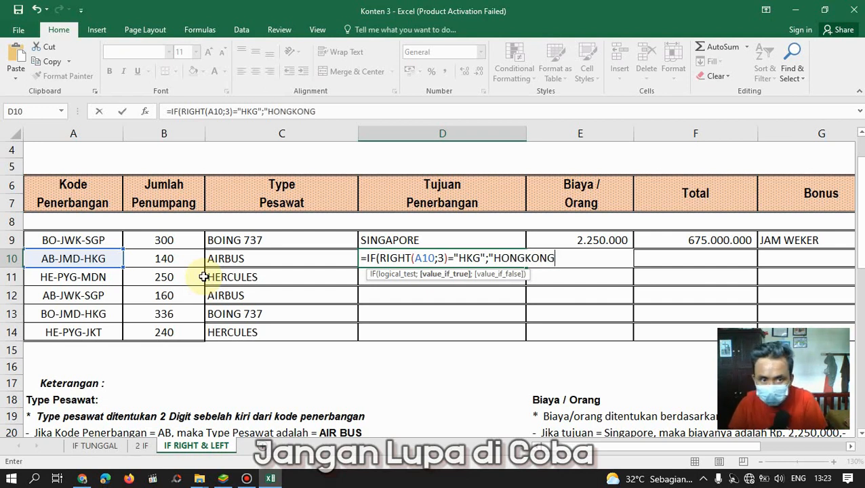
type("\"")
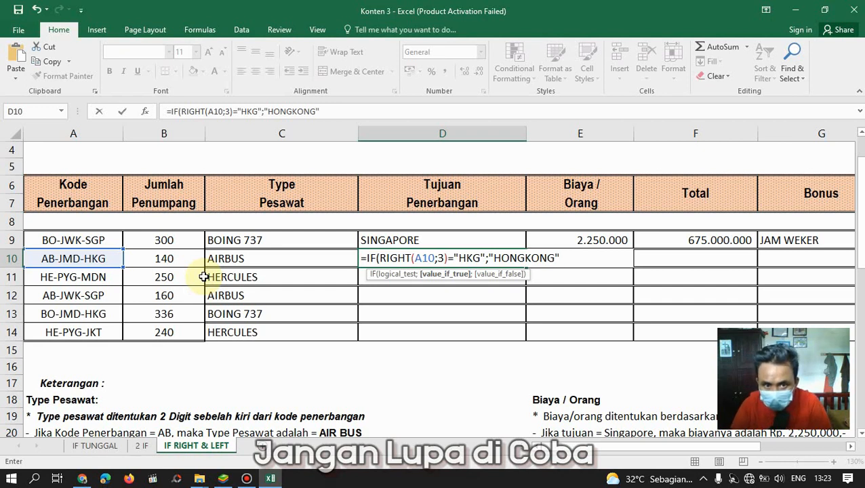
Nest a second IF as the value-if-false in the D10 formula, with RIGHT(A10;3) extracting the code for its logical test
type(";")
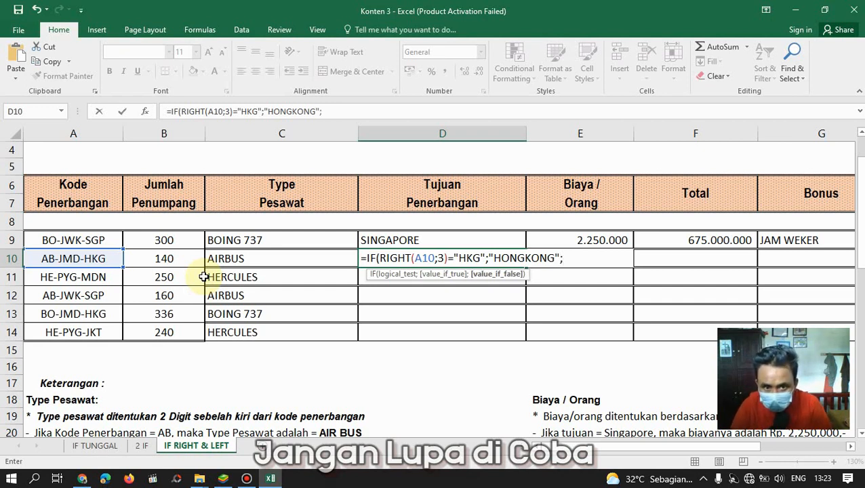
scroll(237, 360, "down", 4)
scroll(257, 339, "up", 3)
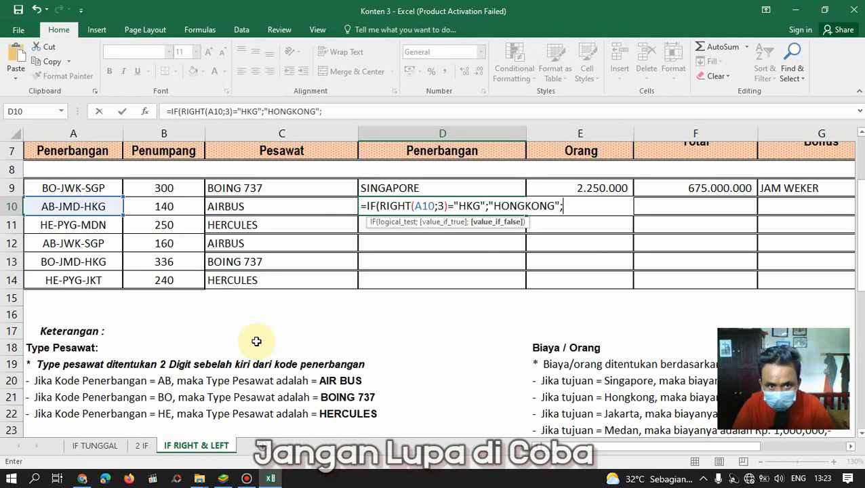
scroll(546, 233, "up", 1)
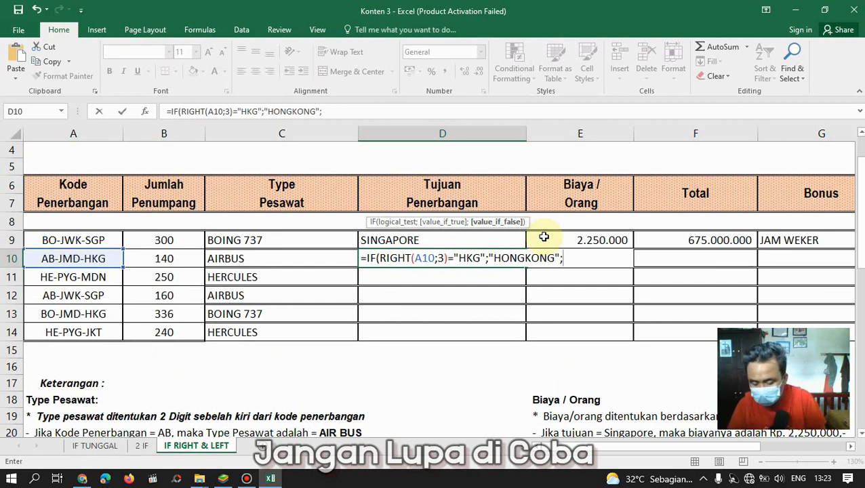
type("(IF")
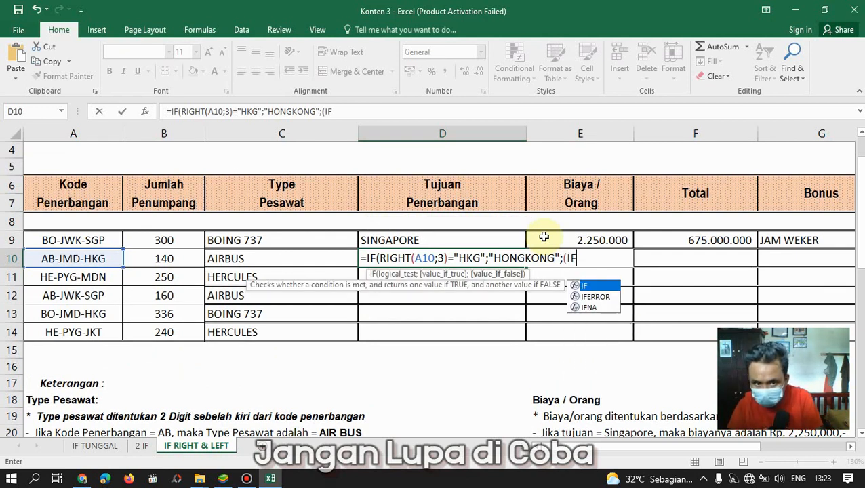
type("(")
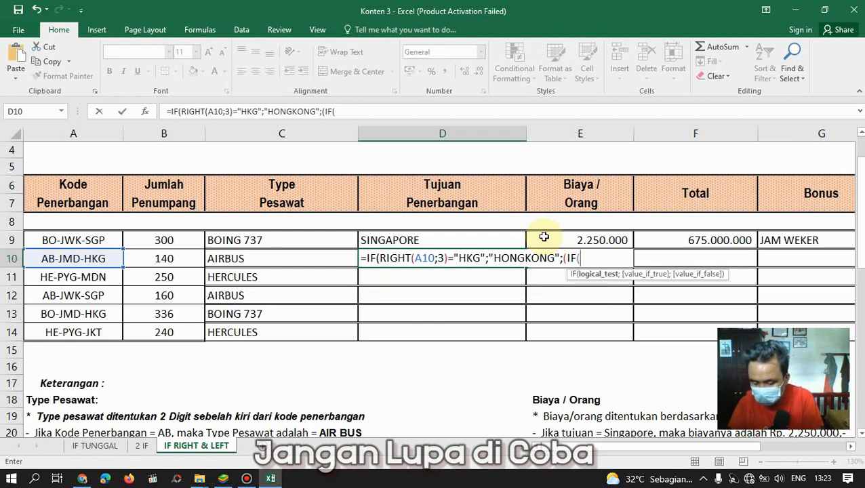
type("RIGHT")
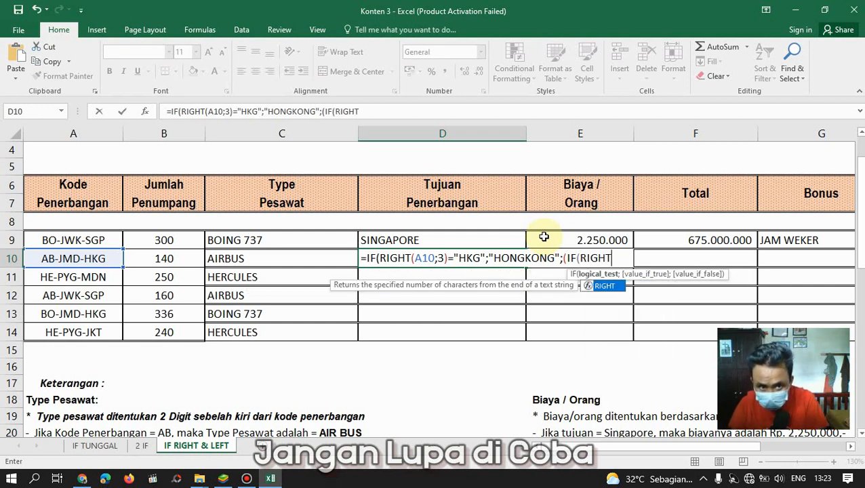
type("(")
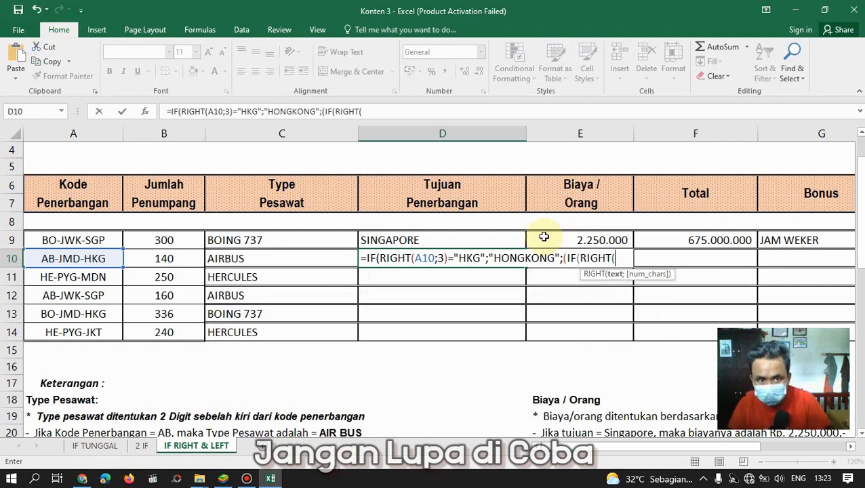
left_click(65, 260)
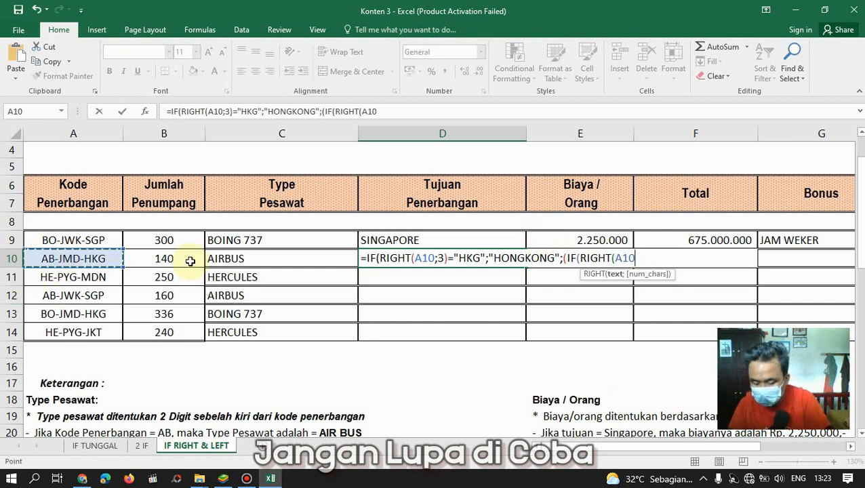
type(";")
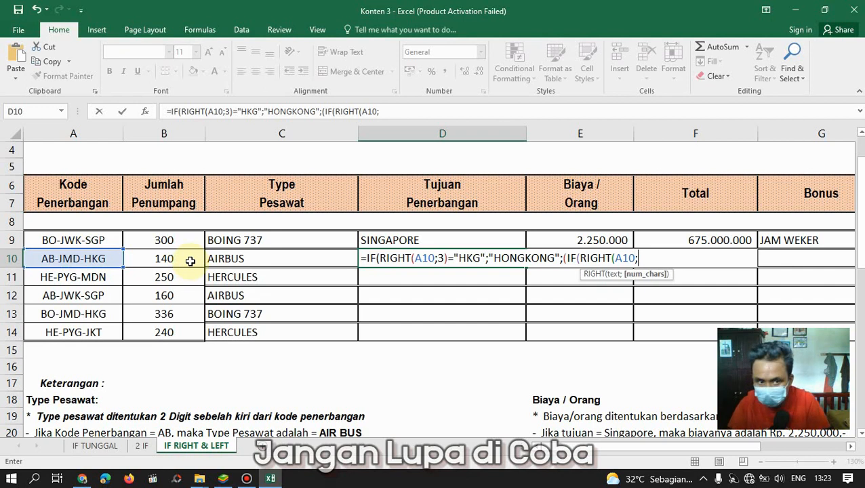
type("3")
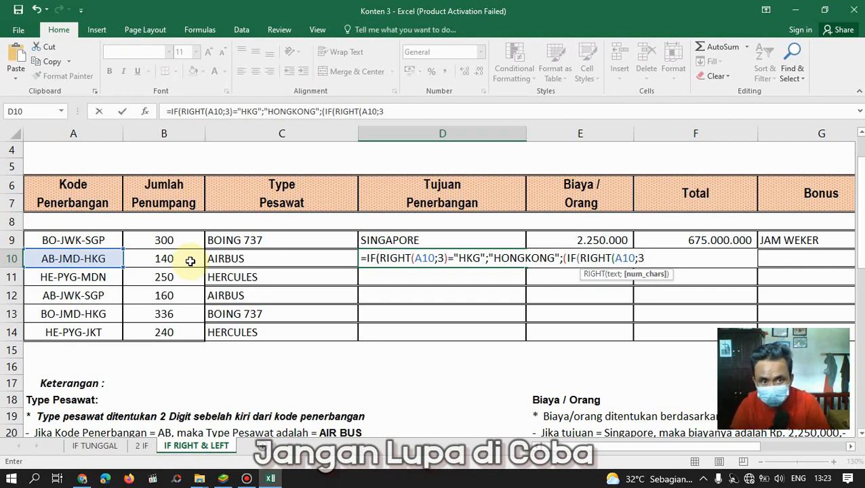
type(")")
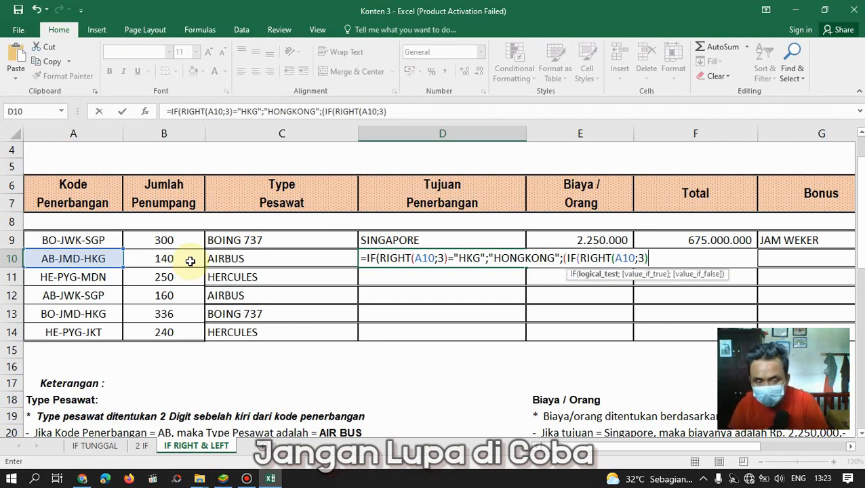
Complete the second IF's logical test in D10 by comparing the extracted code with "SGP"
type("=")
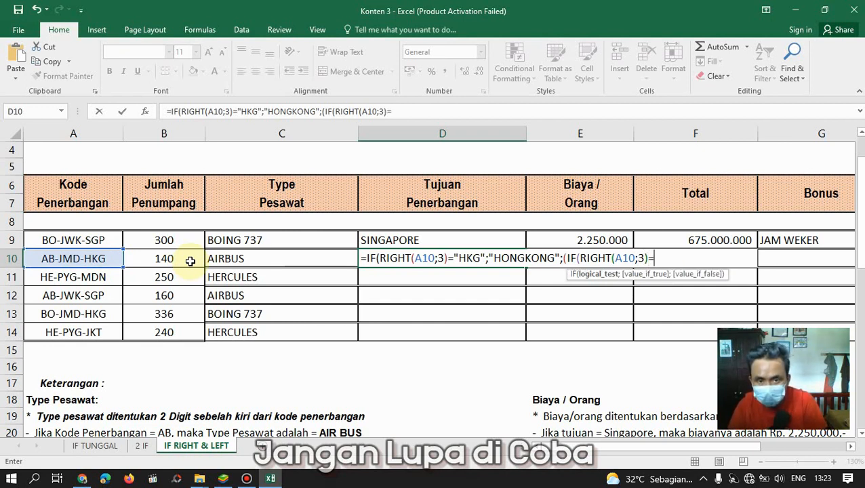
type("SGP")
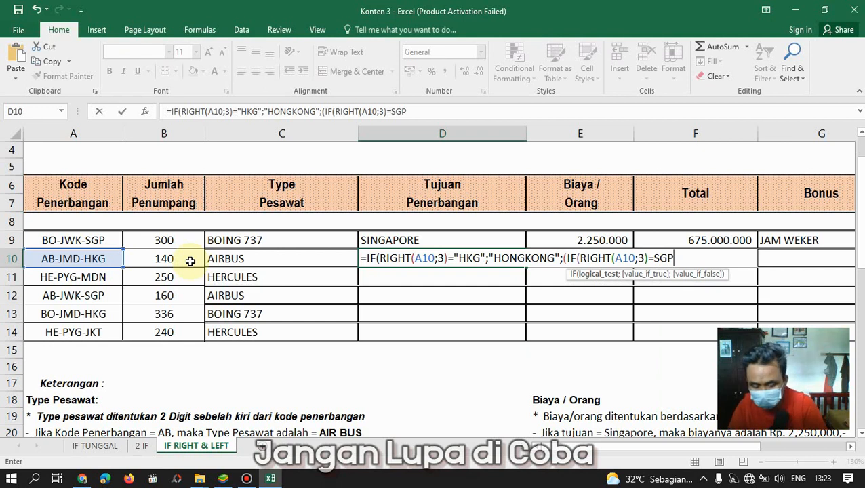
key("BackSpace")
key("BackSpace")
key("BackSpace")
type("\"")
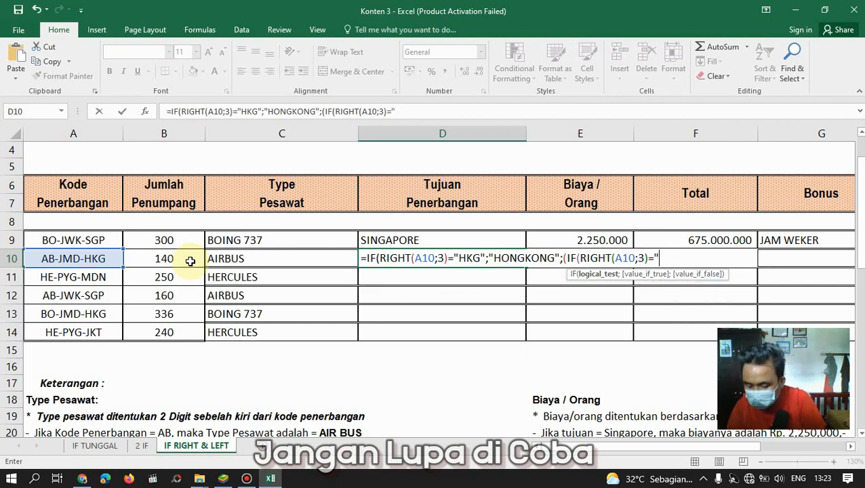
type("SGP\";")
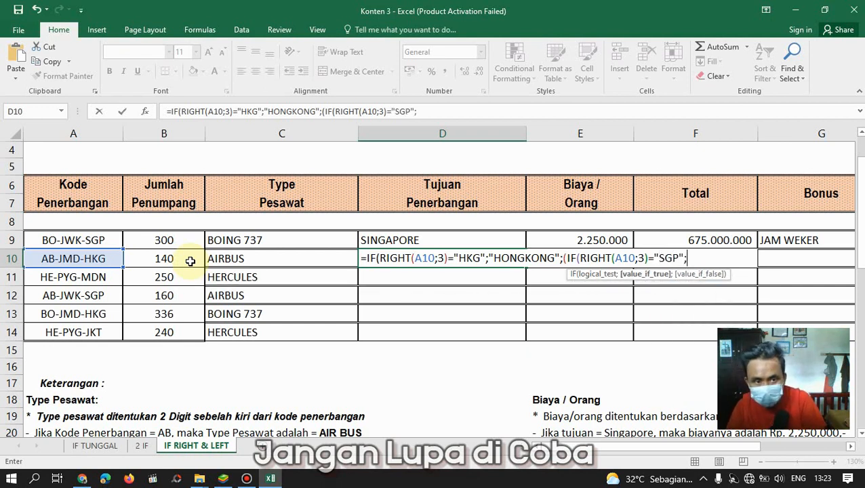
Set "SINGAPORE" as the value the D10 formula returns when the "SGP" test is true
type("\"SINGA")
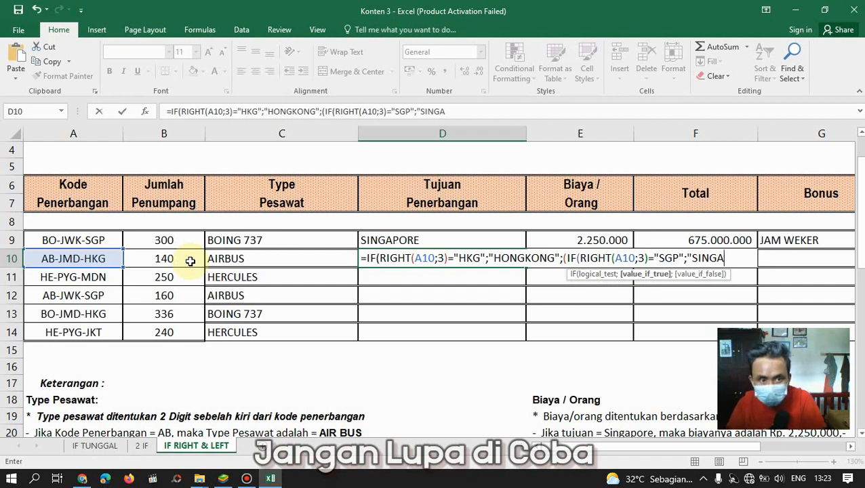
type("PORE")
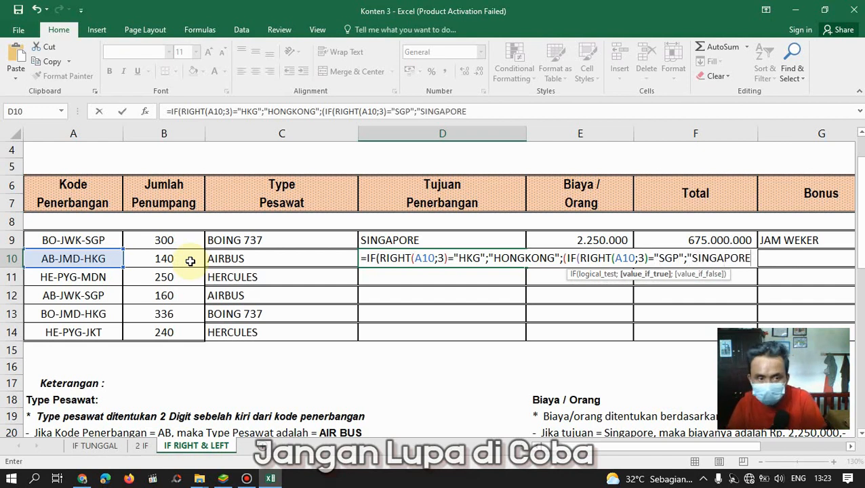
type("\"")
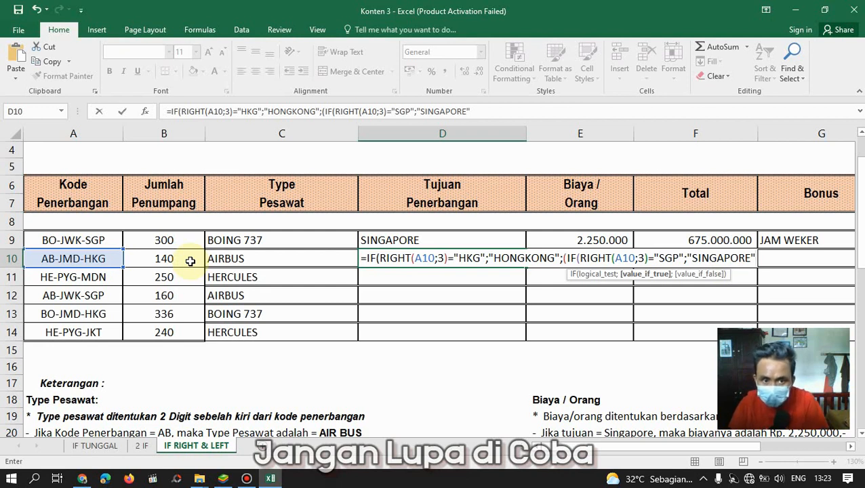
Check the Tujuan rules and nest a third IF in the D10 formula, with RIGHT(A10;3) extracting the code for its test
scroll(135, 278, "down", 5)
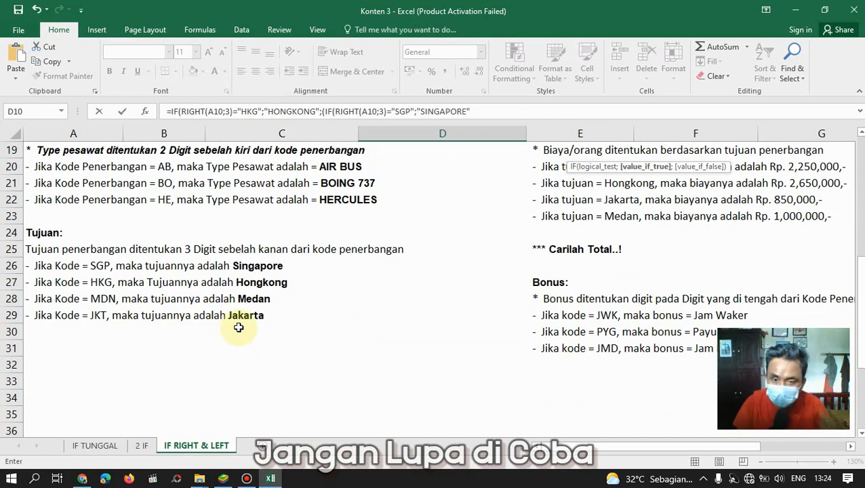
scroll(440, 314, "up", 5)
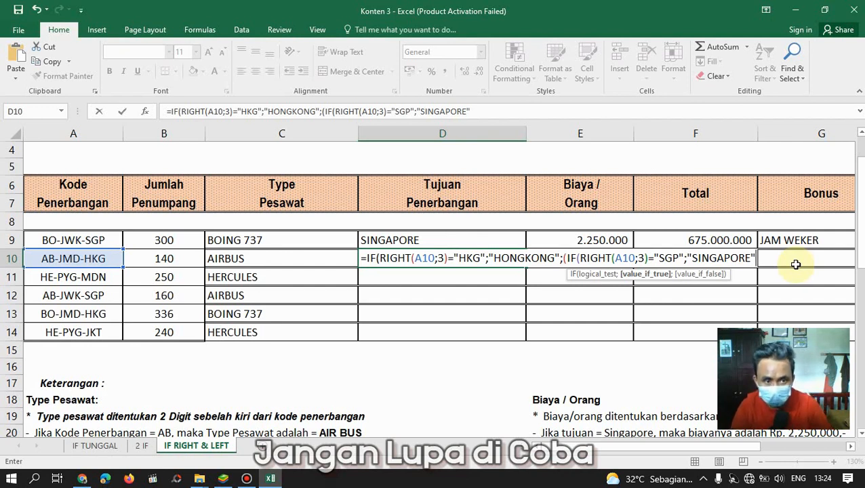
type(";")
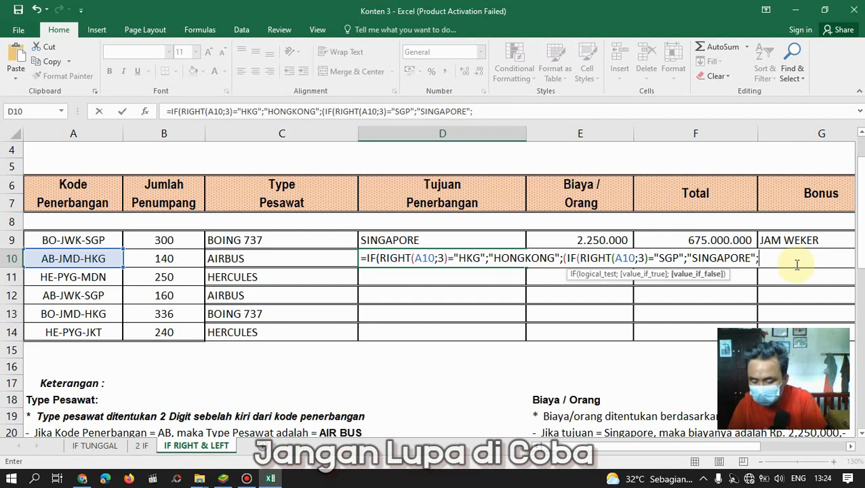
type("(IF")
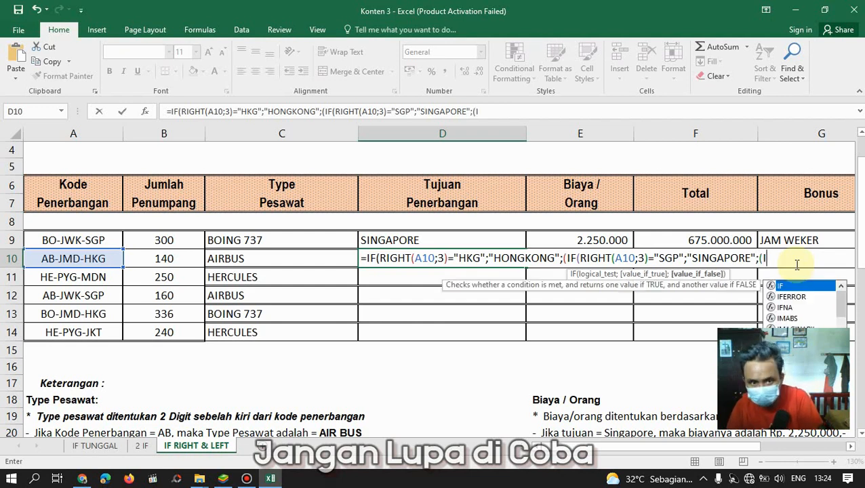
type("(RIGHT")
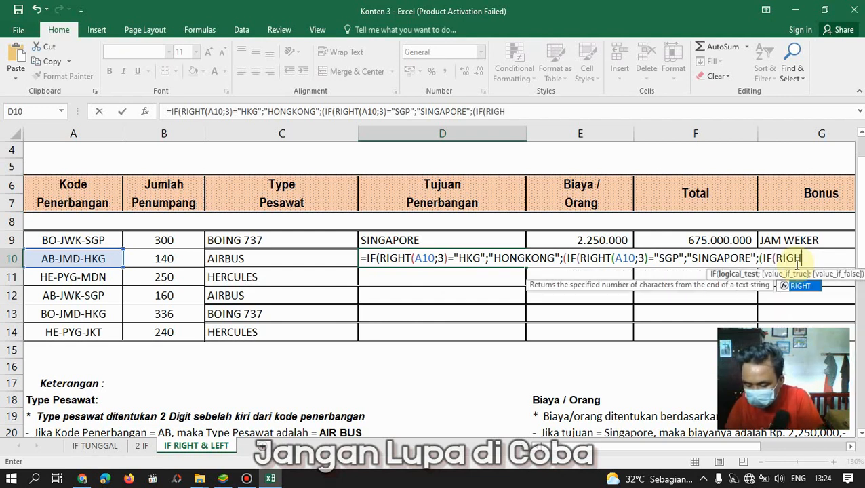
type("(")
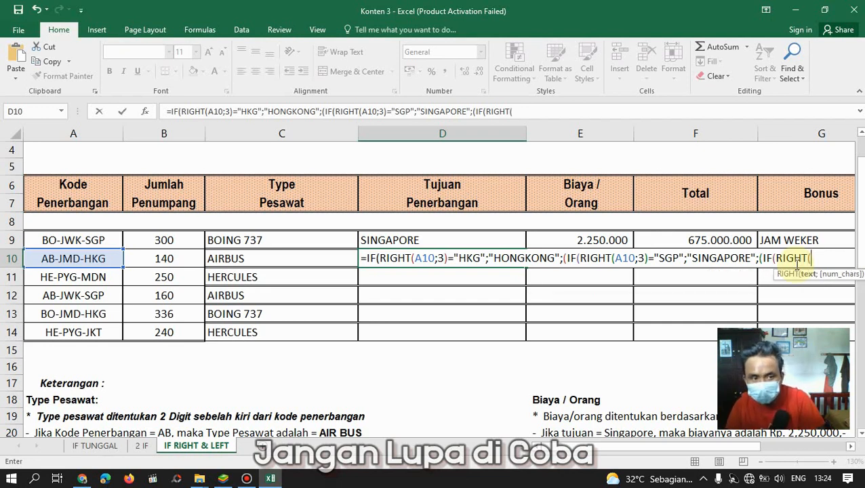
left_click(54, 260)
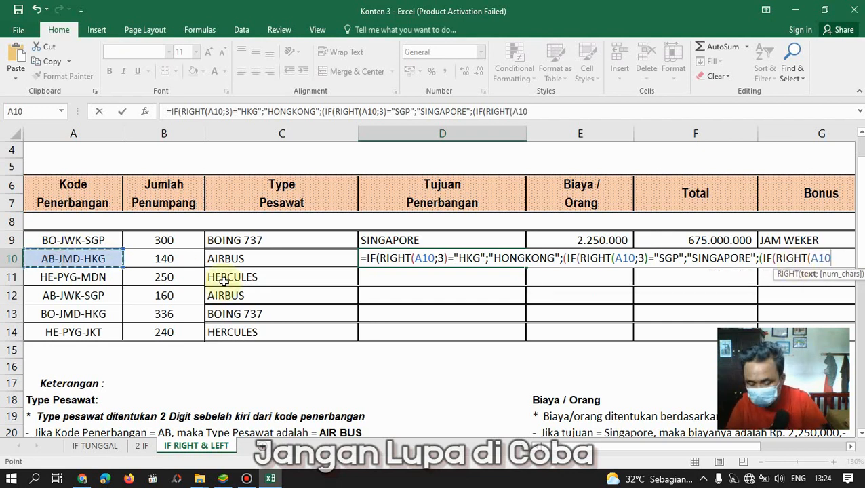
type(";3")
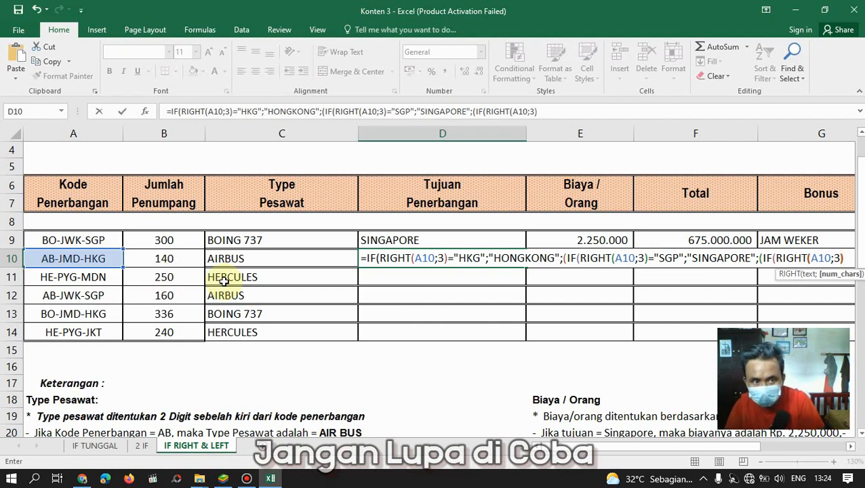
type(")")
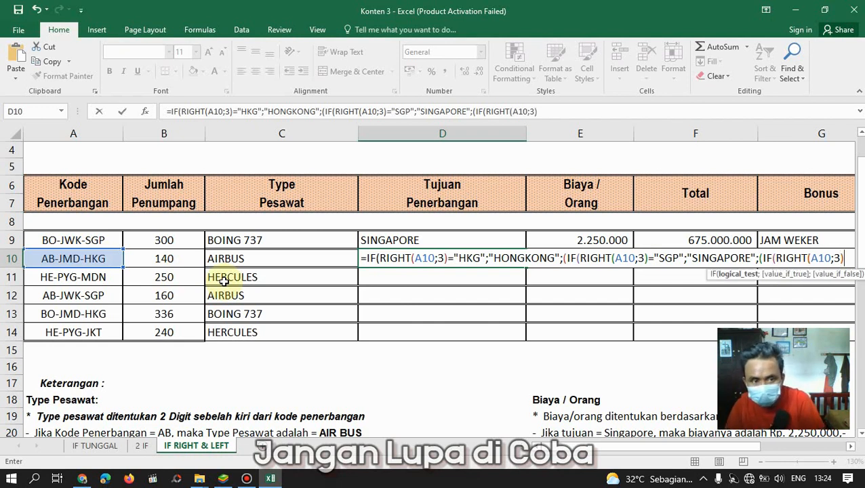
Complete the third IF's logical test in D10 by comparing the extracted code with "MDN"
type("=")
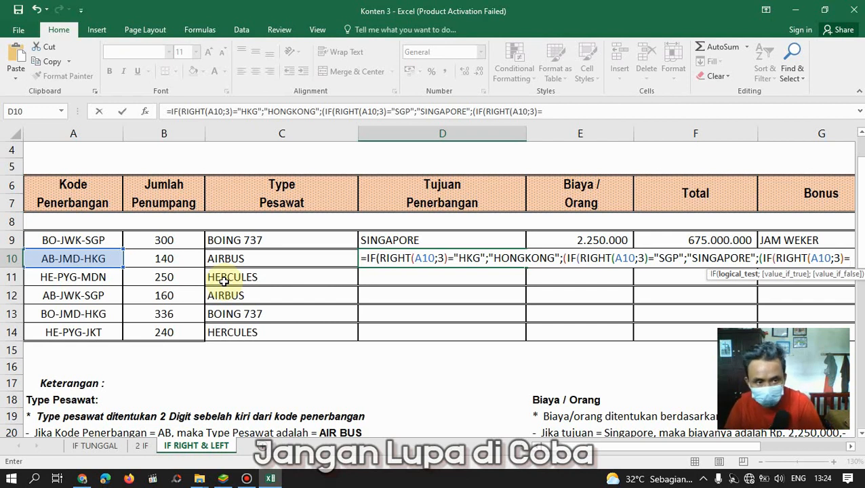
type("MDN")
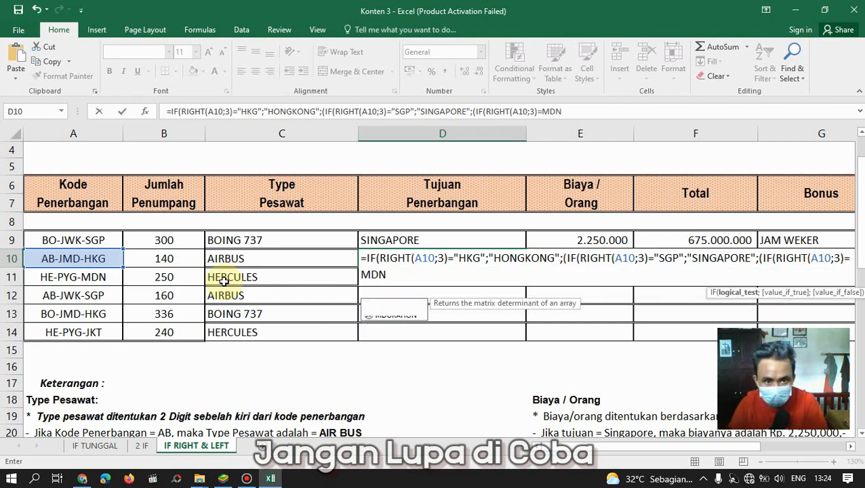
key("BackSpace")
key("BackSpace")
key("BackSpace")
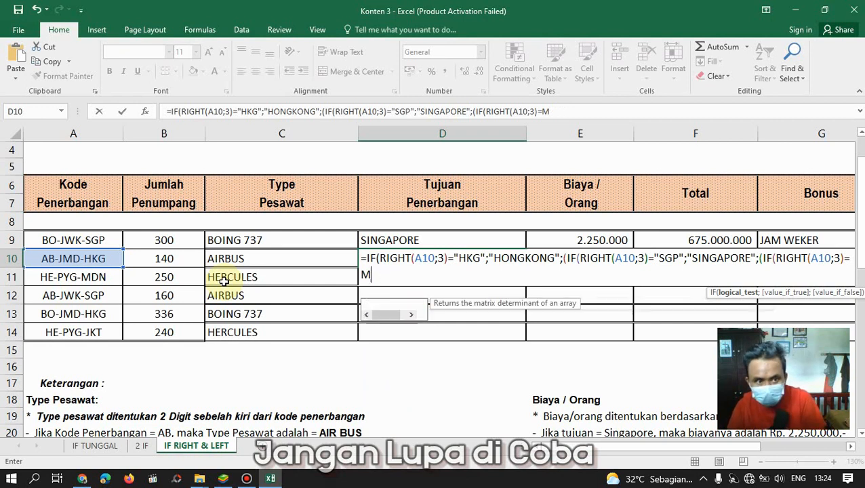
type("\"")
type("MDN")
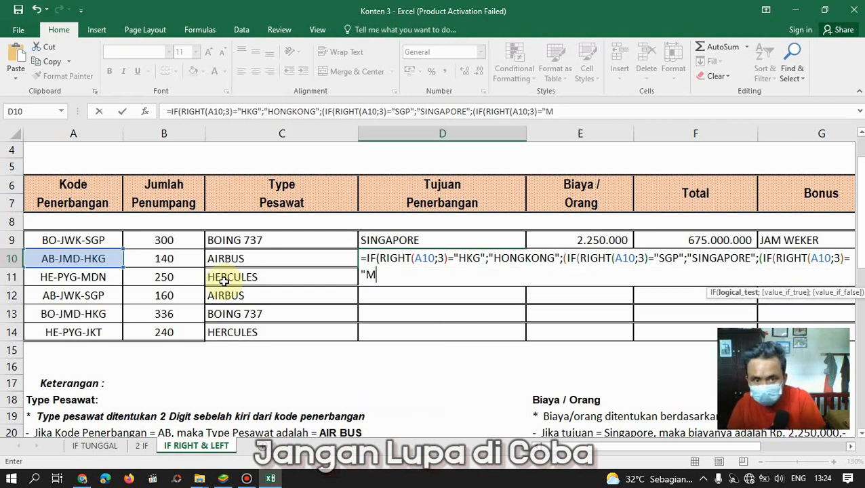
type("\";")
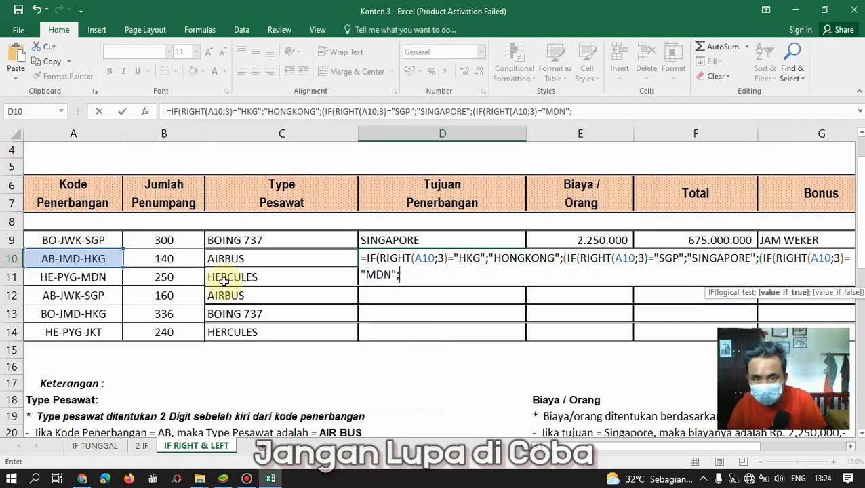
Set "MEDAN" as the value the D10 formula returns when the "MDN" test is true
type(";")
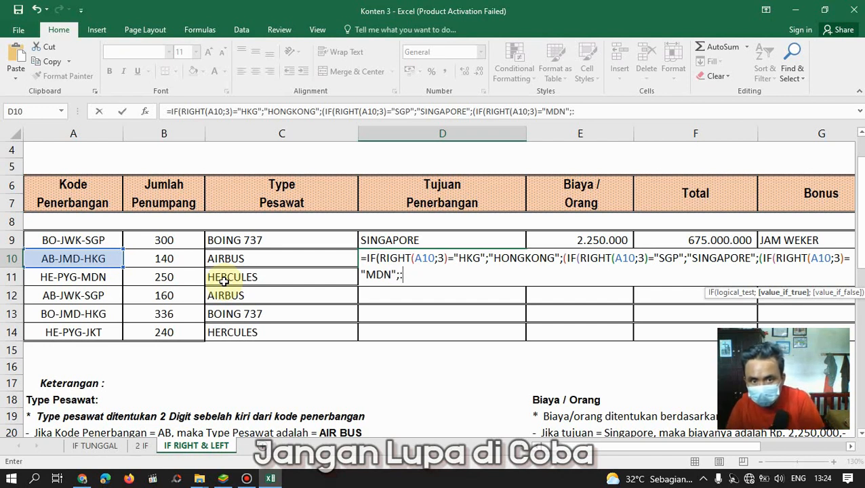
key("BackSpace")
type("\"MEFAN")
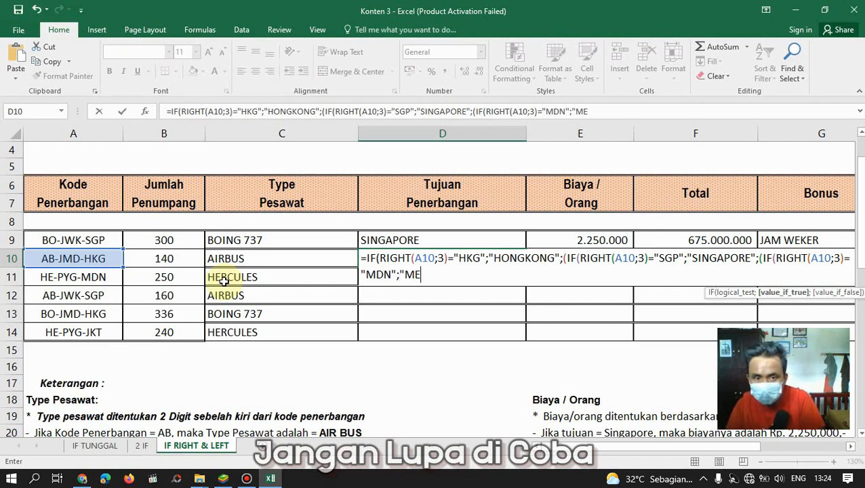
key("BackSpace")
key("BackSpace")
key("BackSpace")
type("DAN")
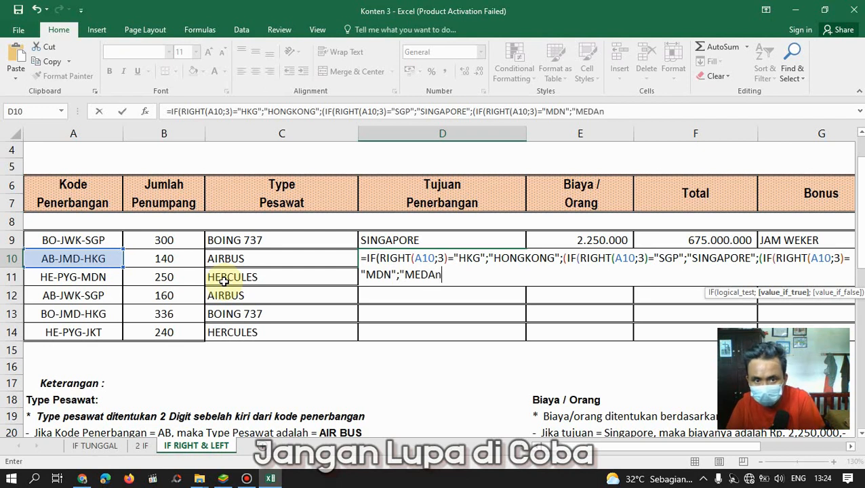
key("BackSpace")
type("N\"")
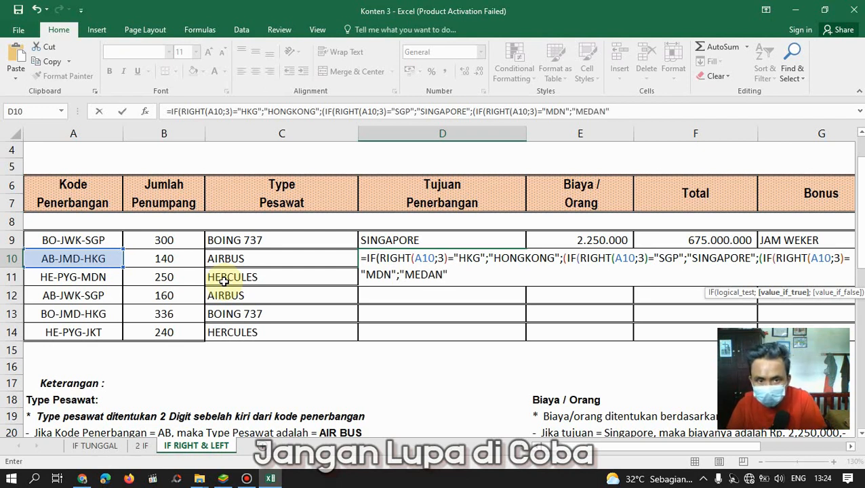
Set "JAKARTA" as the D10 formula's final value if false, close all the parentheses and enter the formula
type(";\"")
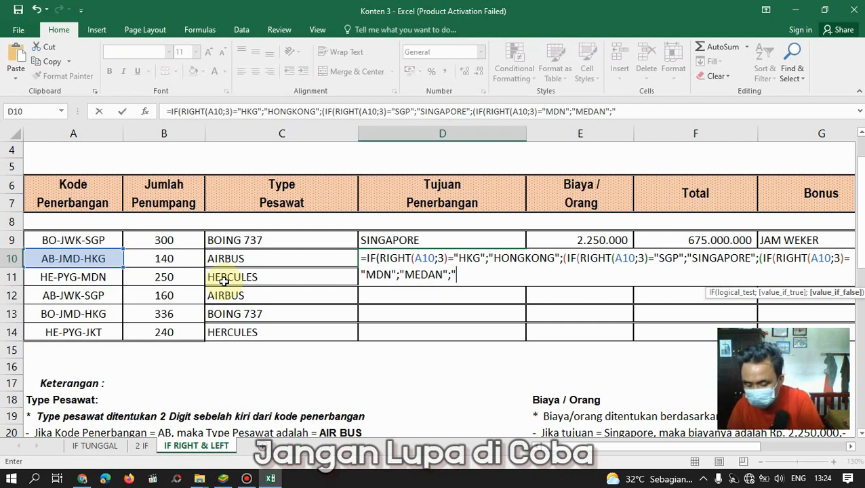
type("JAKARTA")
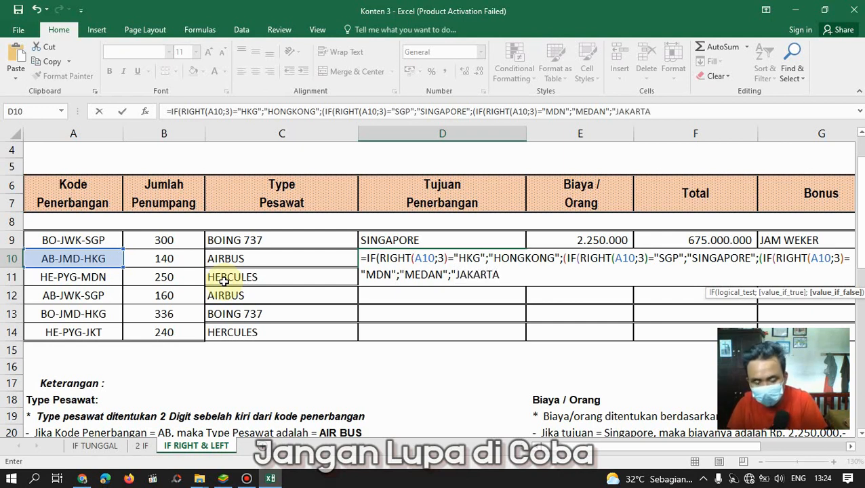
type("\"")
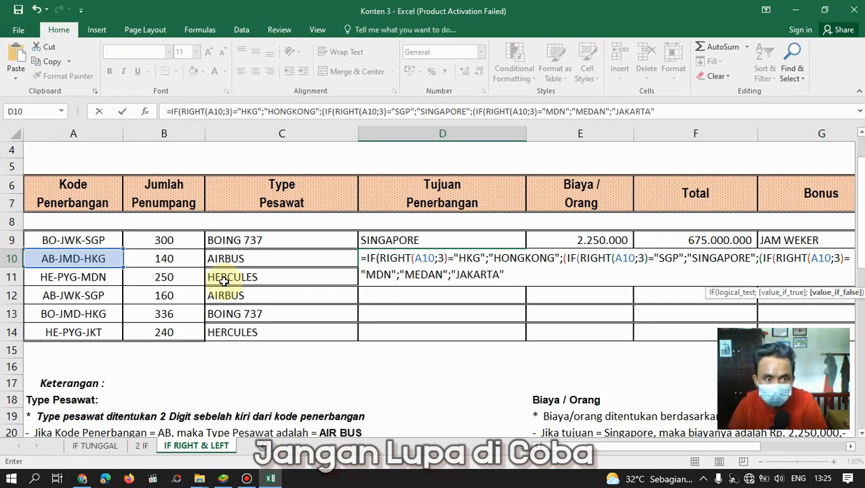
type(")))")
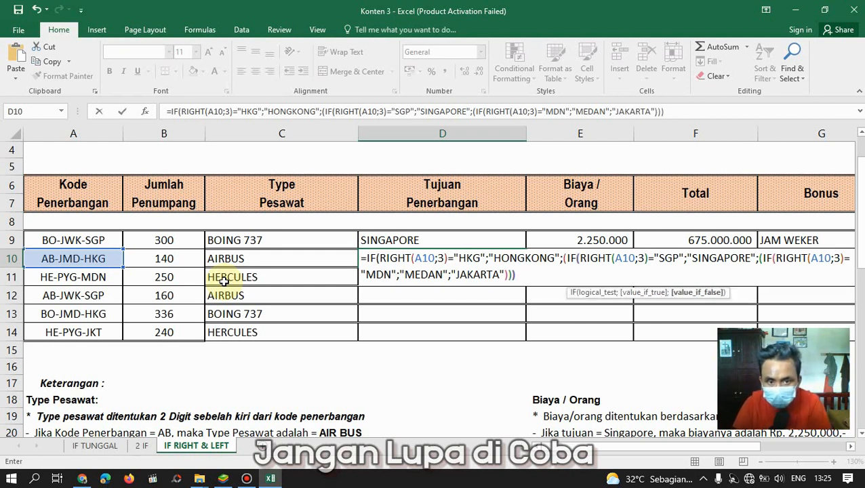
type("))")
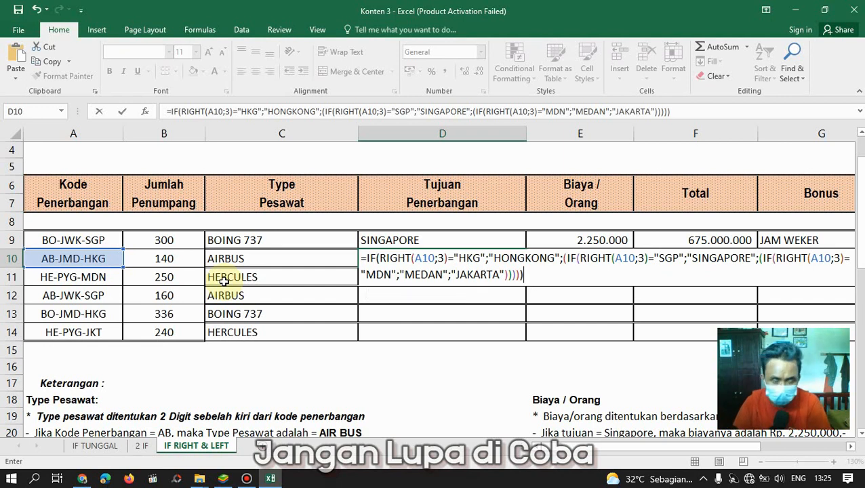
key("Return")
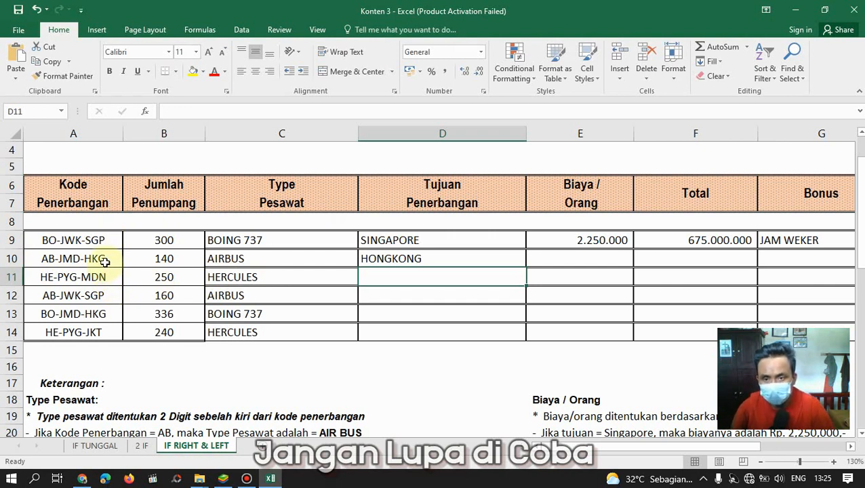
Copy the destination formula from D10 down through D14
left_click(479, 258)
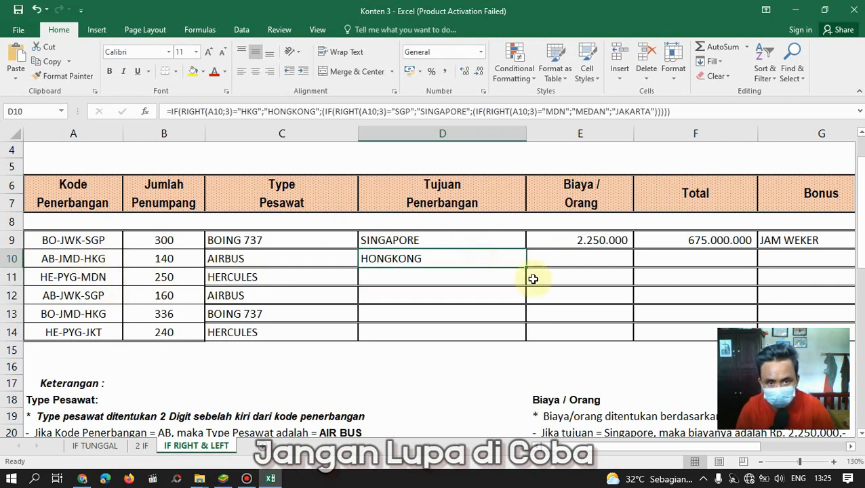
left_click_drag(526, 267, 522, 339)
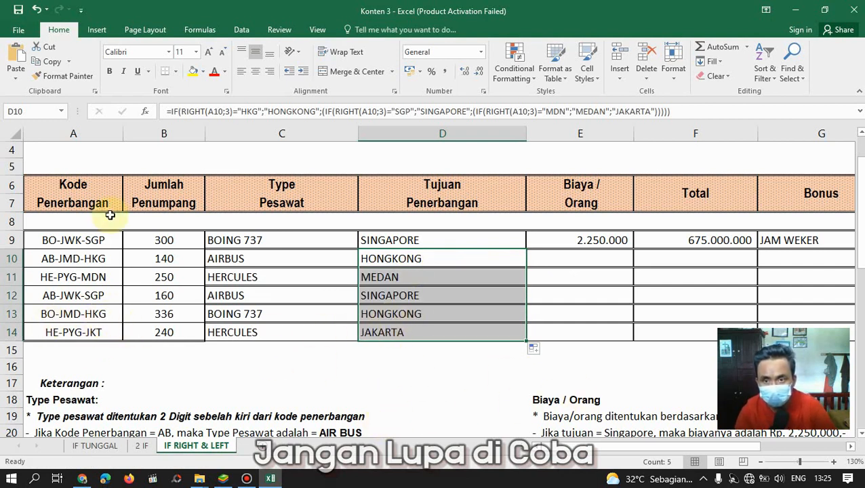
left_click(566, 370)
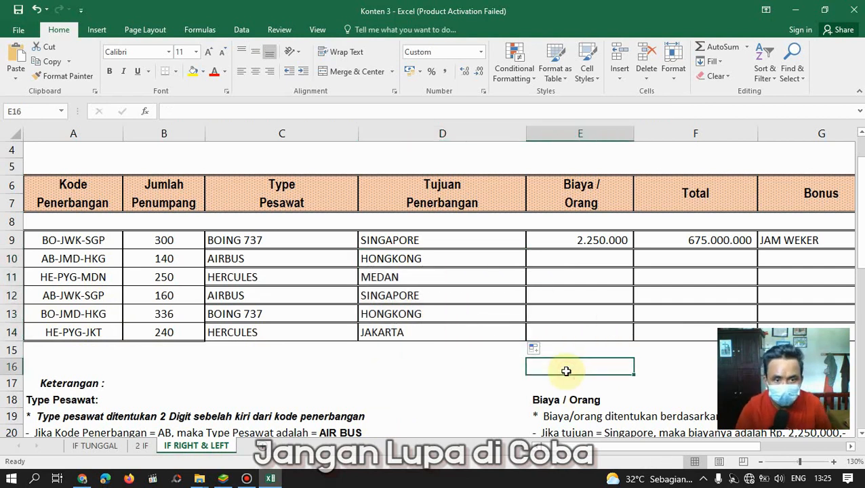
Check the Bonus rules and start an IF formula in G10 whose logical test uses MID on the flight code in A10
left_click_drag(591, 453, 615, 456)
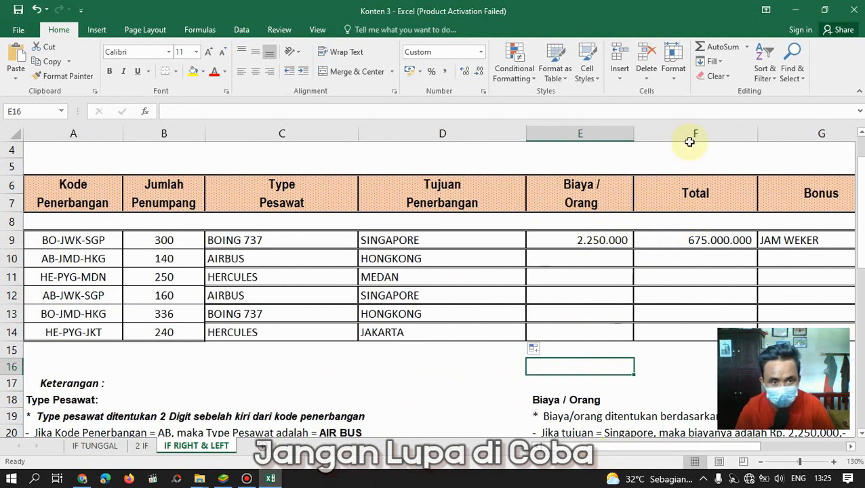
left_click(779, 260)
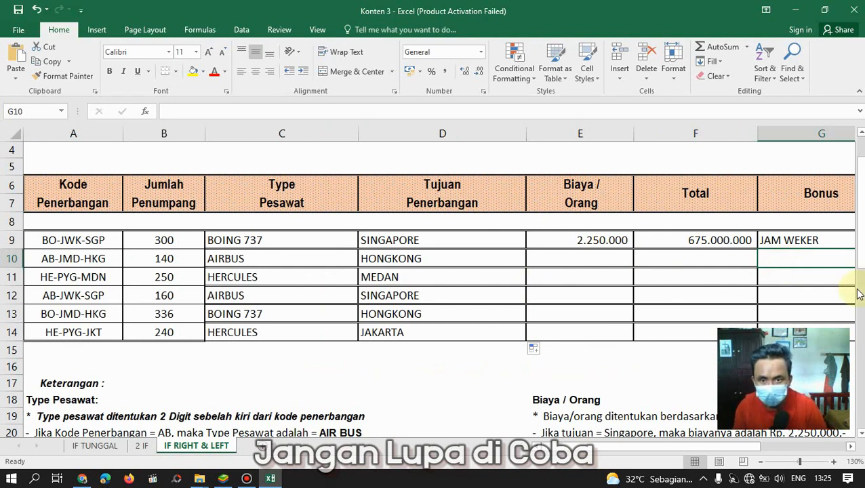
scroll(562, 342, "down", 4)
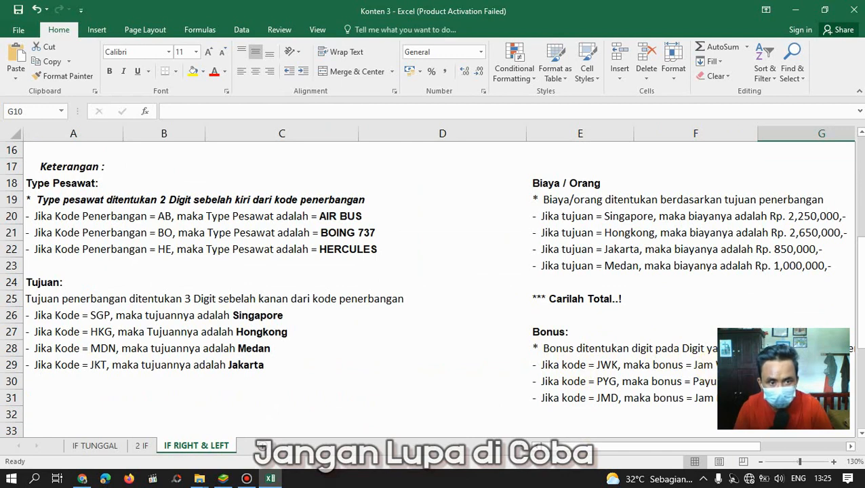
scroll(745, 366, "up", 4)
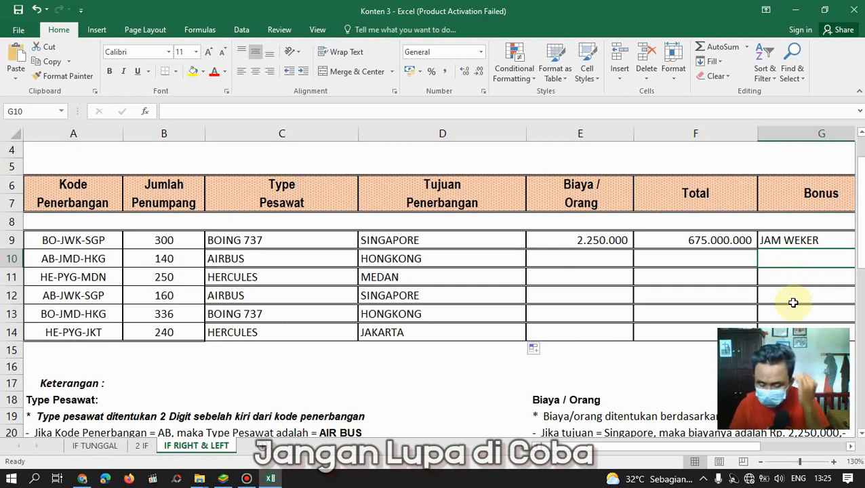
type("=")
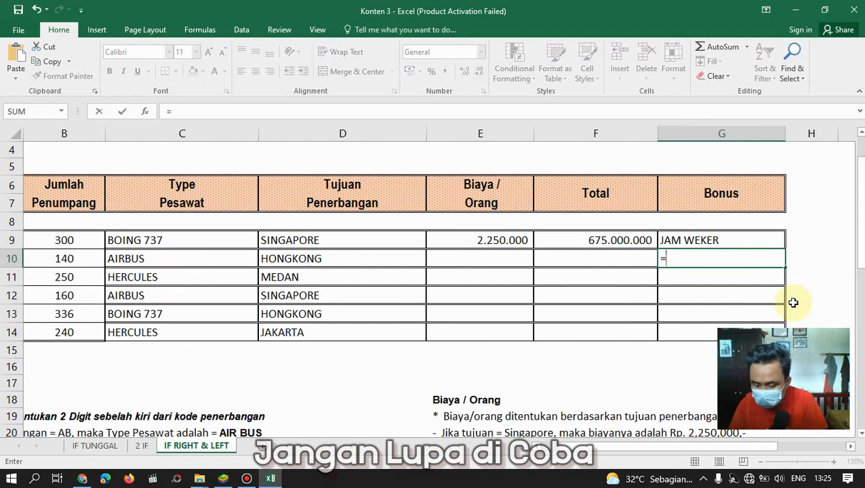
type("IF(")
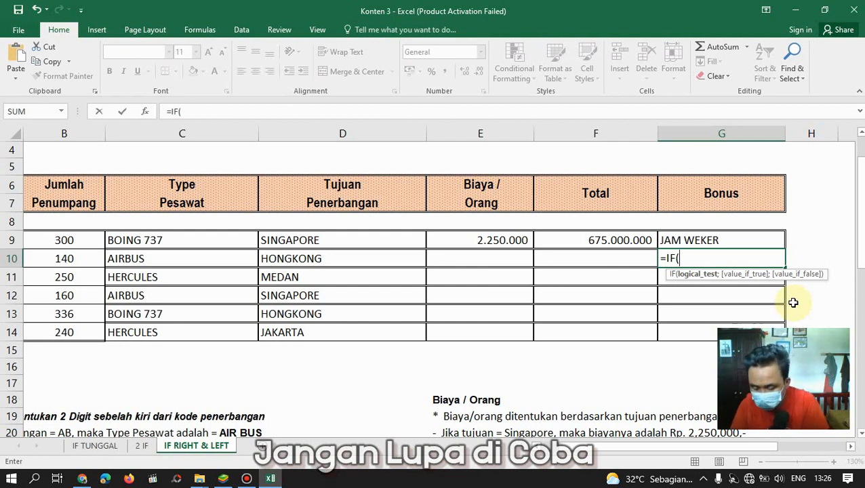
type("MID")
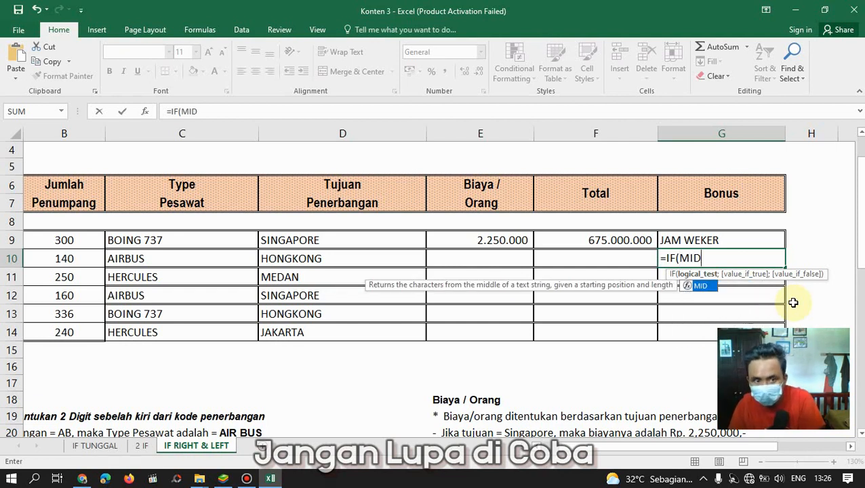
type("(")
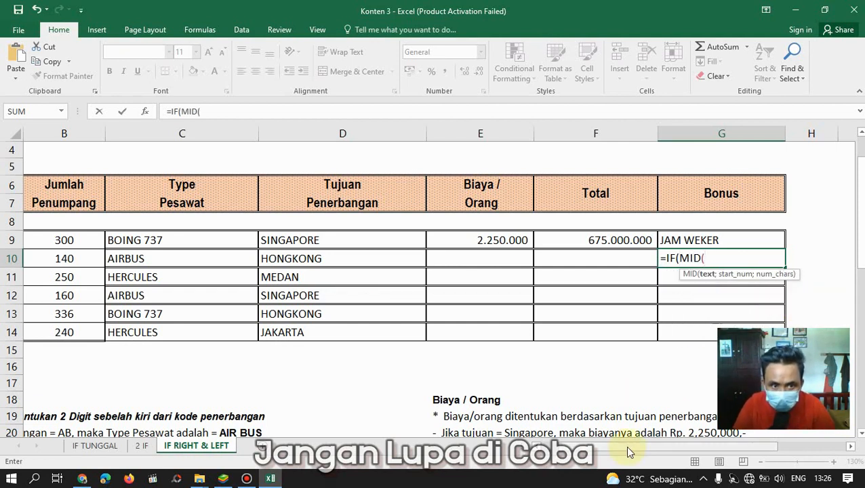
left_click_drag(625, 445, 606, 449)
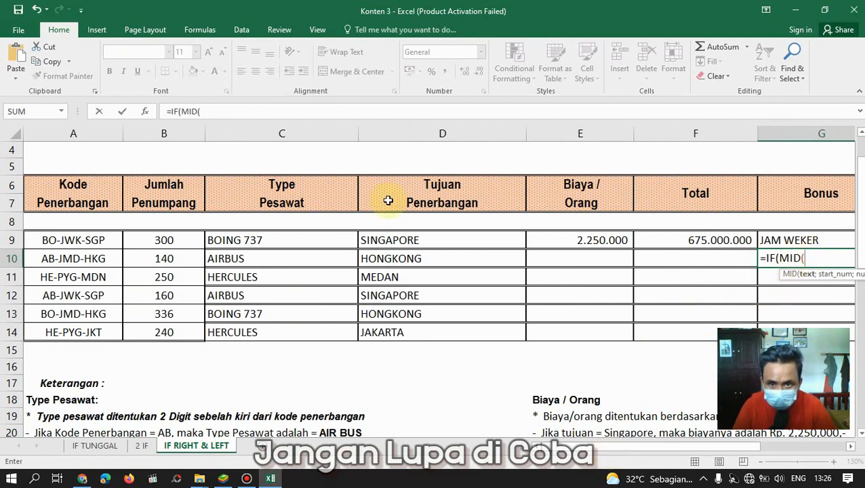
left_click(93, 262)
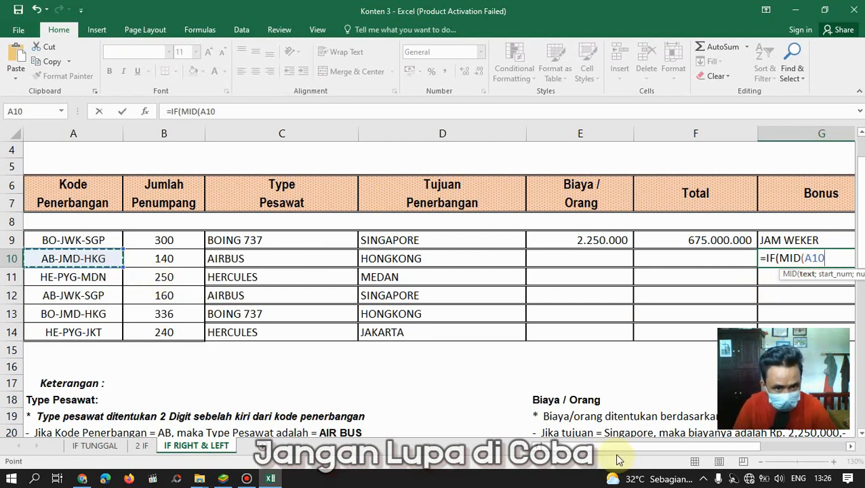
Complete the MID function in G10 so it extracts 3 characters starting at position 4
type(";")
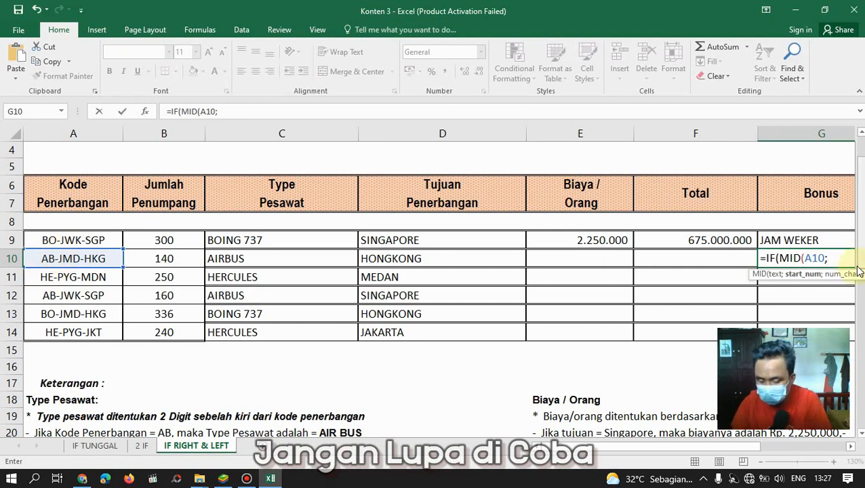
type("4")
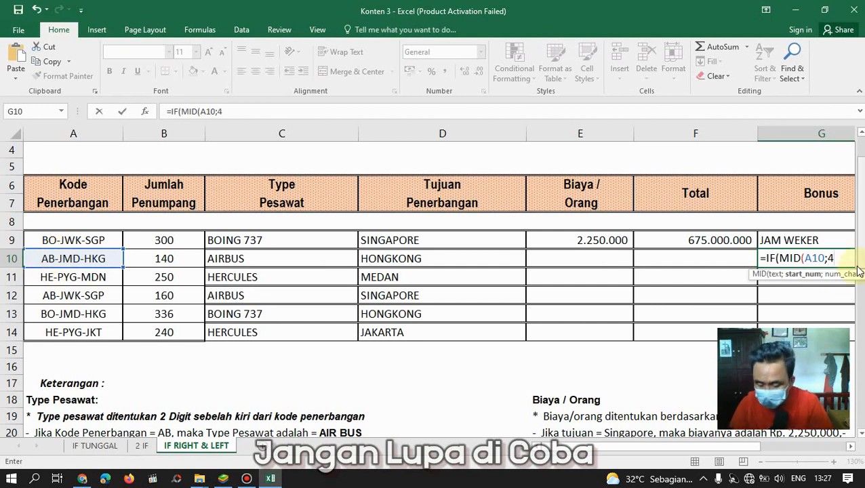
type(";")
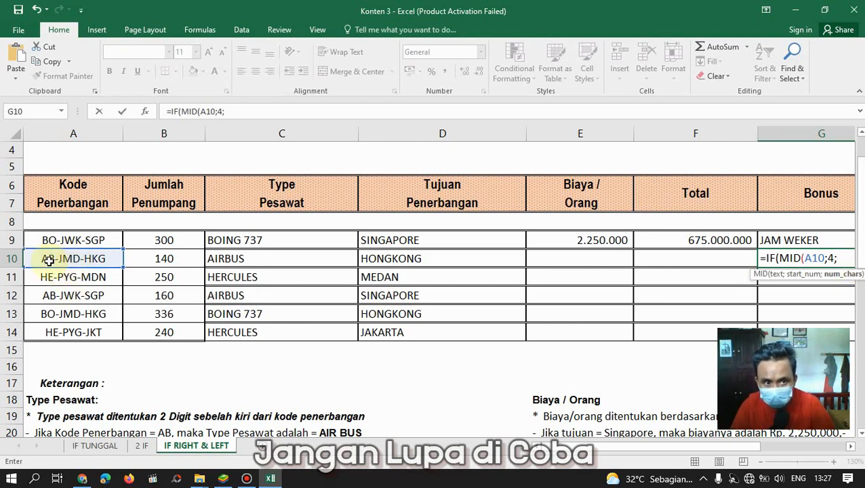
type("3")
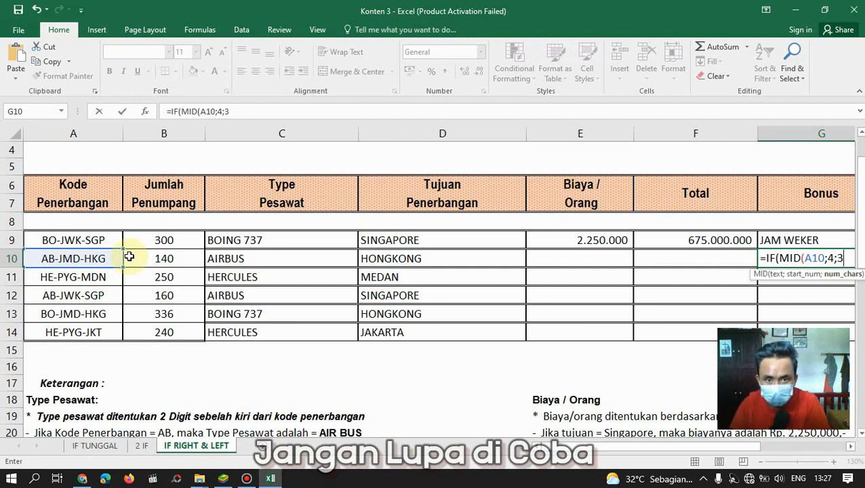
type(")")
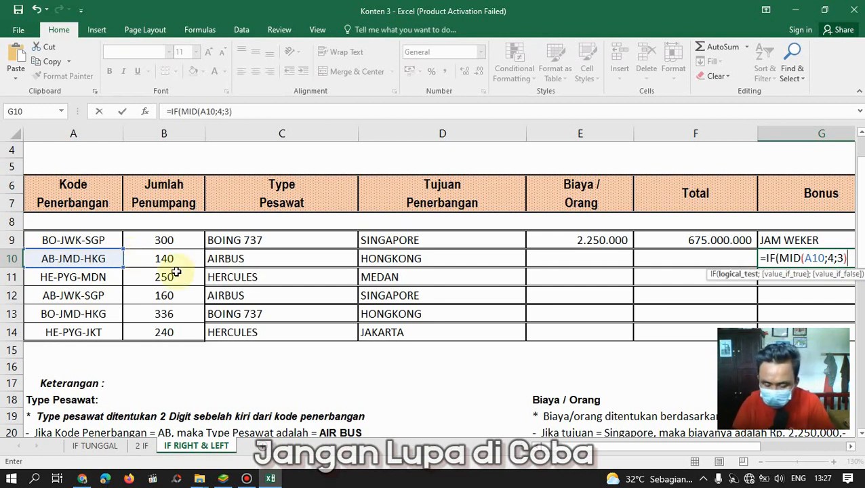
Complete the first IF's logical test in G10 by comparing the extracted code with "JWK"
type("=")
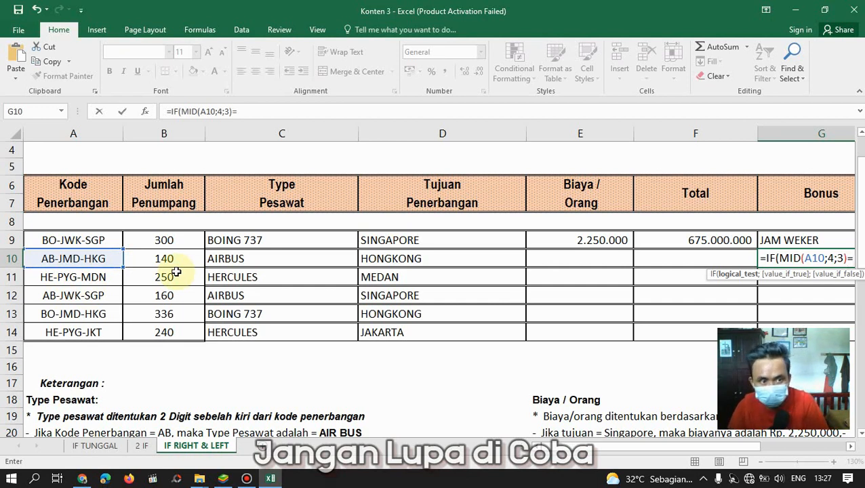
type("\"")
type("JWK\"")
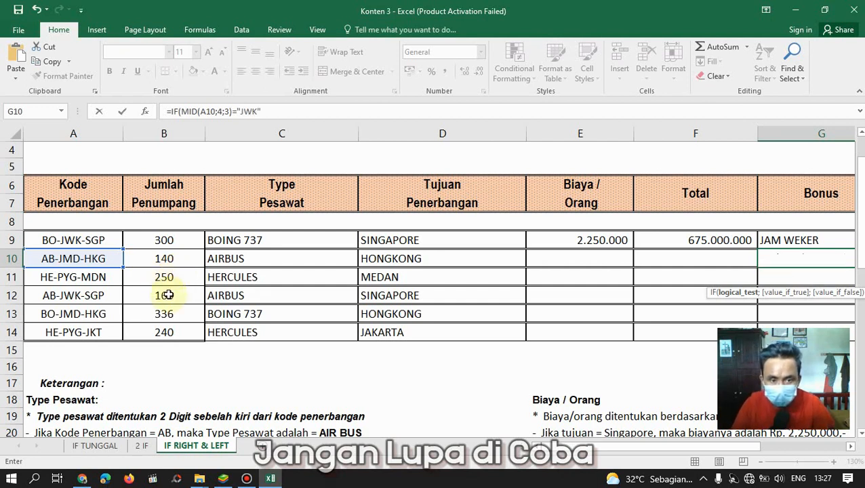
Set "JAM WEKER" as the value the G10 formula returns when the "JWK" test is true
scroll(164, 294, "down", 5)
scroll(385, 295, "up", 6)
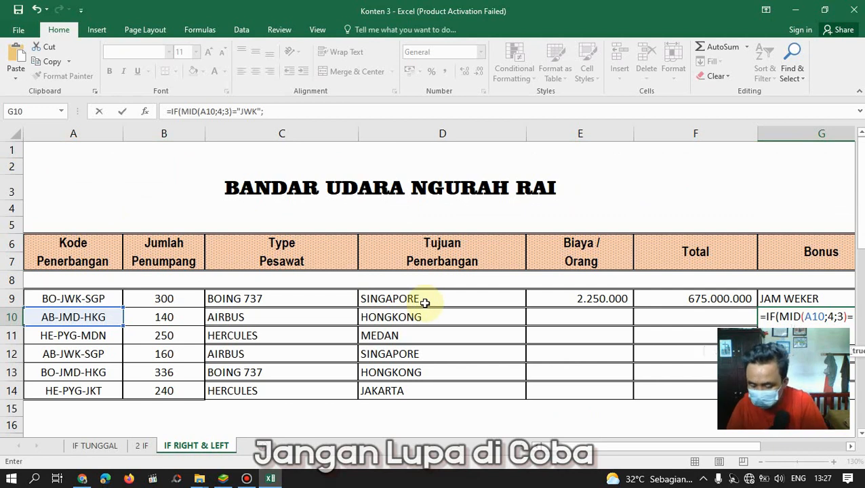
type(";\"JAM WEKWE")
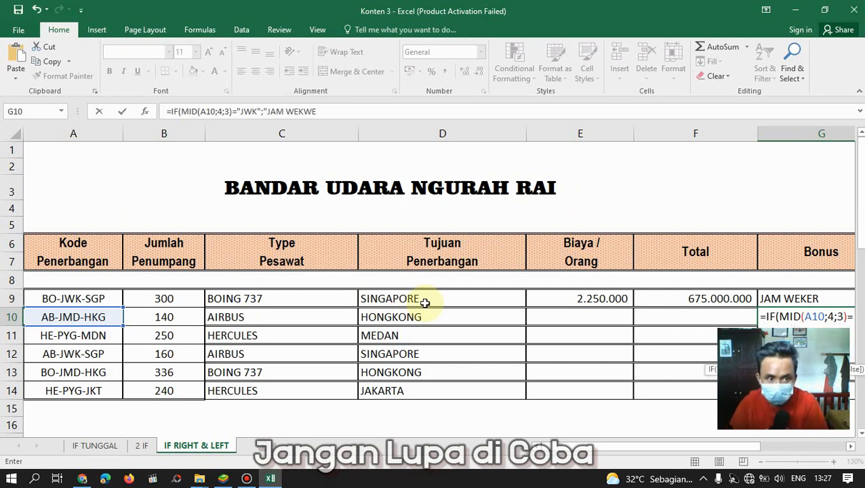
key("BackSpace")
key("BackSpace")
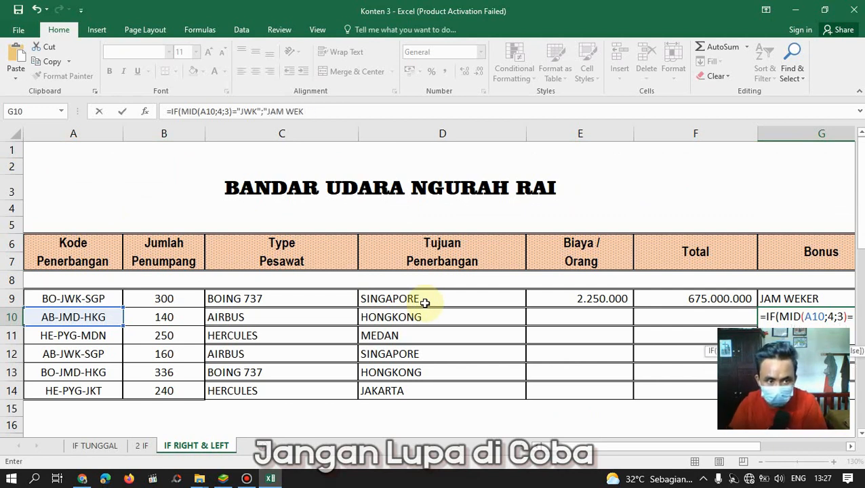
type("ER")
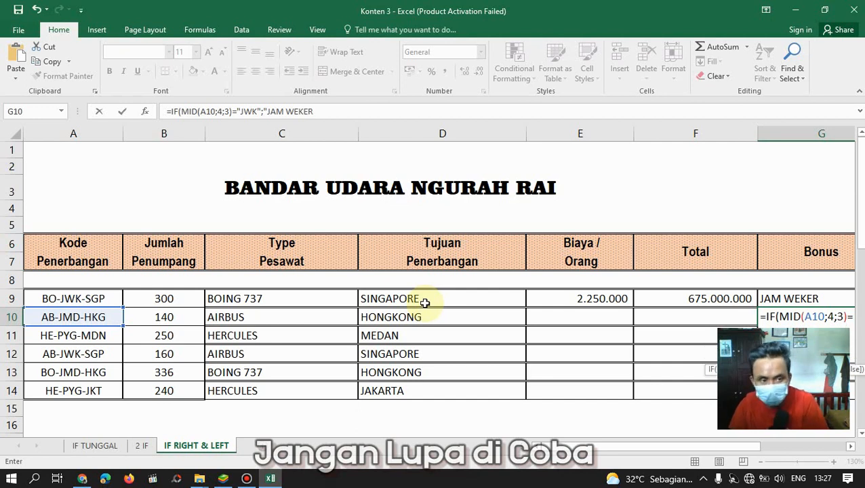
type("\"")
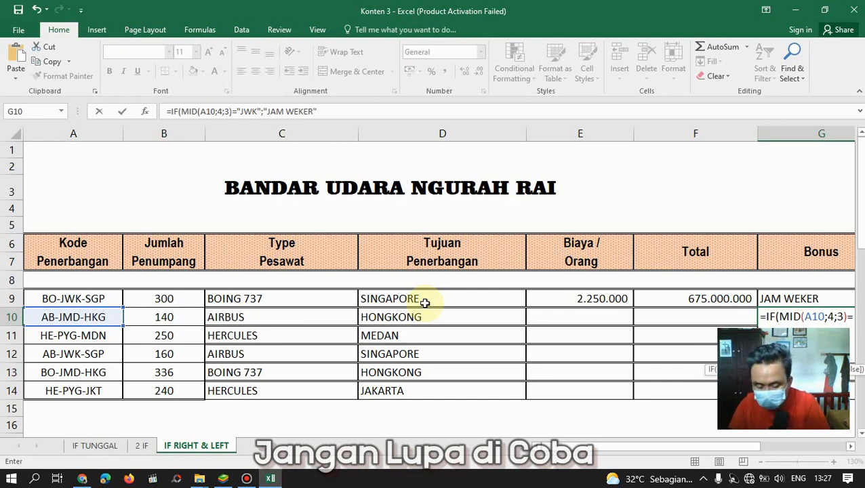
Check the Bonus rules and open a parenthesis for a nested condition in the value-if-false argument of G10's IF formula
type(";")
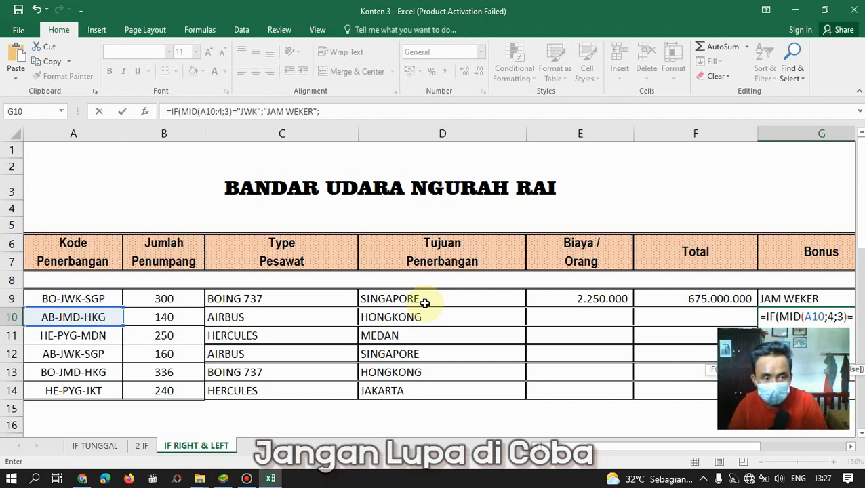
scroll(424, 303, "down", 5)
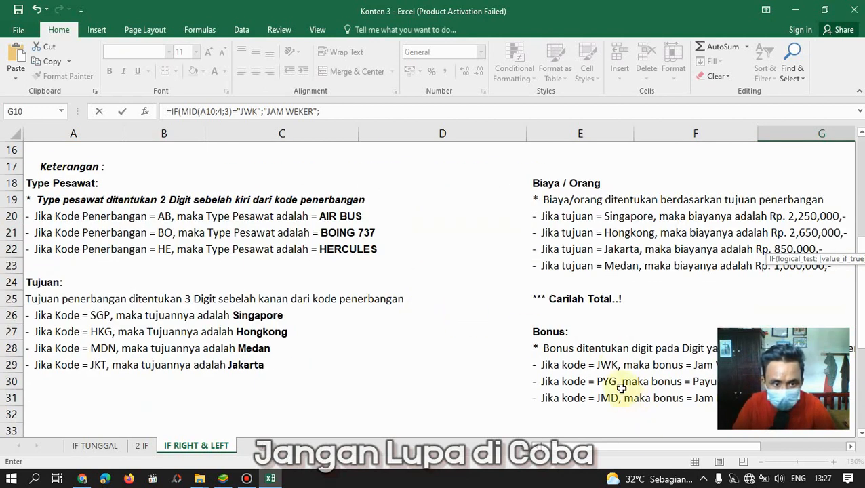
scroll(667, 382, "up", 5)
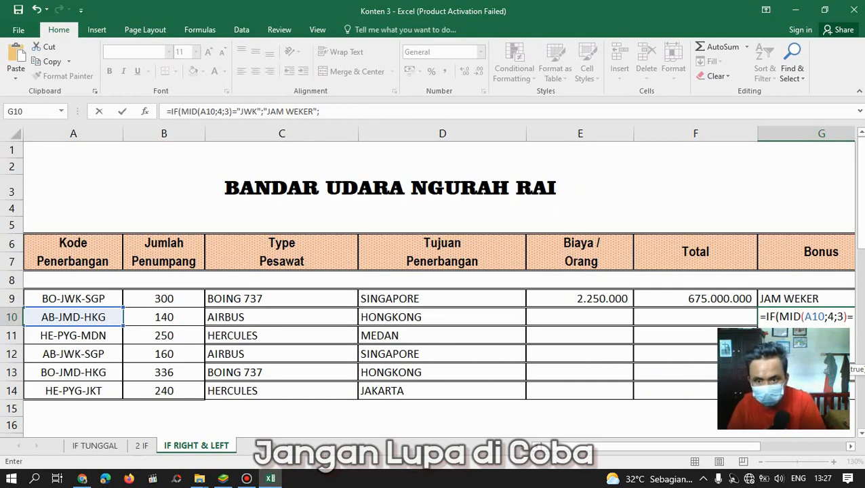
type("(")
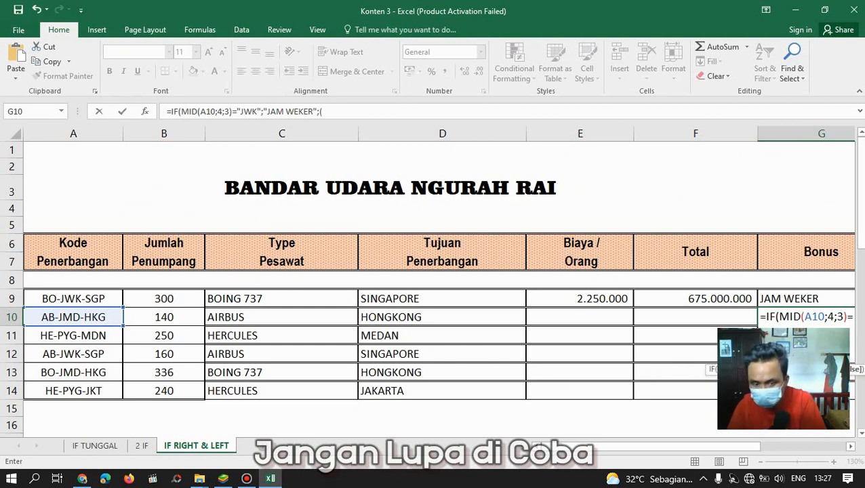
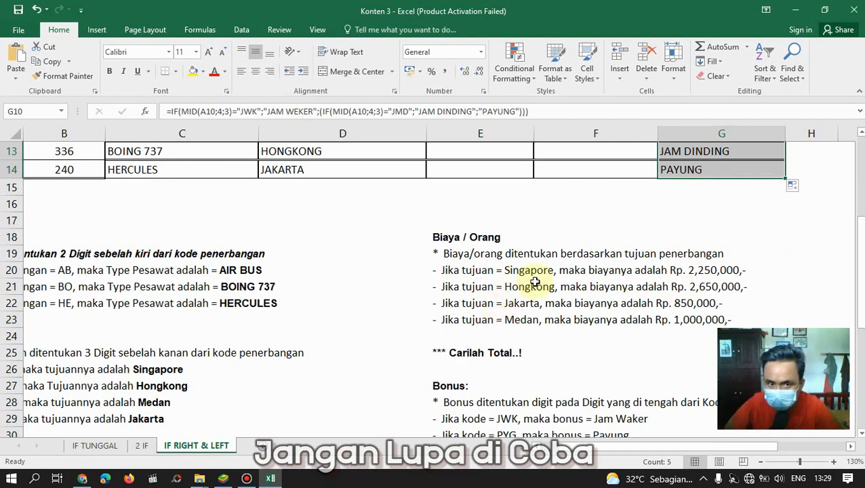
Review the cost formula in E9 and start an IF formula in E10 whose logical test refers to the destination in D10
scroll(533, 283, "up", 4)
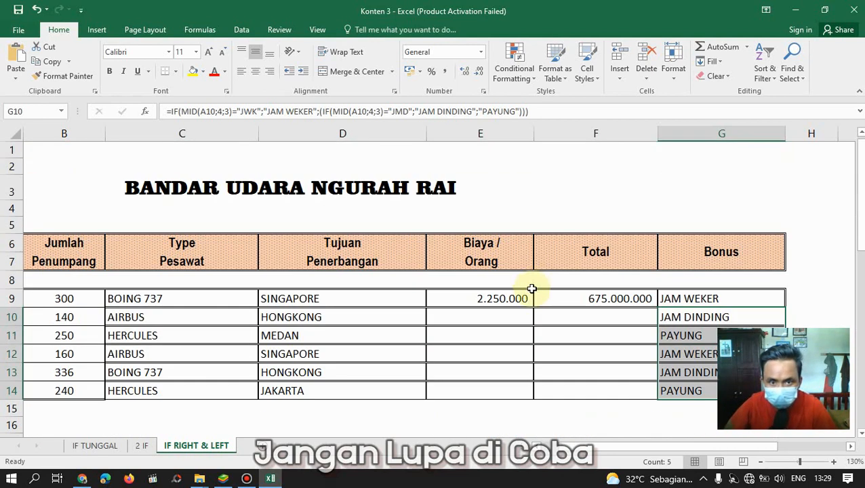
left_click(471, 301)
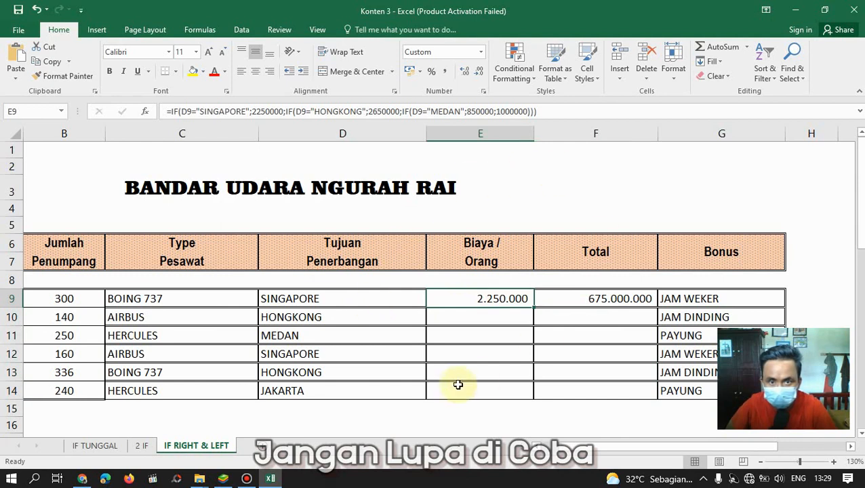
left_click(474, 352)
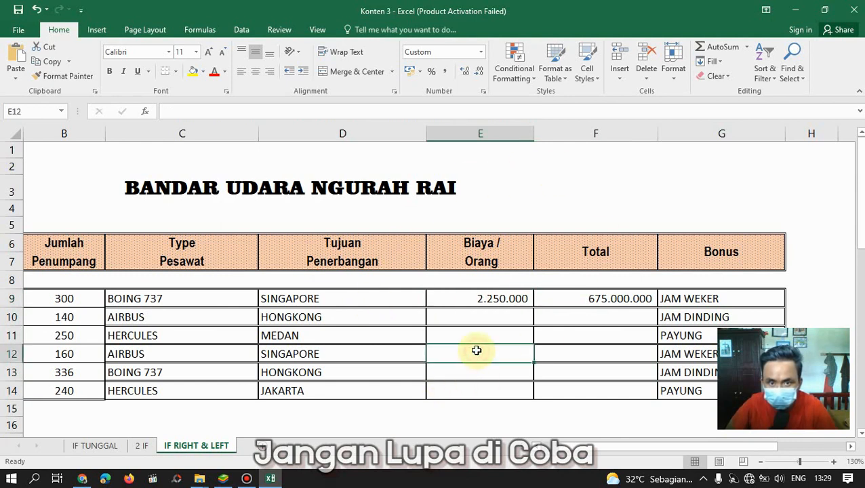
left_click(483, 315)
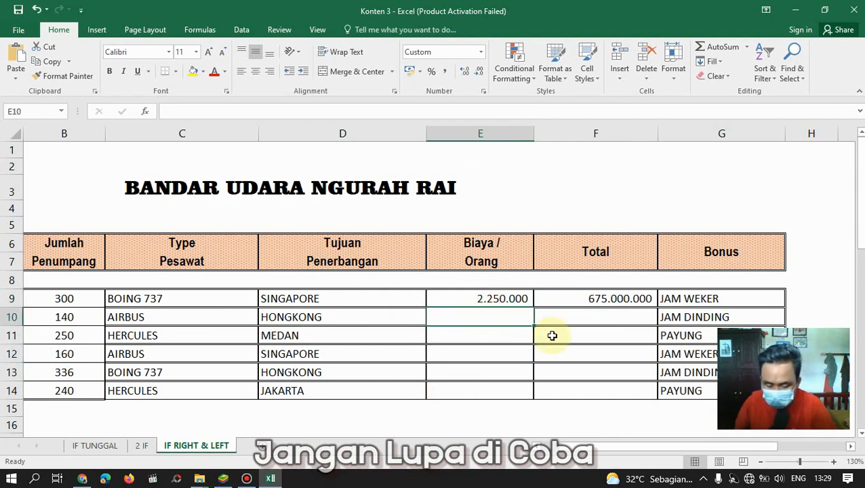
type("=")
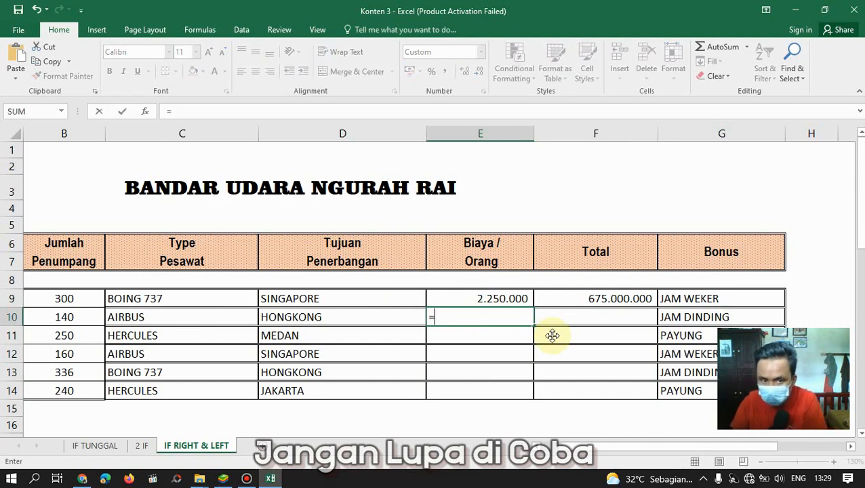
type("IF")
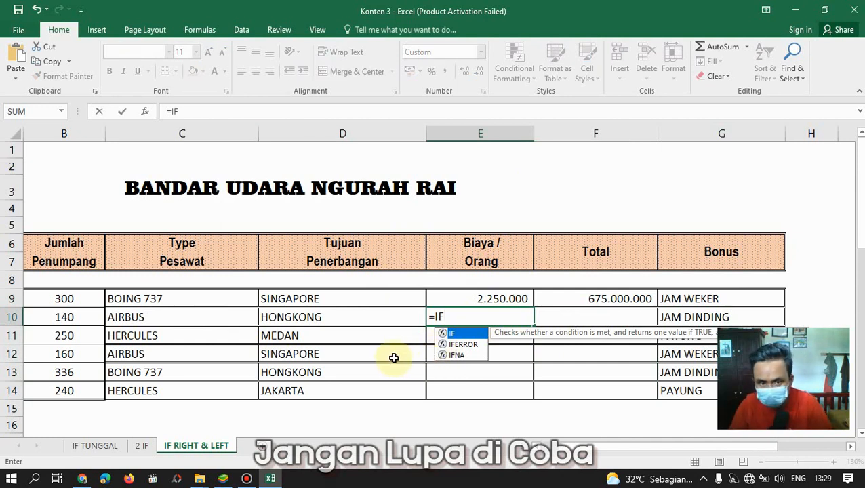
type("(")
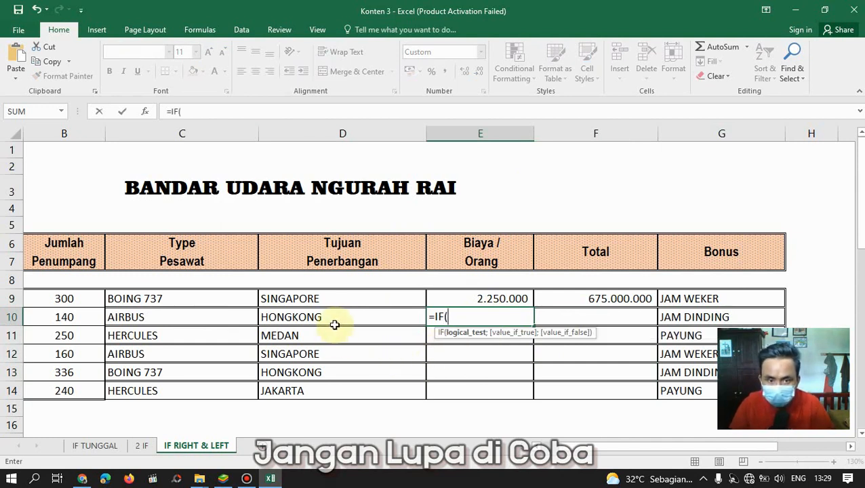
left_click(338, 319)
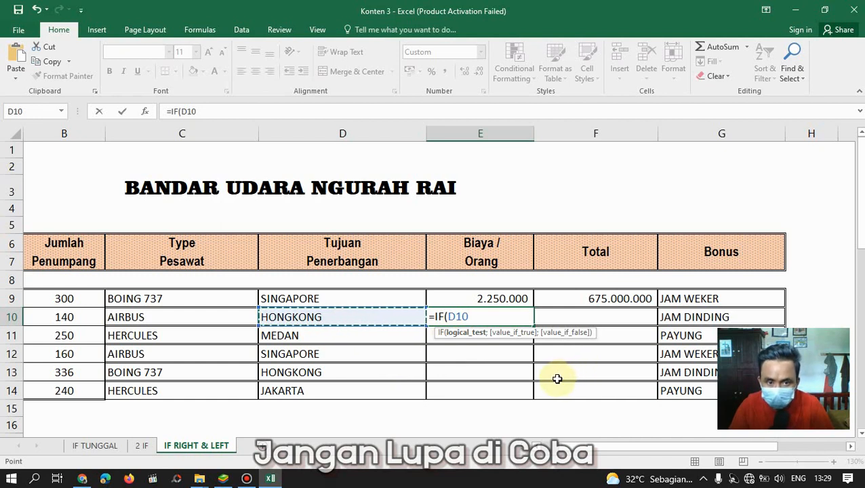
Check the Biaya / Orang rules and complete E10's first logical test by comparing D10 with "HONGKONG"
scroll(554, 380, "down", 4)
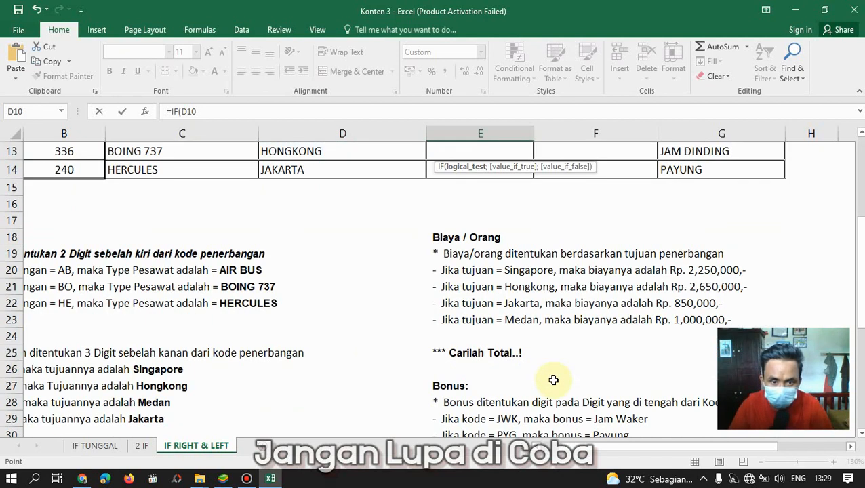
scroll(554, 379, "up", 1)
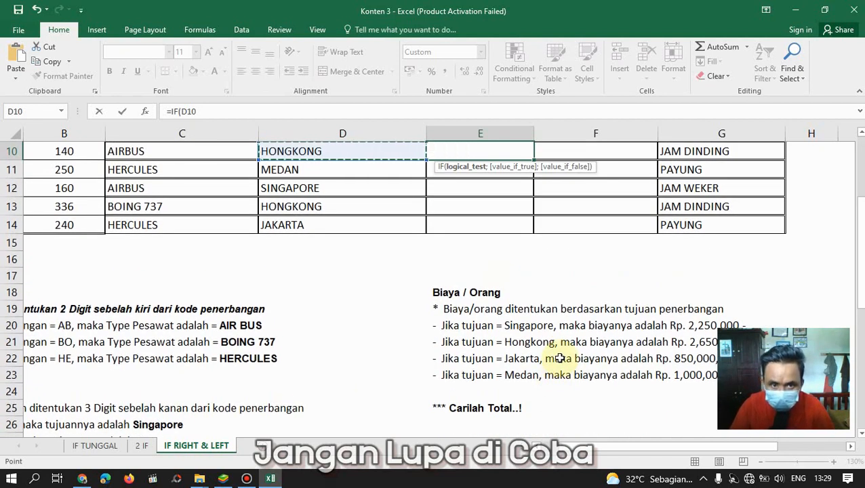
scroll(559, 358, "up", 1)
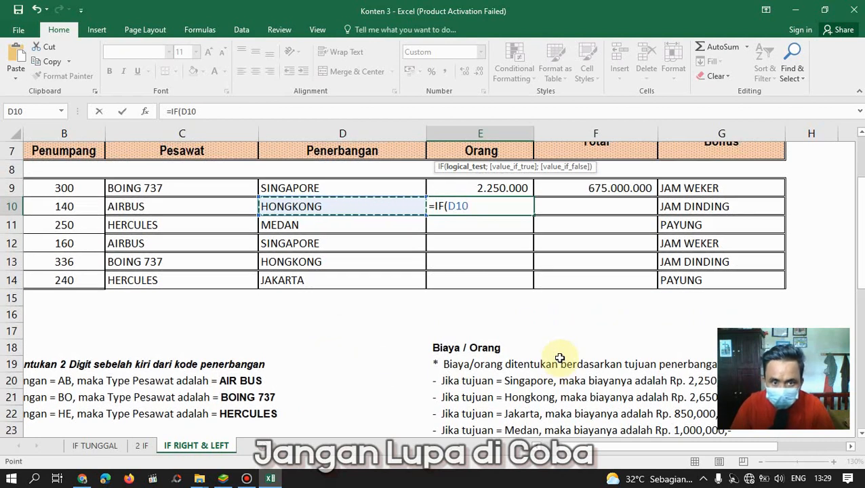
type("=")
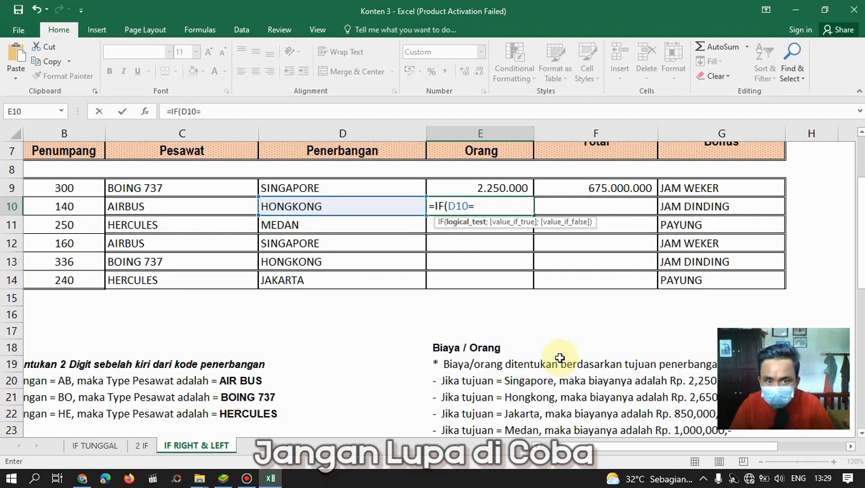
type("\"HONG")
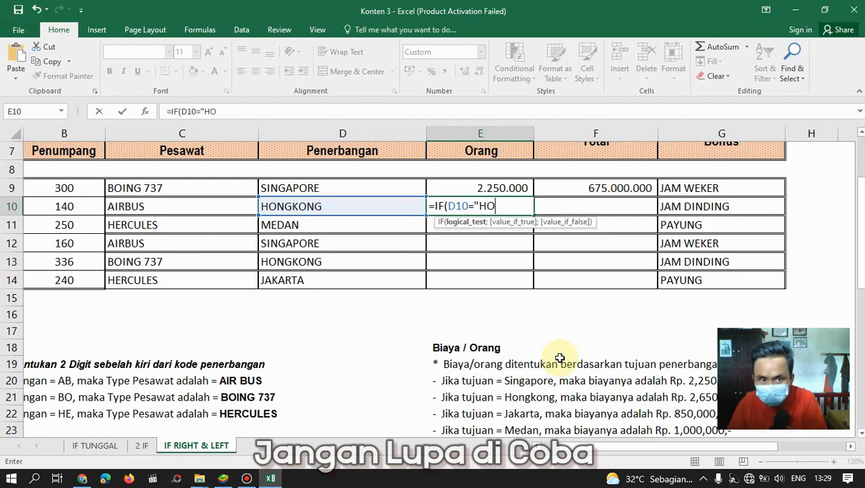
key("BackSpace")
type("GKONG")
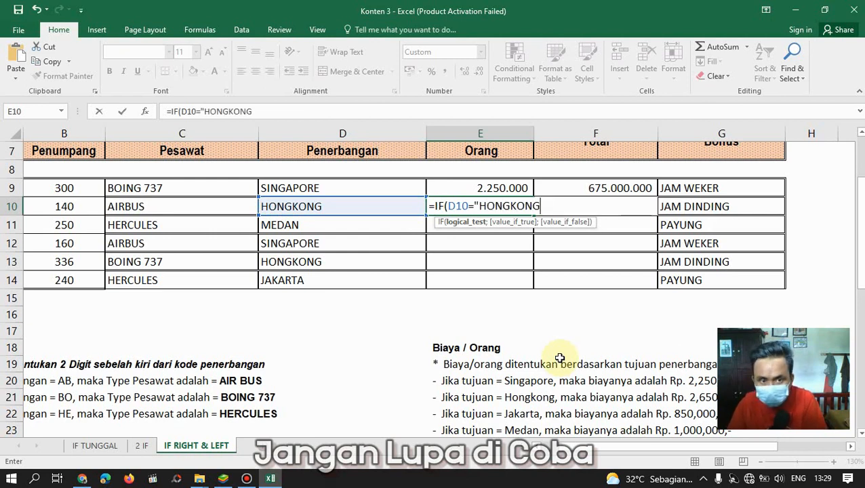
type("\"")
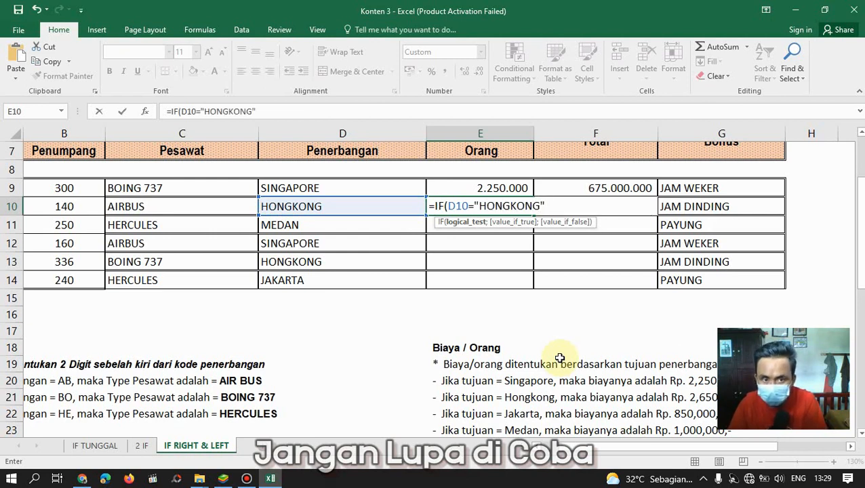
Set 2650000 as the value the E10 formula returns when the "HONGKONG" test is true
type(";")
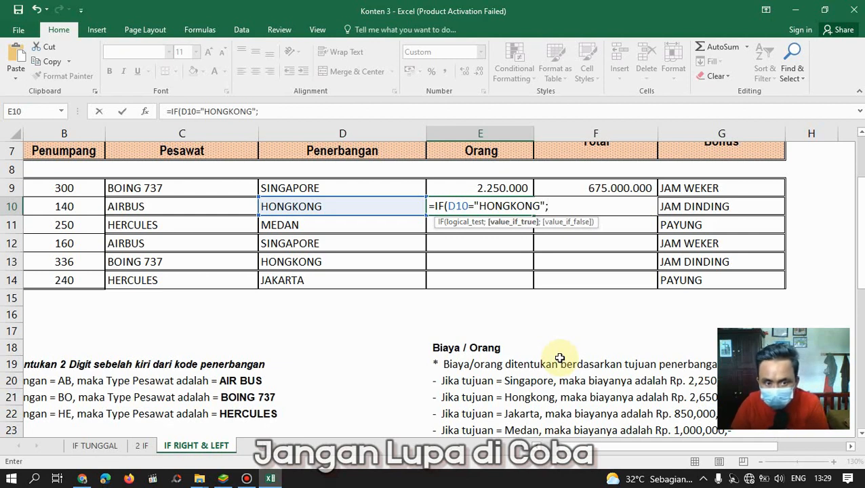
type("2650")
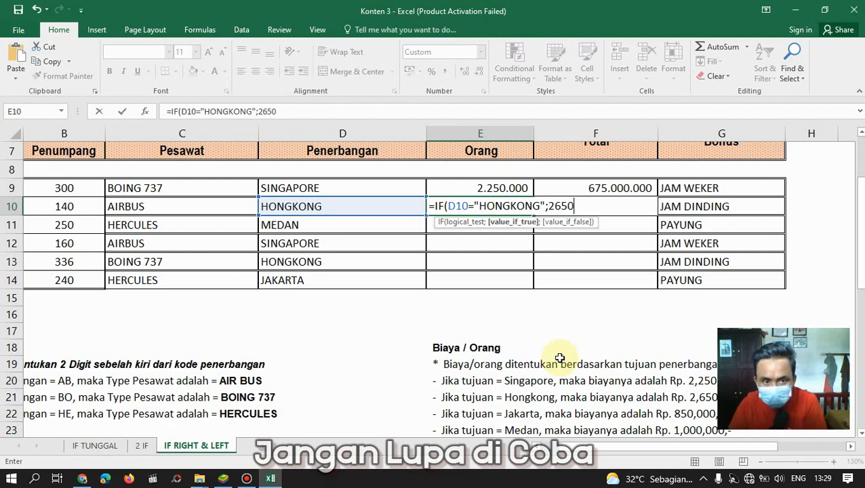
type("000")
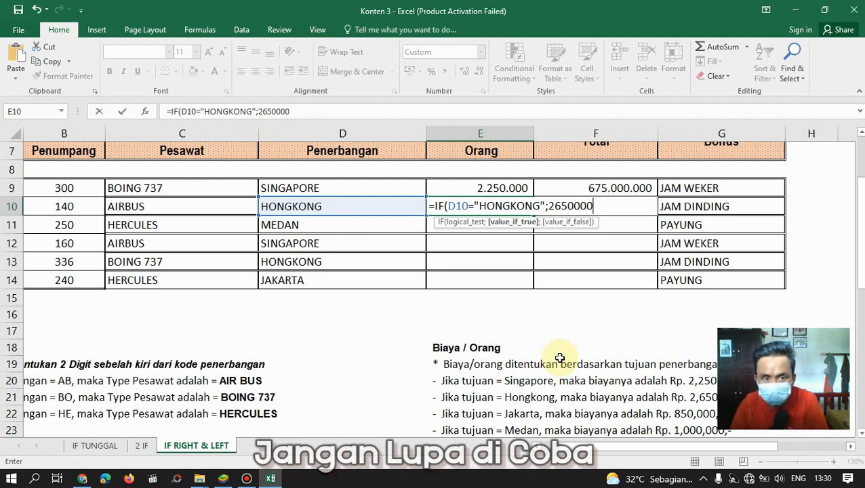
Nest a second IF in parentheses as E10's value-if-false, returning 2250000 when D10 equals "SINGAPORE"
type(";")
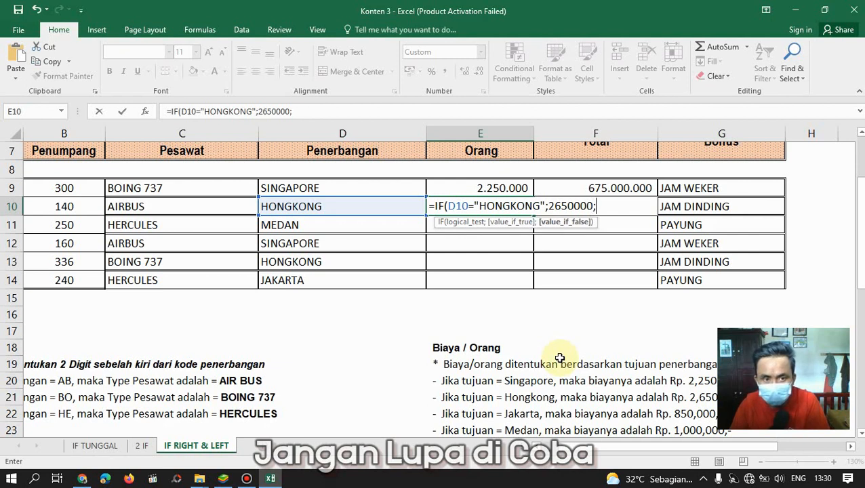
type("(")
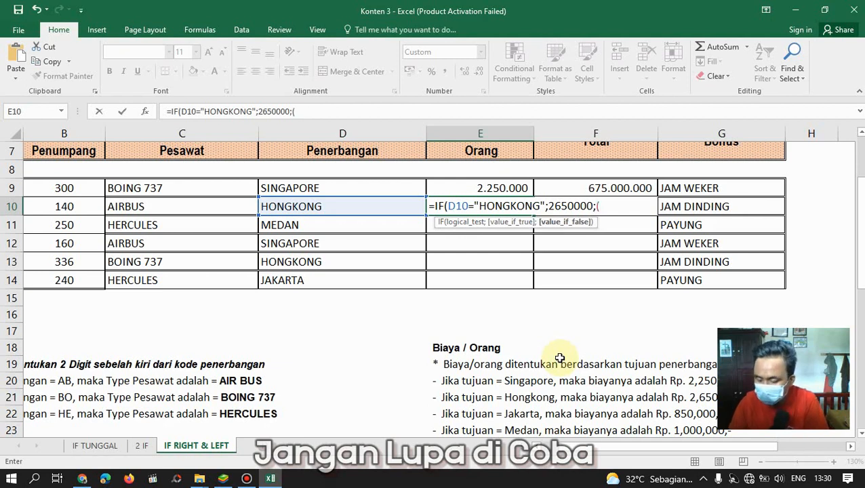
type("IF")
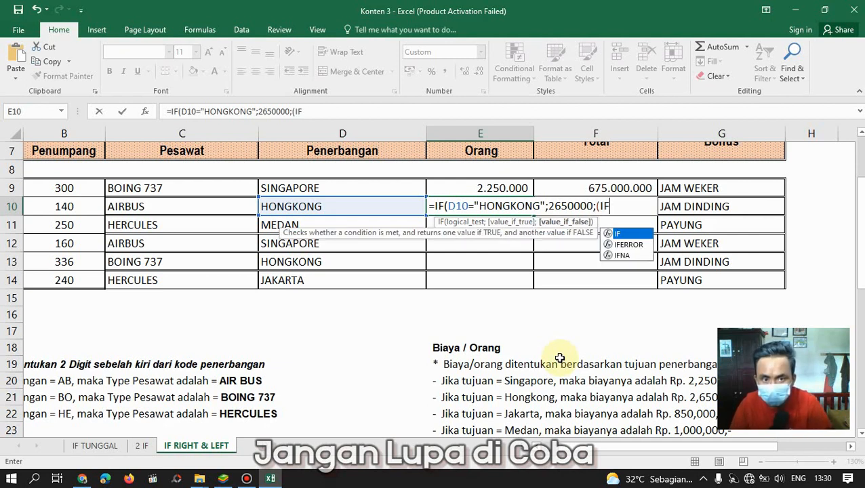
type("(")
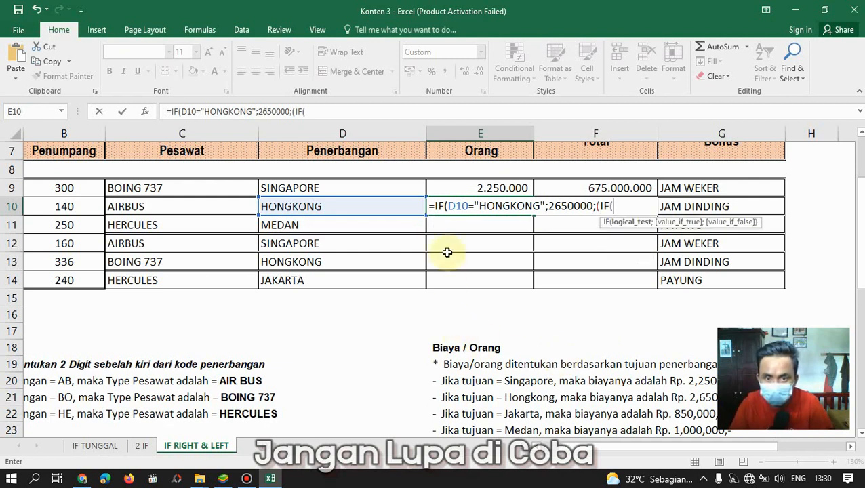
left_click(267, 205)
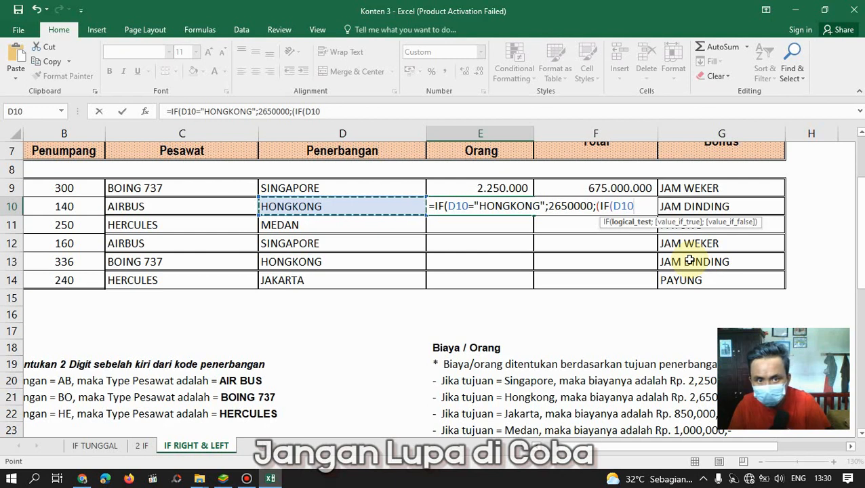
type("=")
type("\"SI")
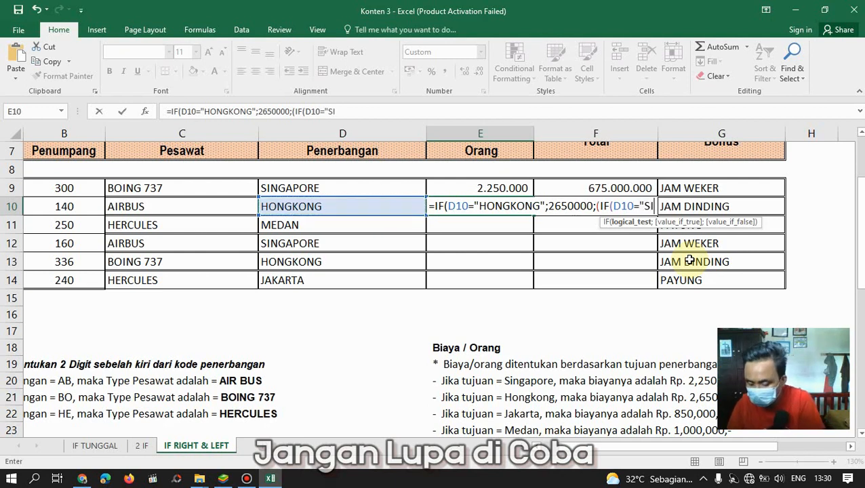
type("NGAPORE")
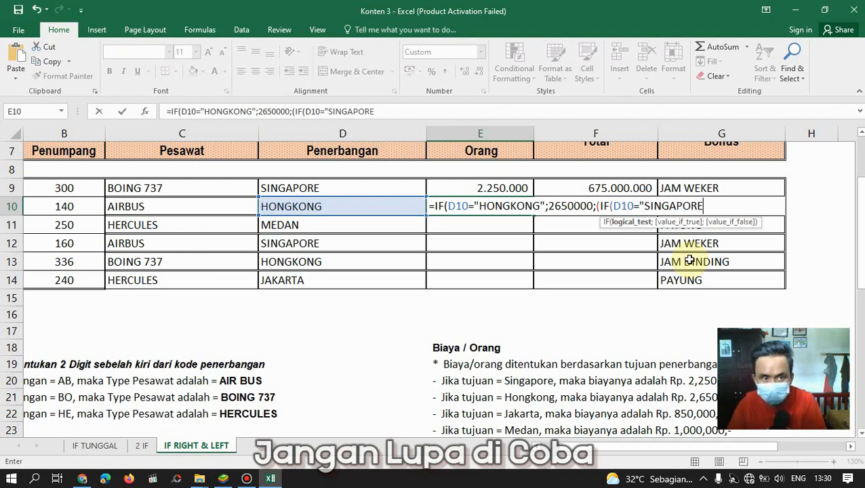
type("\";")
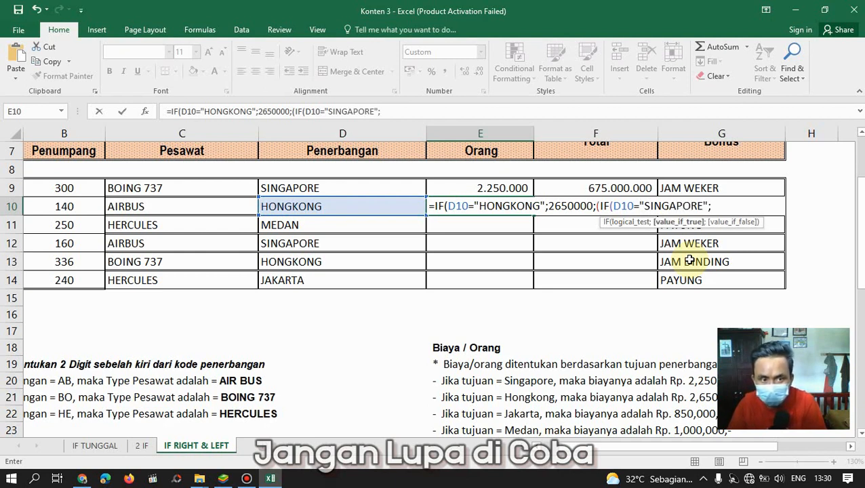
type("2250000")
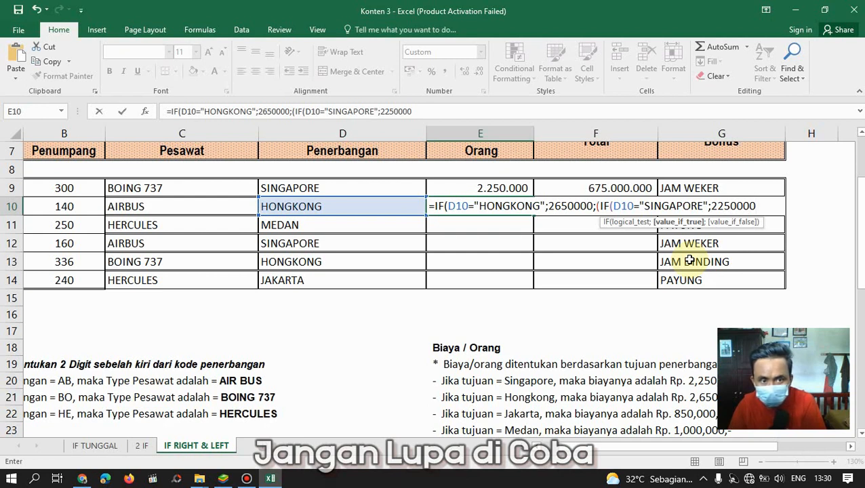
Nest a third parenthesised IF as the value-if-false in E10's formula, testing whether D10 equals "MEDAN"
type(";(")
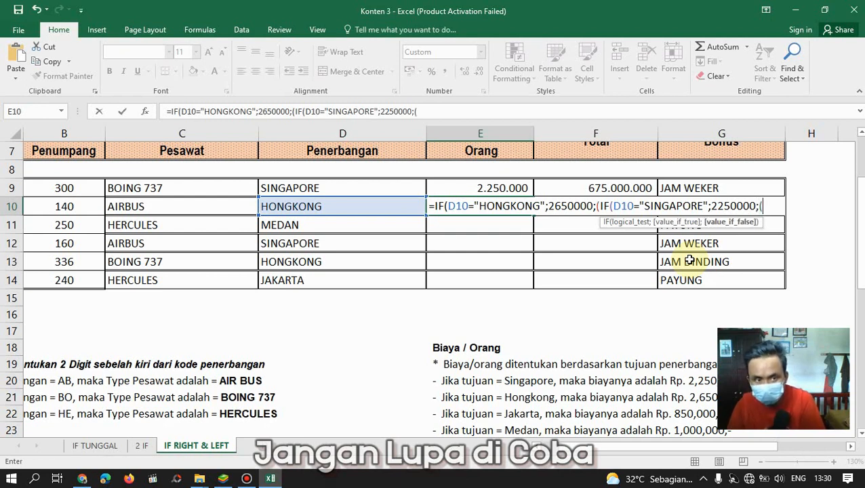
type("IF")
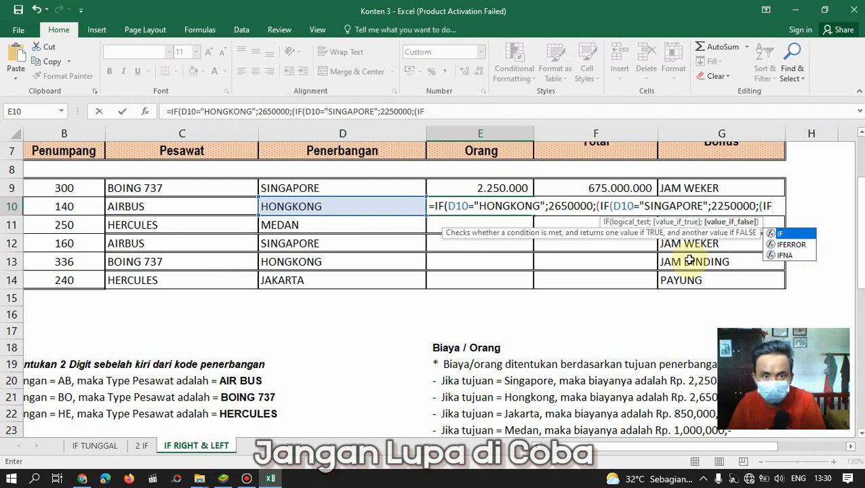
type("(")
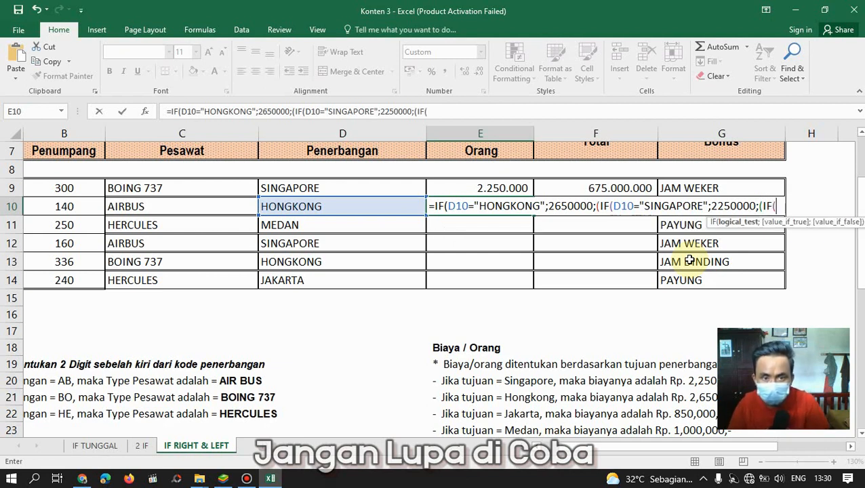
left_click(323, 209)
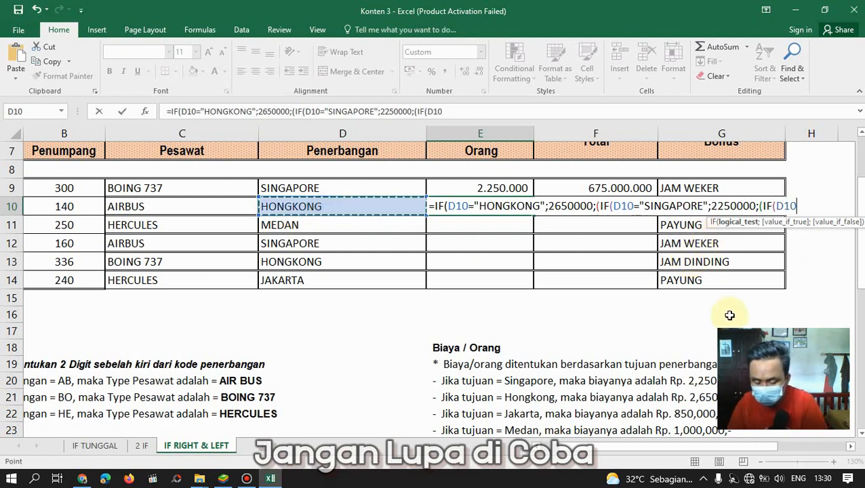
type("=")
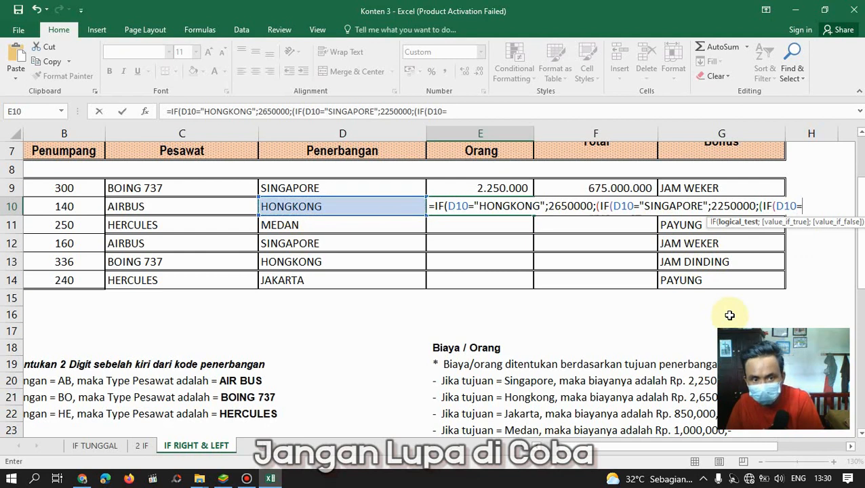
type("MEDAN")
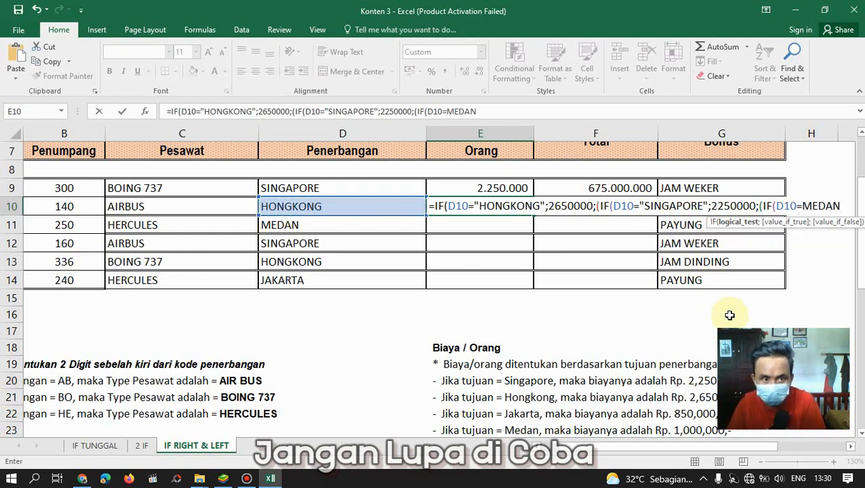
type("\"")
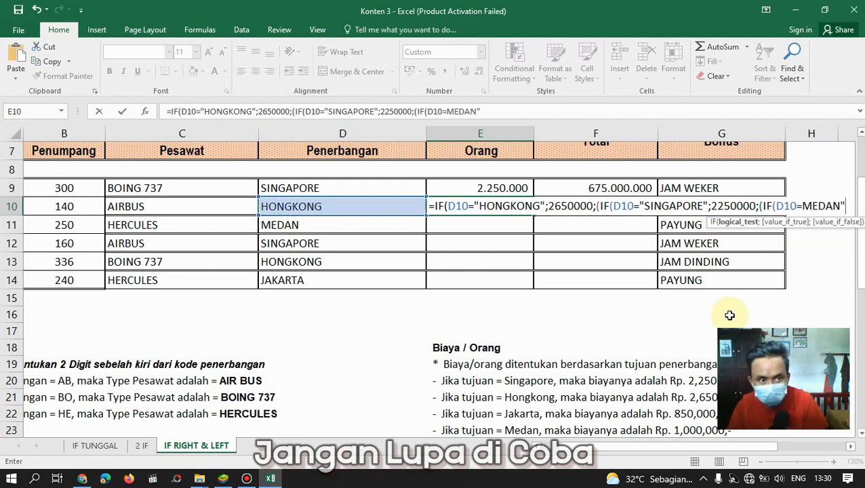
key("Return")
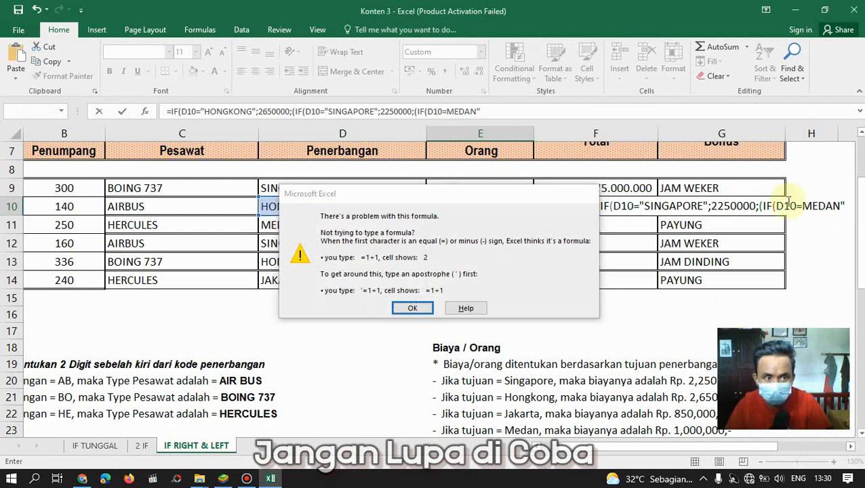
key("Return")
key("BackSpace")
type("\"MEDAN")
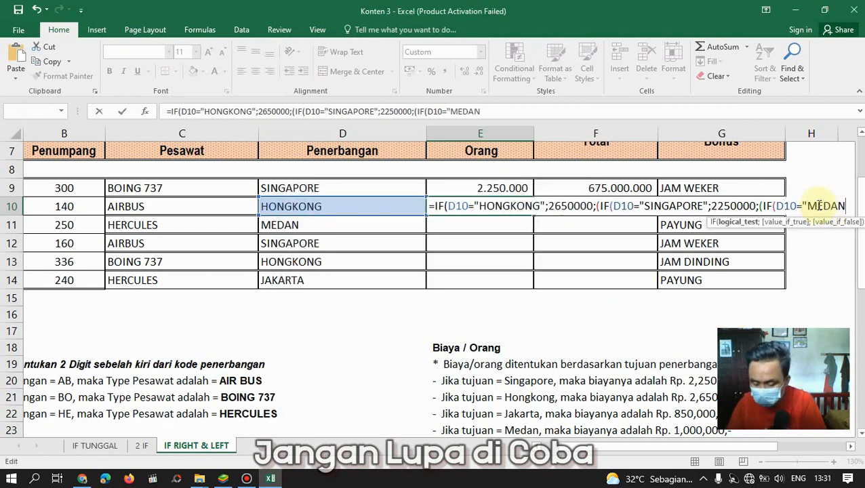
type("\"")
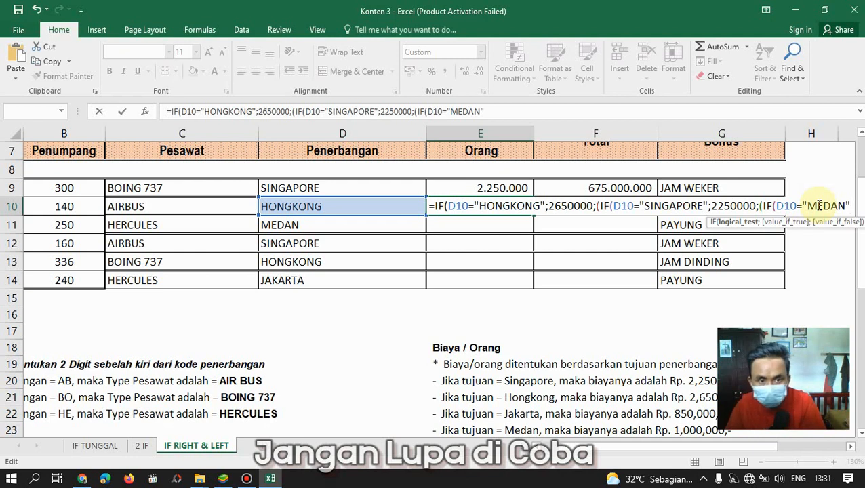
Return 1000000 for "MEDAN" and 850000 otherwise, close all the parentheses, and enter the E10 formula
type(";")
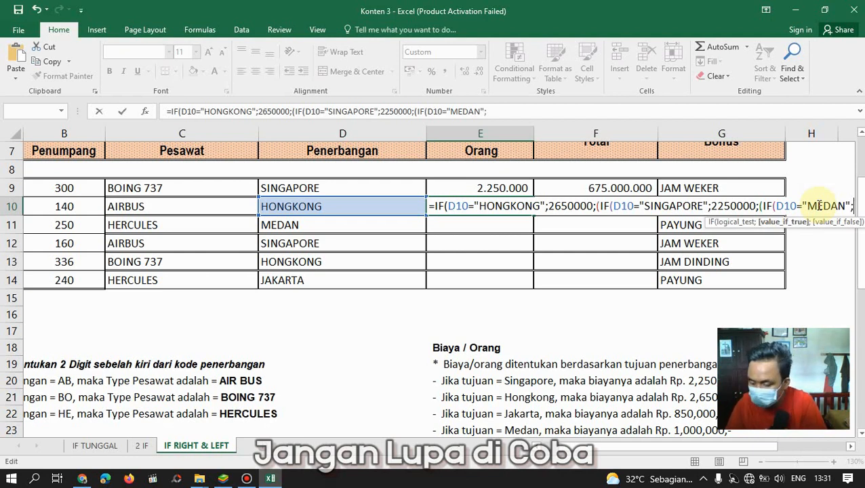
type("10000")
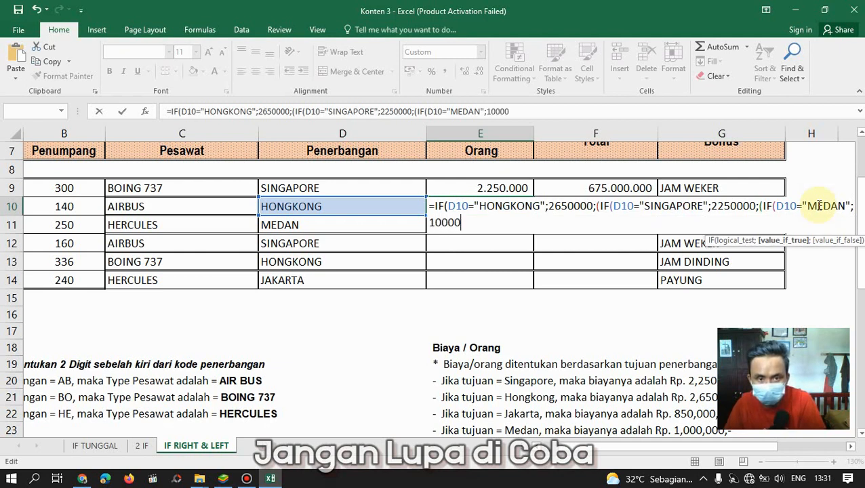
type("00;")
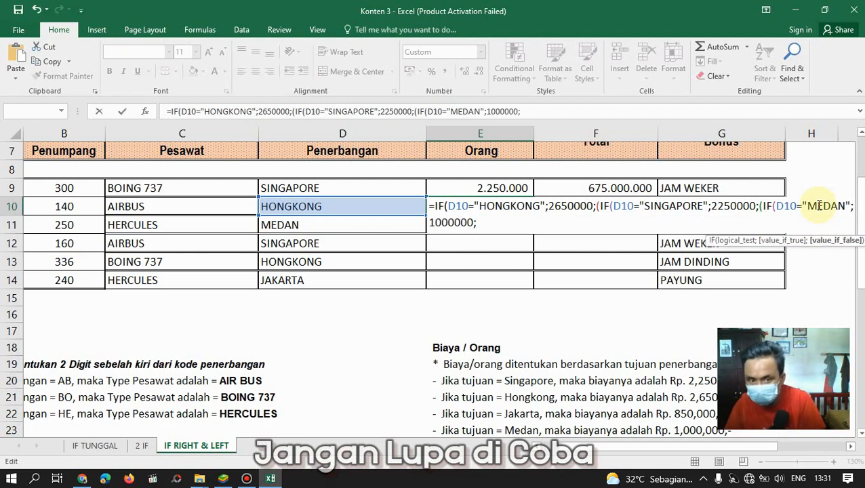
type("850000")
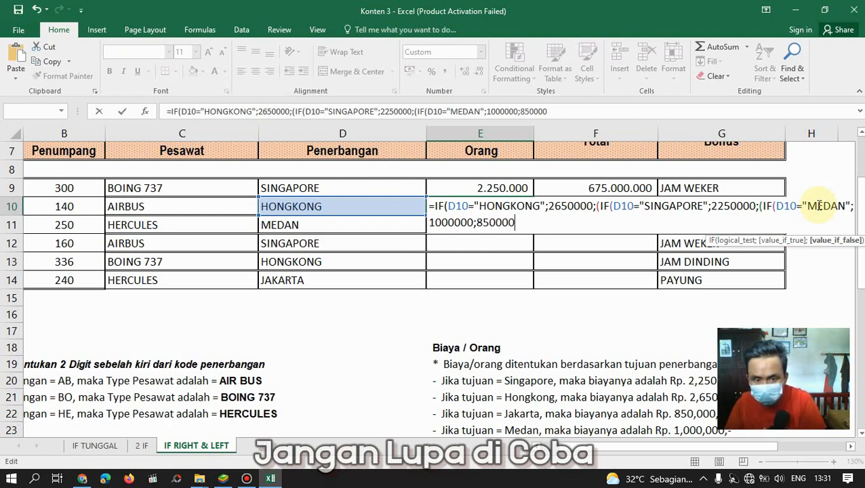
type("))))")
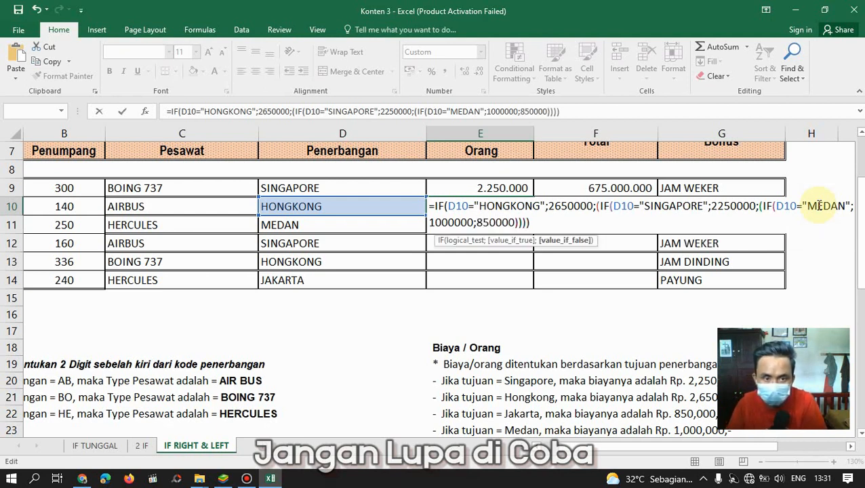
type(")")
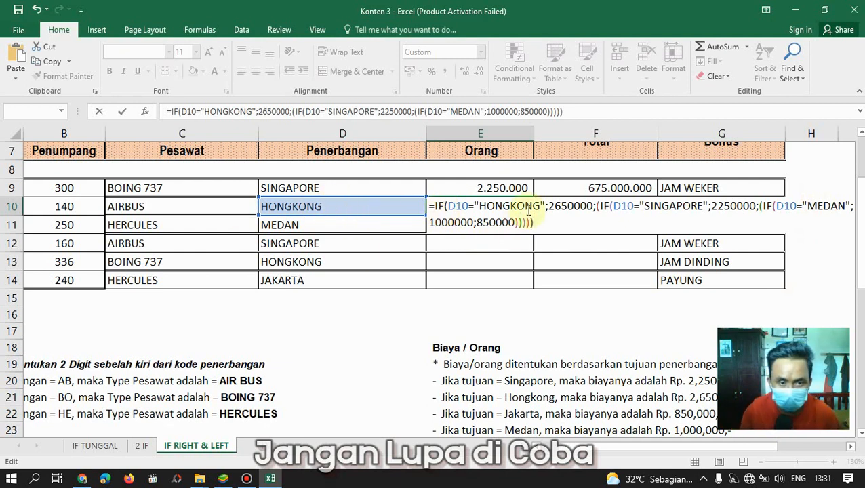
scroll(527, 213, "up", 1)
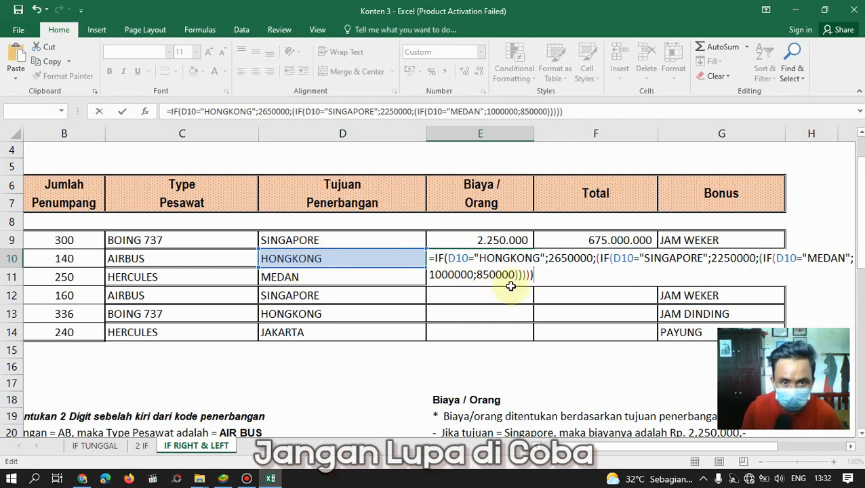
key("Return")
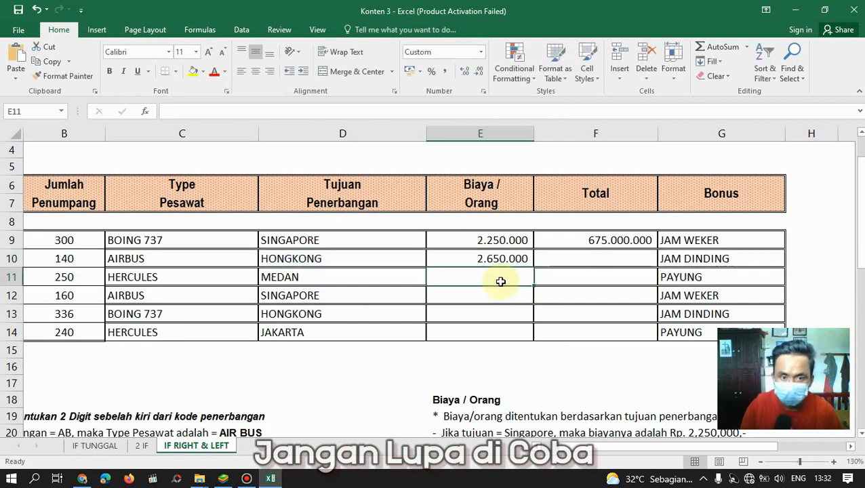
left_click(526, 258)
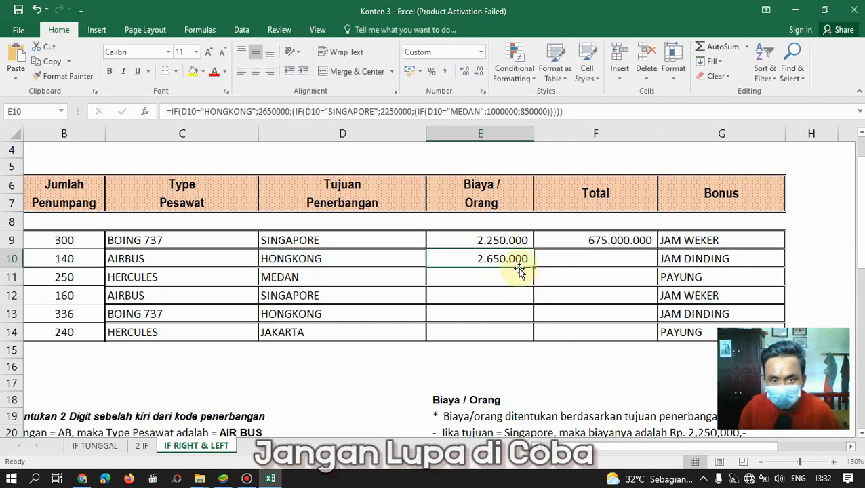
left_click(568, 111)
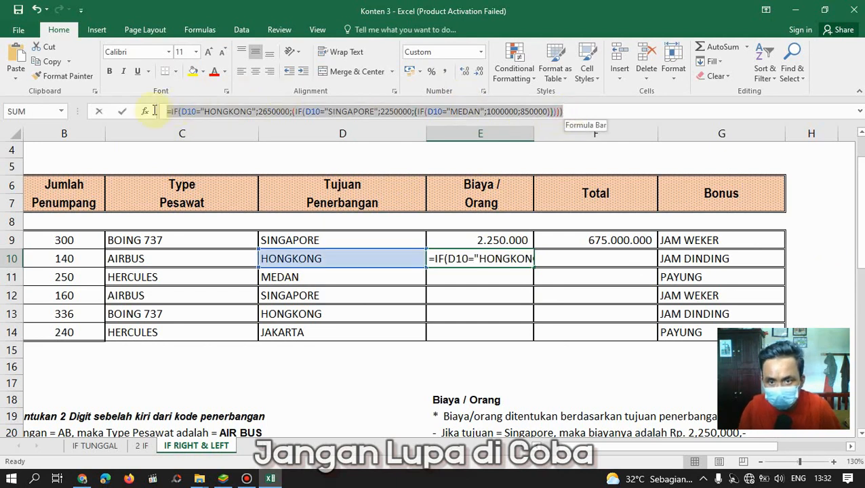
type("=")
left_click(336, 365)
key("ctrl+v")
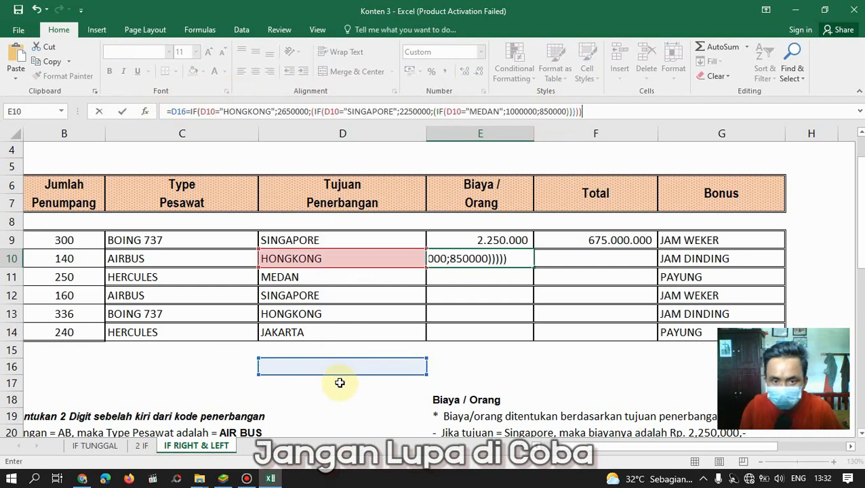
Fill the cost-per-person formula from E10 down through E14
left_click(498, 256)
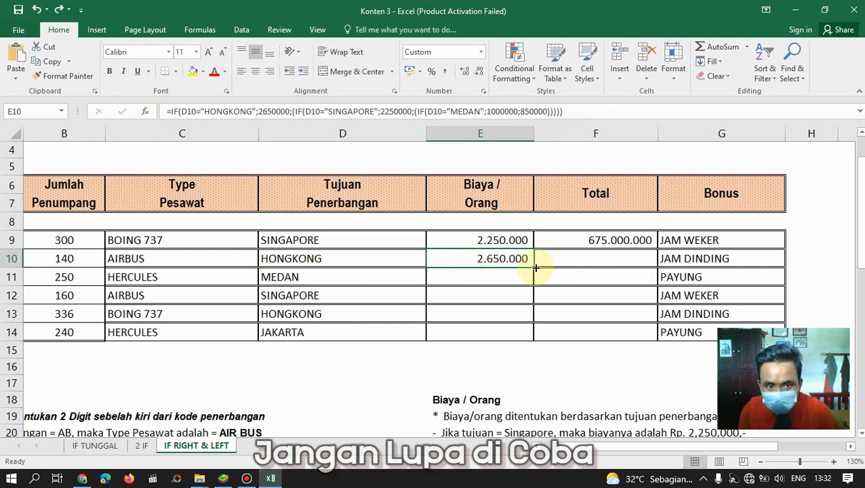
left_click_drag(538, 267, 539, 331)
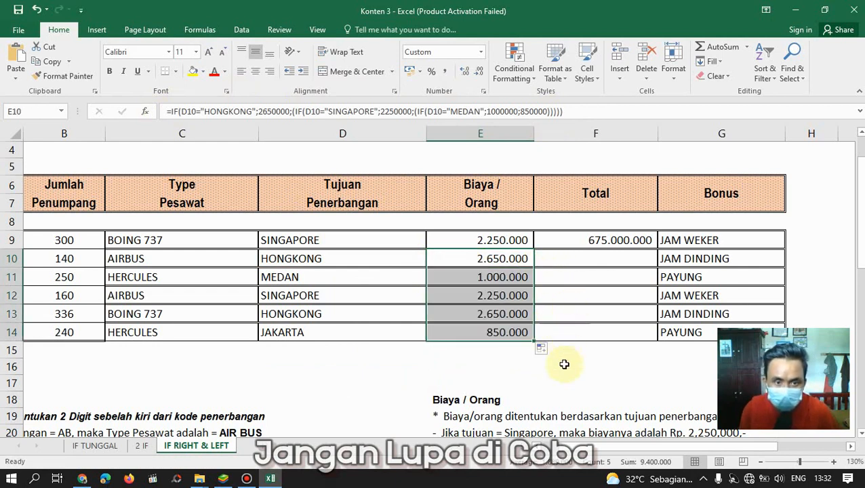
Review F9's total formula and its row 10 counterparts, and enter =E10*B10 in F10 to multiply cost per person by passenger count
left_click(600, 237)
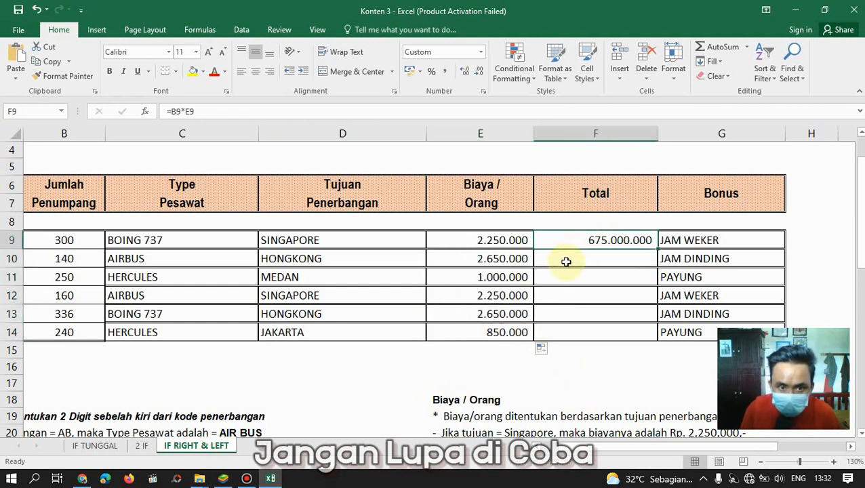
left_click(486, 261)
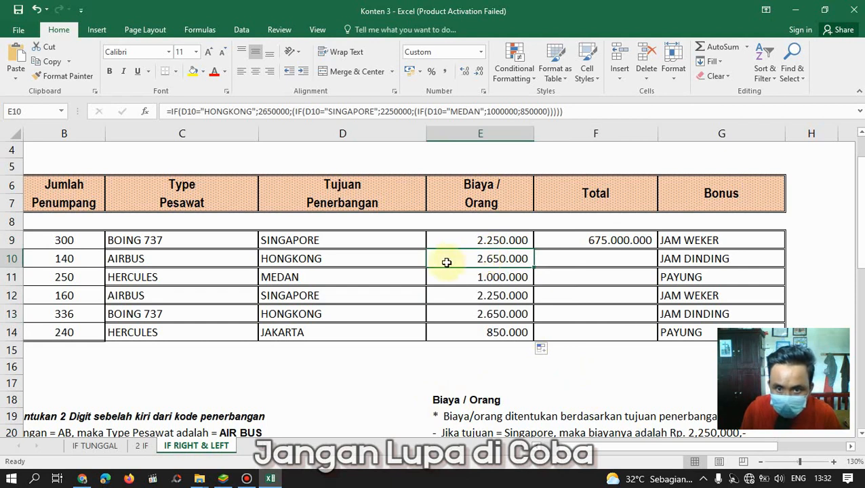
left_click(70, 263)
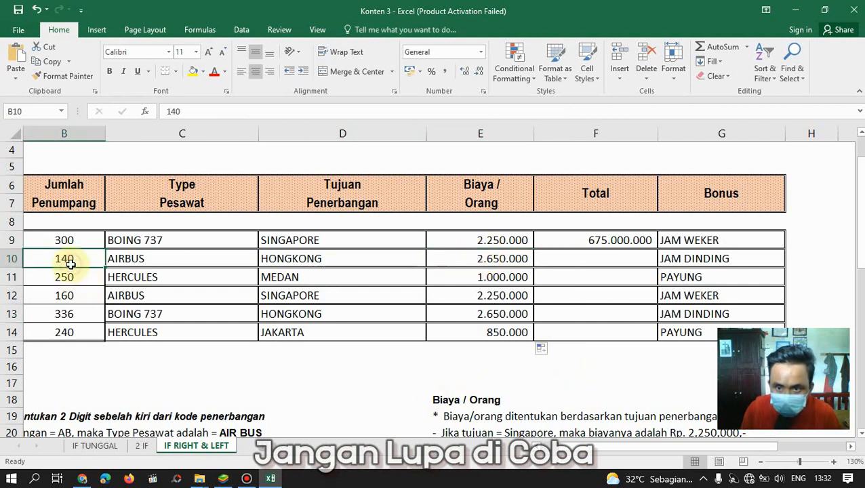
left_click(485, 256)
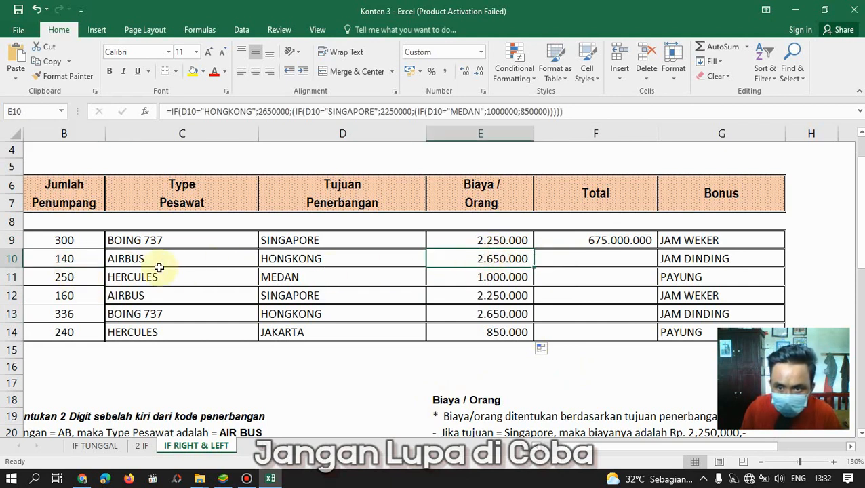
left_click(65, 261)
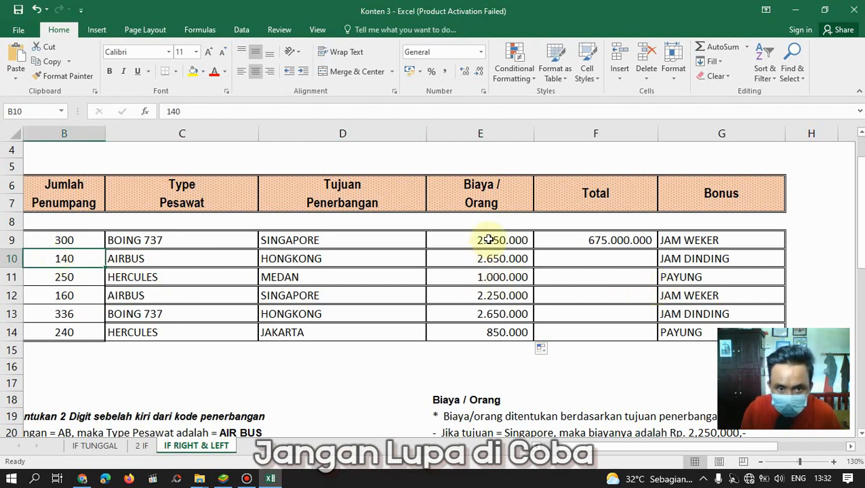
left_click(583, 259)
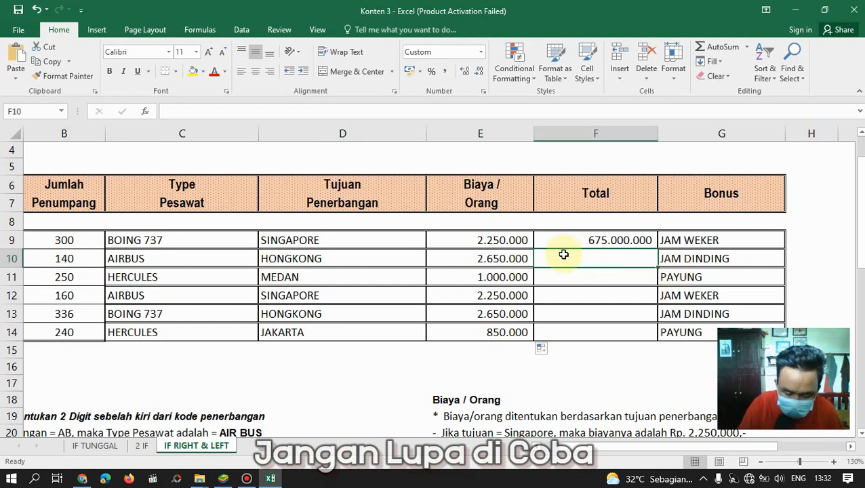
type("=")
left_click(499, 257)
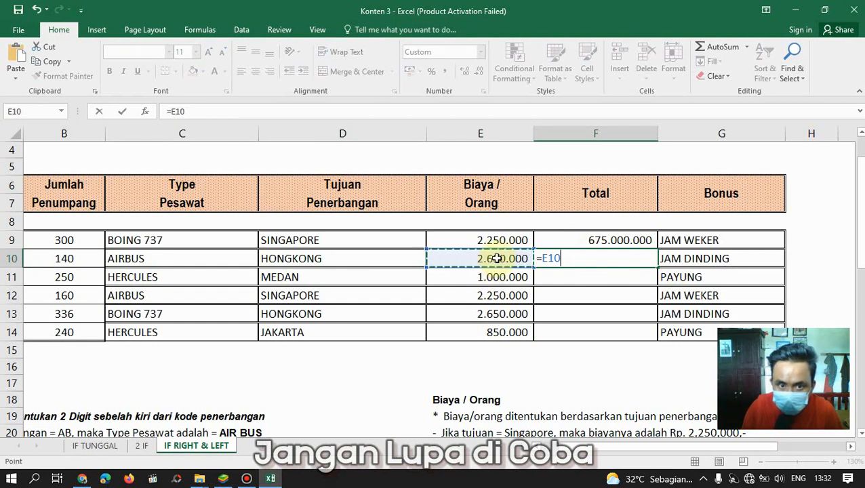
type("*")
left_click(81, 259)
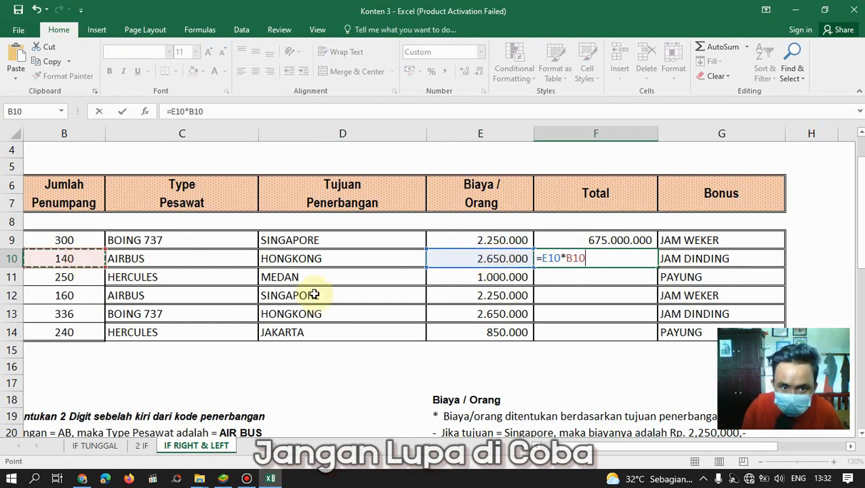
key("Return")
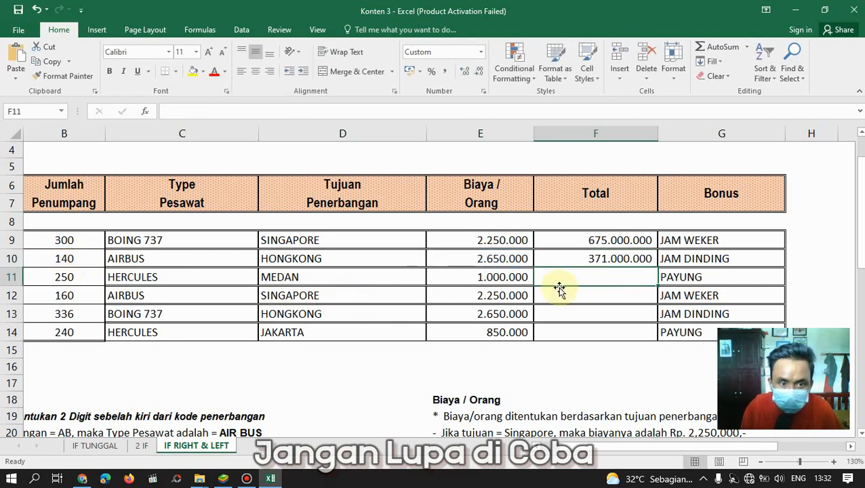
Fill the total formula from F10 down through F14 and check the table against the rules below it
left_click(596, 260)
left_click_drag(657, 268, 650, 337)
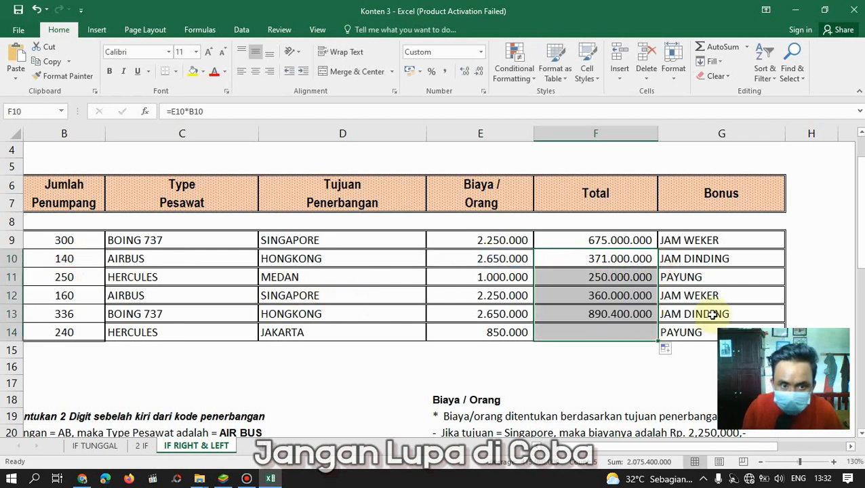
scroll(708, 323, "down", 4)
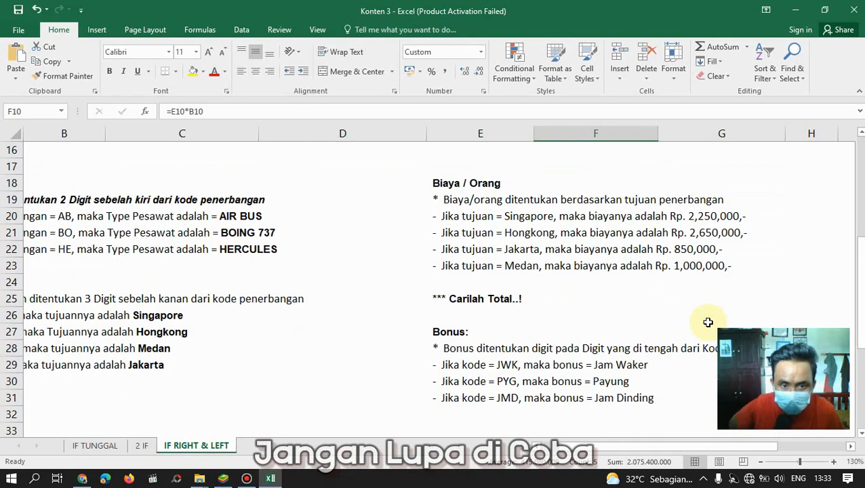
scroll(707, 322, "up", 5)
scroll(634, 344, "down", 2)
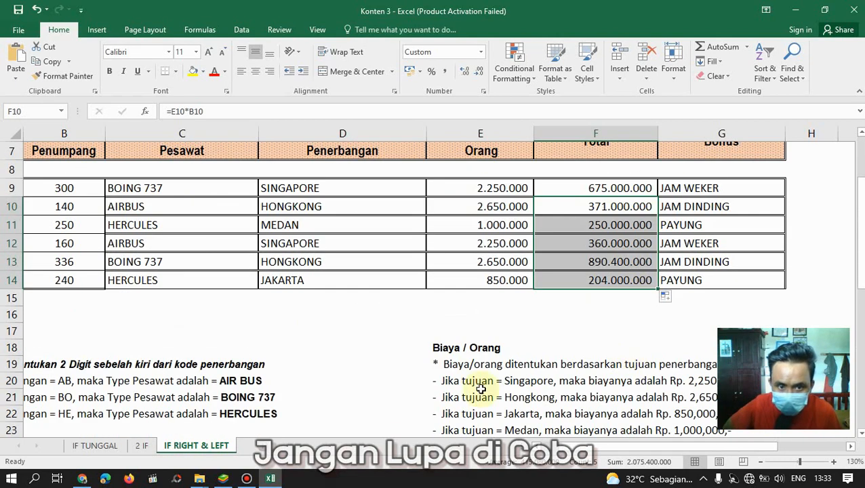
Review the completed flight table on the IF RIGHT & LEFT sheet, from the flight codes and passenger counts through the totals and bonuses
left_click_drag(627, 446, 611, 446)
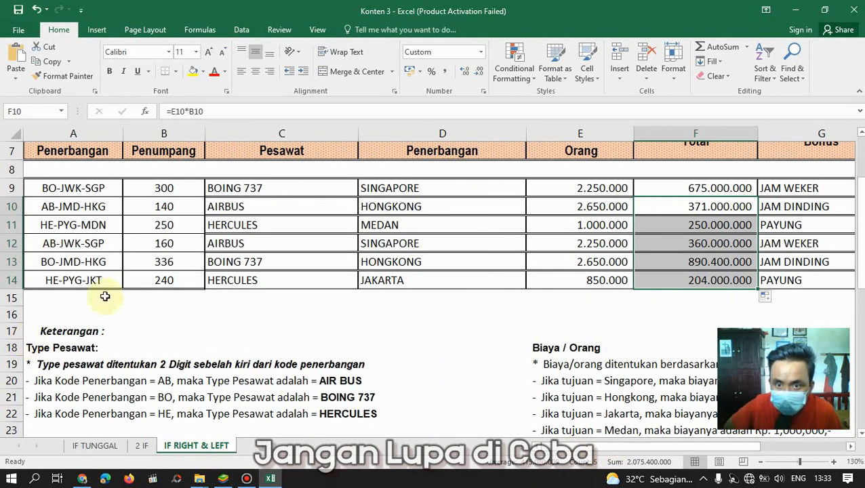
left_click_drag(238, 190, 222, 266)
left_click_drag(363, 190, 383, 265)
double_click(786, 193)
left_click_drag(786, 194, 770, 272)
left_click(758, 330)
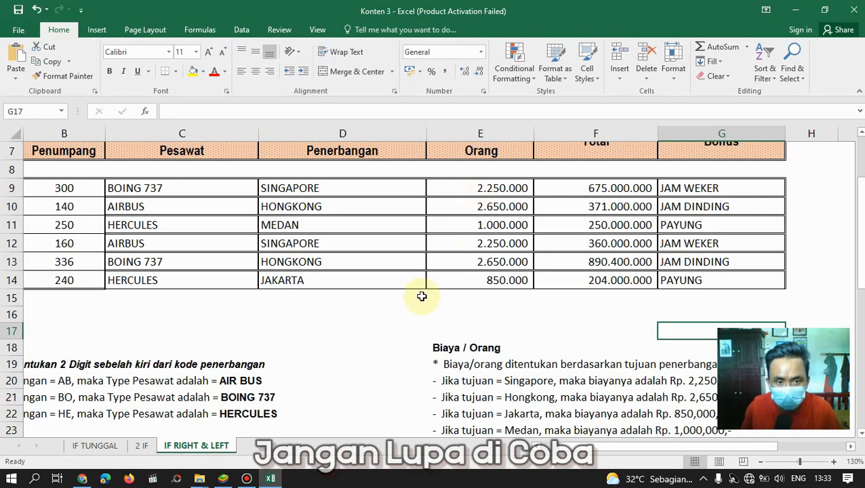
left_click(375, 319)
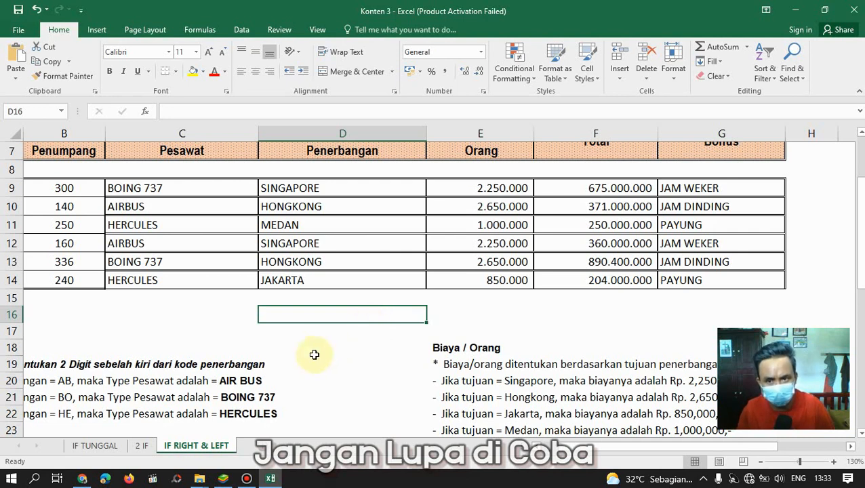
scroll(330, 341, "up", 2)
left_click_drag(580, 449, 580, 453)
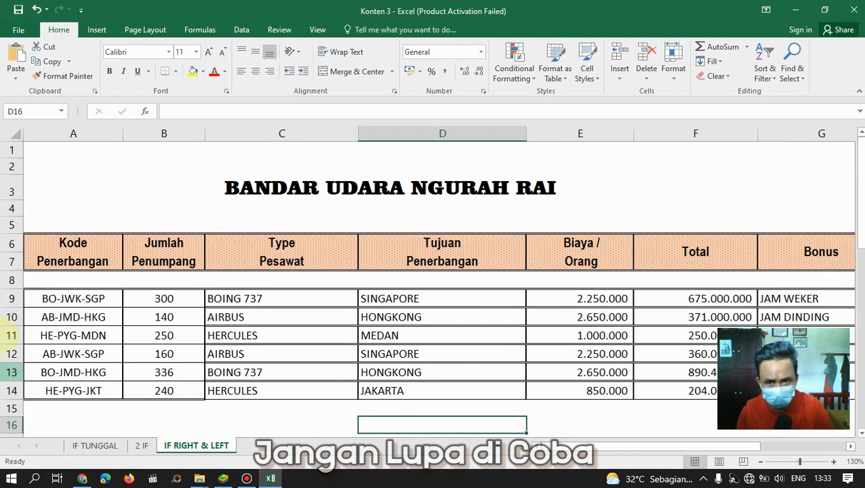
scroll(462, 348, "down", 1)
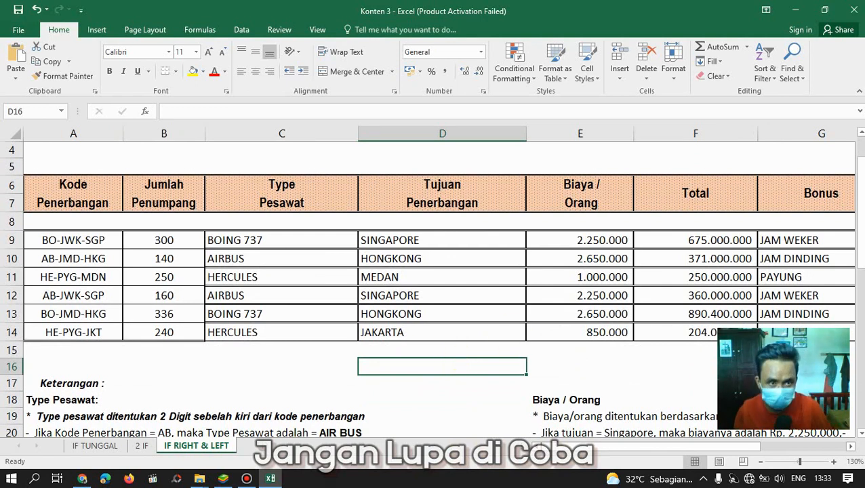
Minimize the flight workbook, switch to the Konten 4 workbook in Excel, and look through the January attendance report's student rows
left_click(797, 8)
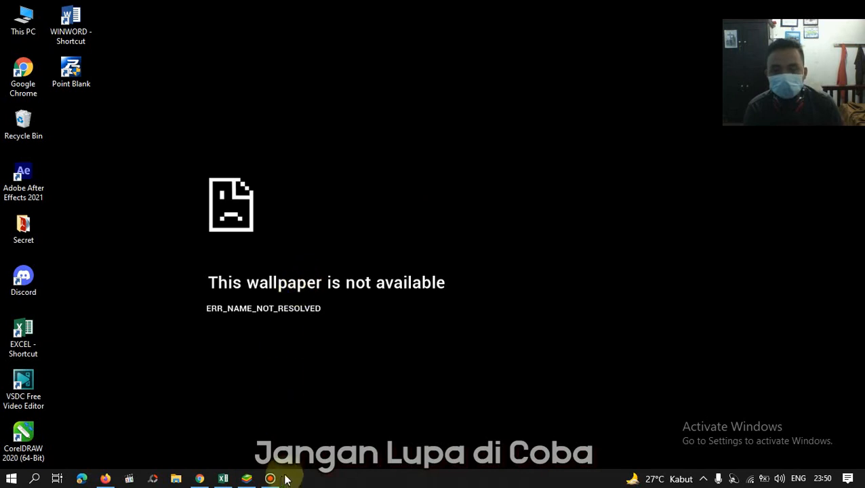
left_click(224, 479)
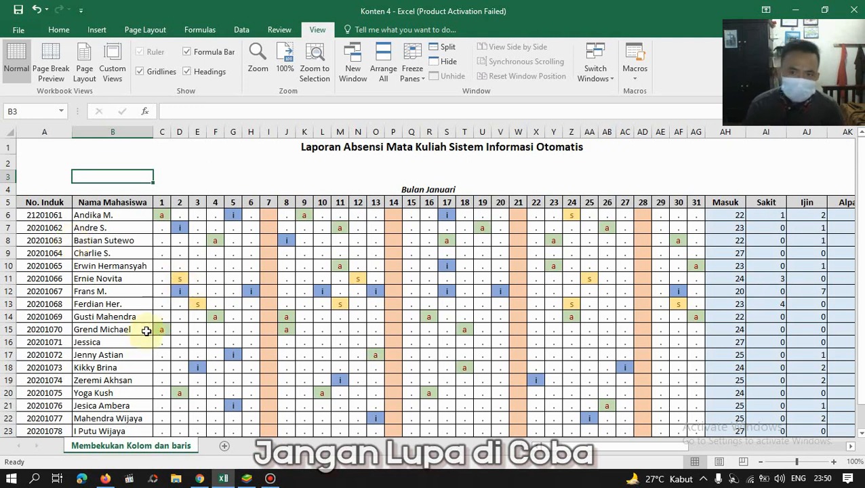
scroll(212, 301, "down", 3)
scroll(213, 302, "up", 2)
scroll(212, 301, "up", 1)
scroll(212, 301, "down", 1)
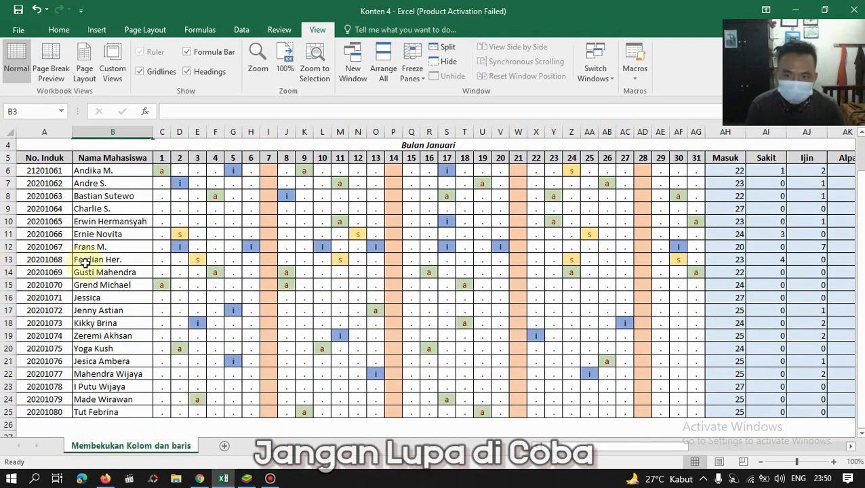
scroll(135, 271, "down", 2)
scroll(135, 296, "up", 3)
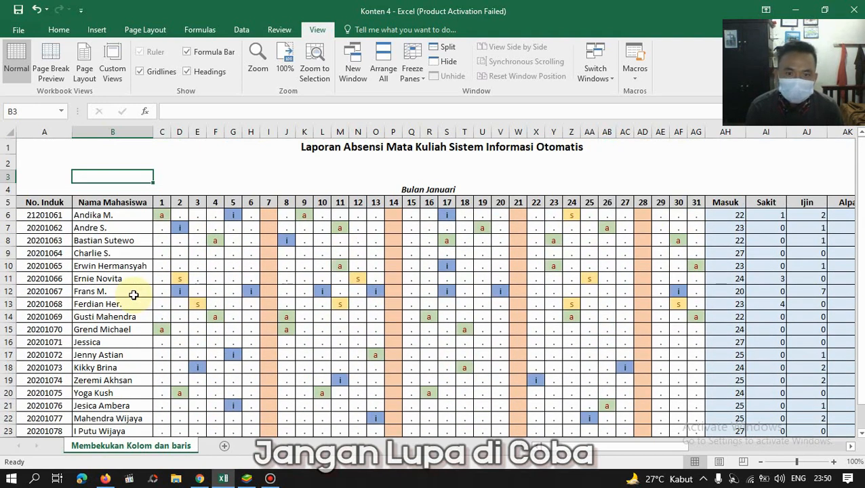
scroll(134, 297, "down", 1)
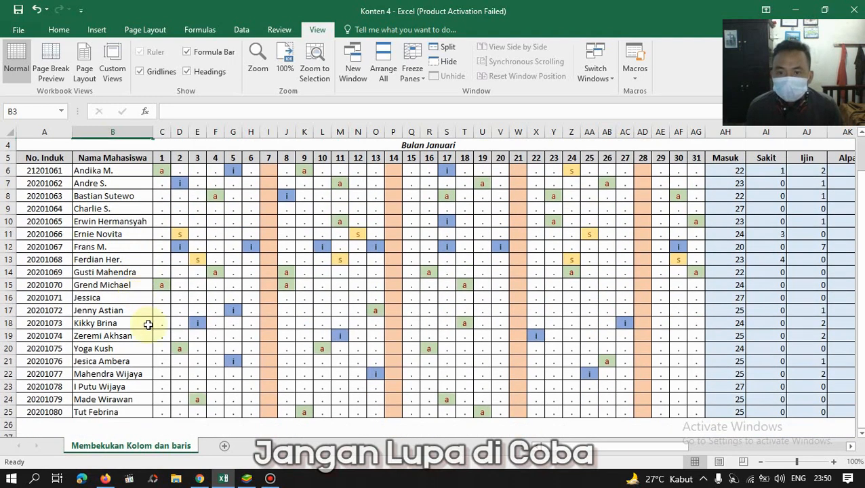
scroll(383, 365, "up", 1)
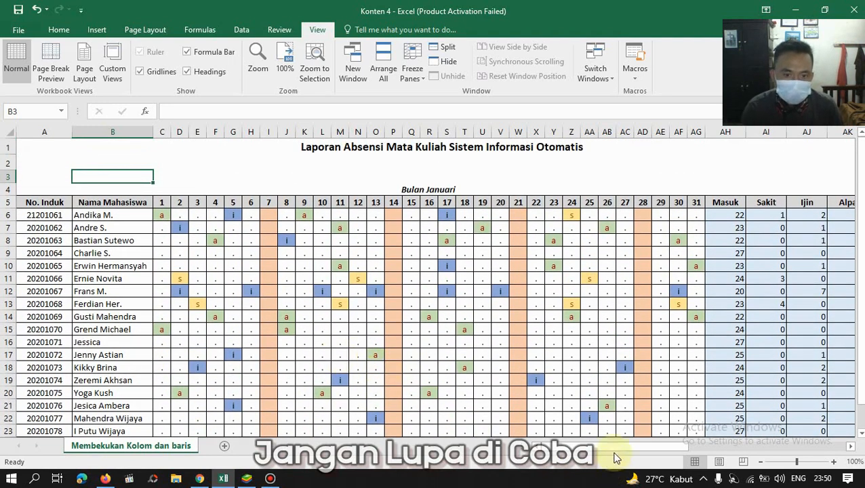
Examine the No. Induk column and the row 5 headers while moving across and down the attendance report
left_click_drag(605, 448, 570, 470)
left_click_drag(24, 202, 60, 431)
left_click_drag(562, 453, 542, 453)
left_click(35, 178)
left_click_drag(33, 204, 472, 202)
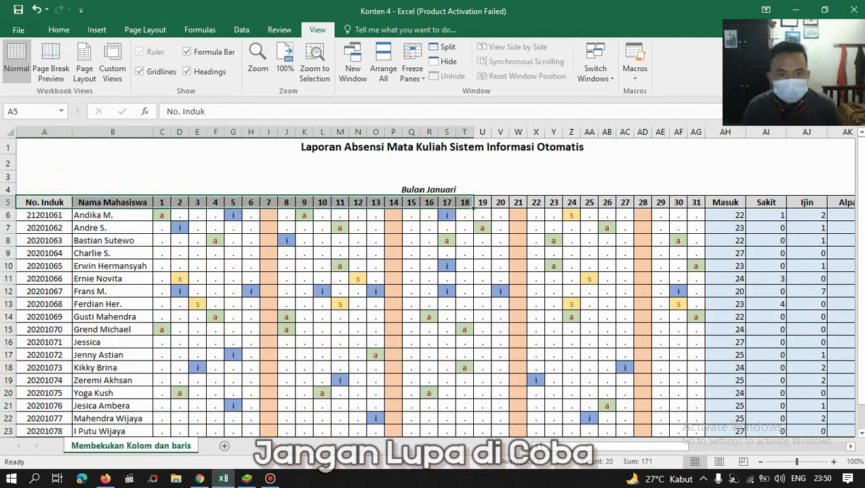
left_click_drag(860, 272, 860, 292)
scroll(328, 322, "down", 3)
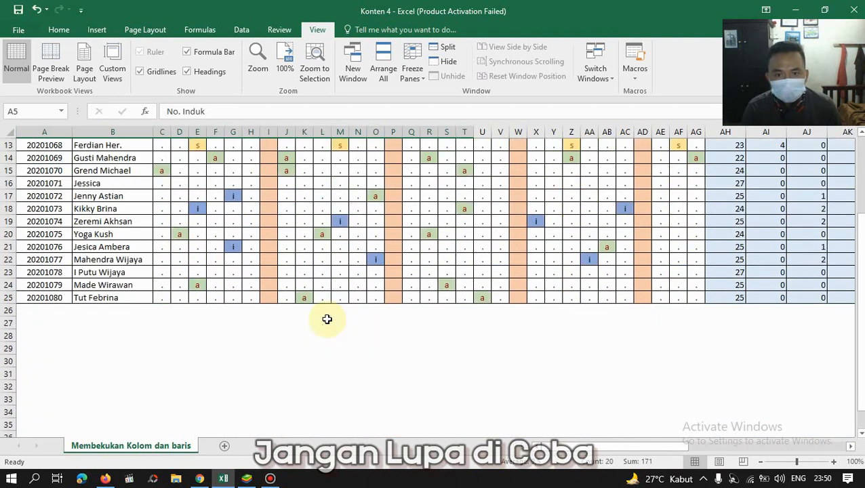
scroll(327, 320, "up", 4)
left_click(45, 164)
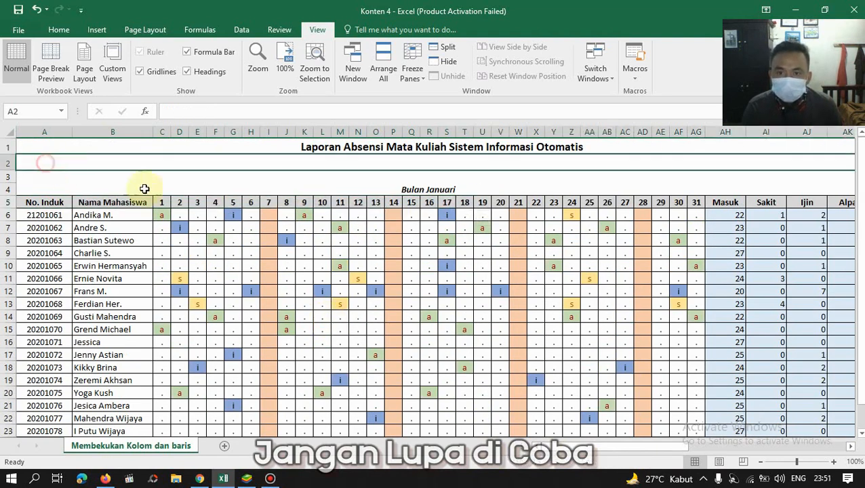
left_click(163, 189)
left_click(30, 190)
left_click(35, 202)
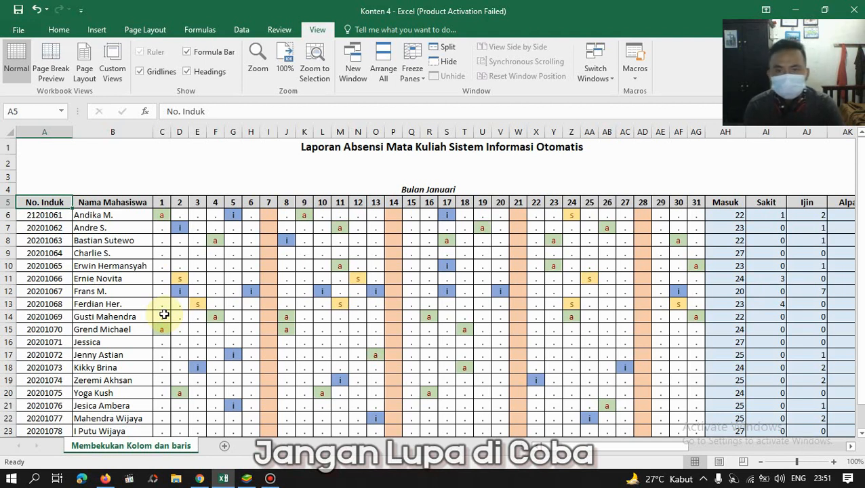
left_click(18, 30)
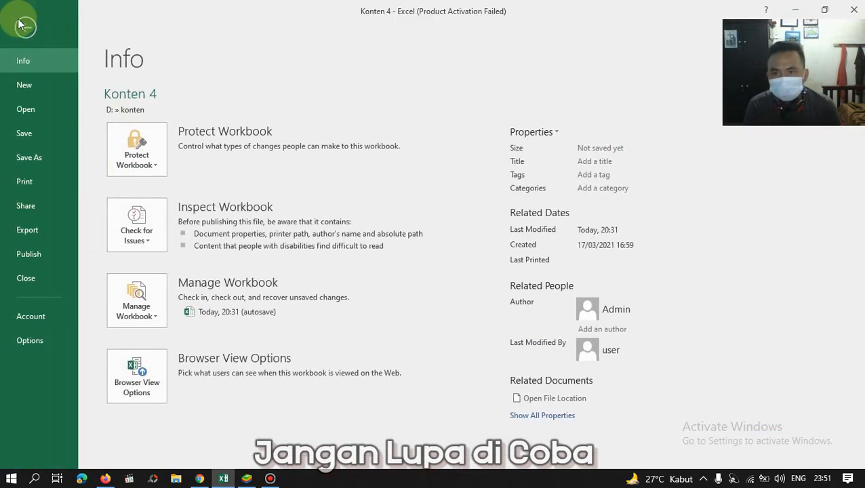
left_click(20, 25)
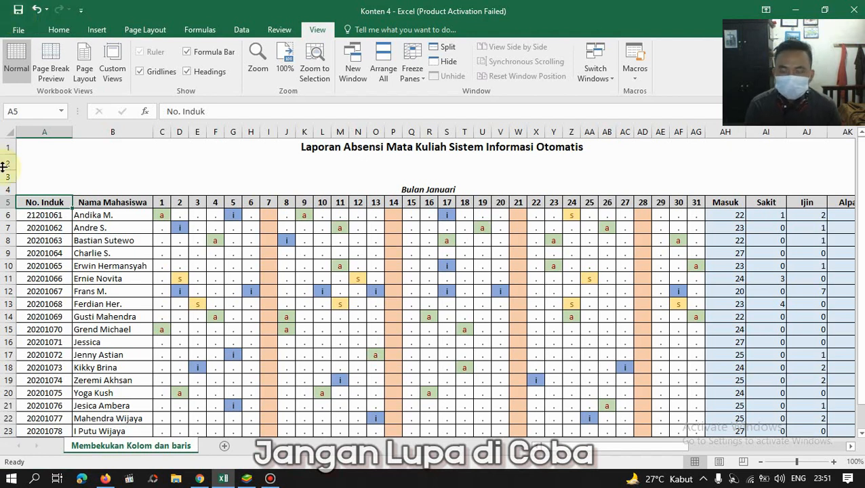
left_click(18, 29)
left_click(40, 27)
left_click(58, 29)
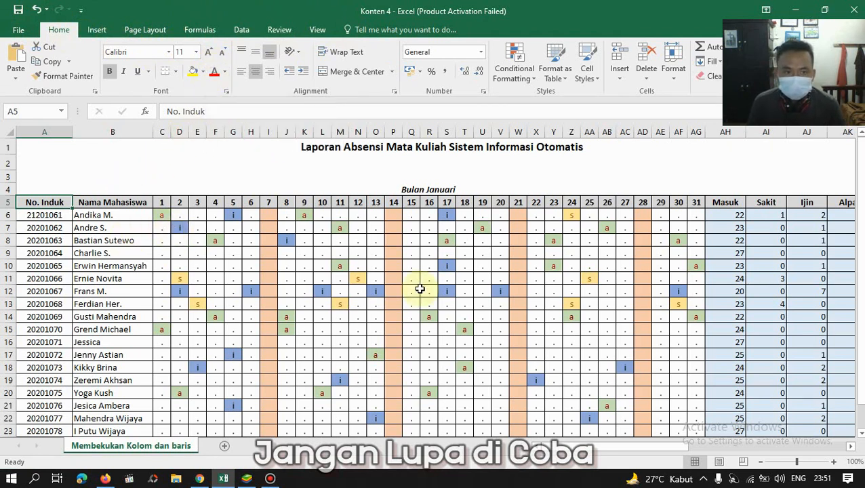
Check how the report's headers behave on scrolling, and inspect the No. Induk and Nama Mahasiswa columns
scroll(421, 291, "down", 3)
scroll(421, 291, "up", 3)
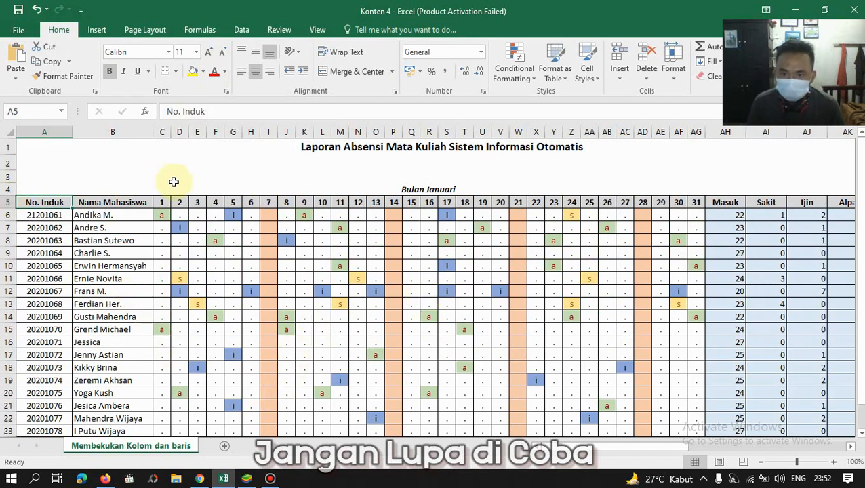
scroll(162, 205, "down", 2)
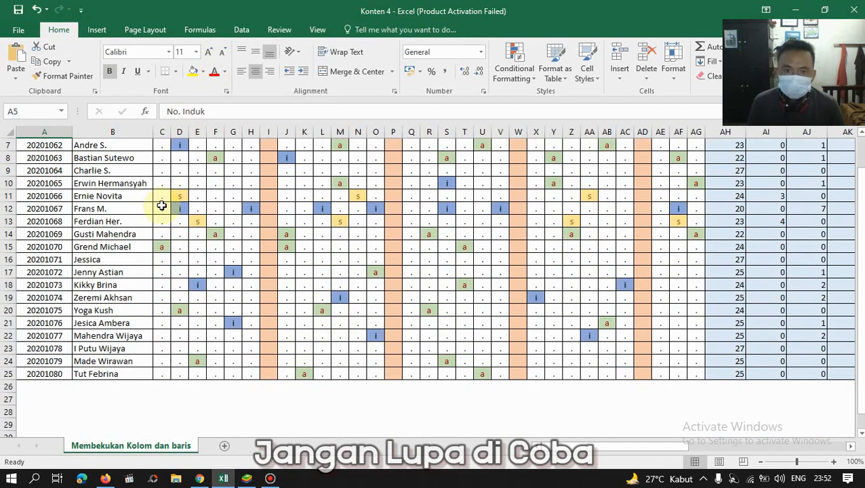
scroll(162, 205, "up", 2)
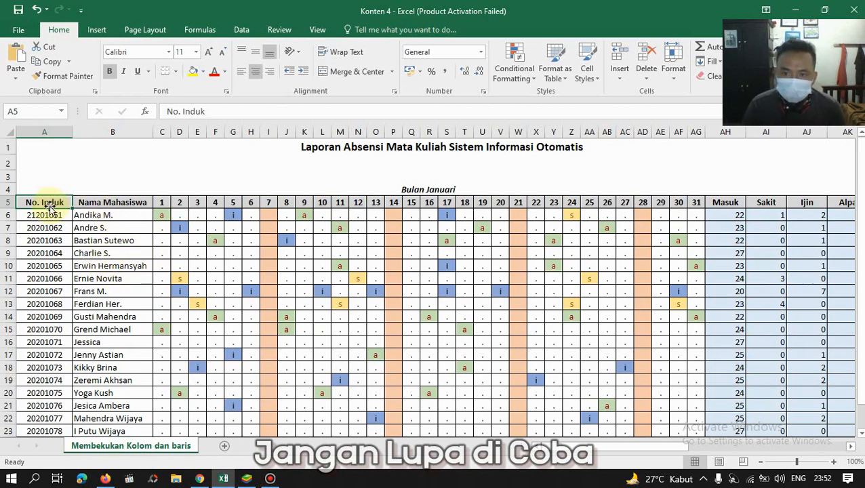
left_click_drag(52, 203, 44, 431)
left_click(60, 175)
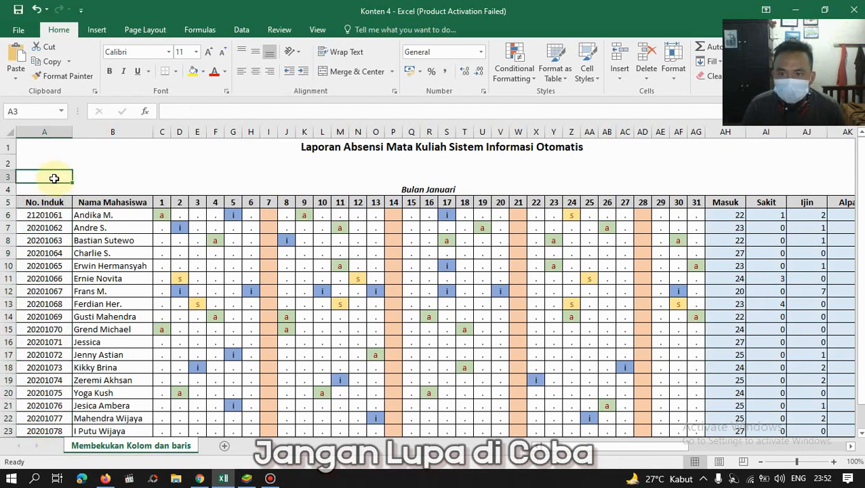
left_click(32, 207)
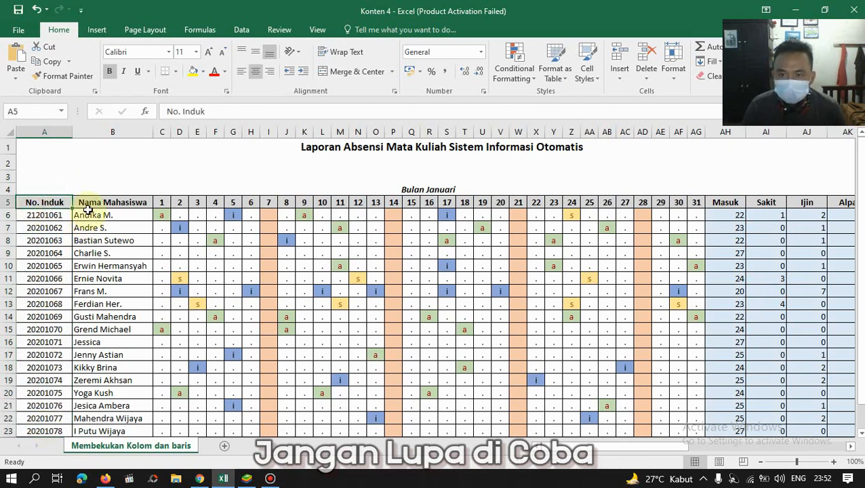
left_click(88, 201)
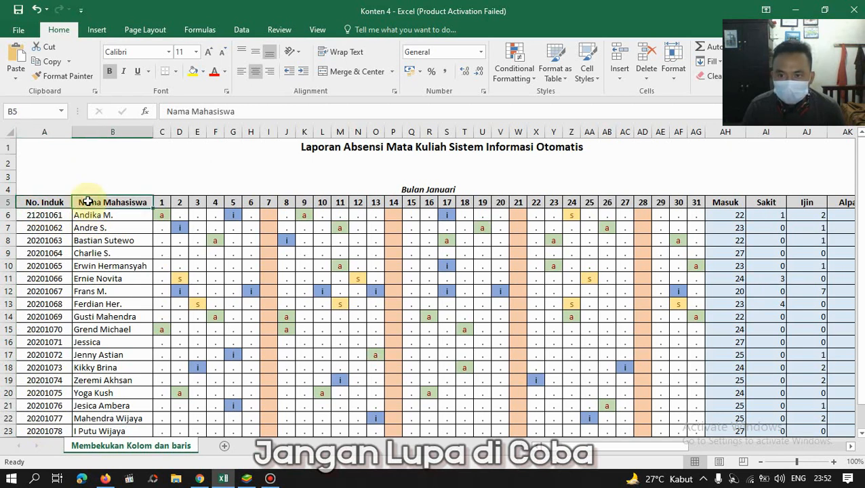
Select the whole Nama Mahasiswa column (column B) and apply Freeze Panes based on that selection
left_click(113, 132)
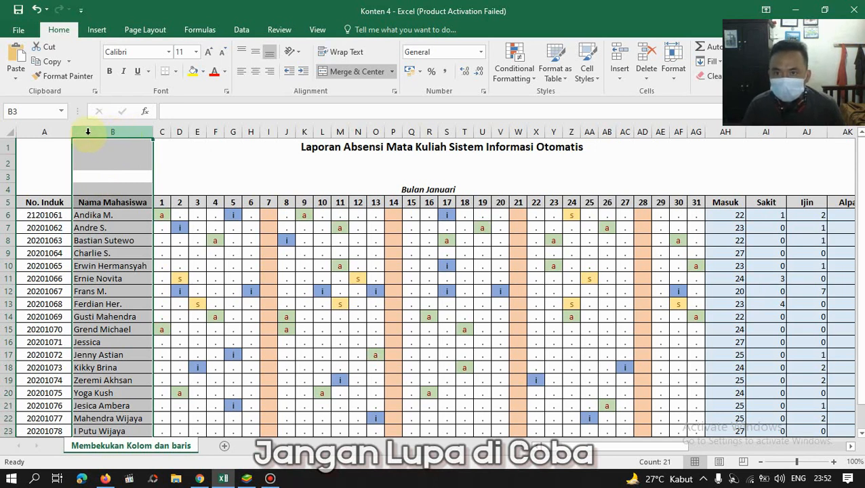
key("super+plus")
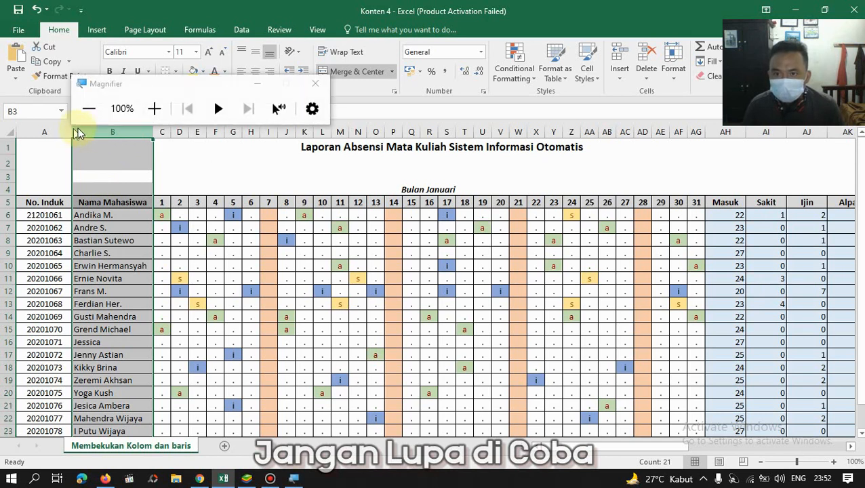
key("super+plus")
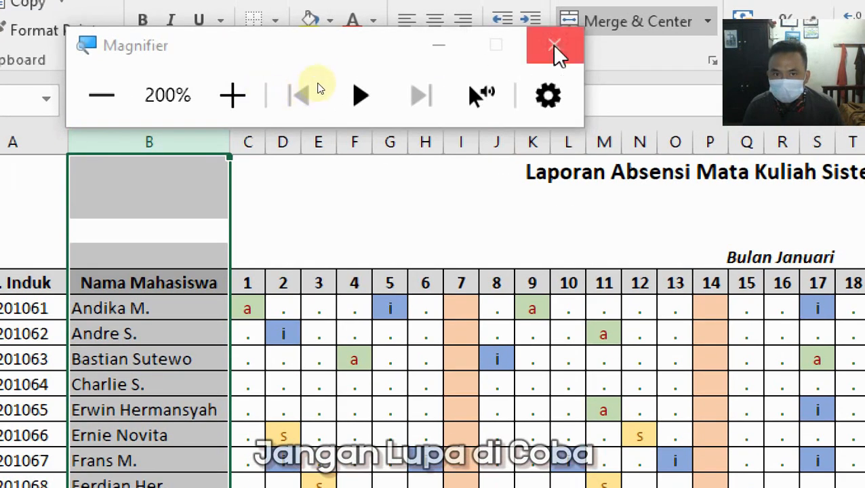
left_click(438, 45)
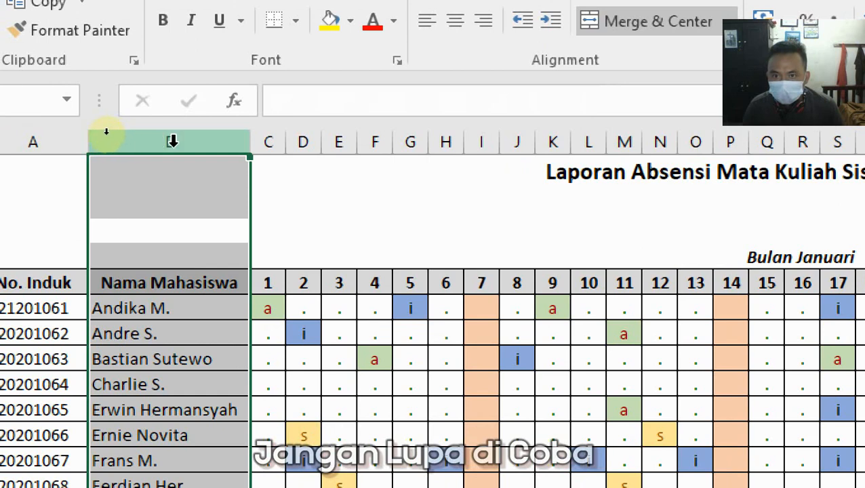
key("super+plus")
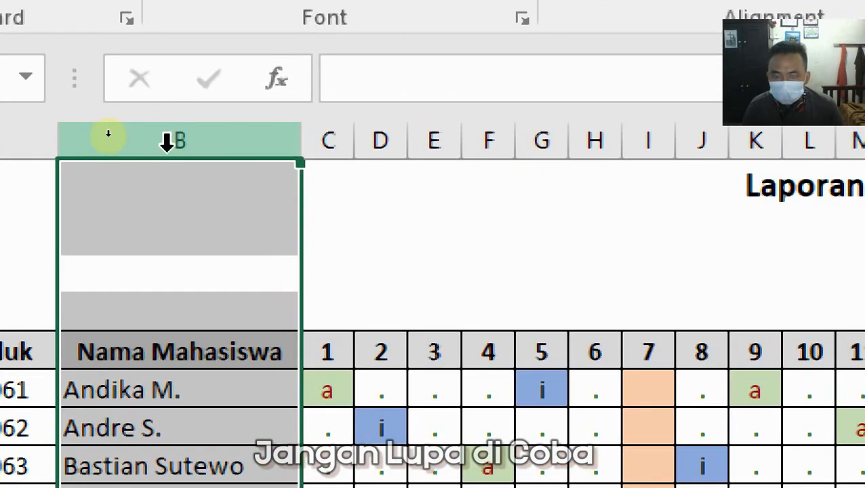
key("super+minus")
key("super+minus")
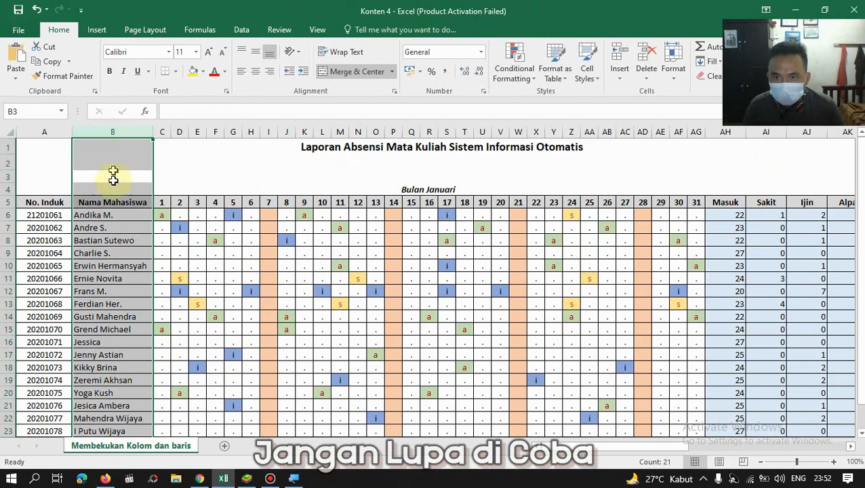
scroll(120, 279, "down", 10)
scroll(119, 279, "up", 10)
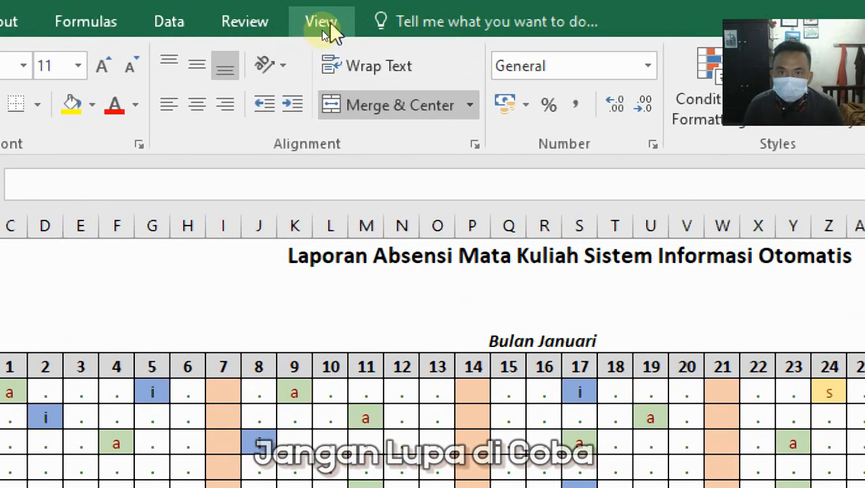
left_click(318, 31)
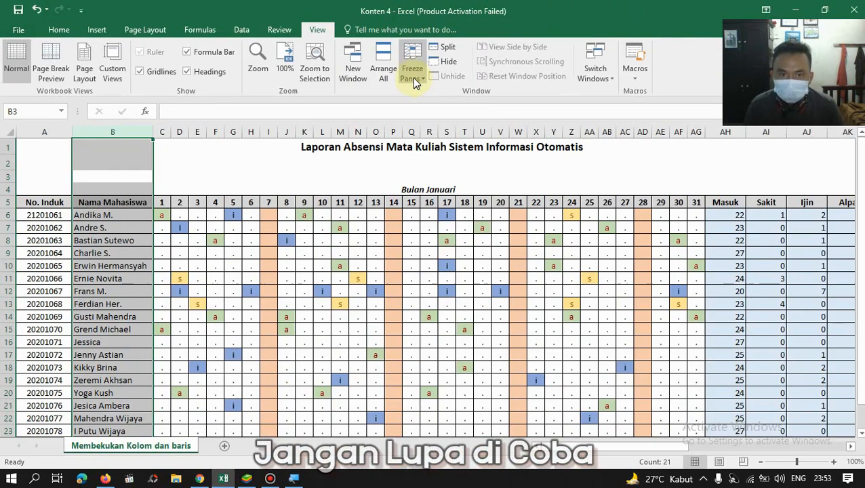
left_click(512, 119)
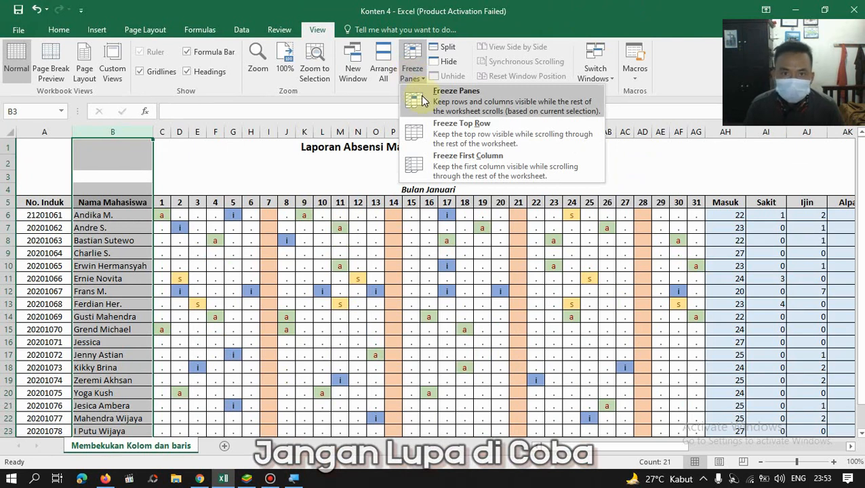
left_click(425, 104)
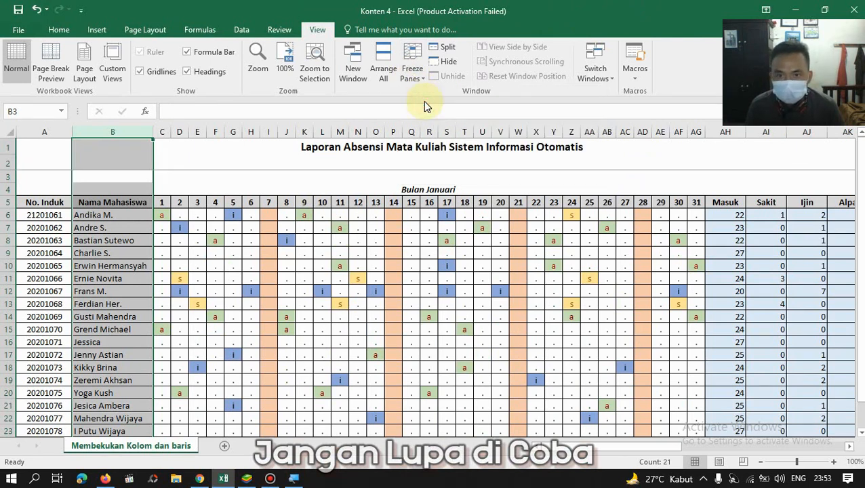
left_click(169, 185)
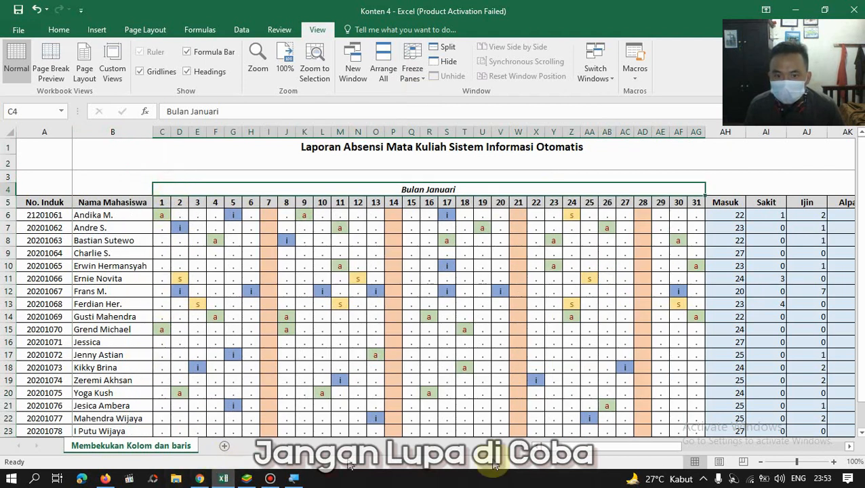
Check the frozen No. Induk column across the report, enlarge the sheet view to 130%, and unfreeze the panes
left_click_drag(573, 447, 614, 452)
left_click_drag(44, 202, 55, 382)
mouse_move(653, 448)
left_mouse_down()
mouse_move(731, 448)
mouse_move(637, 463)
mouse_move(643, 467)
mouse_move(536, 474)
mouse_move(709, 454)
mouse_move(576, 455)
mouse_move(731, 453)
mouse_move(650, 449)
mouse_move(690, 441)
mouse_move(765, 445)
mouse_move(648, 449)
left_mouse_up()
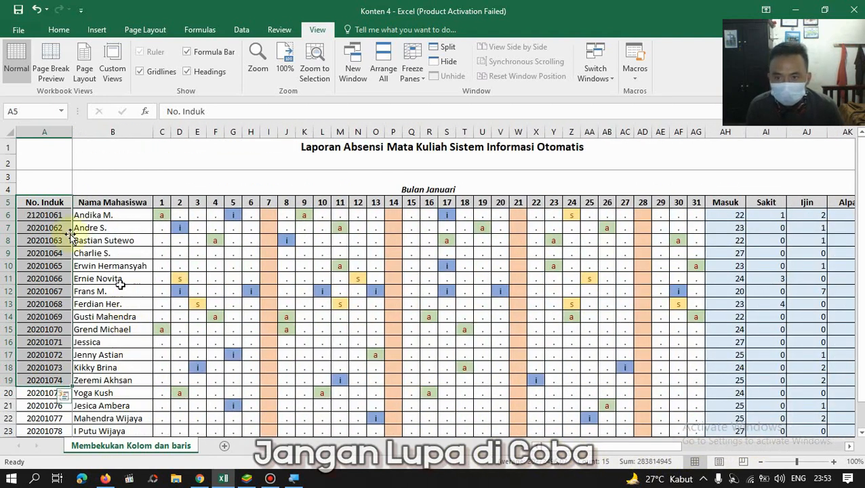
key("ctrl+z")
scroll(62, 195, "up", 1)
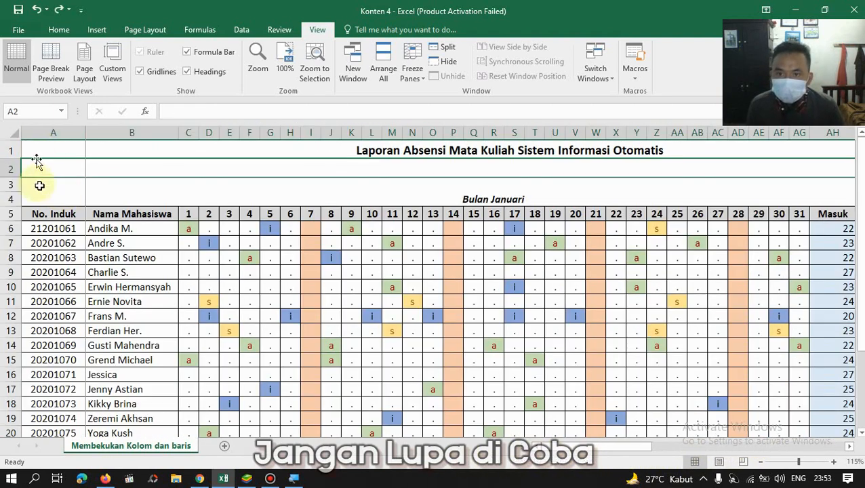
scroll(129, 194, "up", 1)
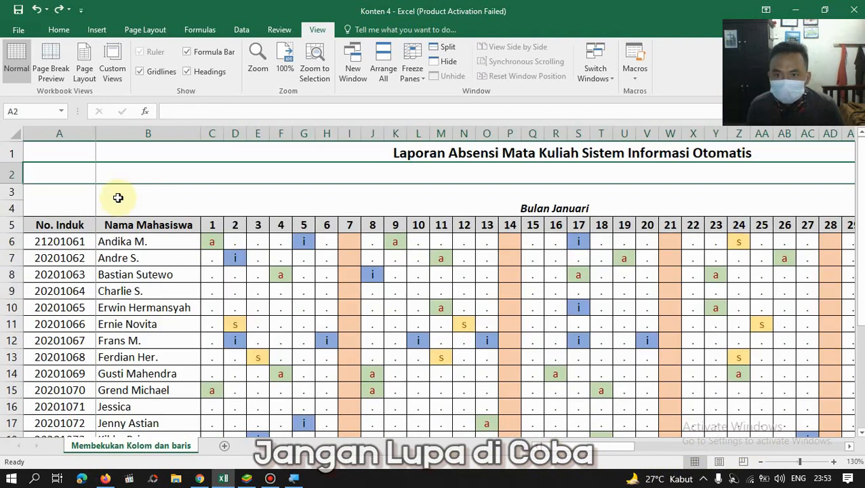
left_click(408, 77)
left_click(441, 91)
left_click(142, 205)
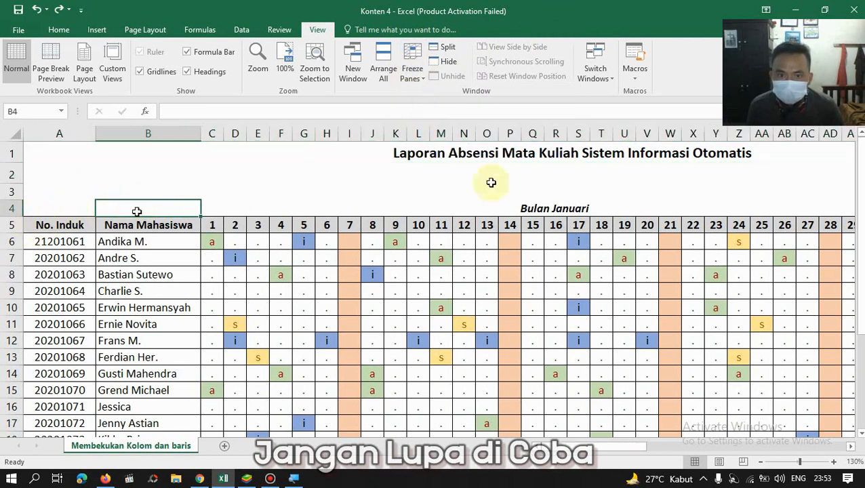
left_click(260, 208)
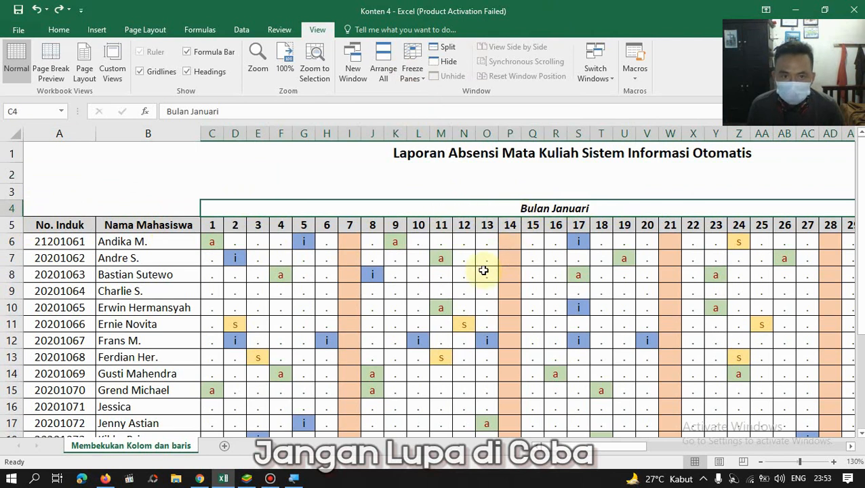
Select the whole header row 5 of the attendance report and apply Freeze Panes based on that selection
scroll(483, 270, "down", 1)
scroll(483, 270, "up", 1)
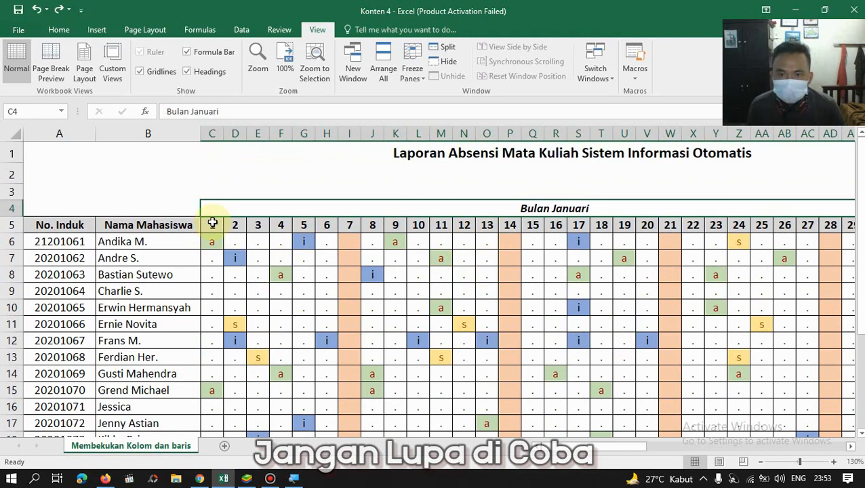
left_click(8, 227)
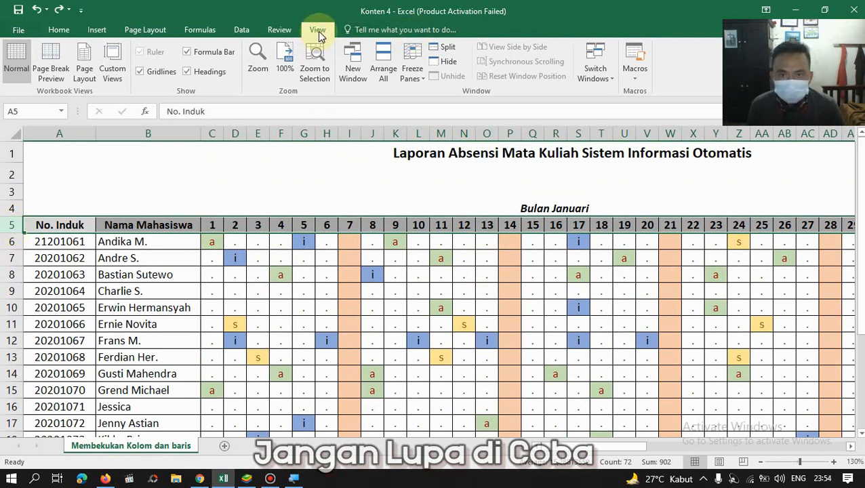
left_click(413, 77)
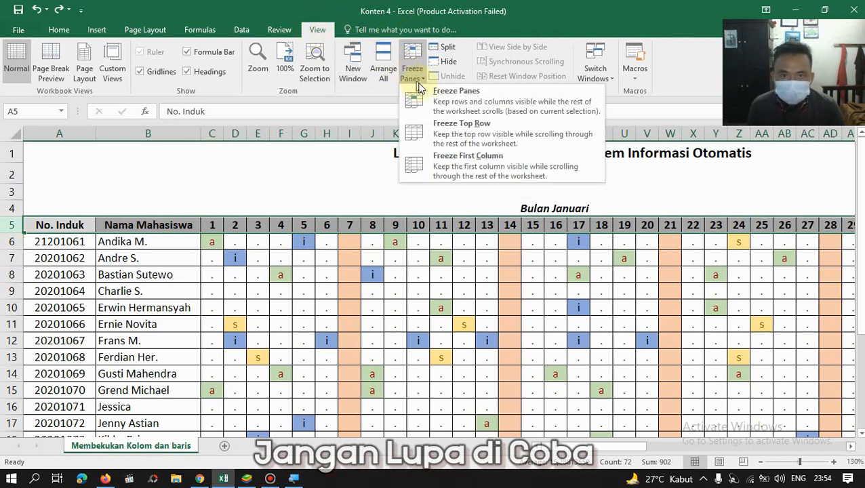
left_click(445, 108)
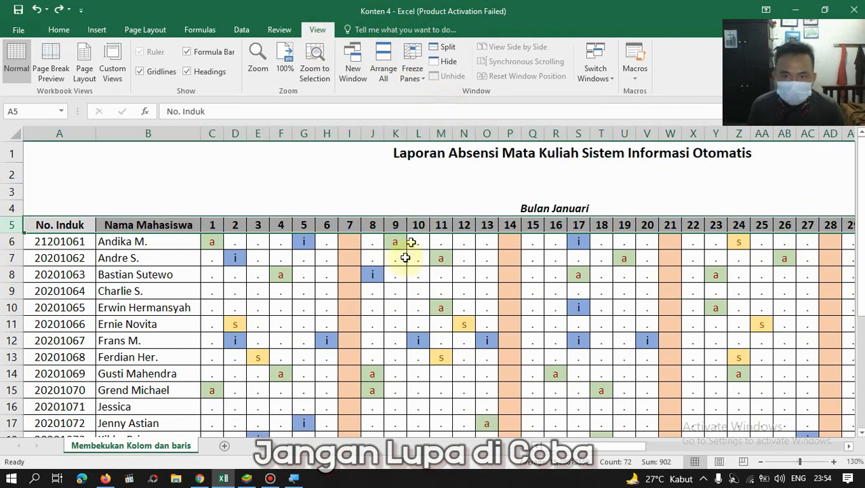
Examine which heading rows stay in view while moving down and back up through the student rows
scroll(404, 259, "down", 5)
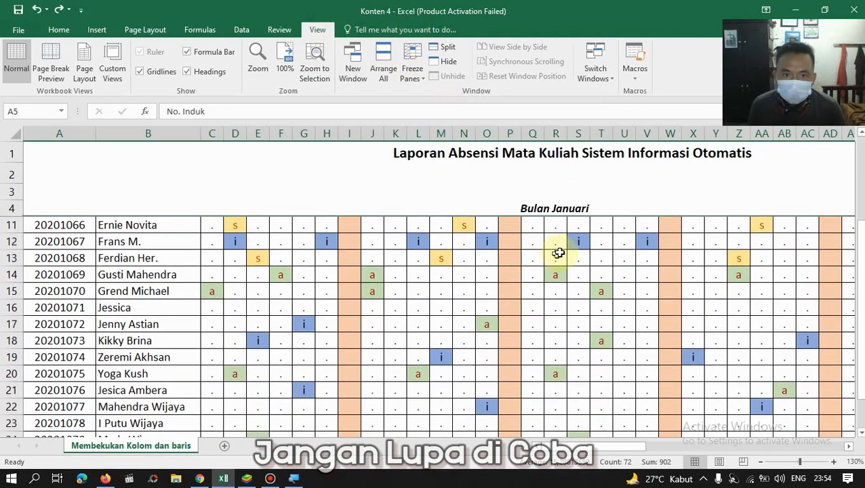
scroll(559, 253, "down", 4)
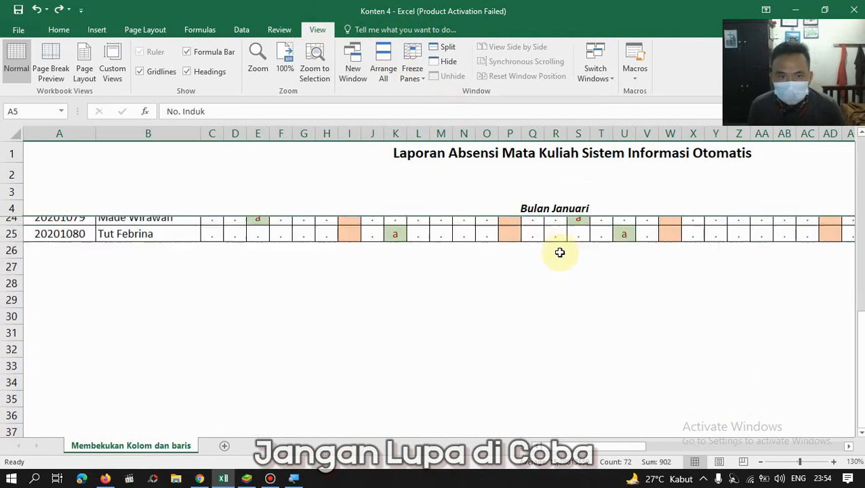
scroll(559, 254, "down", 2)
scroll(560, 253, "up", 11)
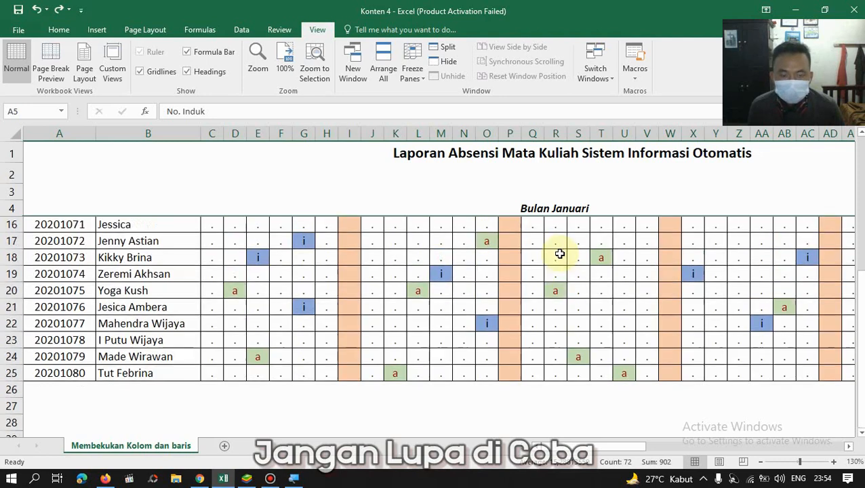
scroll(559, 253, "down", 3)
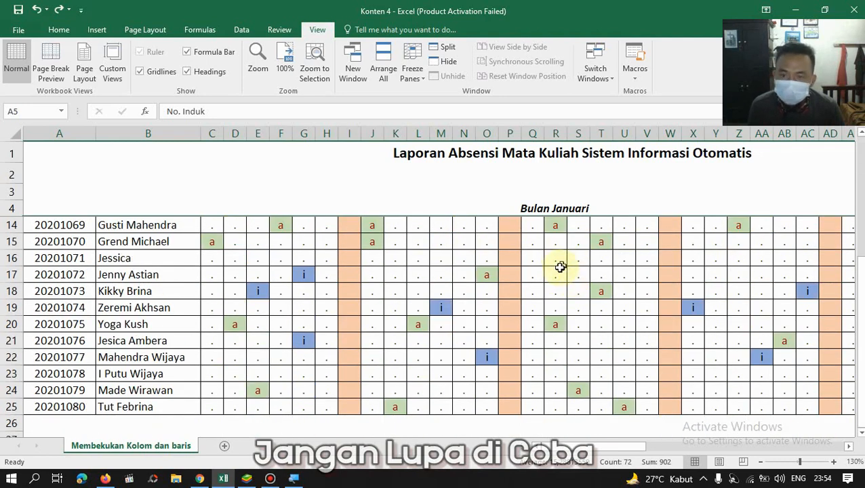
scroll(553, 264, "down", 1)
scroll(550, 269, "down", 2)
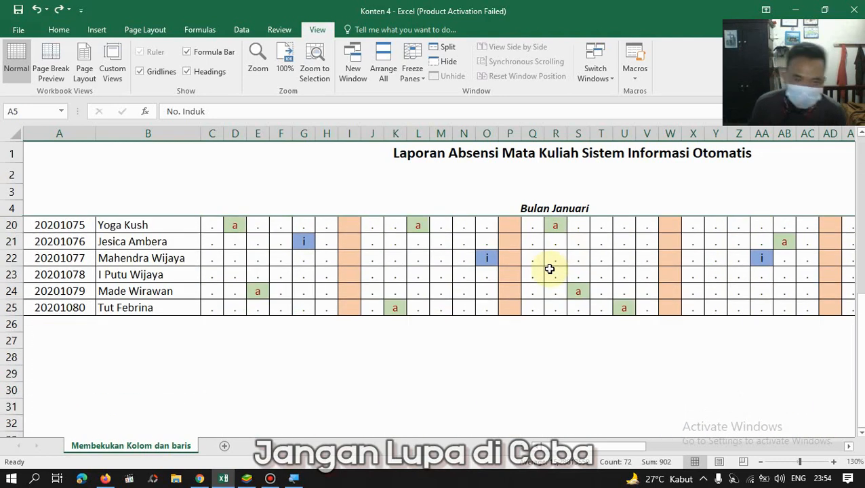
scroll(517, 267, "down", 2)
scroll(504, 276, "up", 7)
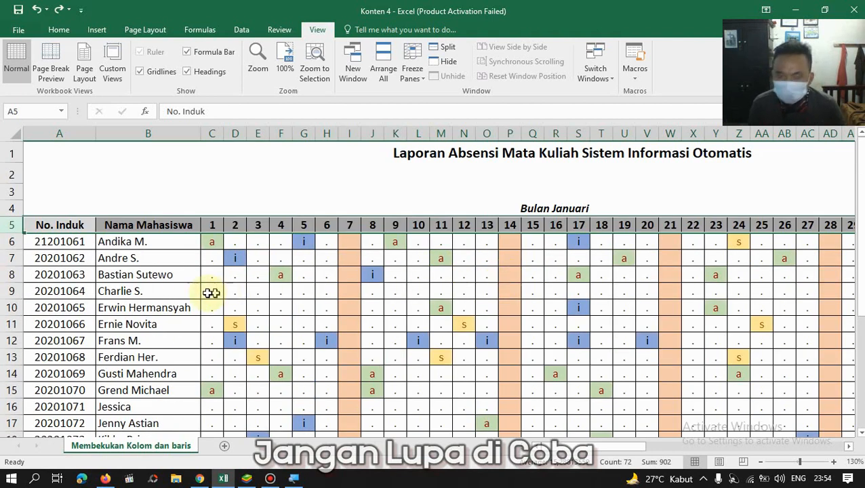
Unfreeze the panes that were frozen above the No. Induk header row
left_click(410, 76)
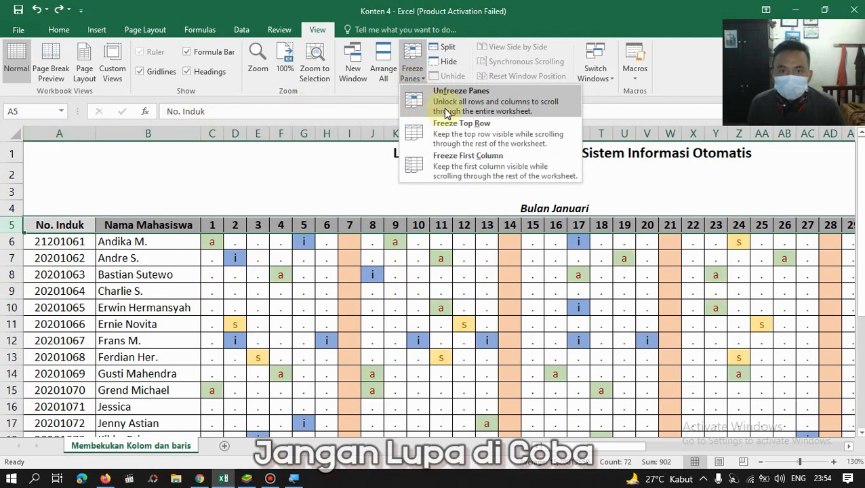
left_click(444, 108)
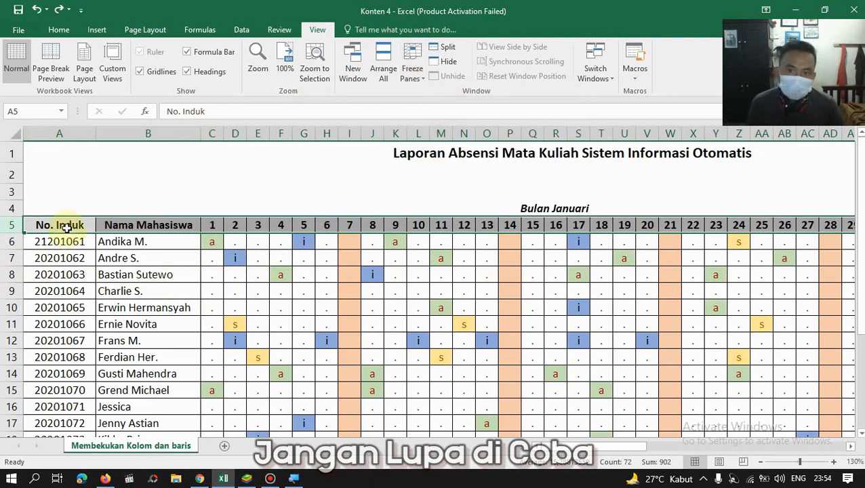
left_click(516, 208)
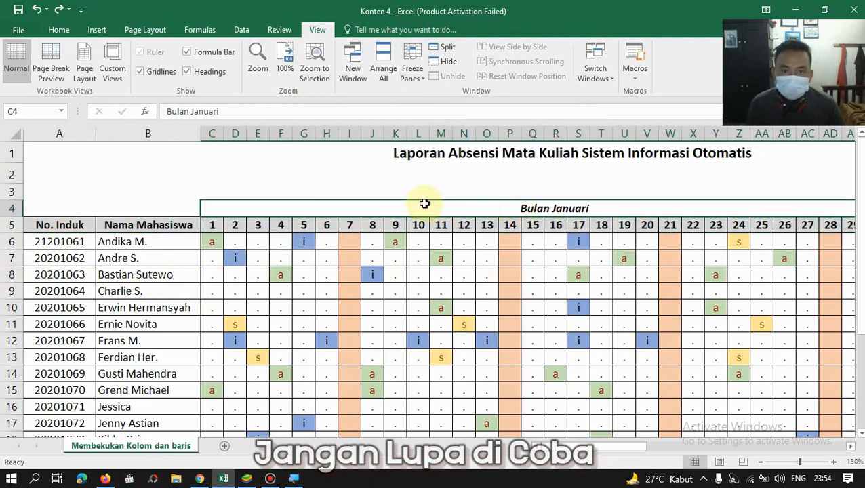
Inspect the row 5 headers and the No. Induk and Nama Mahasiswa columns that need to stay in view
left_click(49, 221)
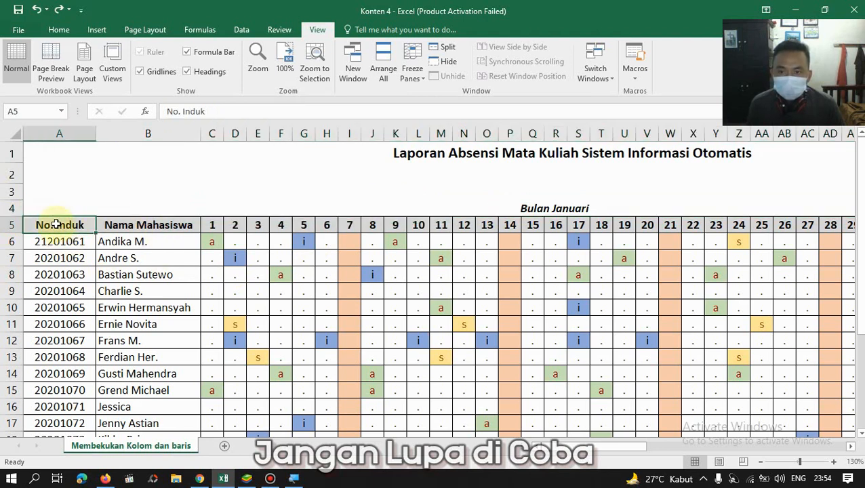
left_click(10, 225)
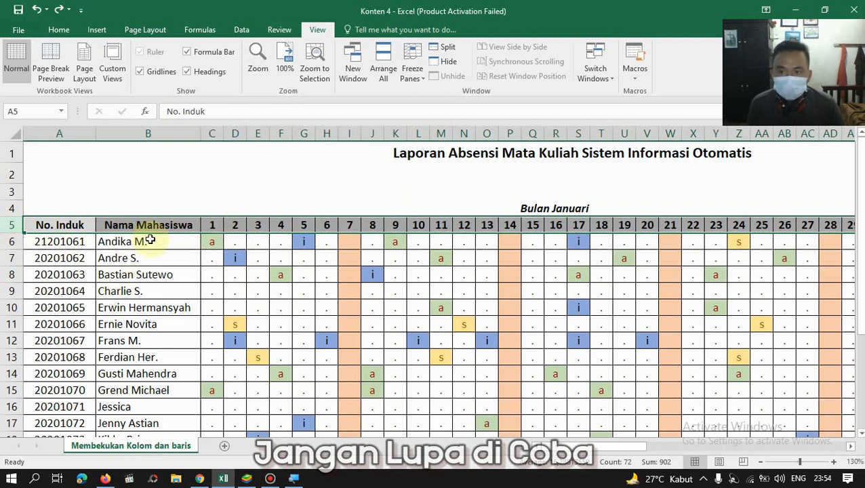
left_click_drag(166, 225, 11, 259)
left_click_drag(43, 226, 145, 434)
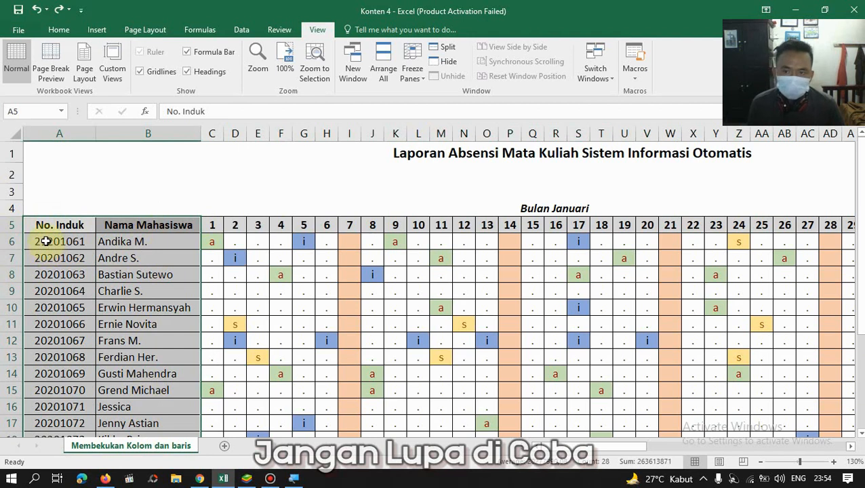
left_click_drag(212, 227, 533, 226)
left_click_drag(27, 226, 526, 227)
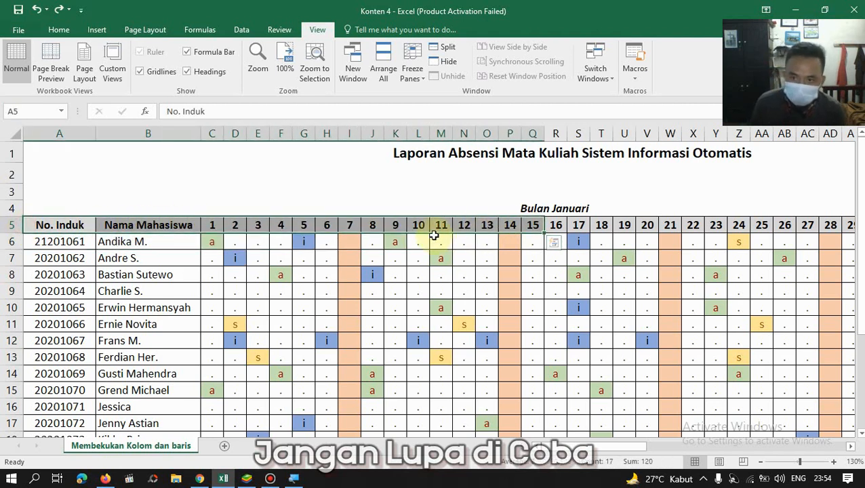
left_click(345, 202)
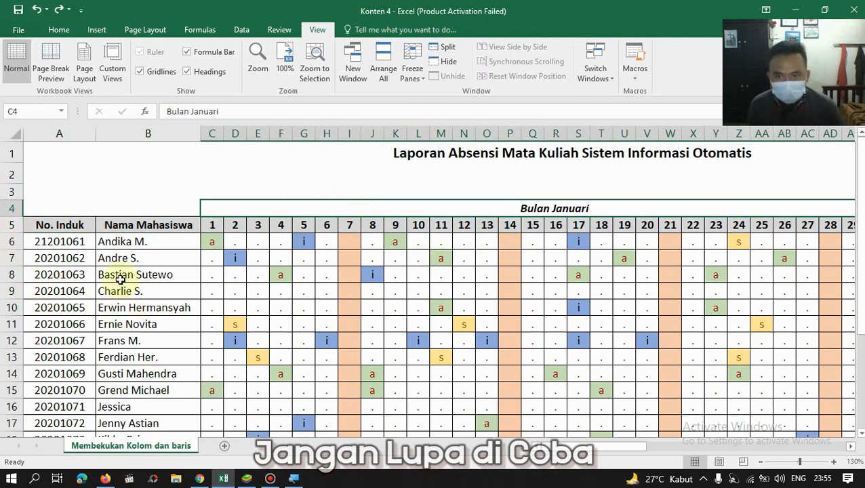
scroll(194, 233, "down", 1)
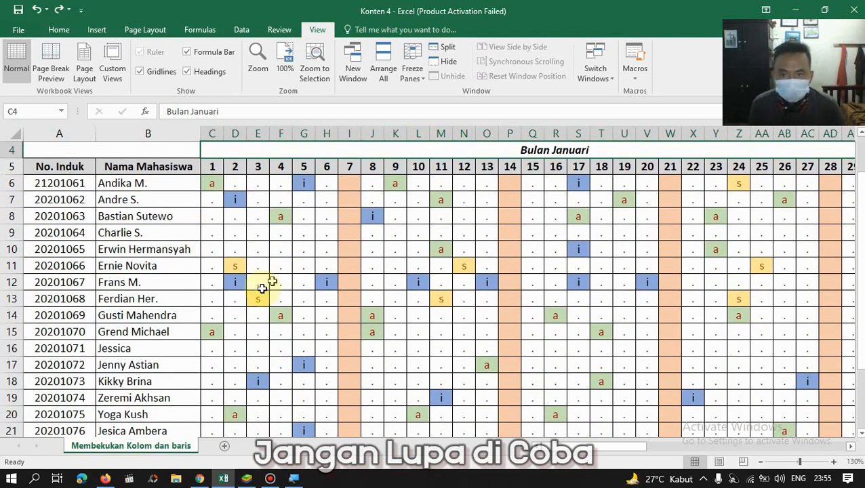
scroll(274, 276, "up", 1)
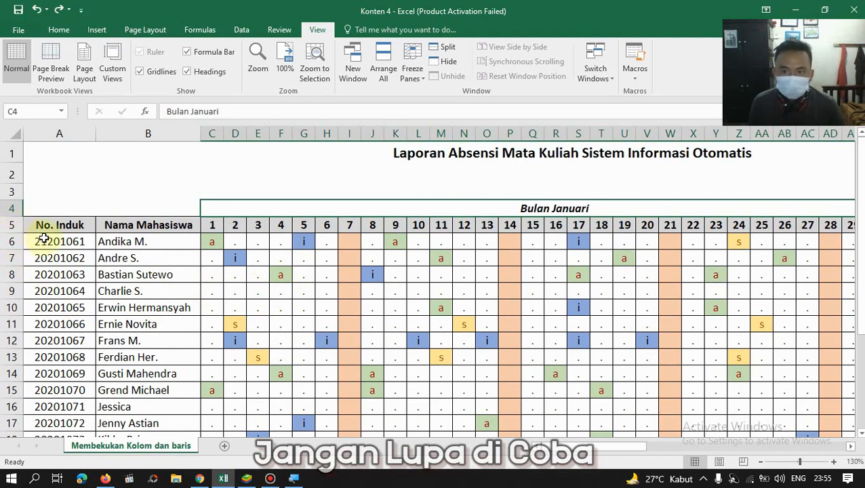
Try to select row 6 and column C together by extending the row selection to the column
left_click(9, 242)
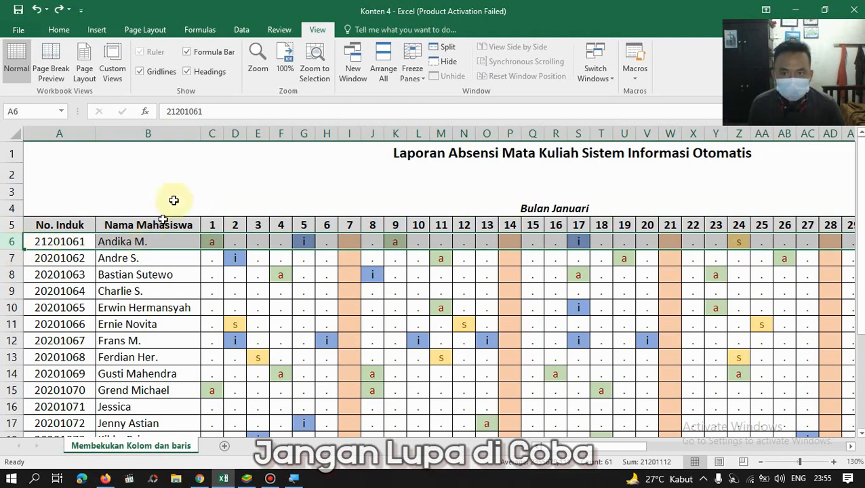
left_click(214, 132, "shift")
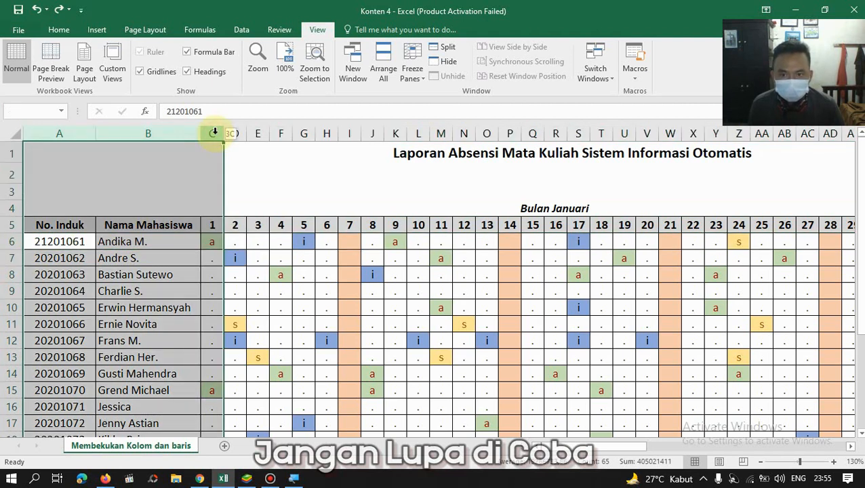
left_click(213, 242, "shift")
left_click(212, 133)
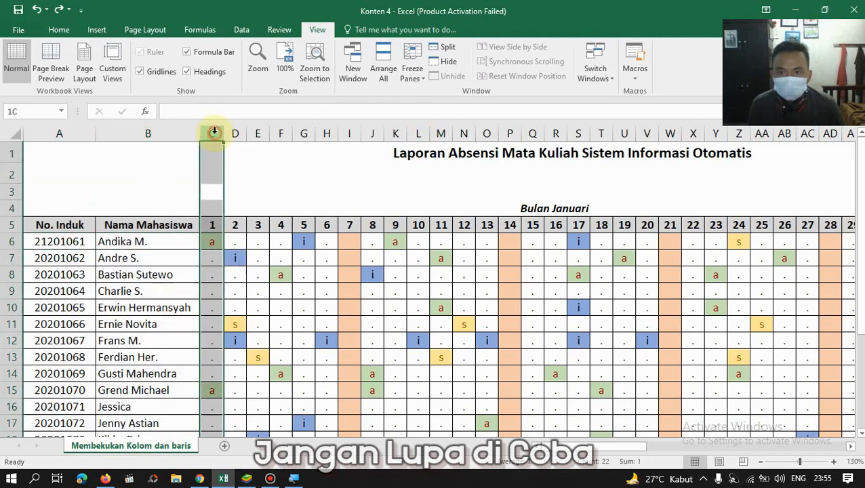
left_click(22, 242)
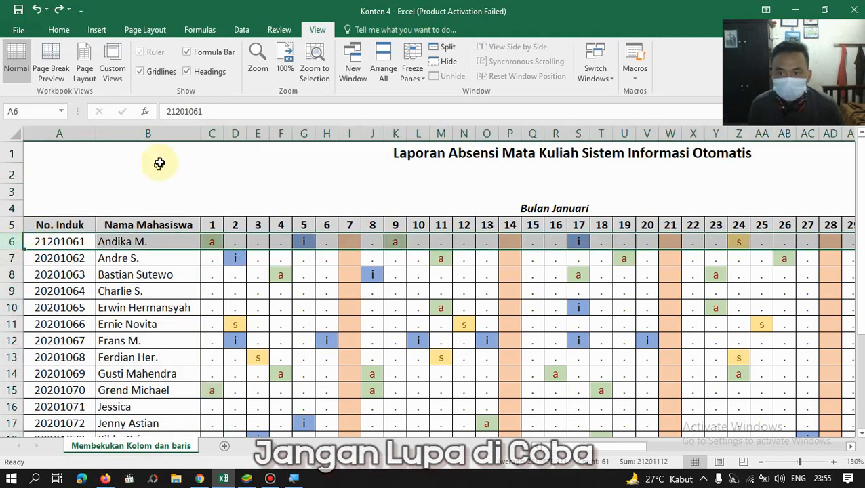
left_click(212, 133, "shift")
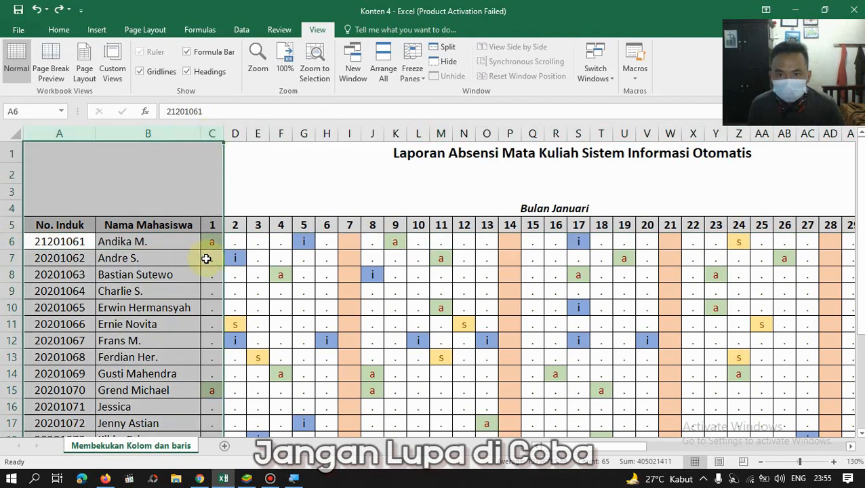
left_click(186, 245)
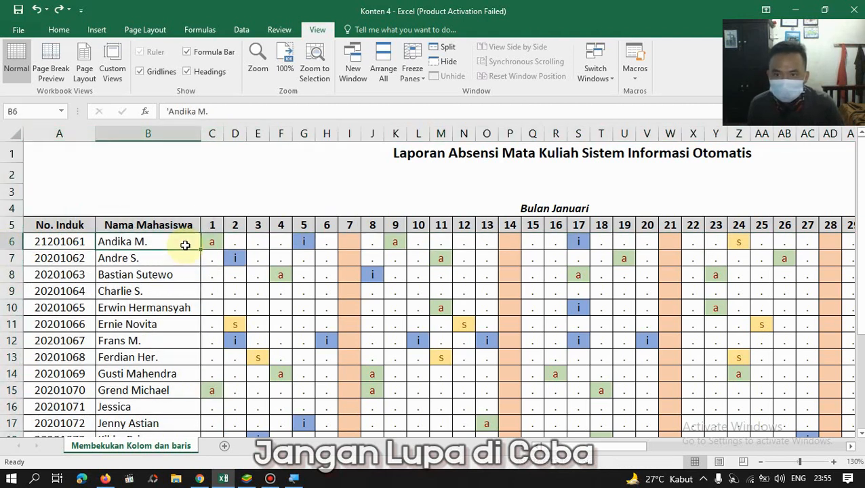
left_click(214, 243)
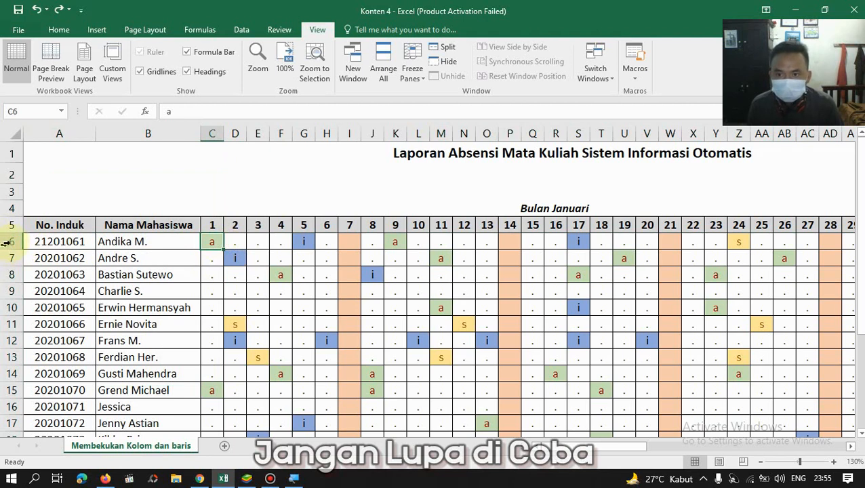
Select the whole of row 6 together with the whole of column C as separate ranges
left_click(9, 241)
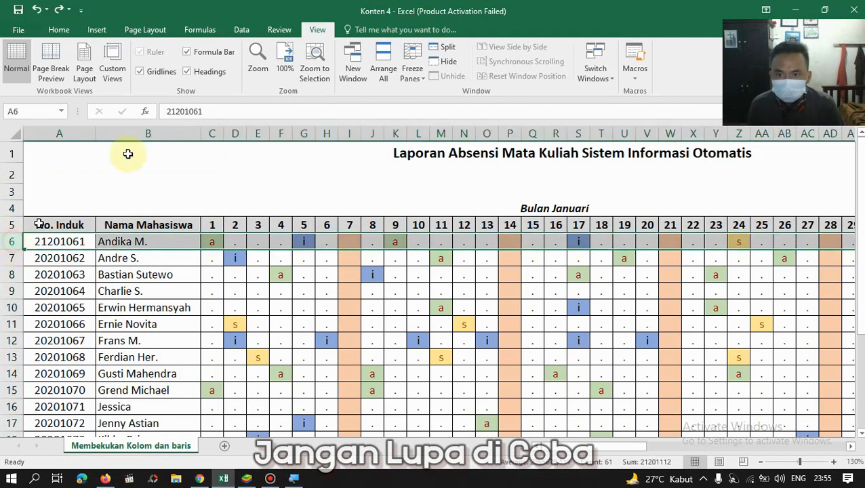
left_click(211, 133)
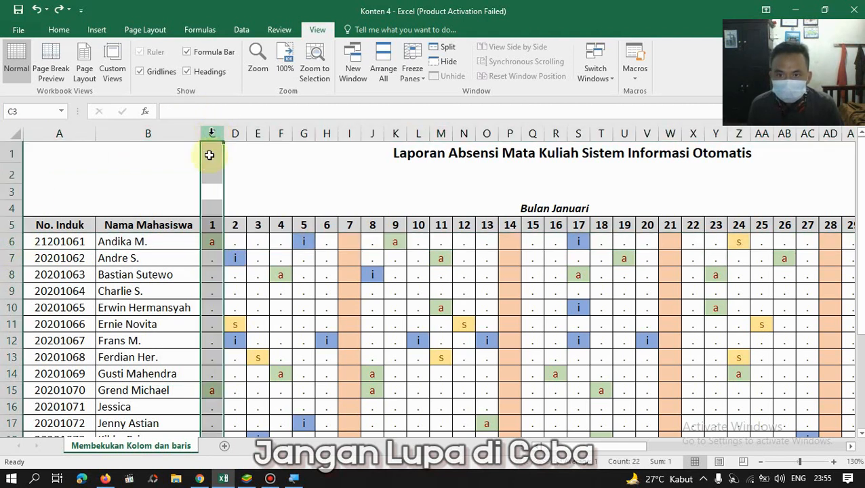
left_click(9, 241)
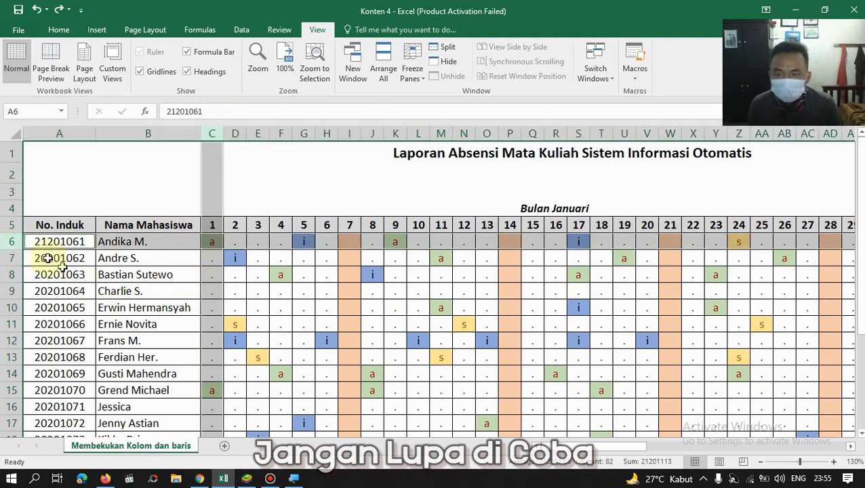
Reselect row 6 together with column C, and pick cell C6 where the two cross
left_click(65, 208)
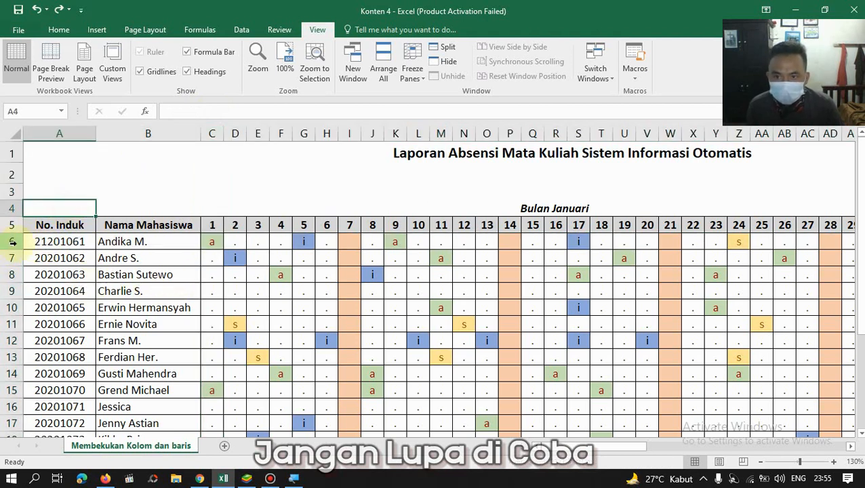
left_click_drag(13, 242, 13, 243)
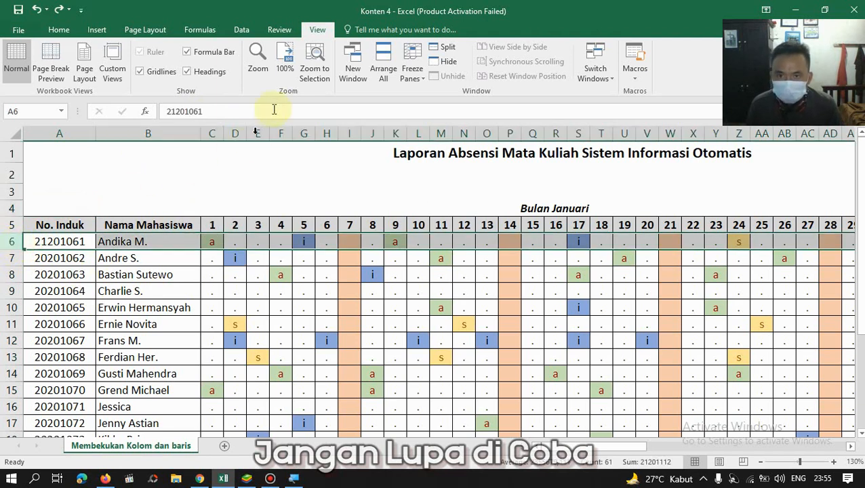
left_click(211, 131)
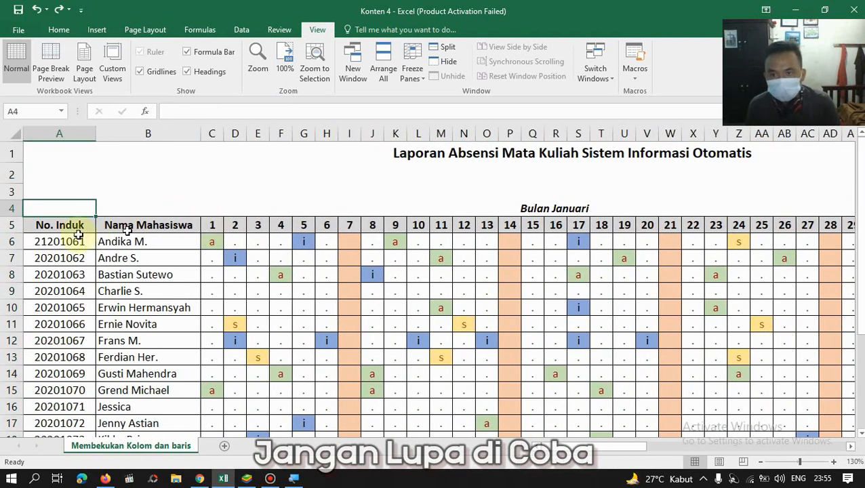
left_click(11, 242)
left_click(218, 133)
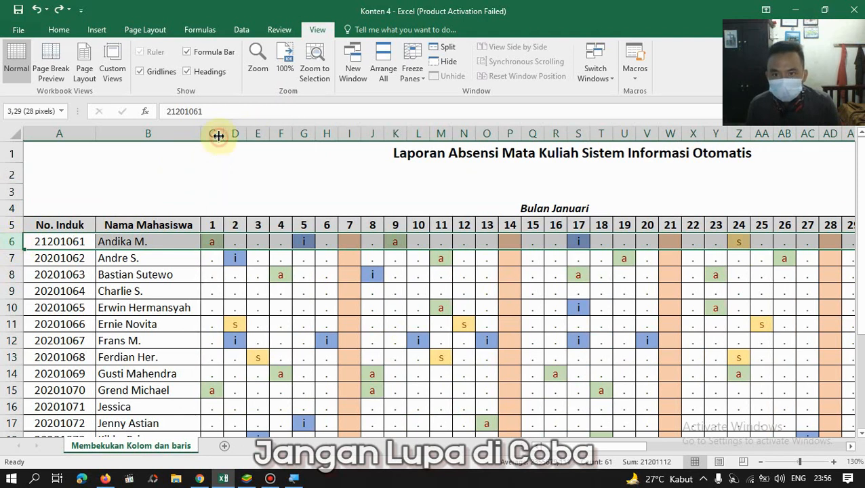
left_click(212, 133)
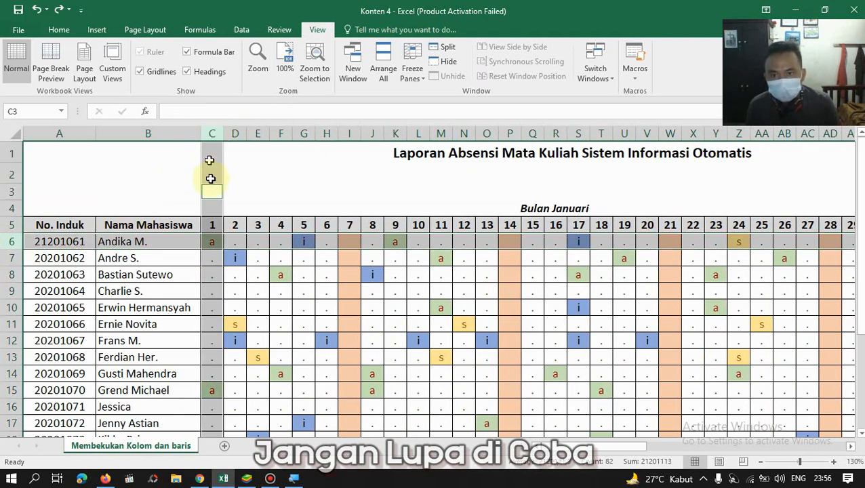
left_click(213, 246)
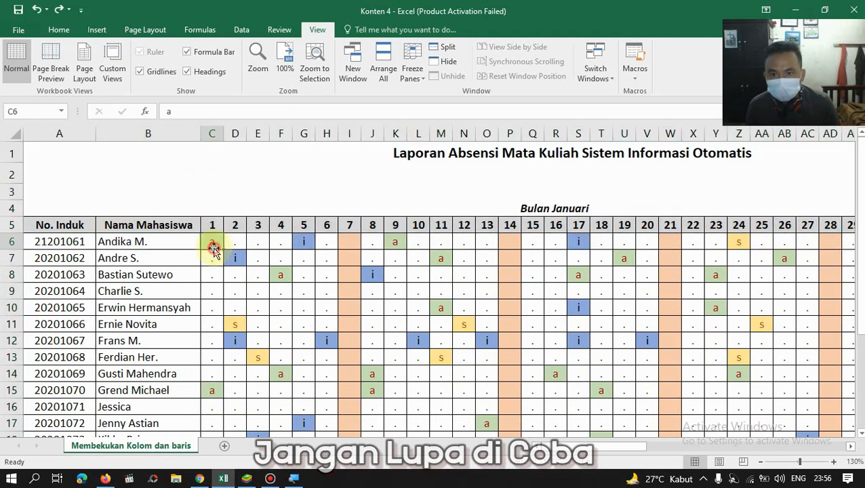
Select row 6 plus column C as separate ranges, and move the active cell down column C to C6
left_click(10, 242)
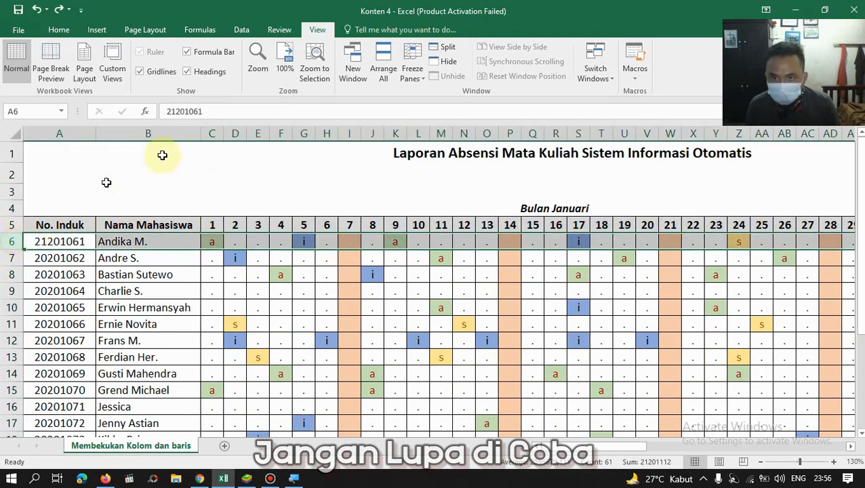
left_click(210, 134)
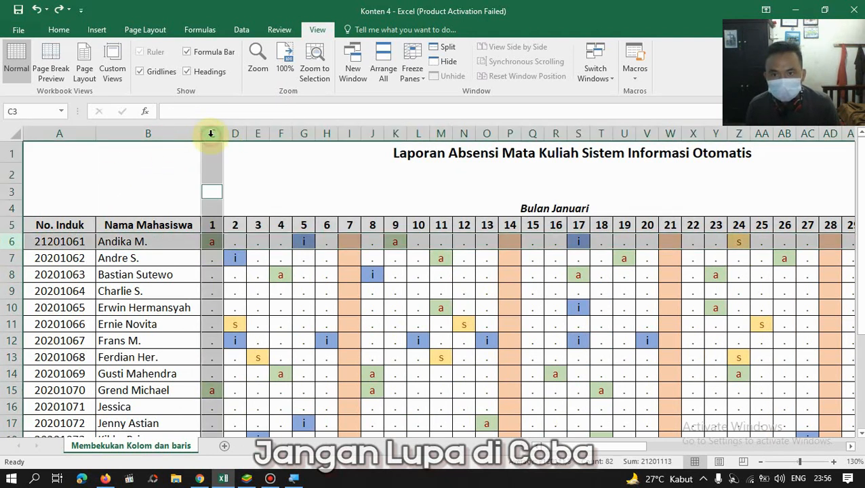
key("Down")
key("Down")
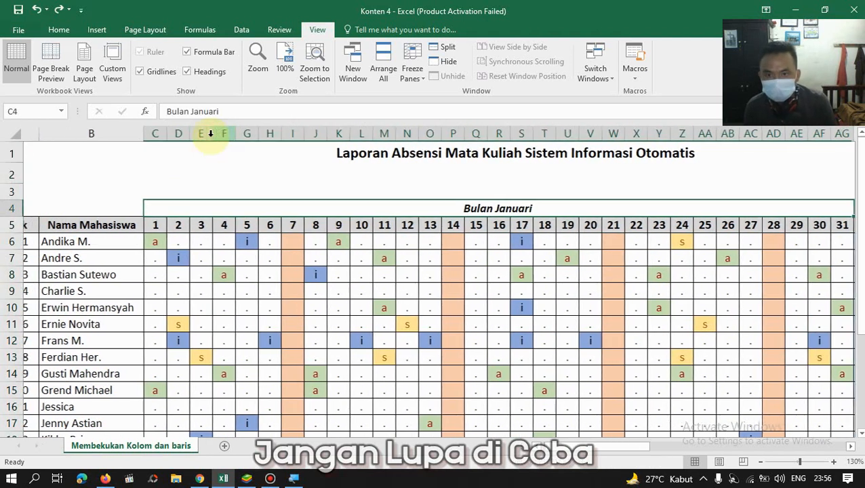
key("Down")
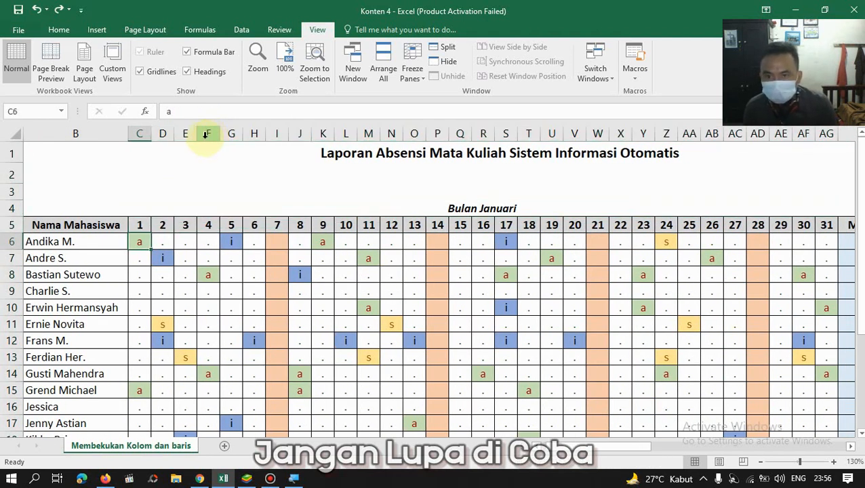
Select column C first and add row 6, pick their intersection C6, and bring column A back into view
left_click(7, 242)
left_click(137, 131)
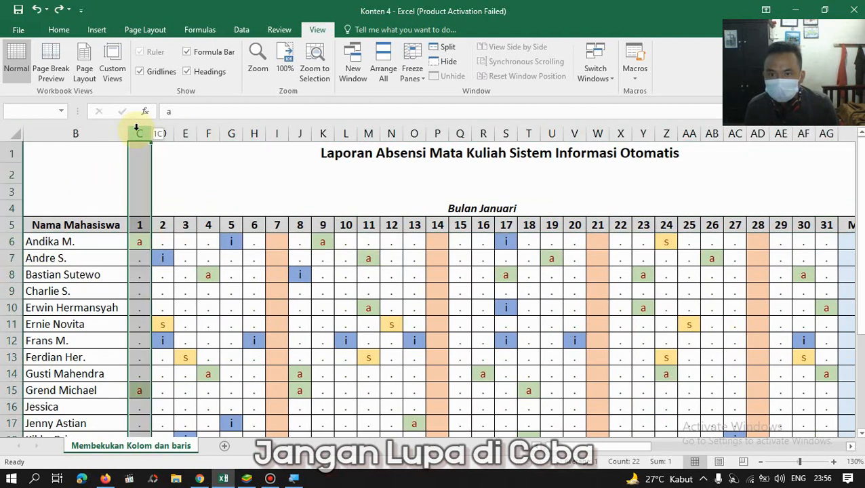
left_click(15, 242)
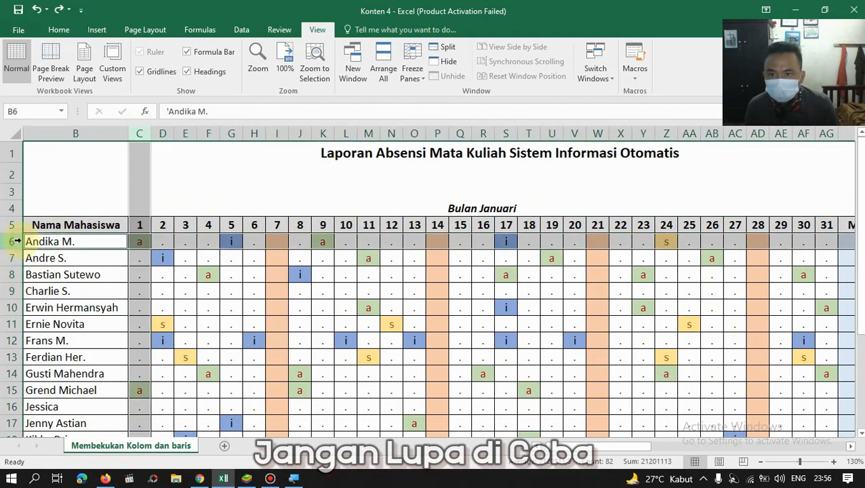
left_click(134, 244)
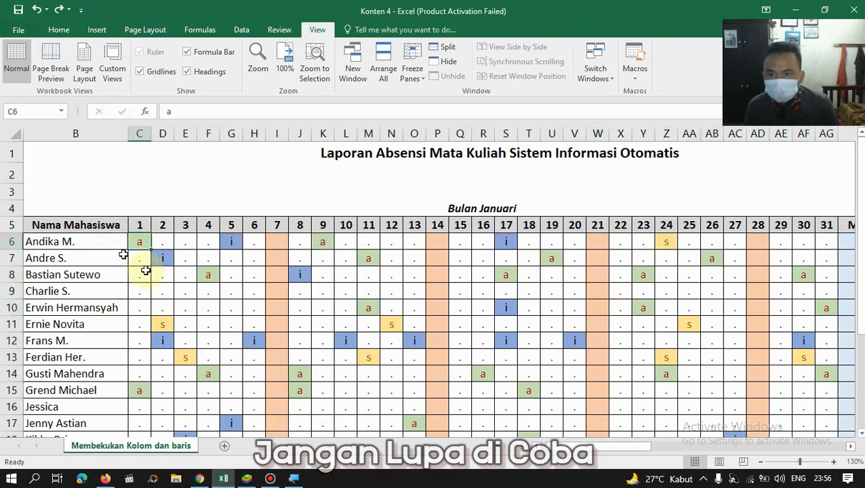
left_click_drag(614, 450, 550, 455)
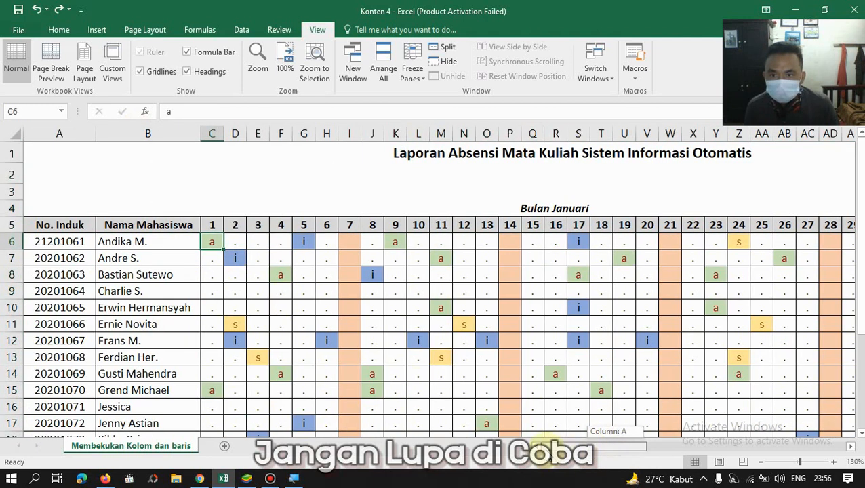
Try to add column C to the row 6 selection, and open cell C6 for editing
left_click(14, 241)
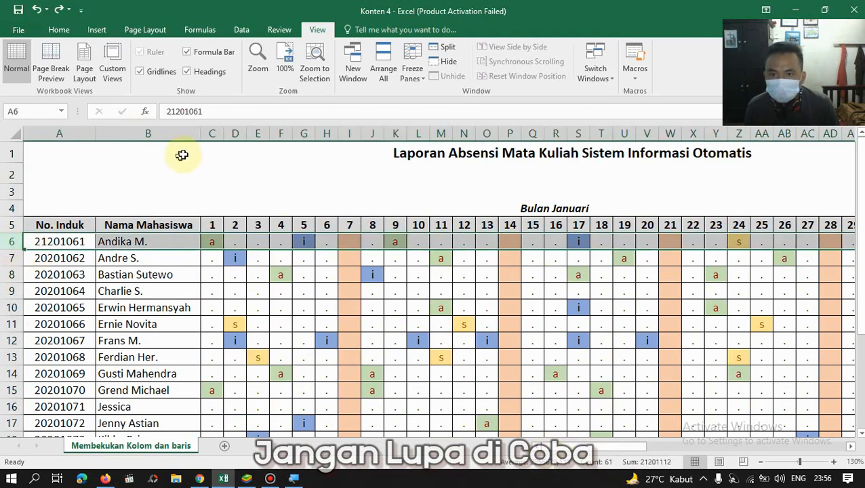
left_click(212, 134)
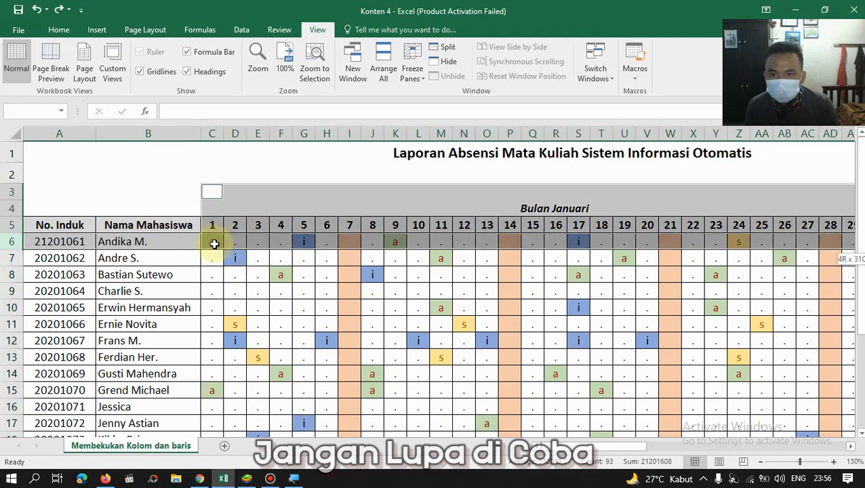
left_click(216, 243)
double_click(216, 242)
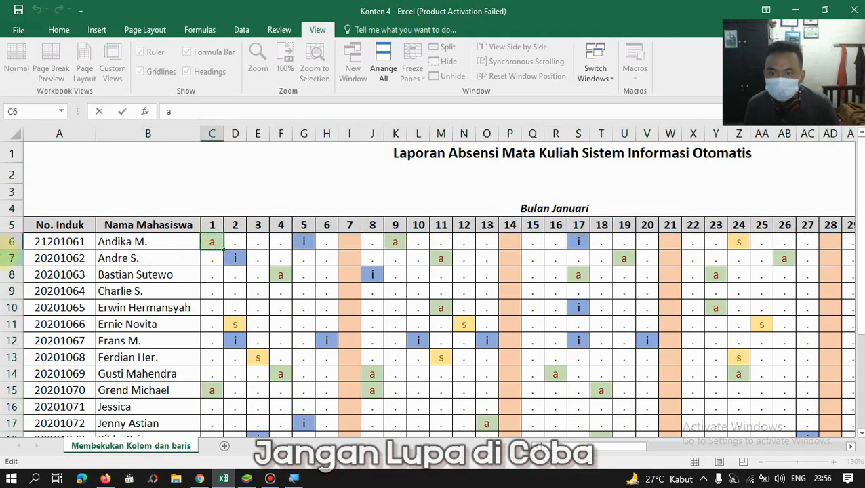
Select column C and row 6 together with C6 as the active cell, and freeze the panes there
left_click(9, 242)
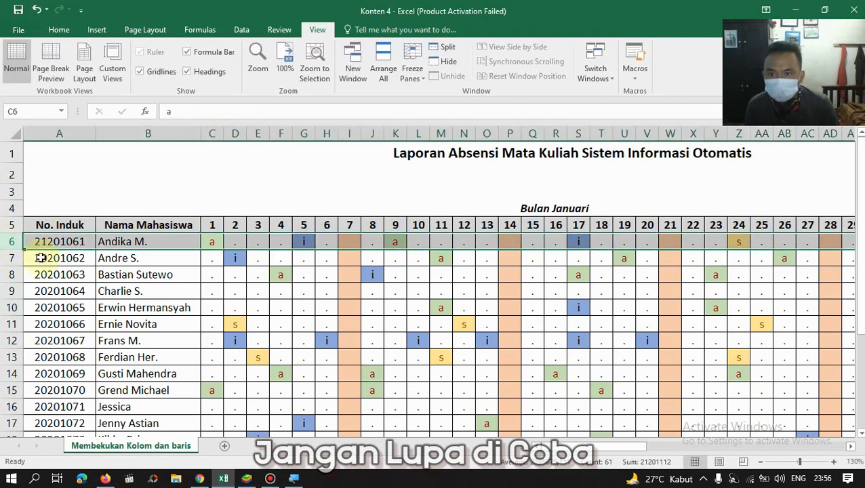
left_click(214, 133)
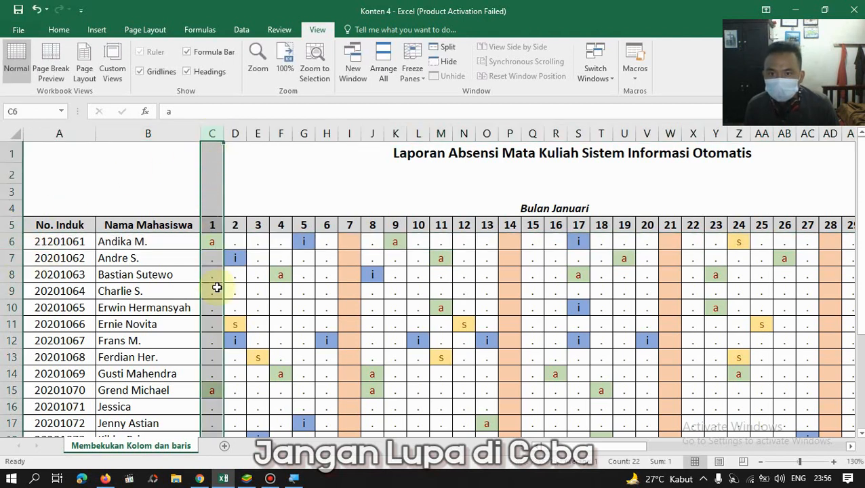
left_click(5, 242)
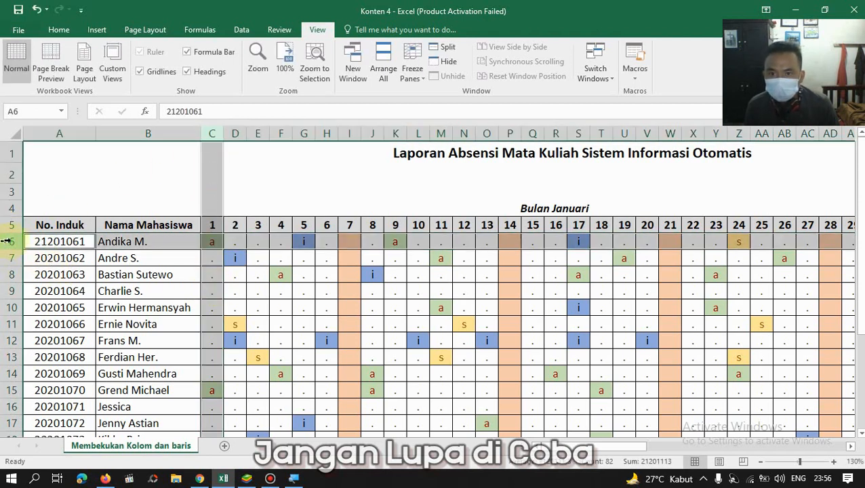
left_click(214, 243, "ctrl")
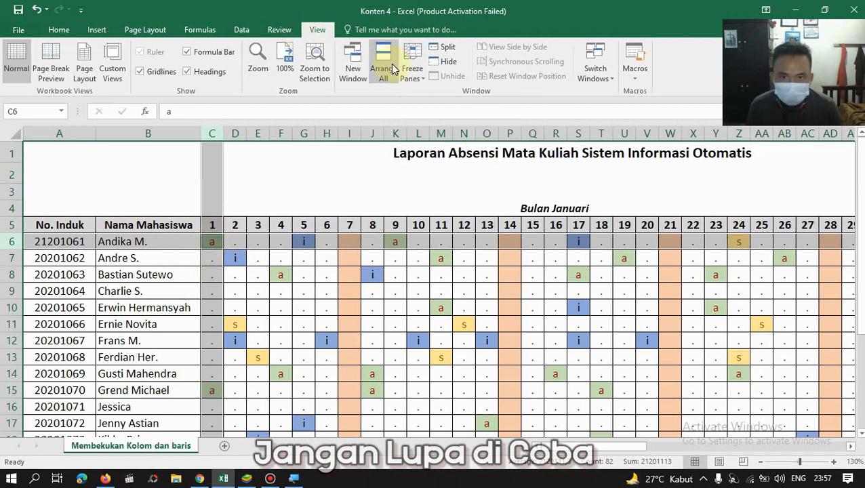
left_click(413, 71)
left_click(422, 95)
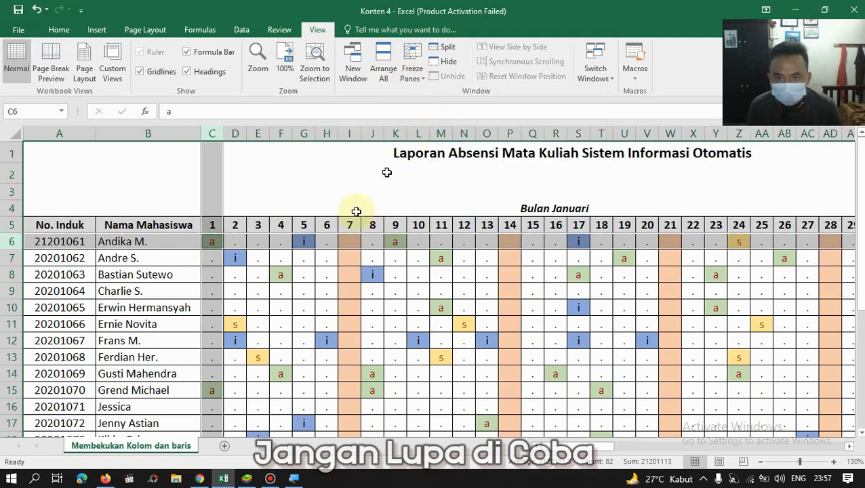
Scroll the report down and across to check that rows 1 to 5 and columns A and B stay in view
scroll(291, 258, "down", 1)
scroll(292, 261, "down", 1)
left_click_drag(582, 447, 610, 447)
scroll(378, 290, "down", 3)
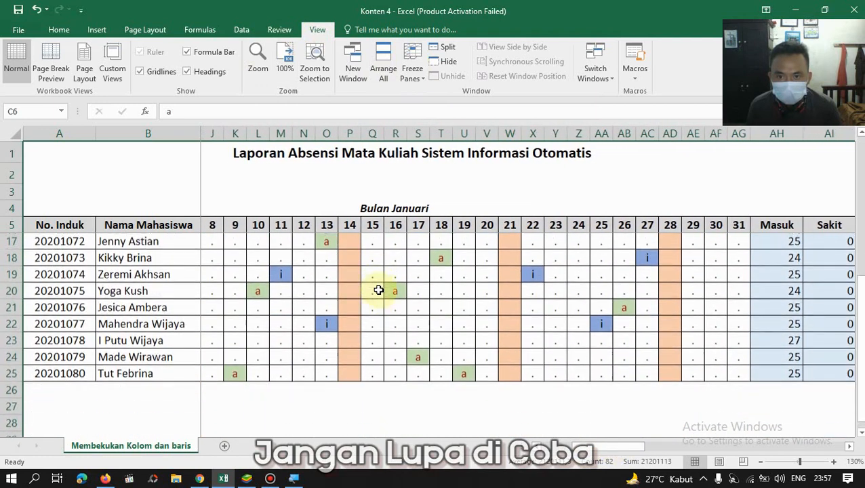
scroll(378, 290, "up", 5)
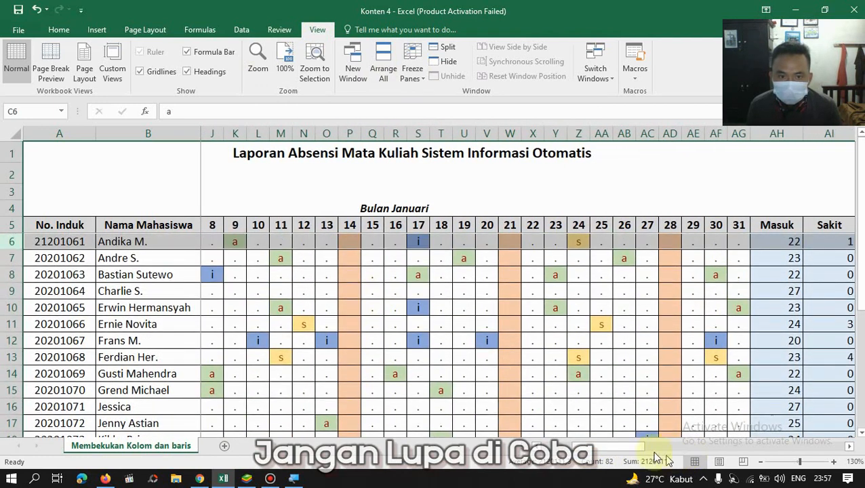
mouse_move(612, 448)
left_mouse_down()
mouse_move(776, 446)
mouse_move(604, 447)
left_mouse_up()
scroll(305, 289, "down", 1)
scroll(305, 288, "down", 1)
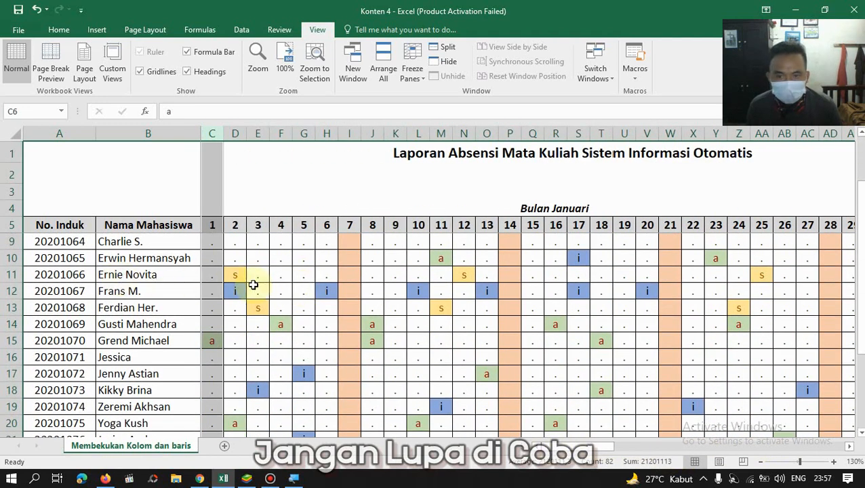
scroll(251, 284, "up", 1)
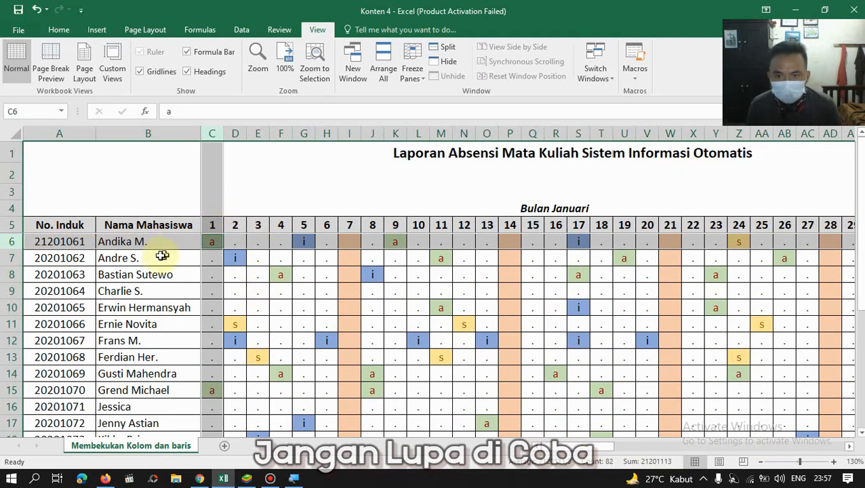
Clear the row and column selection by choosing row 2, and recheck the frozen headers down to the last student
left_click_drag(73, 226, 216, 324)
scroll(200, 329, "up", 2)
left_click(264, 178)
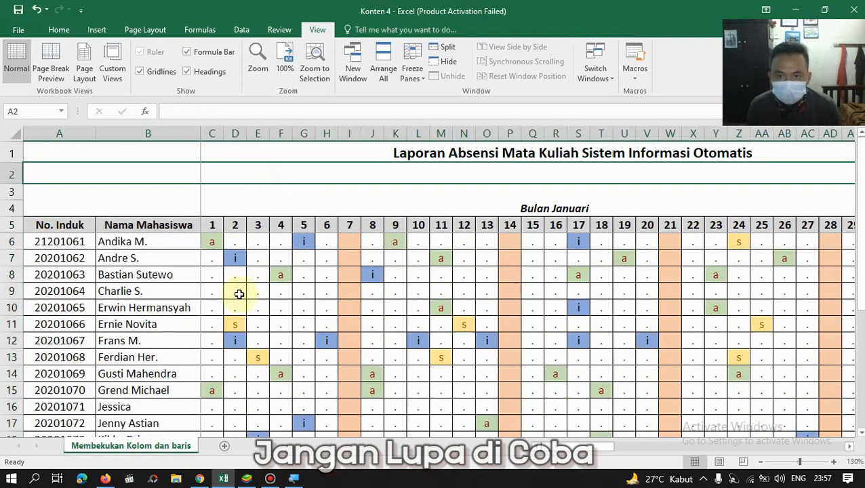
scroll(239, 294, "down", 2)
scroll(239, 293, "down", 1)
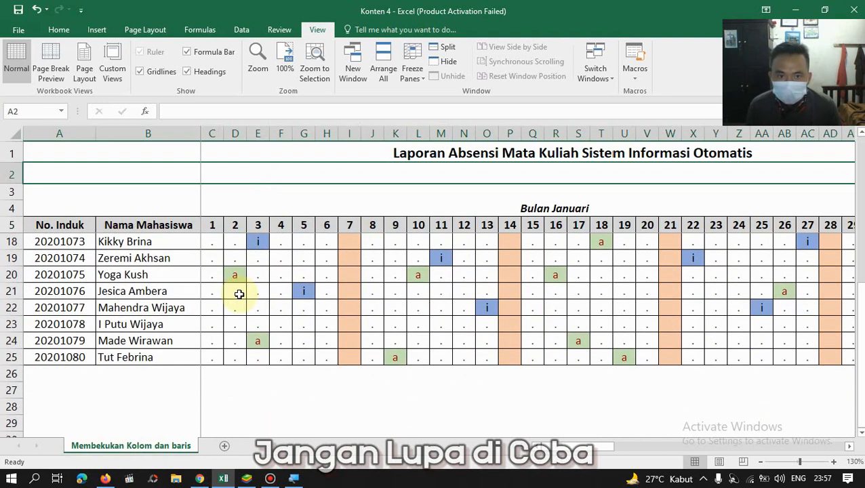
mouse_move(577, 449)
left_mouse_down()
mouse_move(667, 447)
mouse_move(579, 449)
left_mouse_up()
scroll(339, 329, "up", 4)
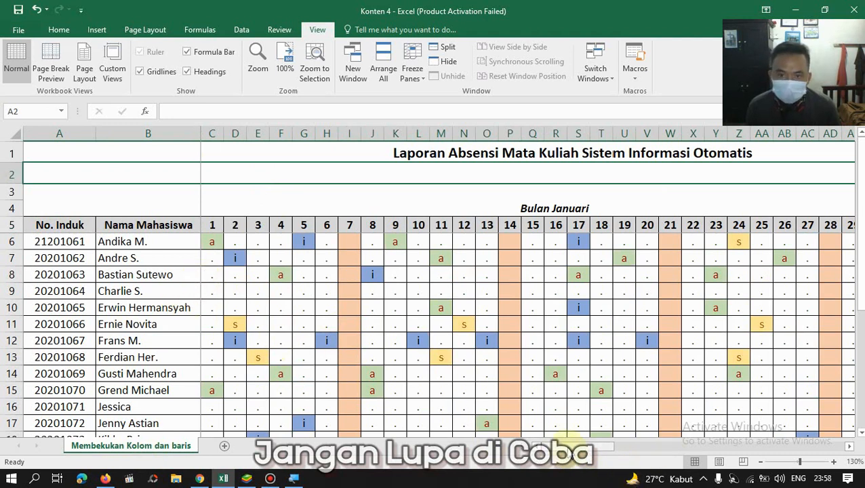
Review the title, header row 5, row 6 and columns A to C around the freeze boundary, and minimize the workbook
left_click(341, 156)
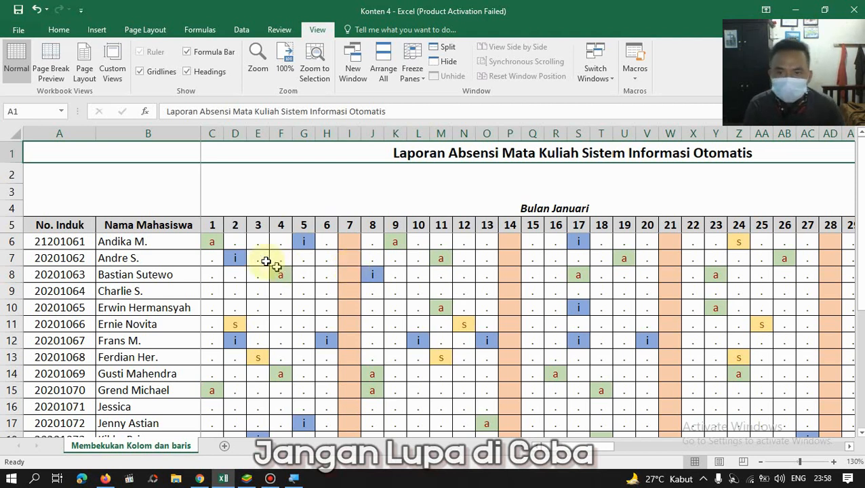
left_click(29, 230)
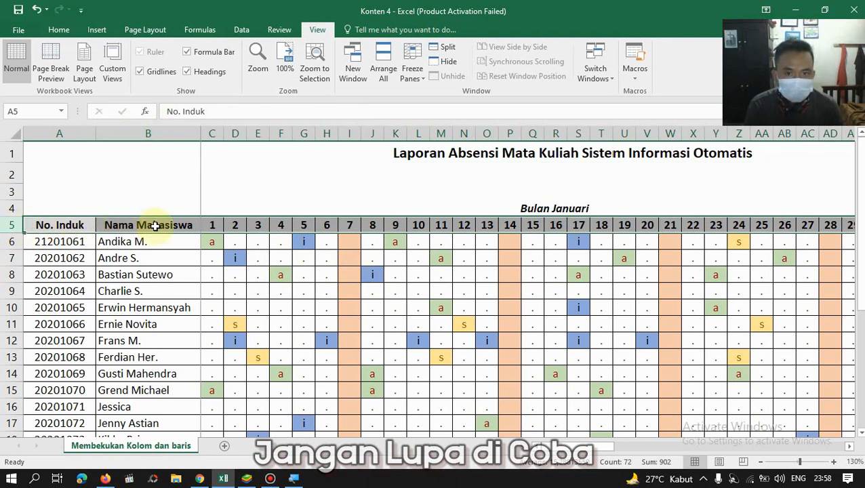
left_click(12, 244)
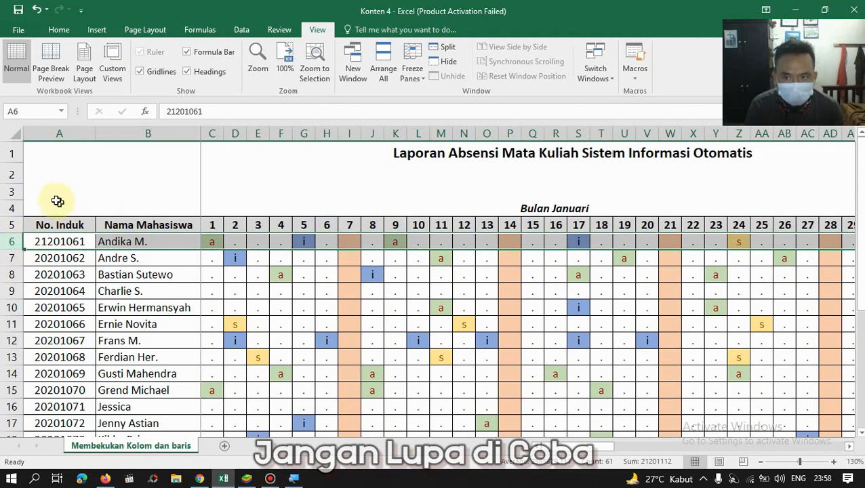
left_click_drag(54, 134, 116, 145)
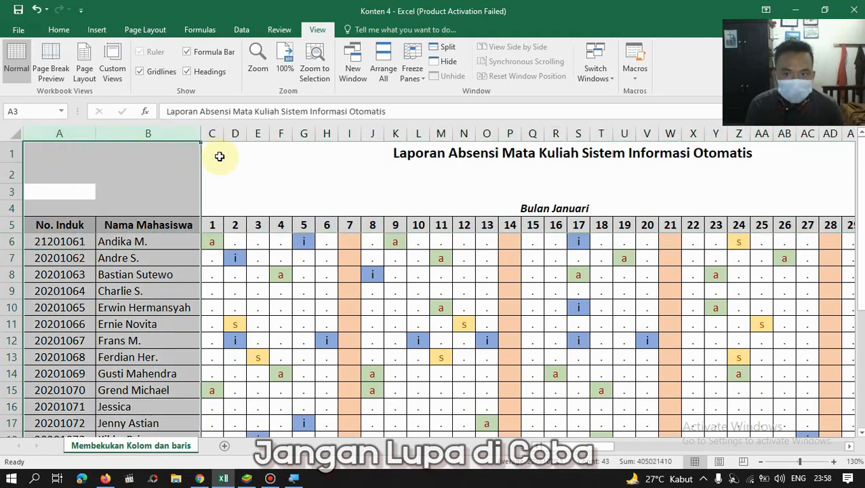
left_click(212, 136)
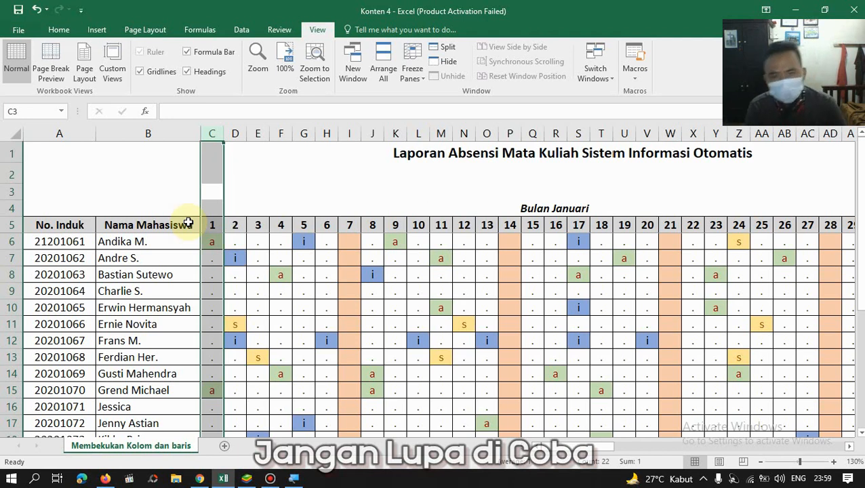
left_click(800, 8)
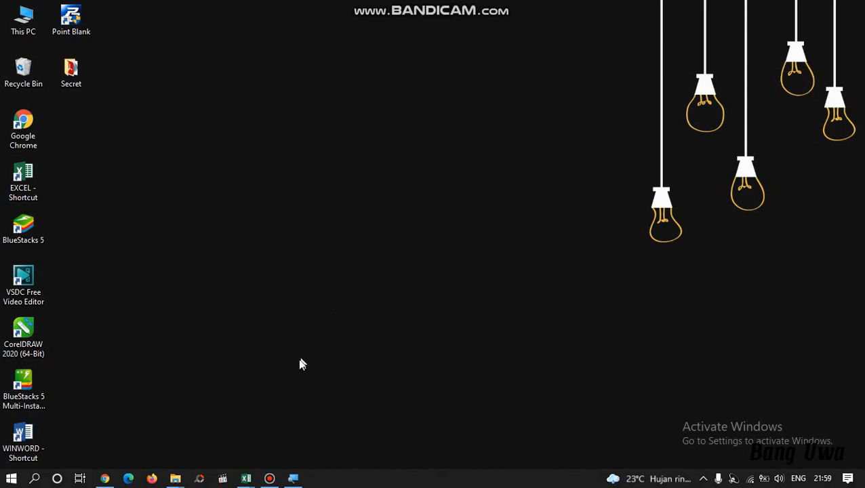
Bring up the workbook with the Titik 2 yg rapi sheet, and set cell A9 on the Angka ROmawi sheet to 1982
mouse_move(246, 478)
left_click(81, 414)
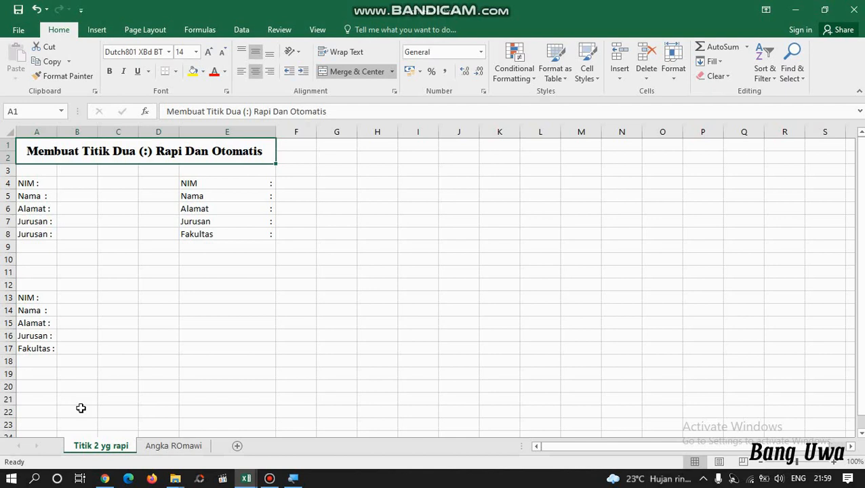
left_click(183, 447)
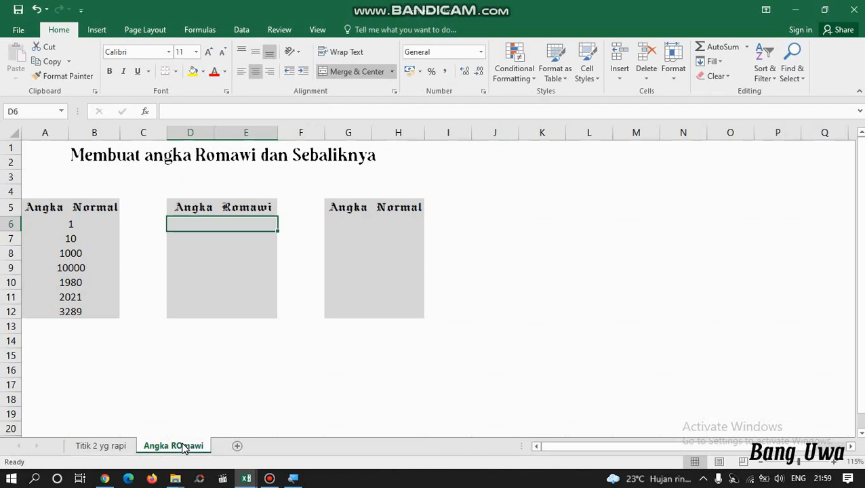
left_click(89, 269)
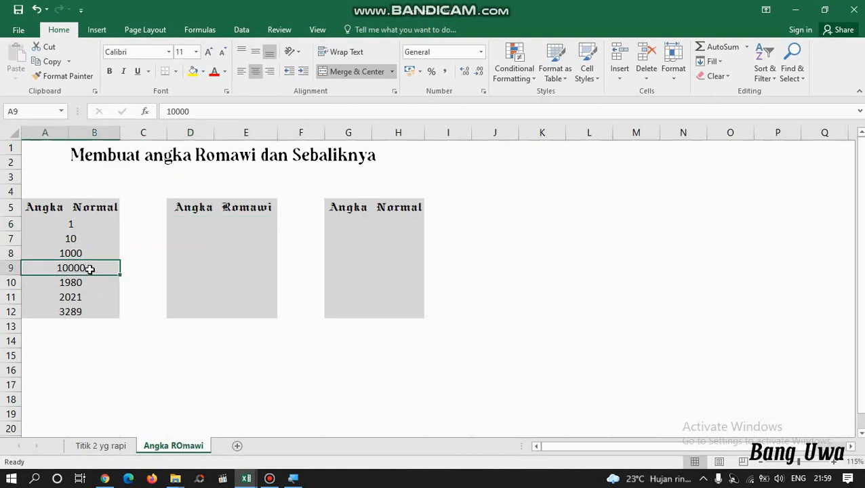
type("1982")
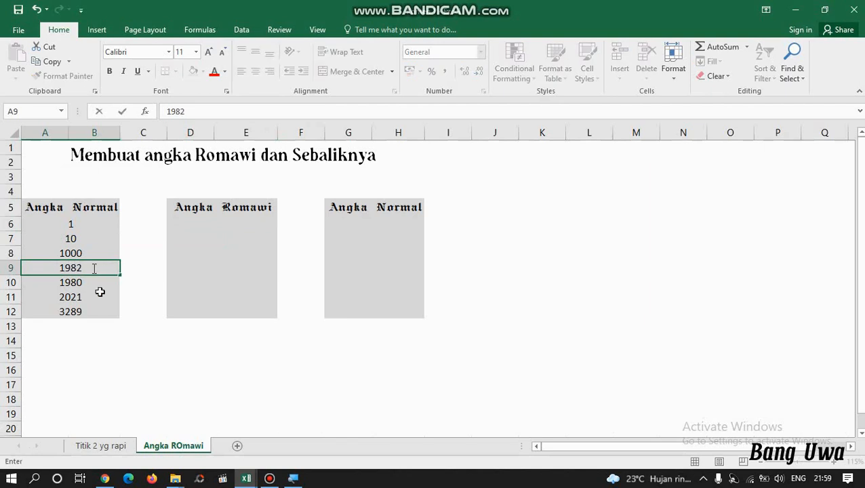
left_click(129, 383)
On the Titik 2 yg rapi sheet, copy the labels in A13:A17 and paste them starting at E13
left_click(105, 446)
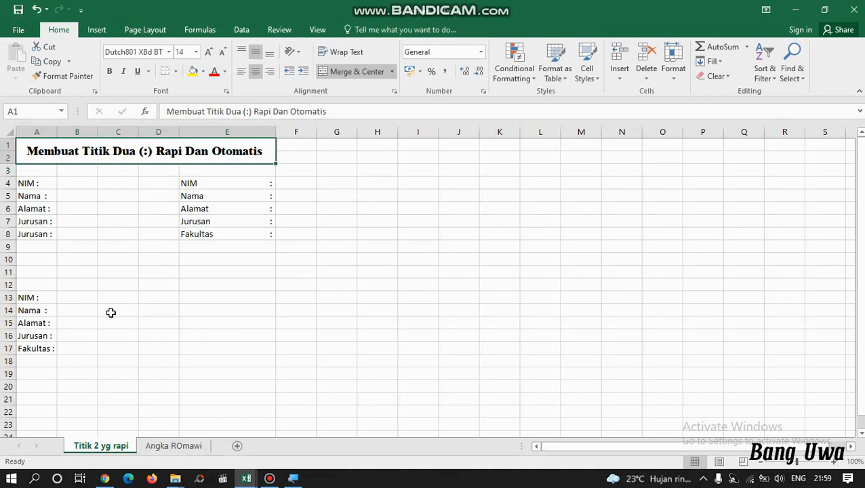
left_click(71, 295)
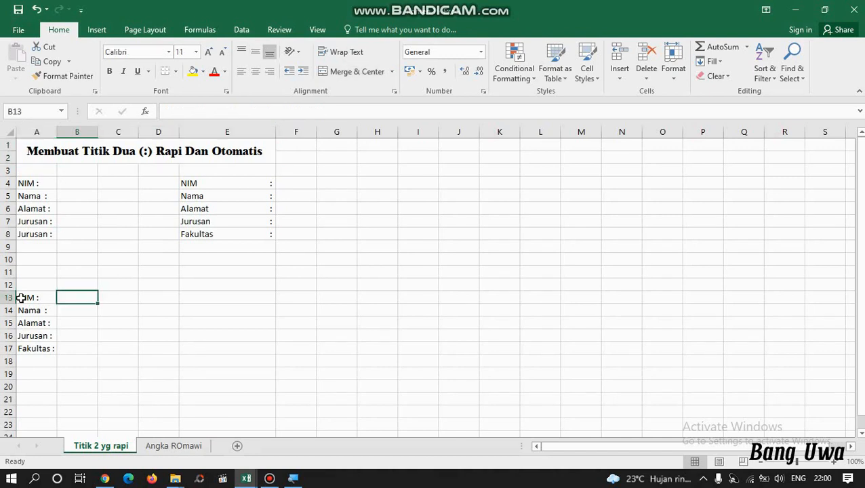
left_click_drag(32, 296, 32, 348)
left_click(67, 364)
left_click(378, 373)
left_click_drag(26, 299, 37, 344)
key("ctrl+c")
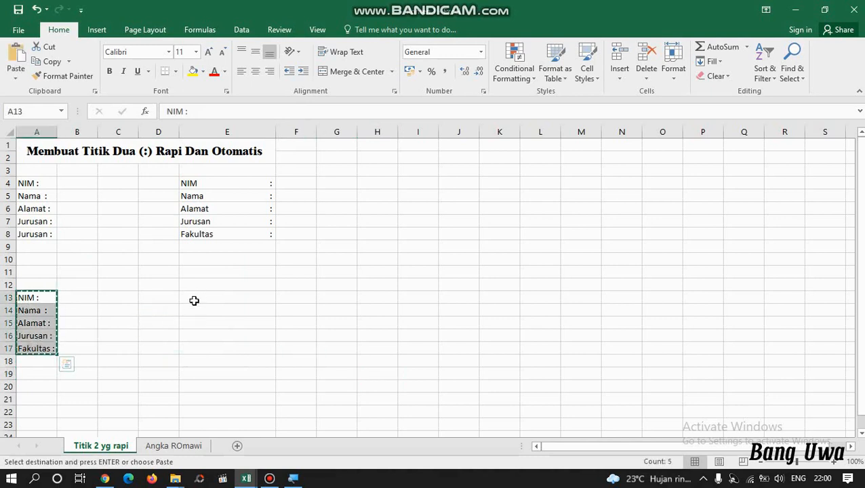
left_click(196, 298)
key("ctrl+v")
left_click(408, 297)
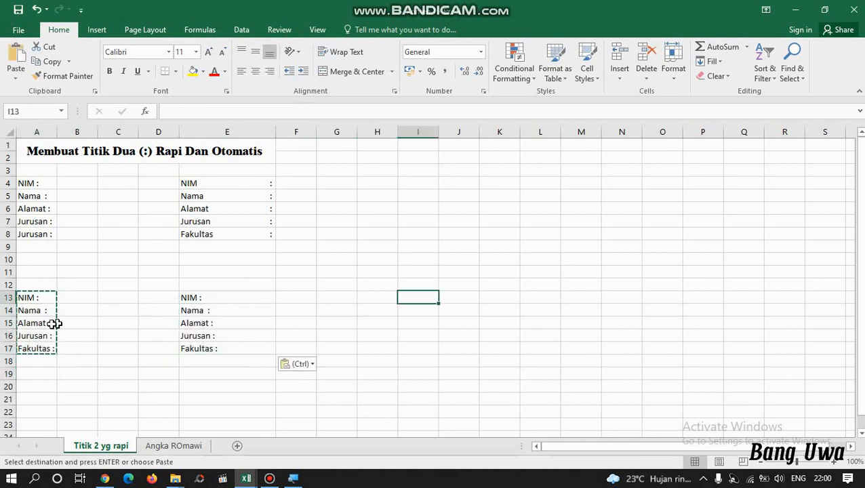
Fill cell A15 with the Nama label from the cell above it
left_click(52, 324)
key("ctrl+d")
left_click(371, 290)
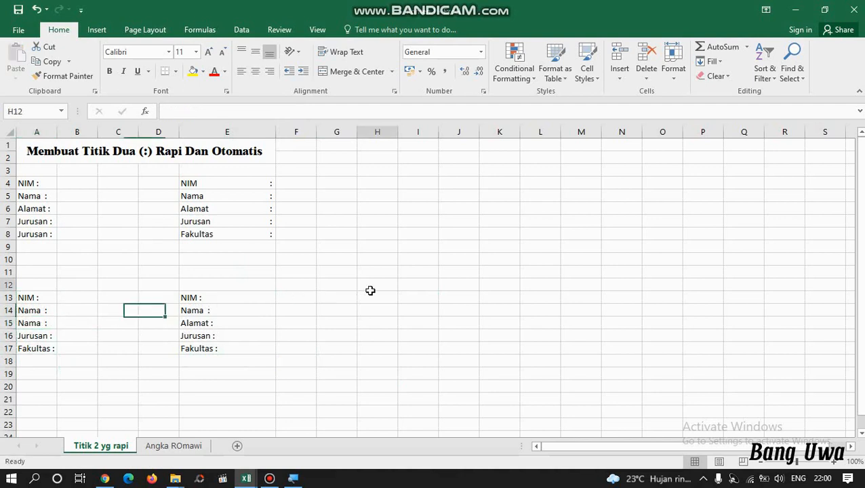
Remove the typed colons from the NIM and Nama labels in E13 and E14
left_click(194, 299)
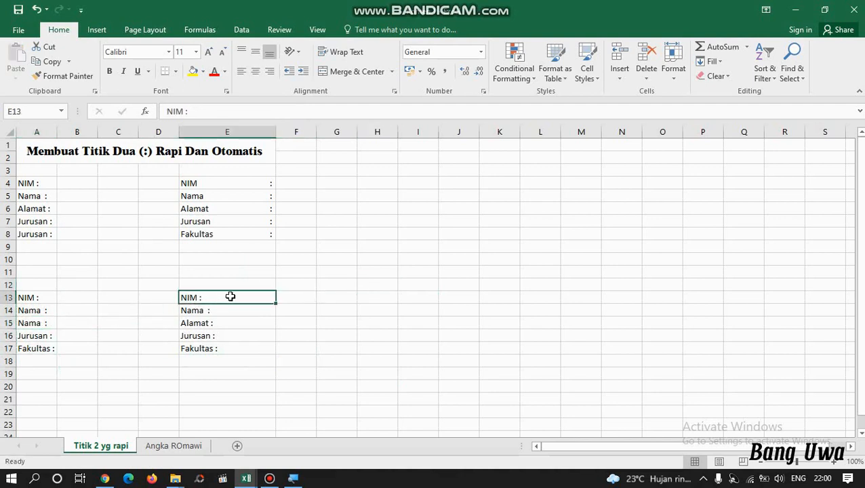
left_click(288, 113)
key("BackSpace")
key("BackSpace")
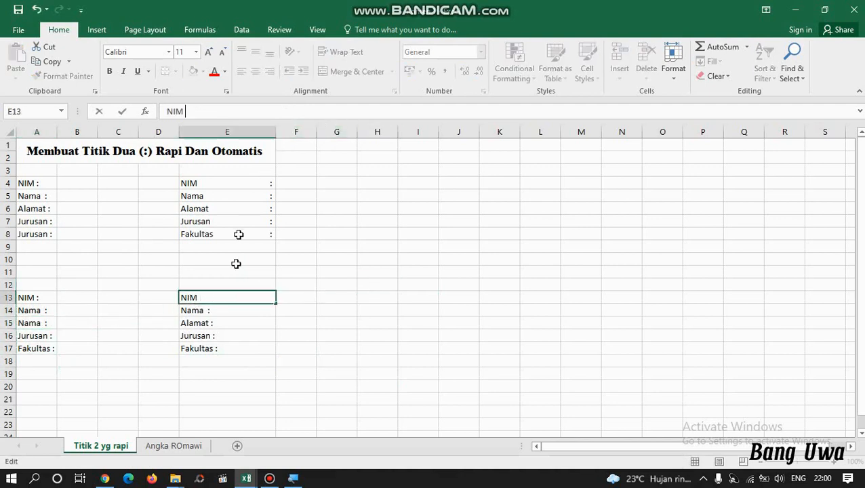
key("Return")
key("BackSpace")
key("BackSpace")
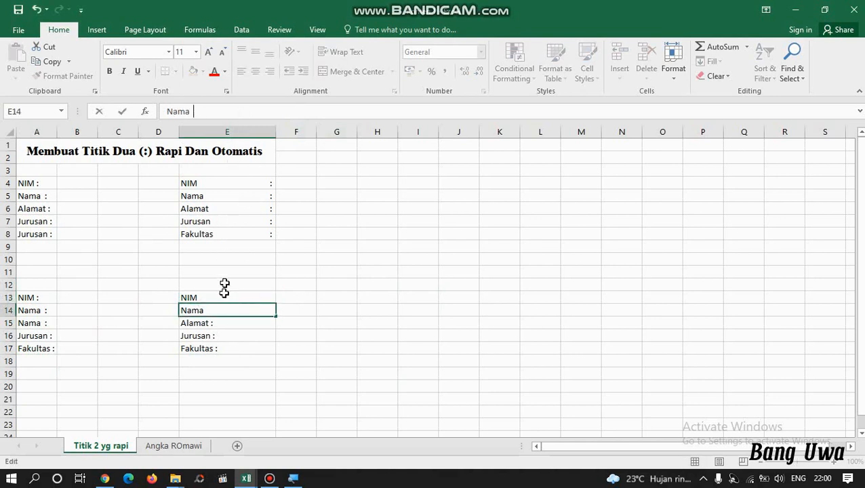
key("Return")
Delete the typed colons from the Alamat, Jurusan and Fakultas labels in E15:E17
left_click(252, 110)
key("BackSpace")
key("BackSpace")
key("Return")
left_click(201, 111)
key("BackSpace")
key("BackSpace")
key("Return")
left_click(205, 111)
key("BackSpace")
key("BackSpace")
left_click(375, 275)
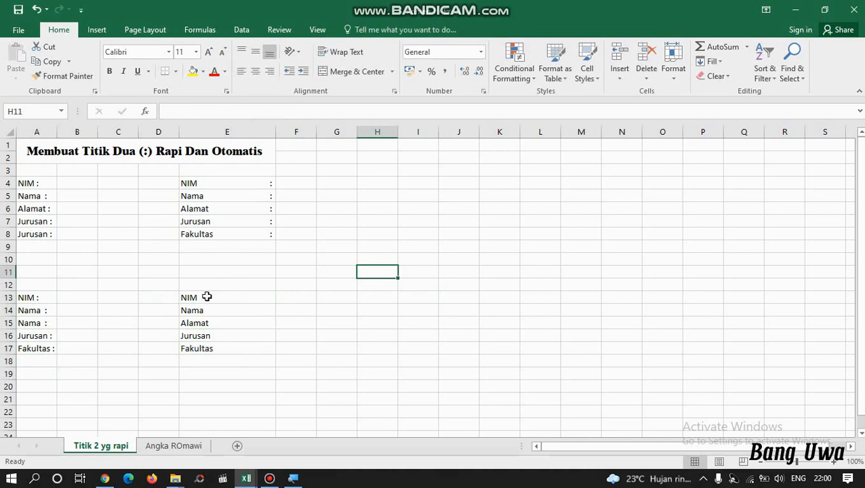
Select the labels in E13:E17 and open the Format Cells dialog for them, placed clear of the labels
left_click_drag(207, 297, 201, 343)
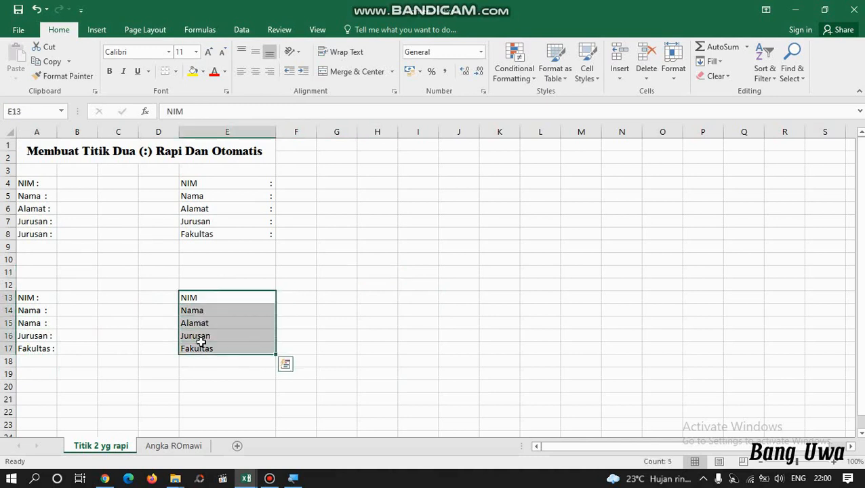
right_click(232, 318)
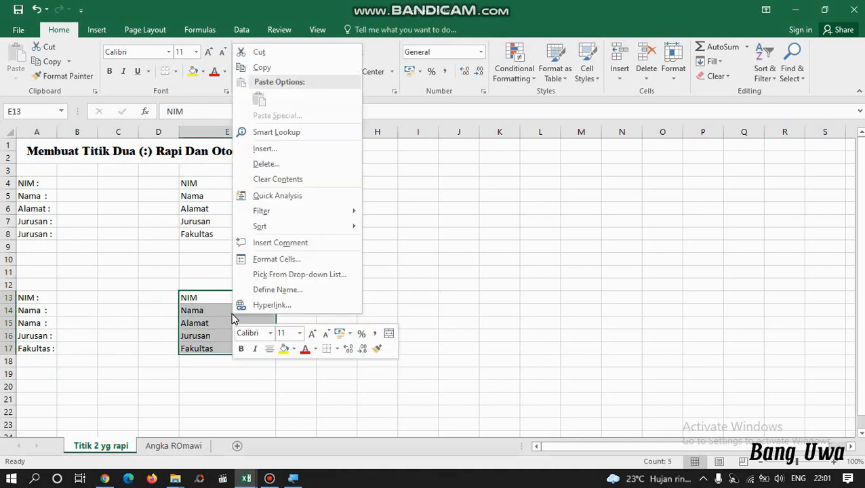
left_click(278, 261)
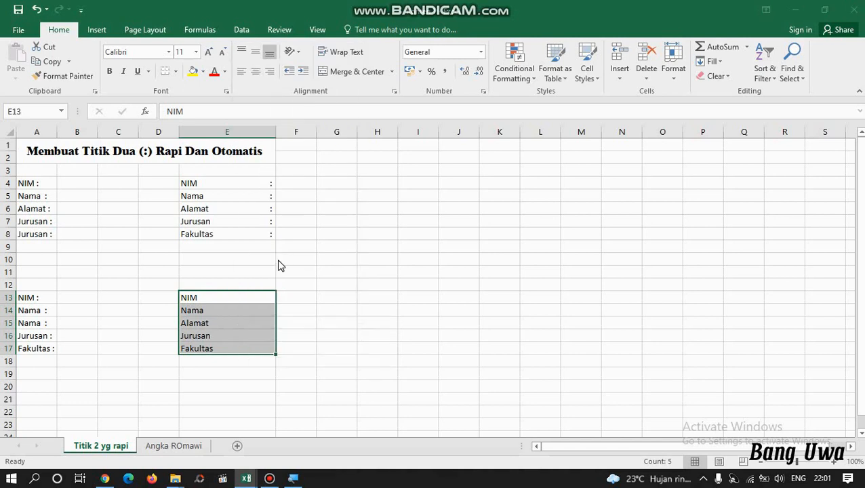
left_click_drag(244, 115, 499, 102)
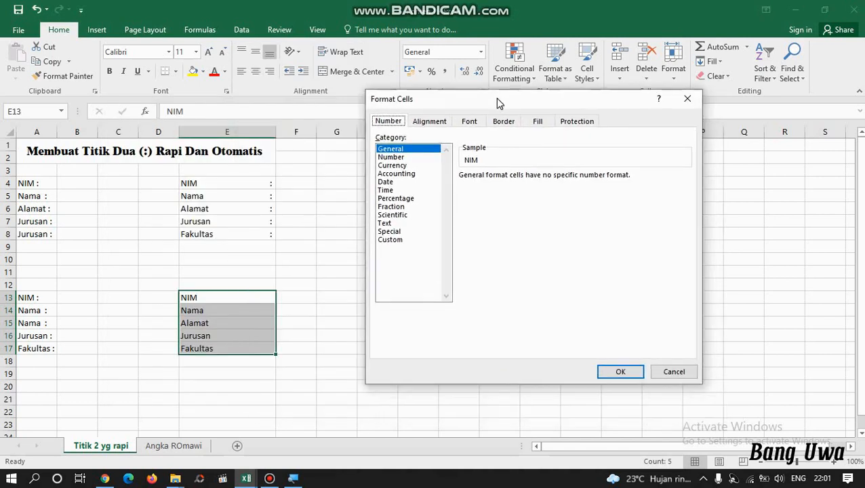
left_click(674, 371)
right_click(228, 321)
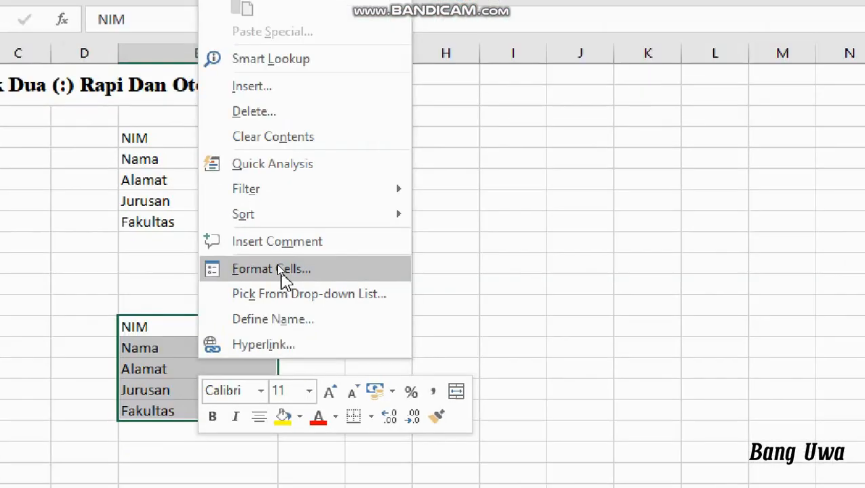
left_click(281, 272)
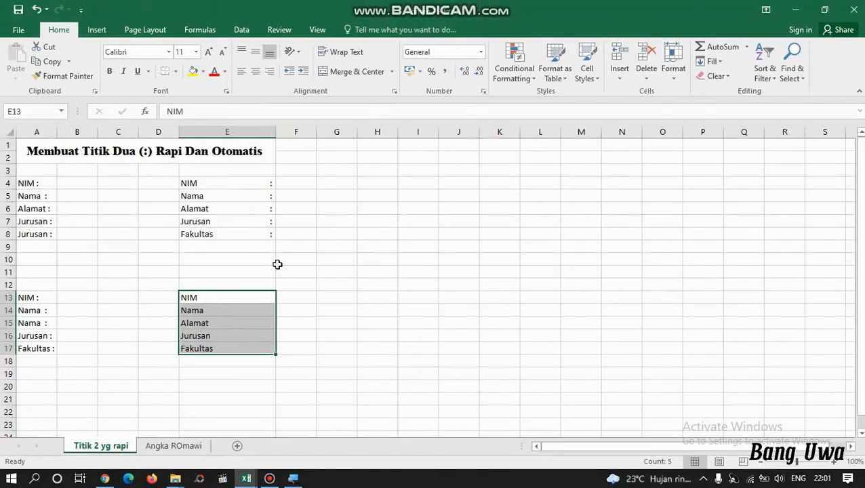
left_click_drag(256, 128, 470, 114)
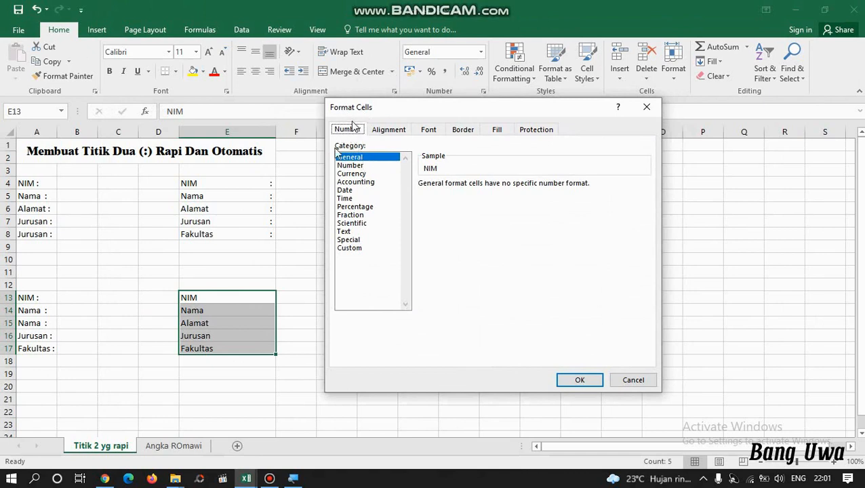
Apply the custom number format @ * ":" to the labels in E13:E17 to add right-aligned colons
left_click(353, 251)
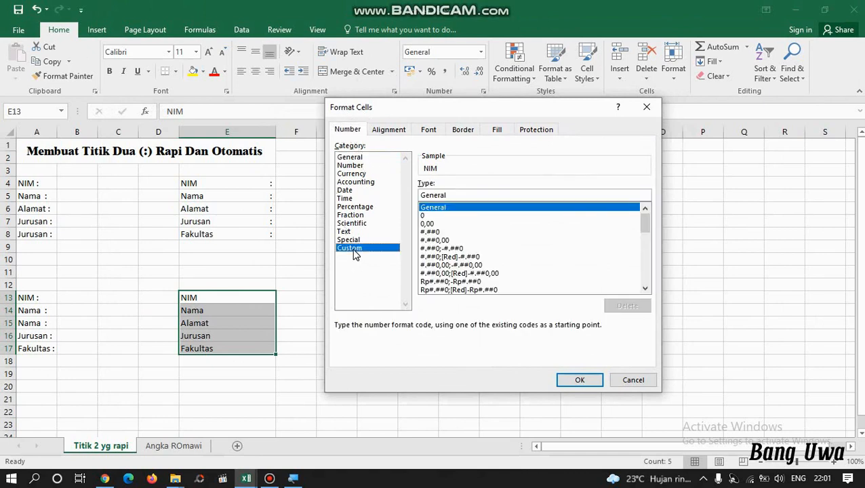
left_click(458, 194)
left_click_drag(458, 193, 409, 197)
key("BackSpace")
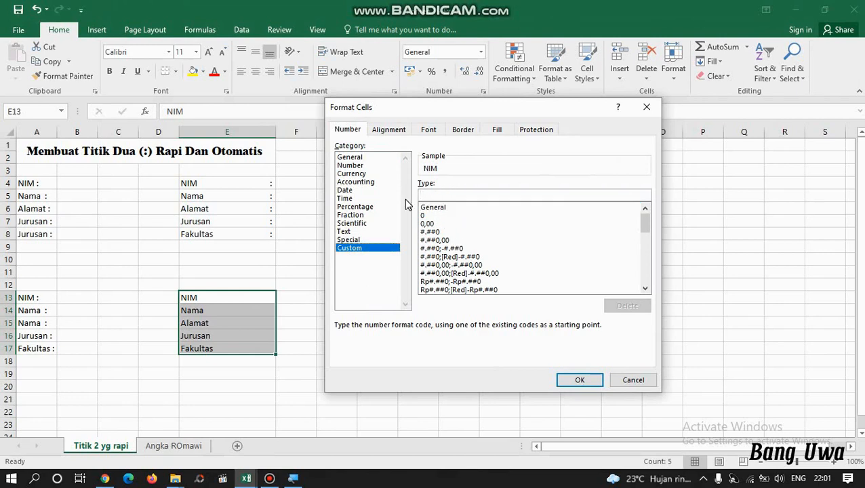
type("@")
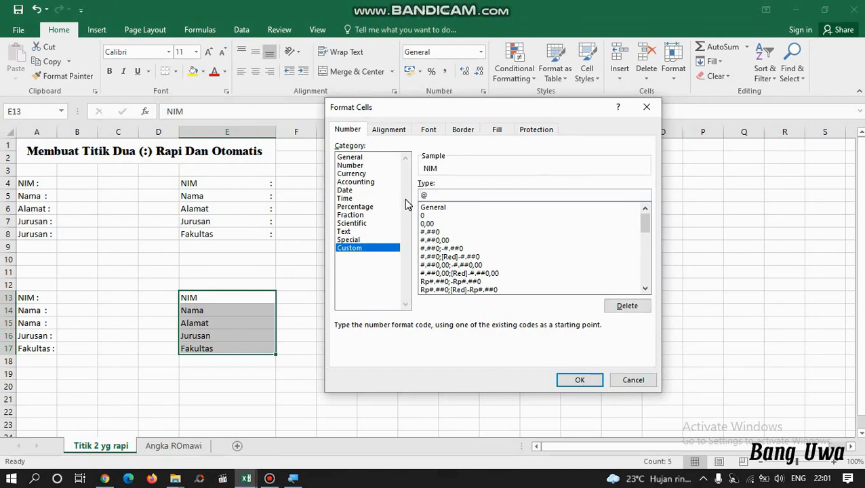
type(" *")
type(":\"")
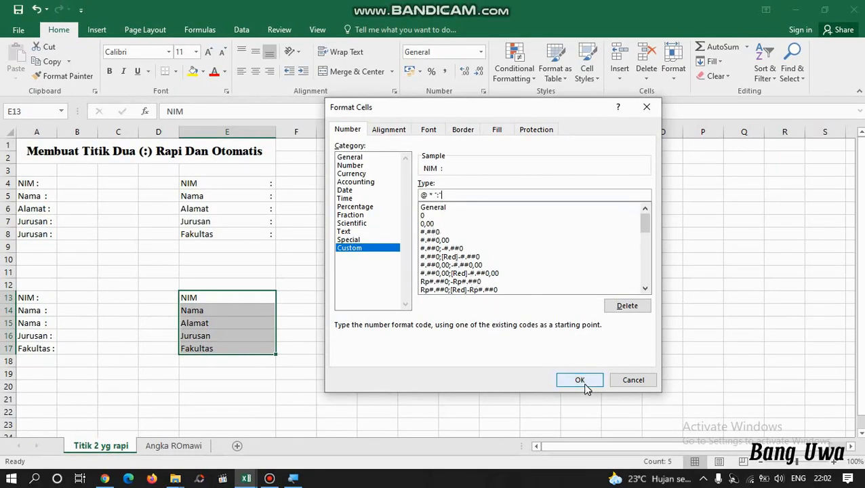
left_click(580, 381)
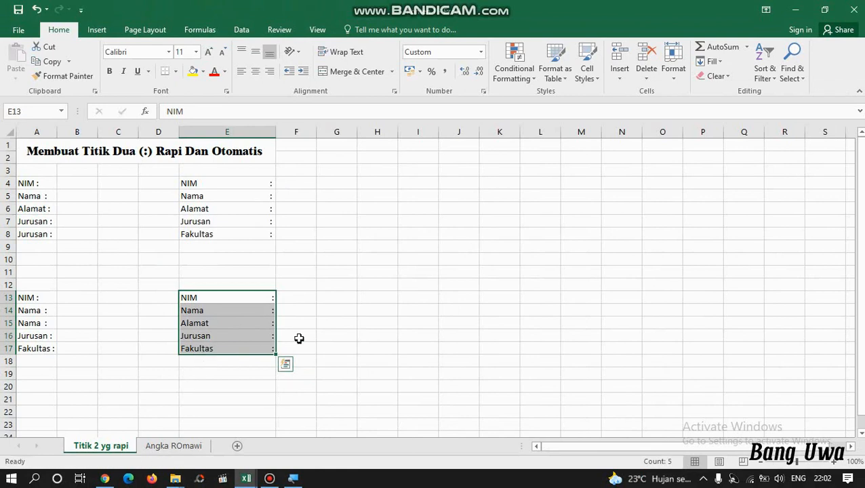
Enter the label IPK in E18, directly below Fakultas, to test the automatic colon
left_click(231, 348)
key("Down")
type("IPK")
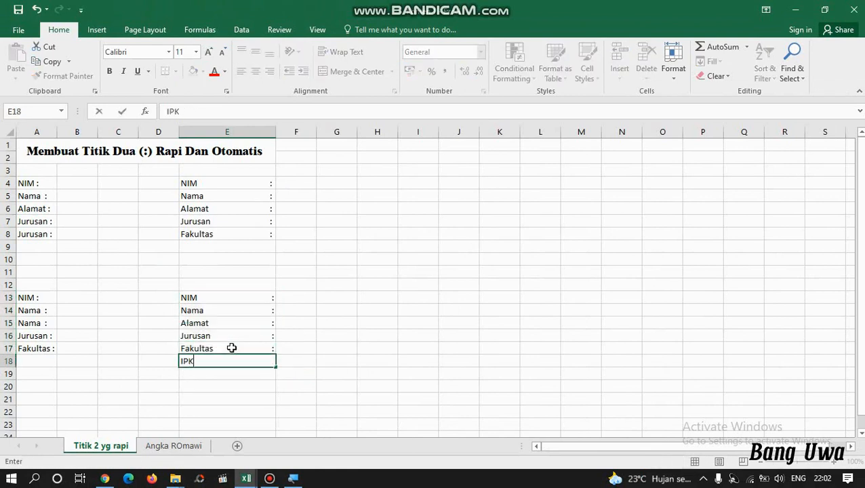
key("Return")
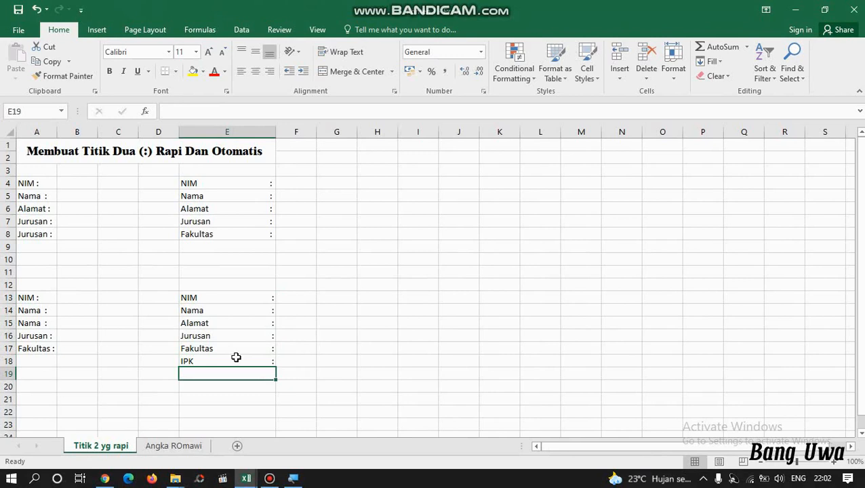
left_click(369, 336)
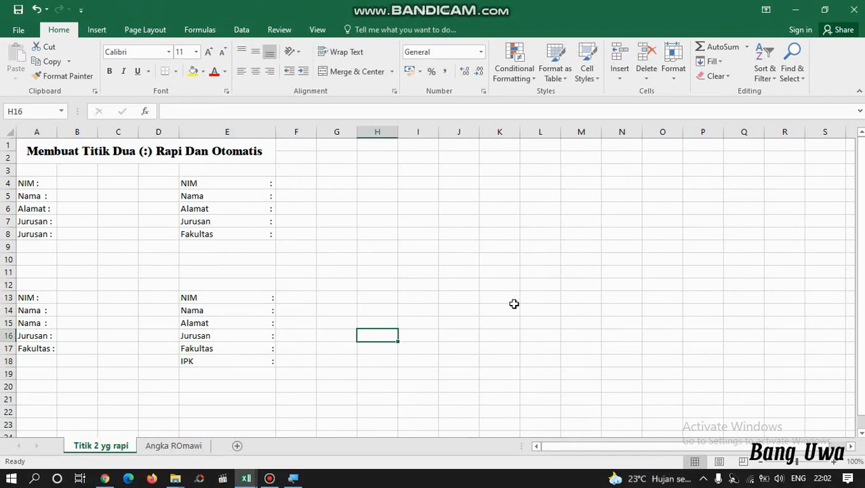
On the Angka ROmawi sheet, enter =ROMAN(A6) in D6, the first Angka Romawi cell
left_click(191, 449)
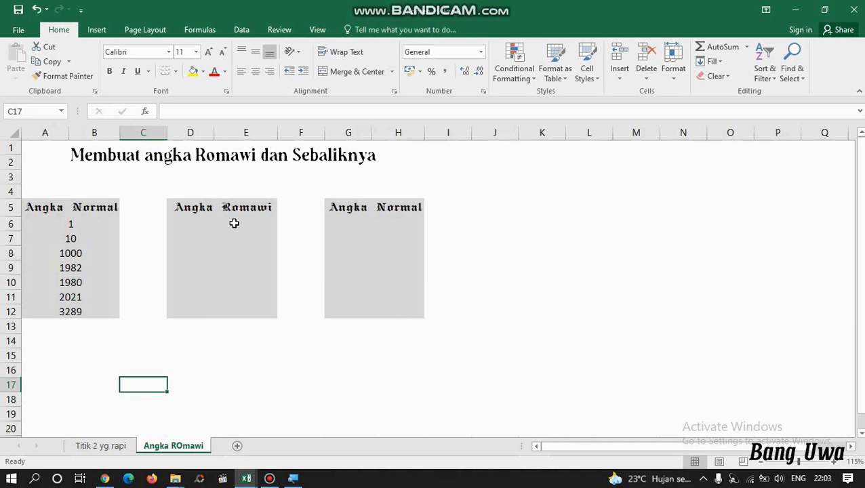
left_click(234, 223)
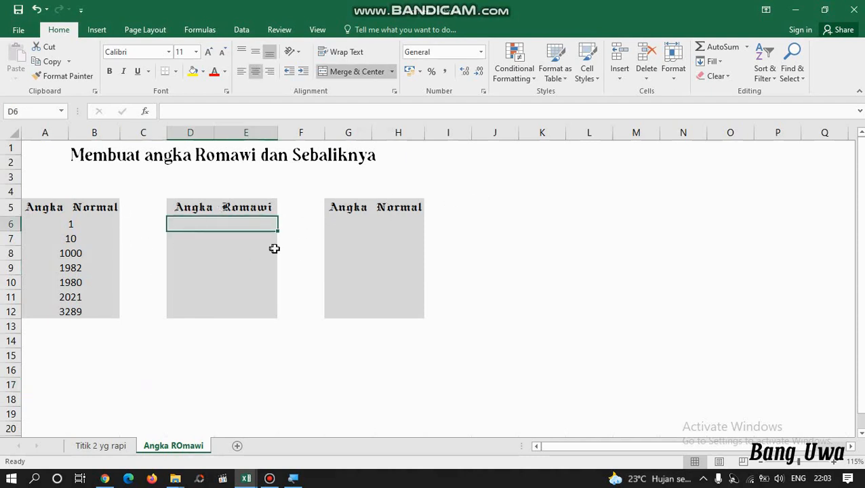
type("=")
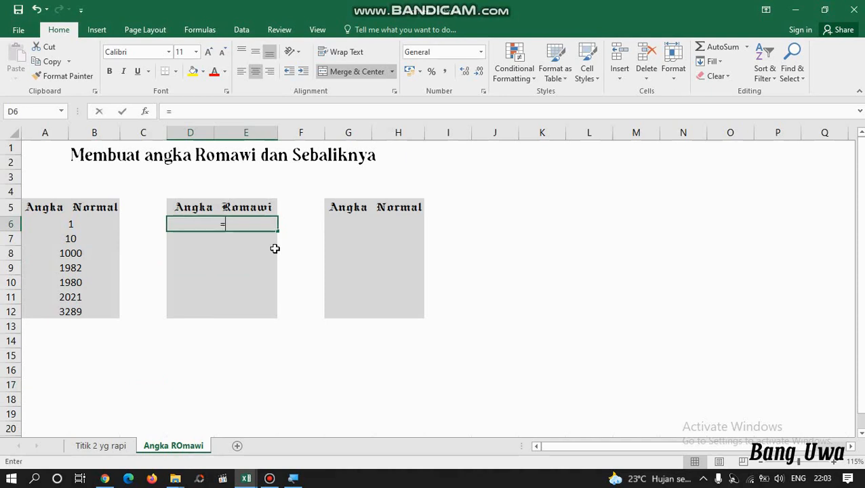
type("ROMAN")
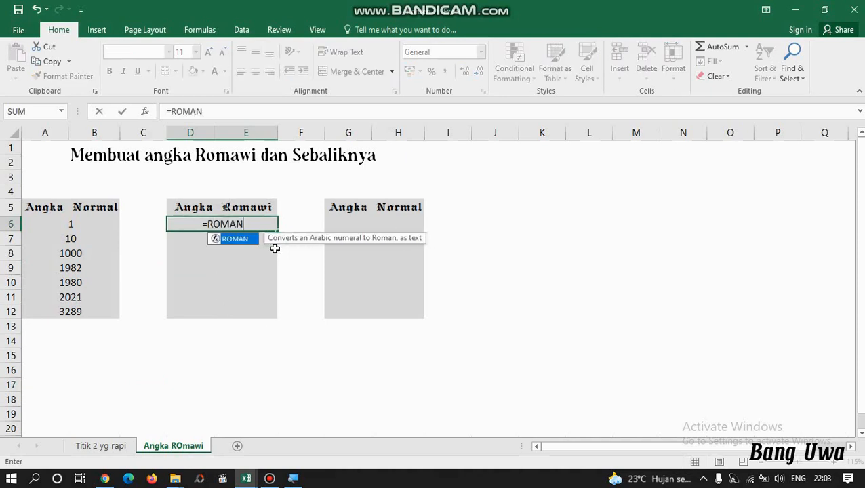
type("(")
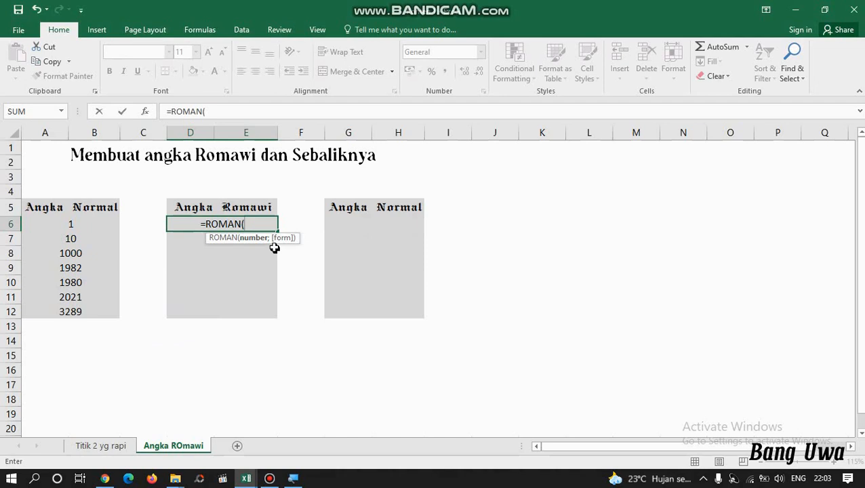
left_click(72, 227)
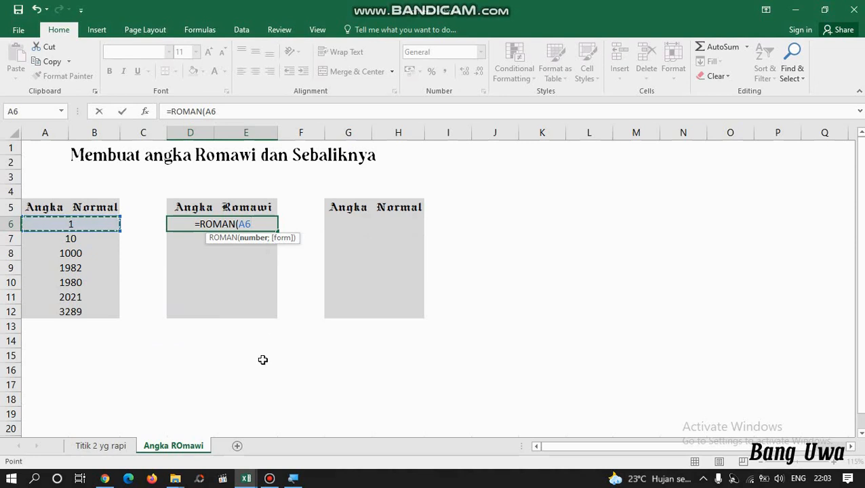
type(")")
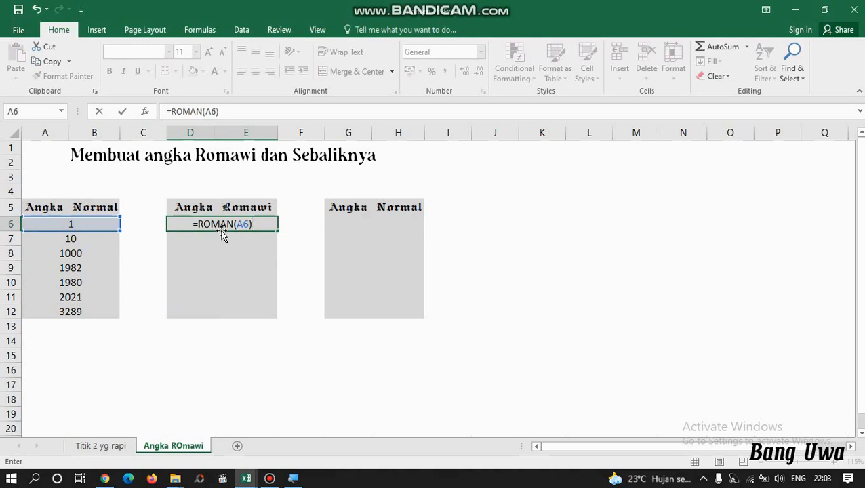
key("Return")
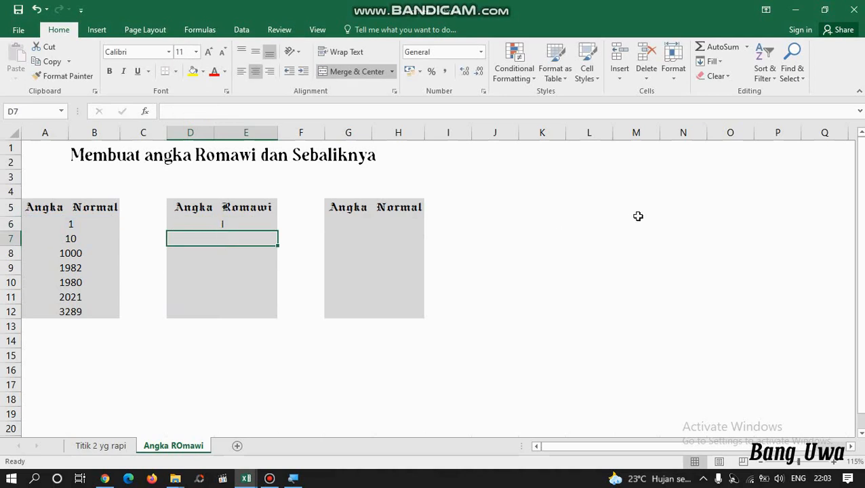
left_click(265, 226)
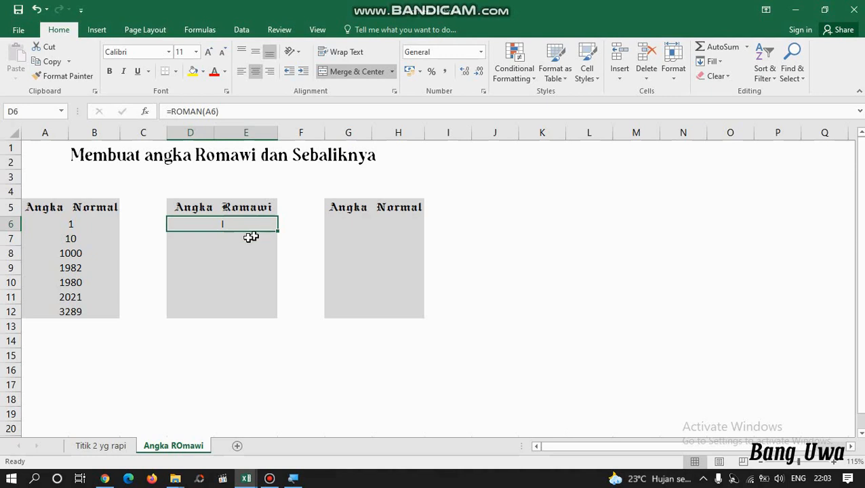
left_click(248, 238)
left_click(213, 253)
left_click(210, 268)
left_click(209, 283)
left_click(208, 297)
left_click(209, 312)
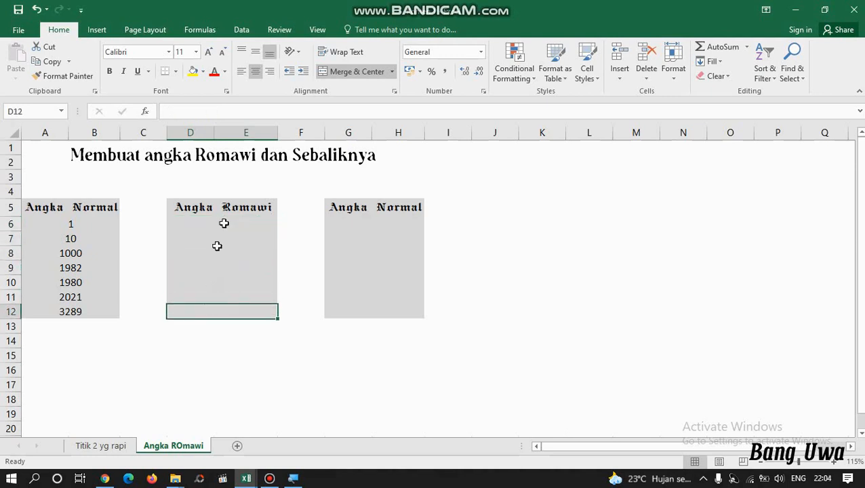
Fill the ROMAN formula from D6 down through D12 to convert all the listed normal numbers
left_click(230, 224)
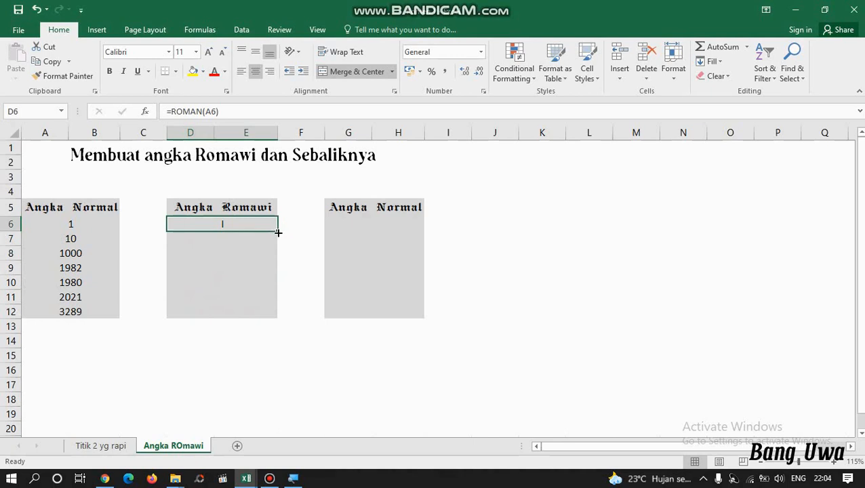
left_click_drag(276, 230, 264, 315)
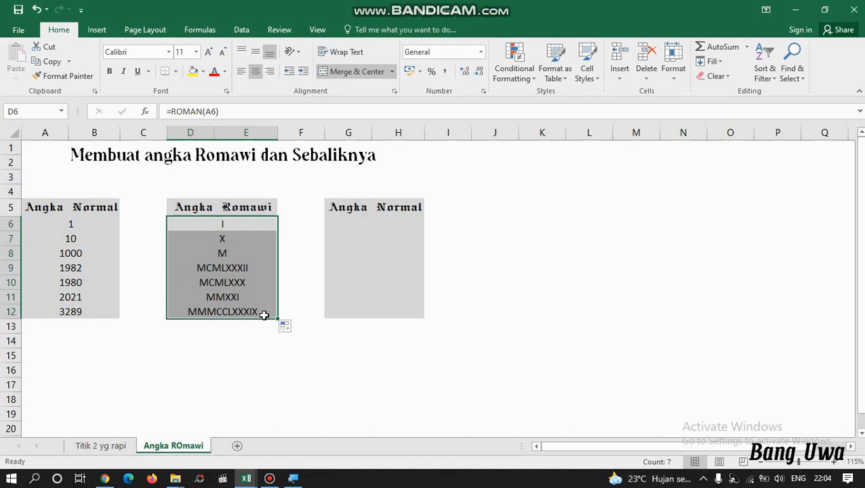
left_click(257, 395)
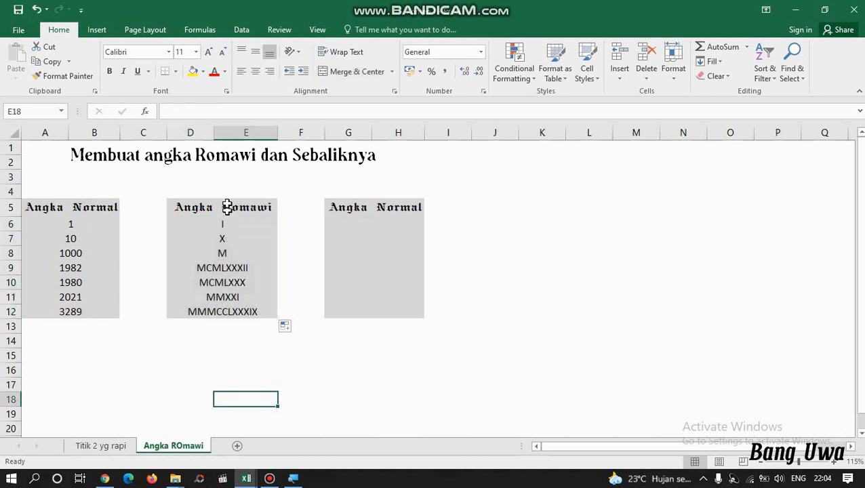
left_click_drag(222, 228, 227, 255)
left_click(238, 297)
left_click(494, 328)
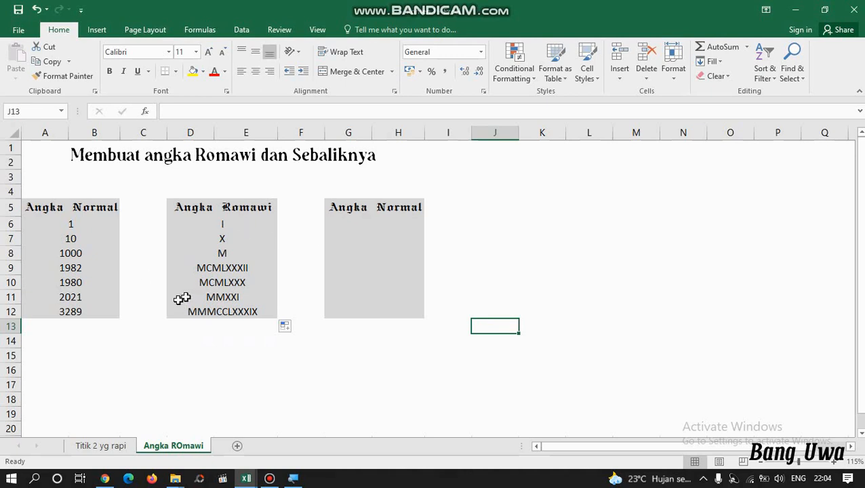
Enter =ARABIC(D6) in G6 to convert the first Roman numeral back to a normal number
left_click(384, 226)
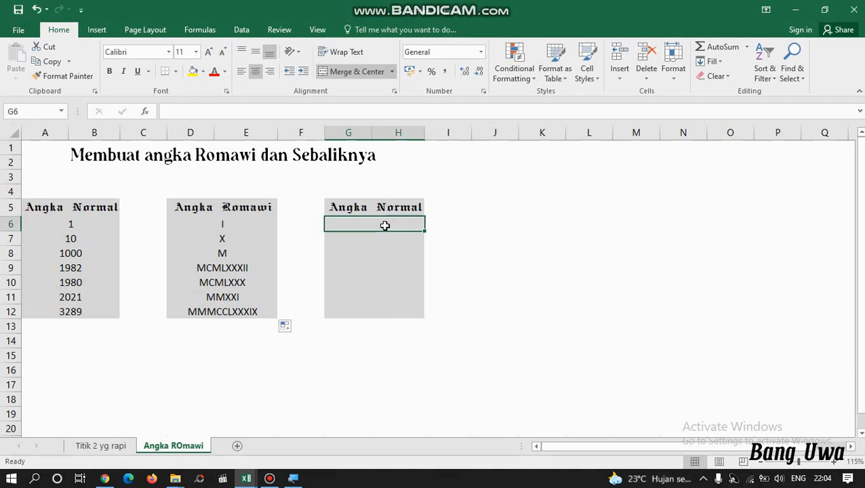
type("=")
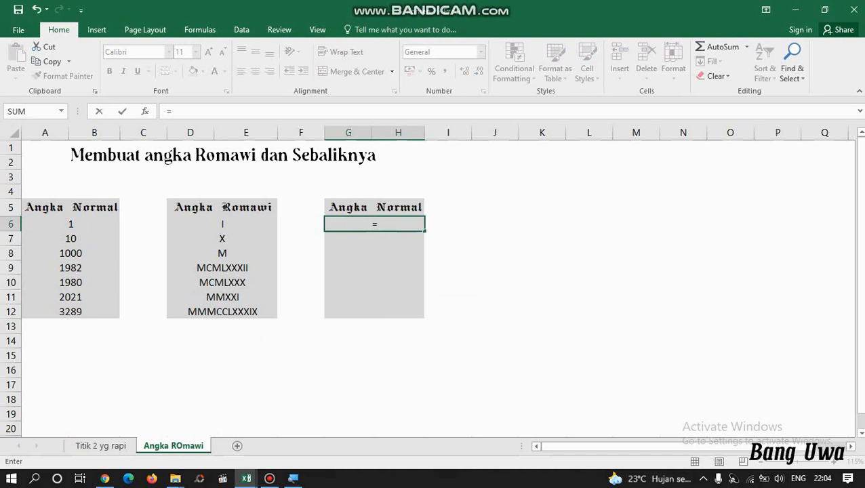
type("AR")
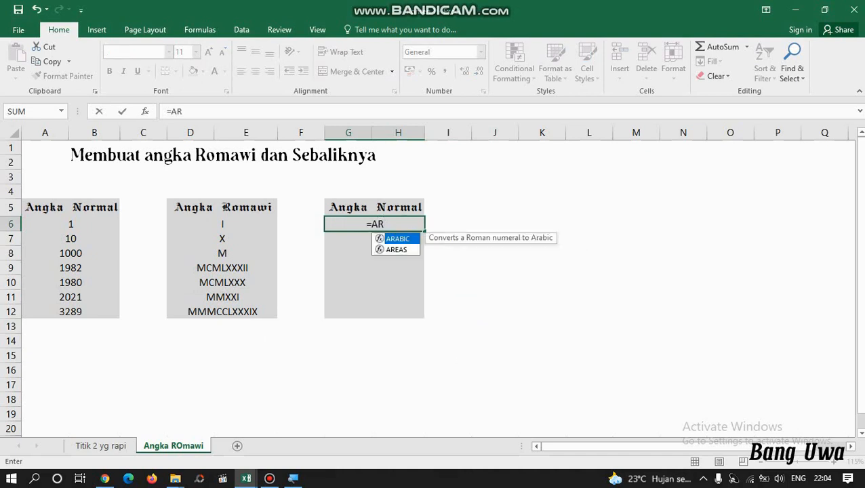
type("ABIV")
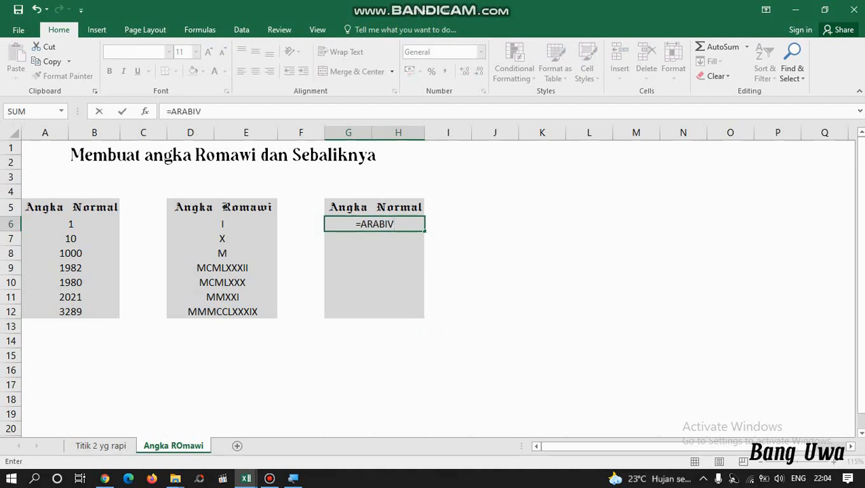
key("BackSpace")
type("C(")
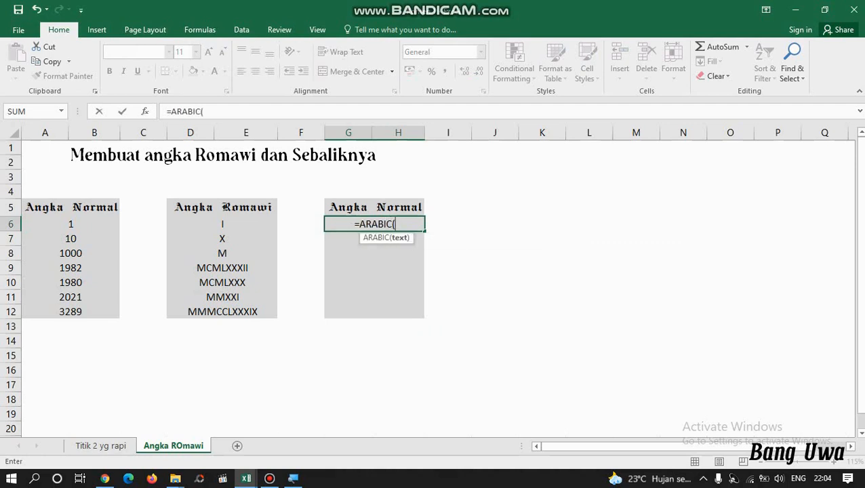
left_click(215, 225)
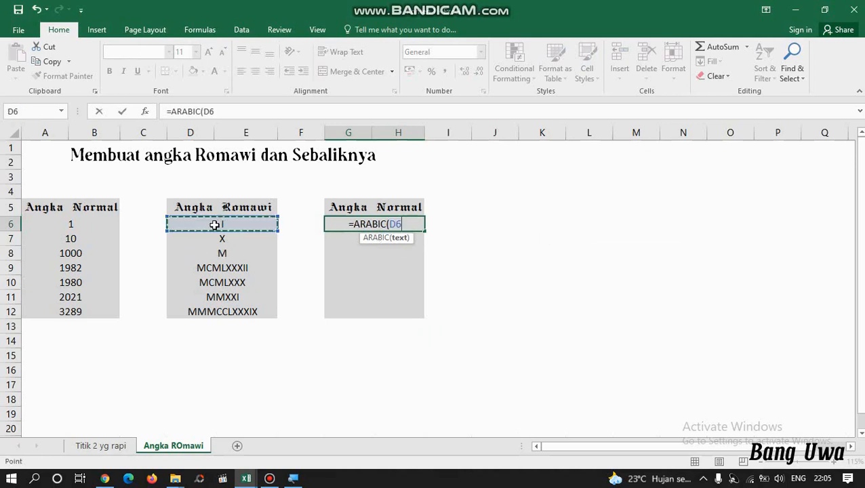
type(")")
key("Return")
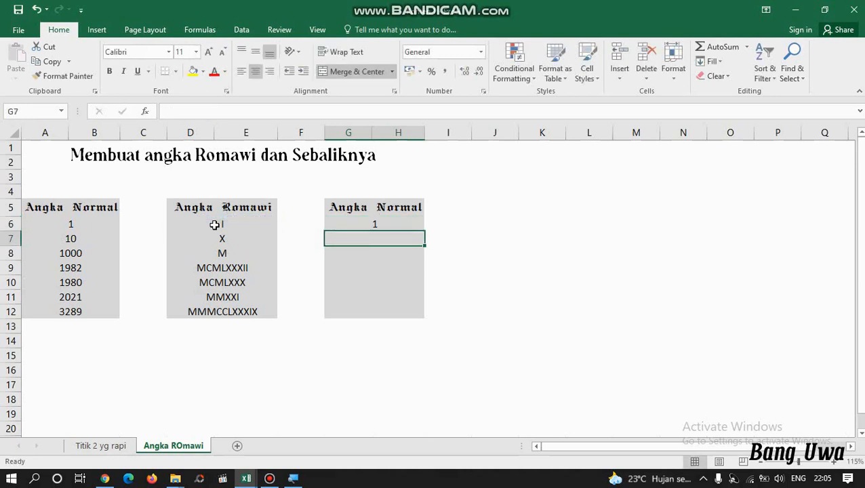
double_click(391, 223)
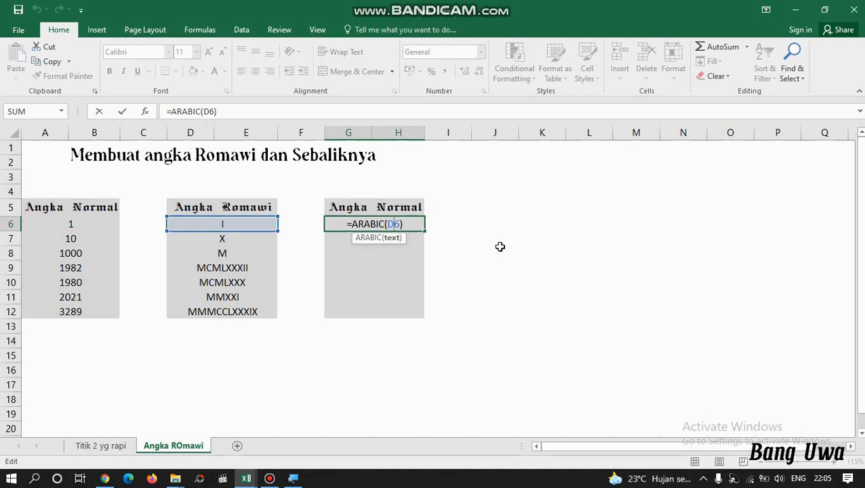
left_click(468, 248)
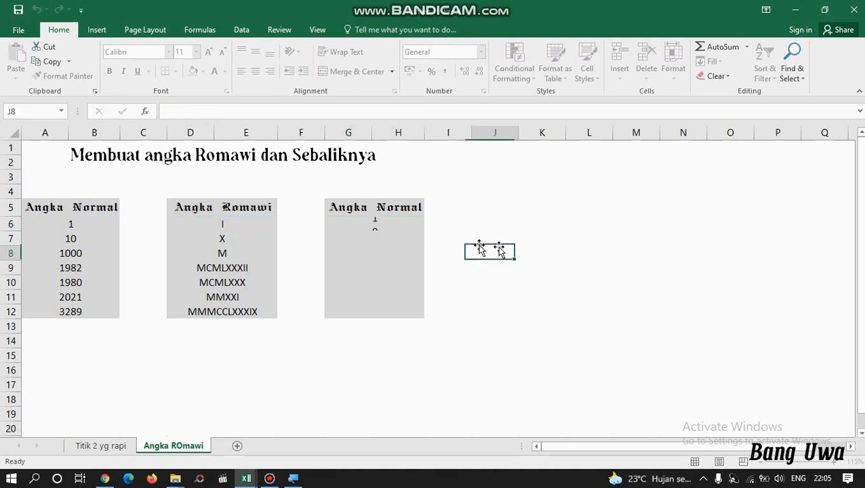
Fill the ARABIC formula from G6 down through G12, and minimize the workbook window
left_click(395, 225)
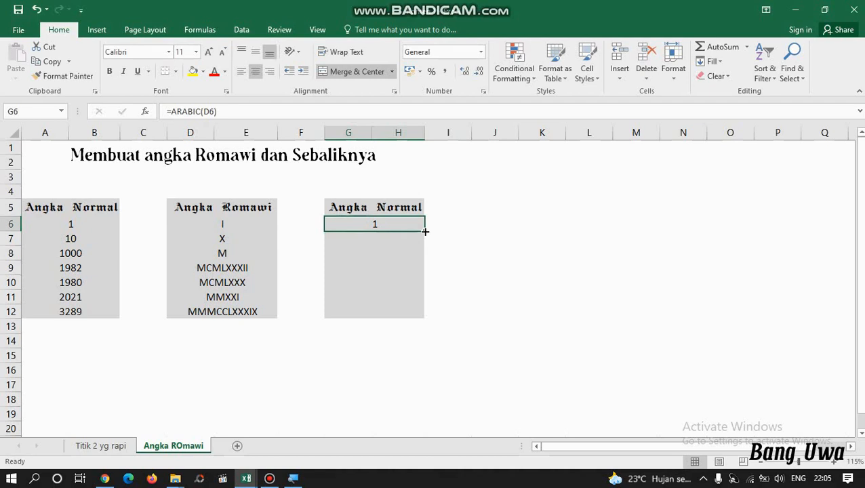
left_click_drag(425, 231, 420, 320)
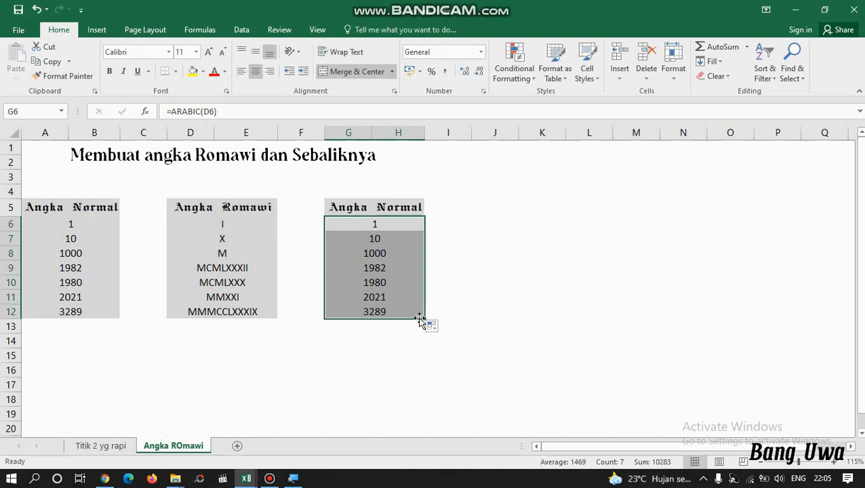
left_click(423, 358)
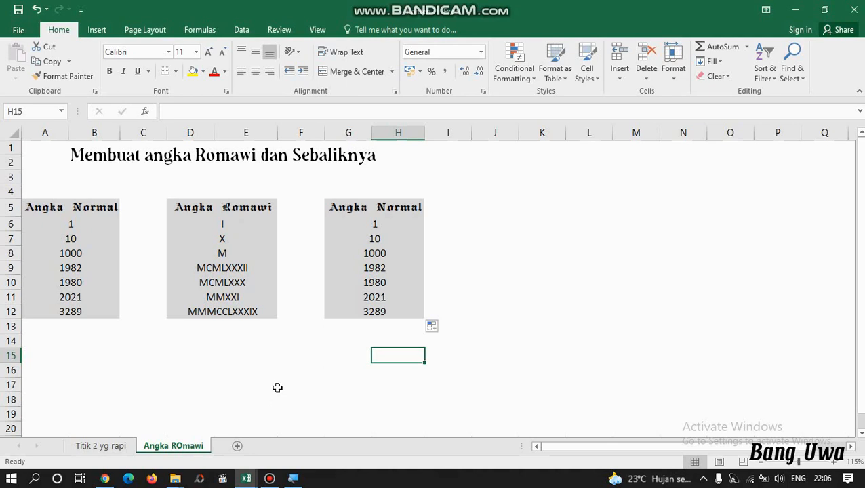
left_click(797, 11)
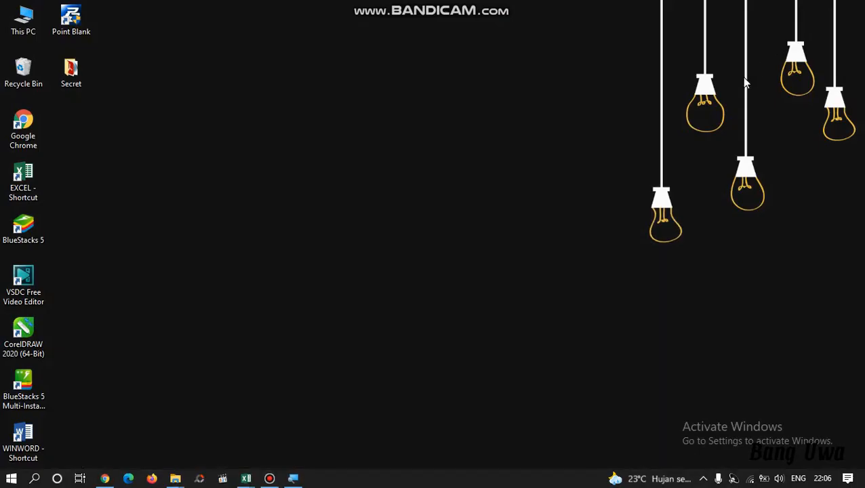